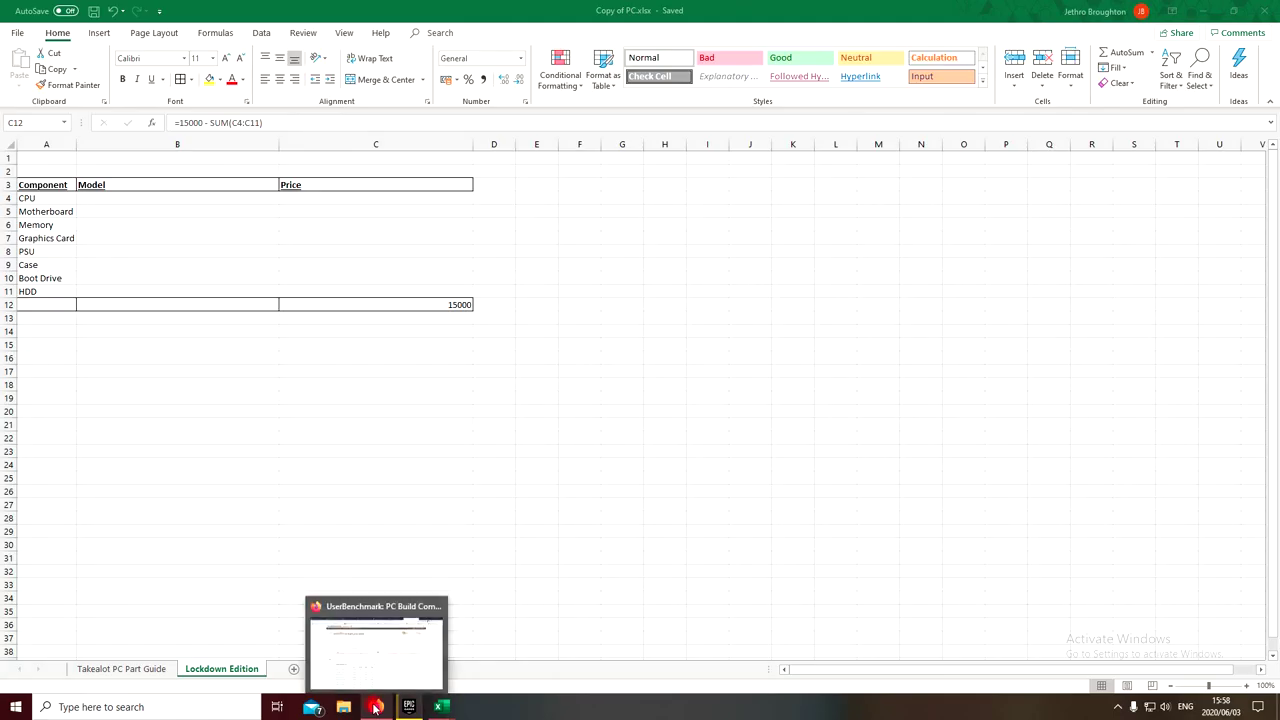
Switch to Firefox and look through the Takealot motherboard and CPU listings for suitable parts.
{"action": "left_click", "coordinate": [376, 707]}
{"action": "left_click", "coordinate": [815, 11]}
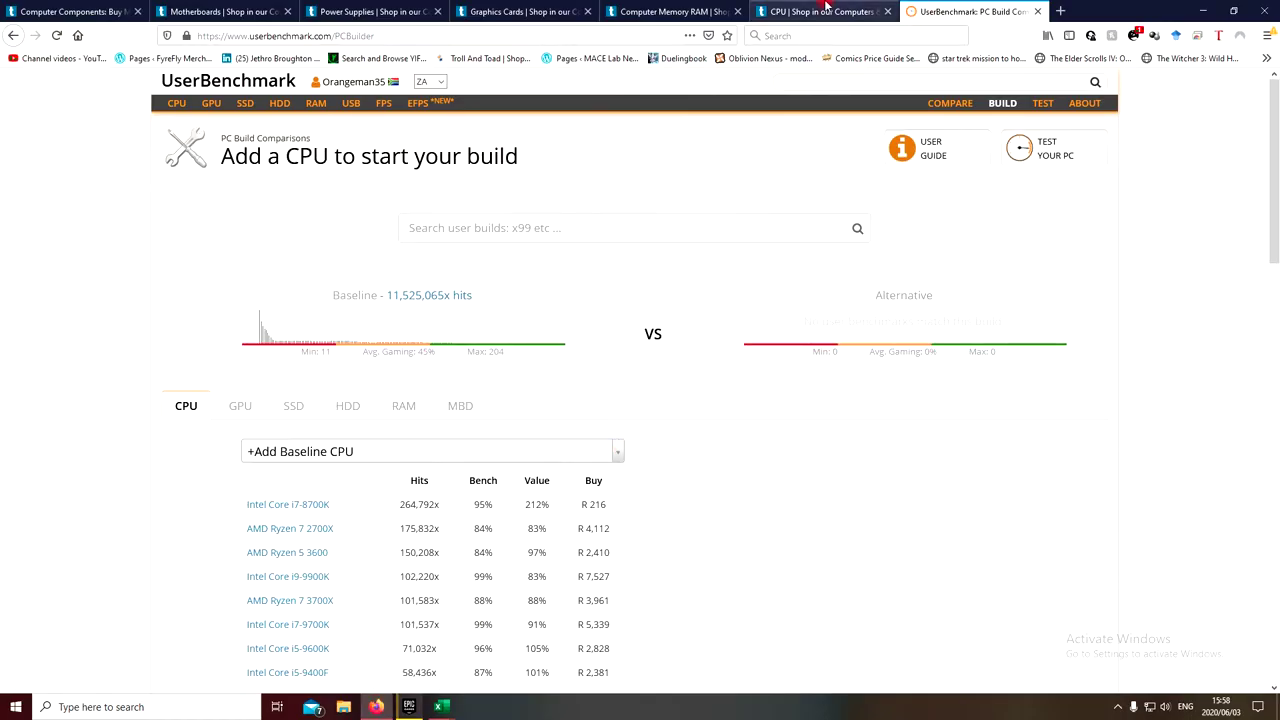
{"action": "left_click", "coordinate": [648, 6]}
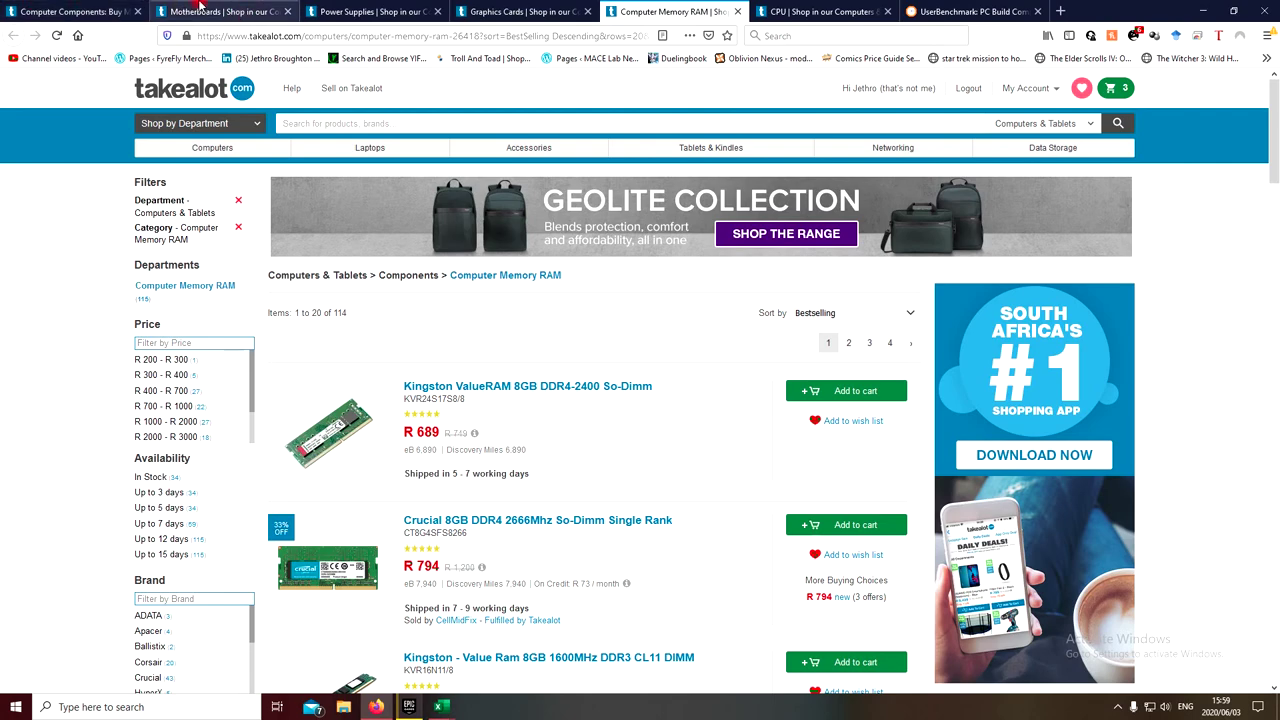
{"action": "left_click", "coordinate": [198, 9]}
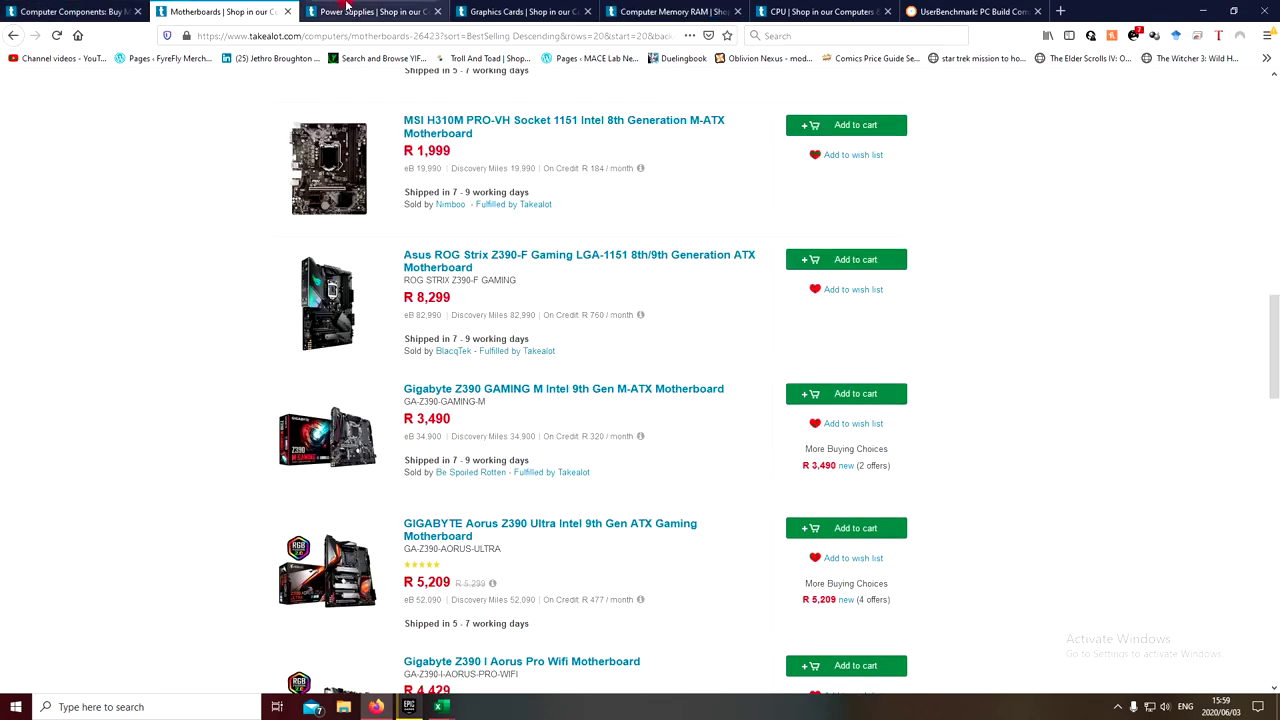
{"action": "scroll", "coordinate": [515, 390], "scroll_direction": "up", "scroll_amount": 4}
{"action": "scroll", "coordinate": [515, 390], "scroll_direction": "up", "scroll_amount": 8}
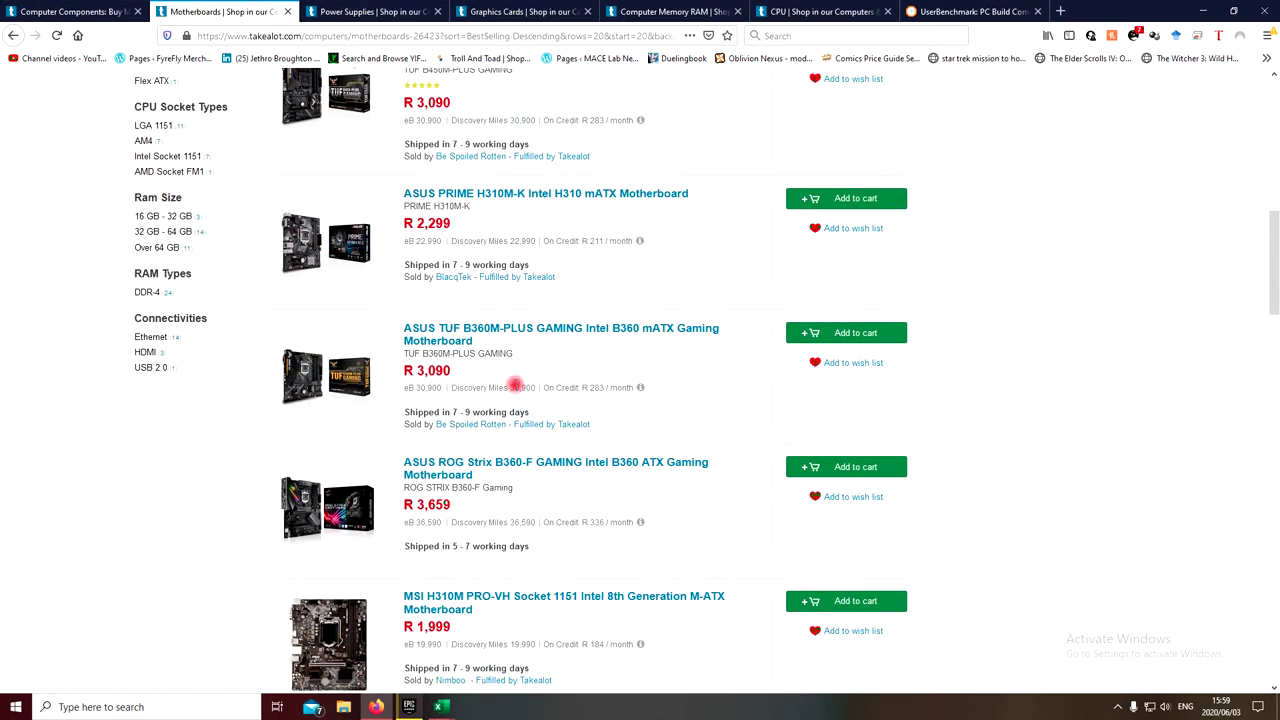
{"action": "scroll", "coordinate": [517, 388], "scroll_direction": "down", "scroll_amount": 10}
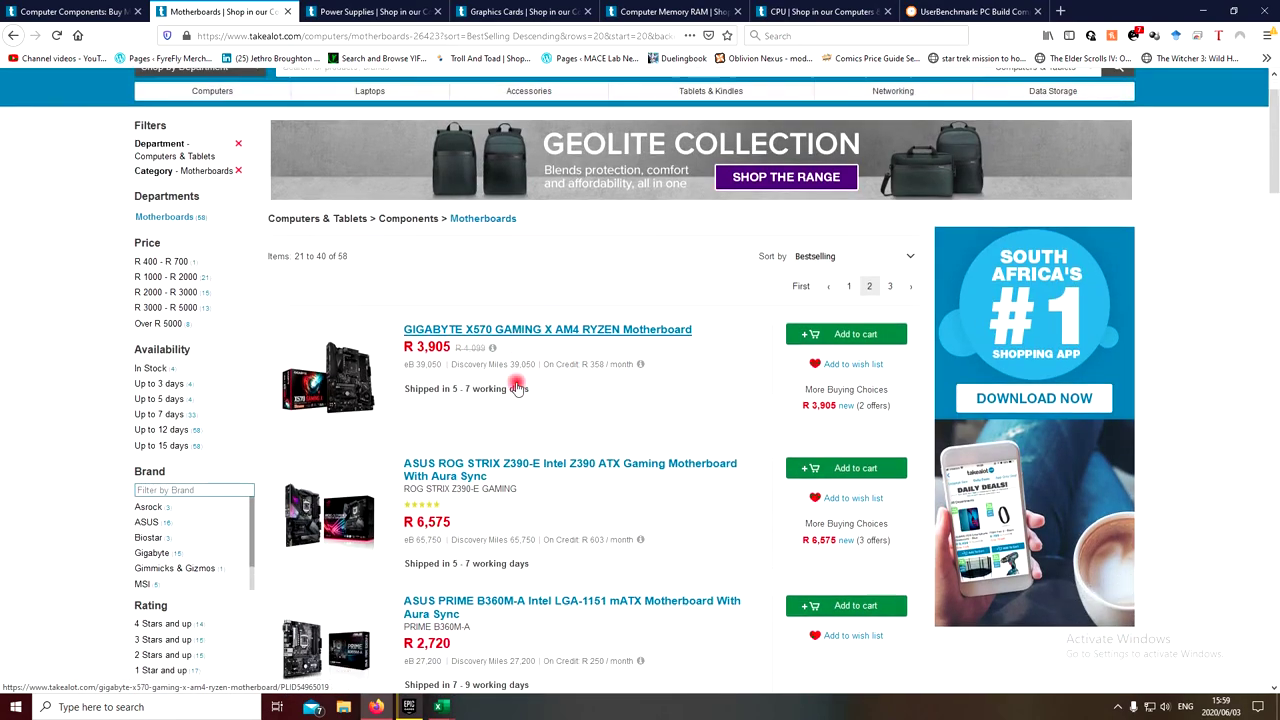
{"action": "scroll", "coordinate": [517, 388], "scroll_direction": "down", "scroll_amount": 4}
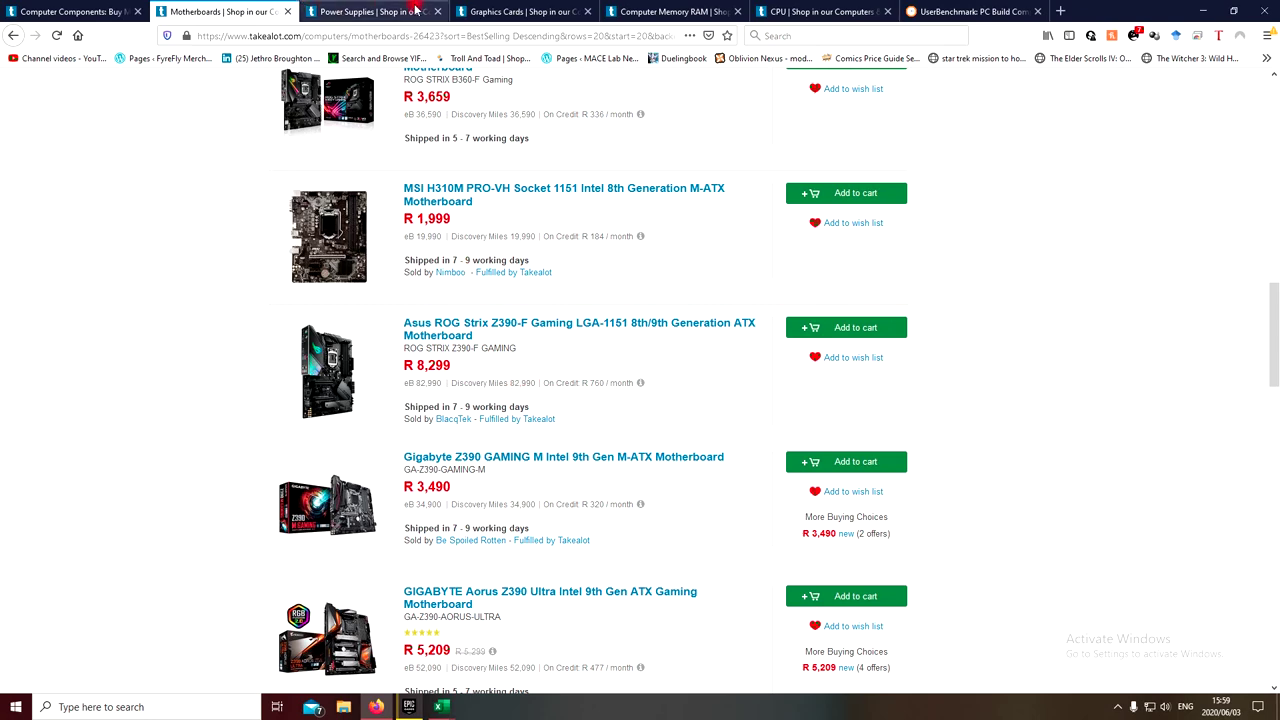
{"action": "left_click", "coordinate": [782, 12]}
{"action": "scroll", "coordinate": [547, 556], "scroll_direction": "down", "scroll_amount": 5}
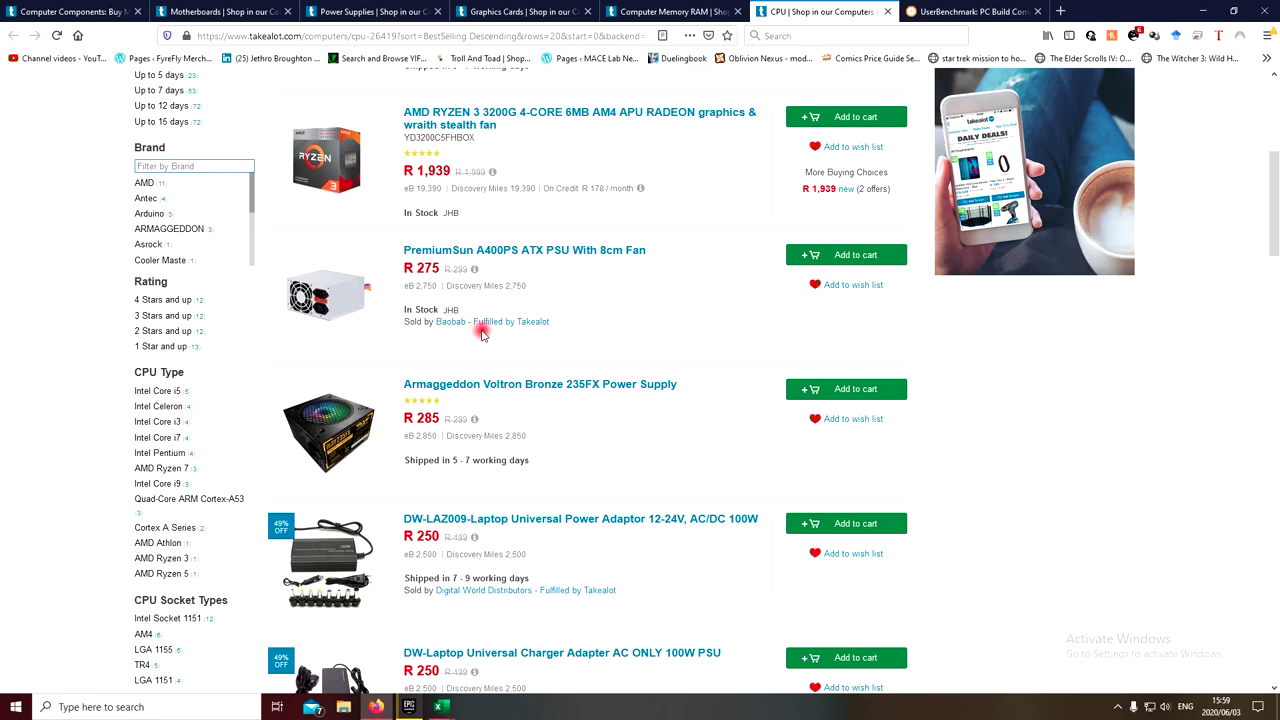
{"action": "scroll", "coordinate": [525, 323], "scroll_direction": "up", "scroll_amount": 5}
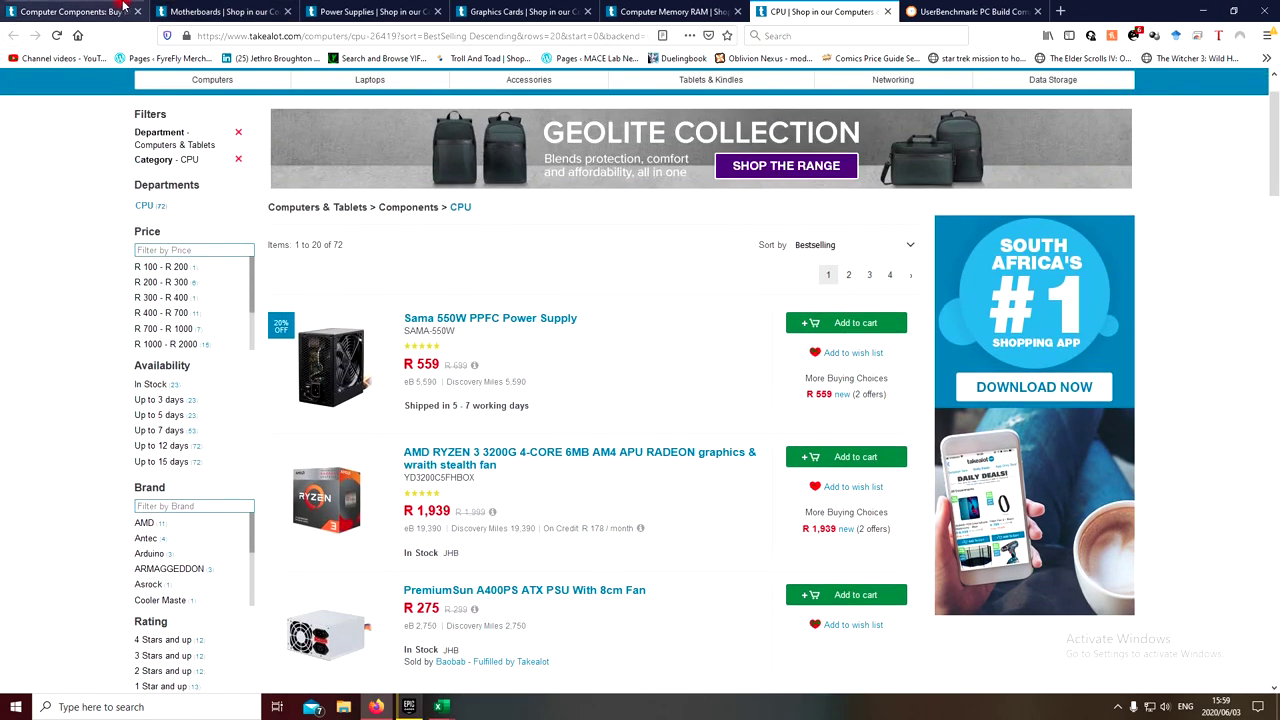
Return to the motherboard listings and examine the models and prices, including those on the first results page.
{"action": "left_click", "coordinate": [240, 10]}
{"action": "scroll", "coordinate": [644, 479], "scroll_direction": "up", "scroll_amount": 5}
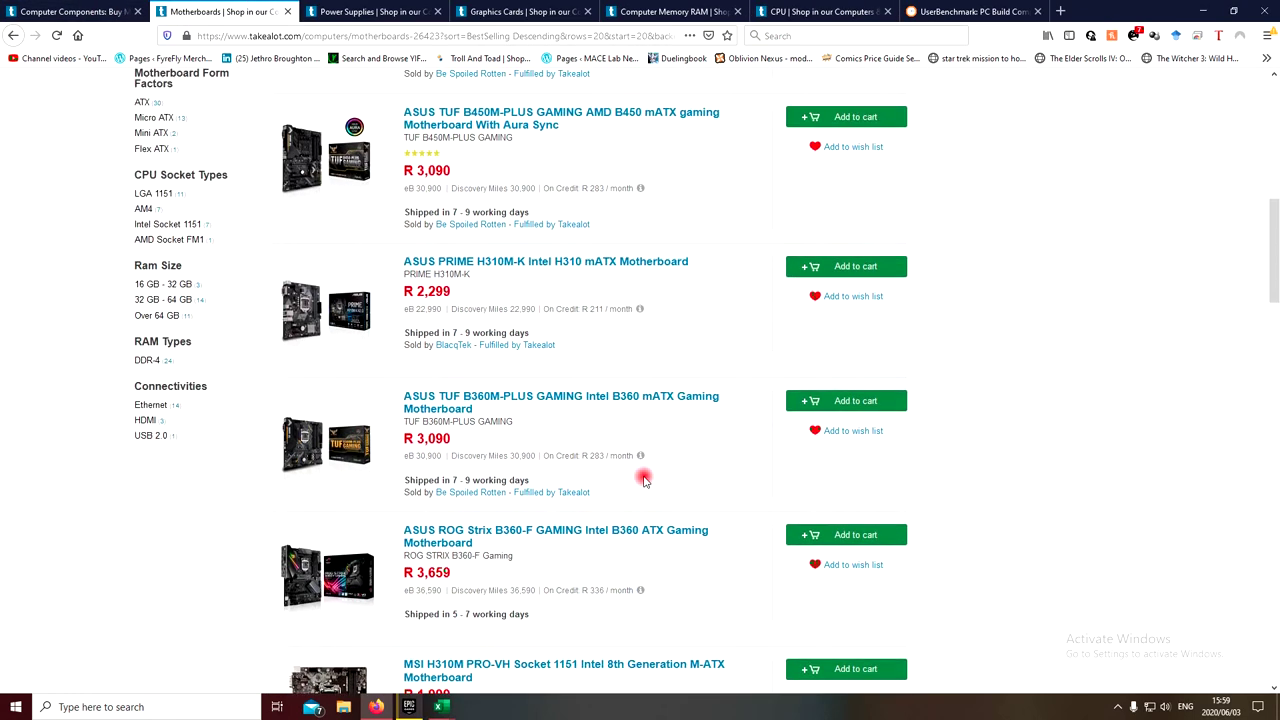
{"action": "scroll", "coordinate": [644, 479], "scroll_direction": "up", "scroll_amount": 4}
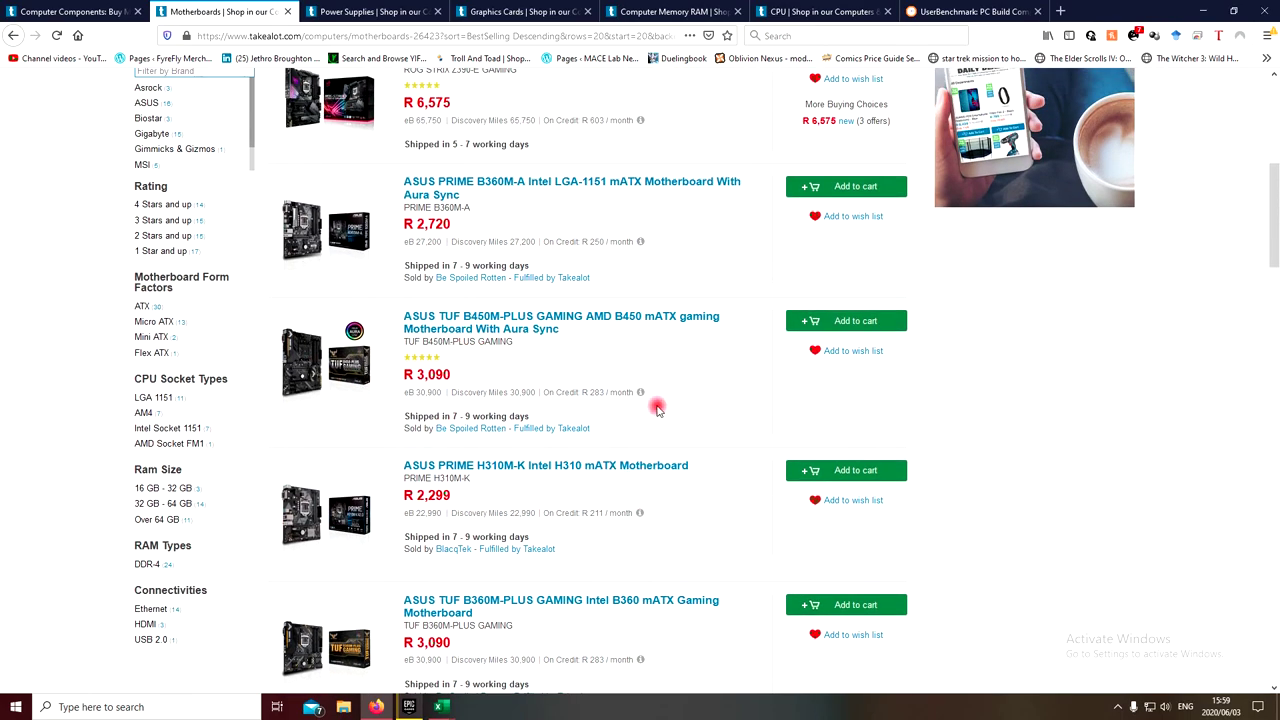
{"action": "scroll", "coordinate": [657, 409], "scroll_direction": "down", "scroll_amount": 20}
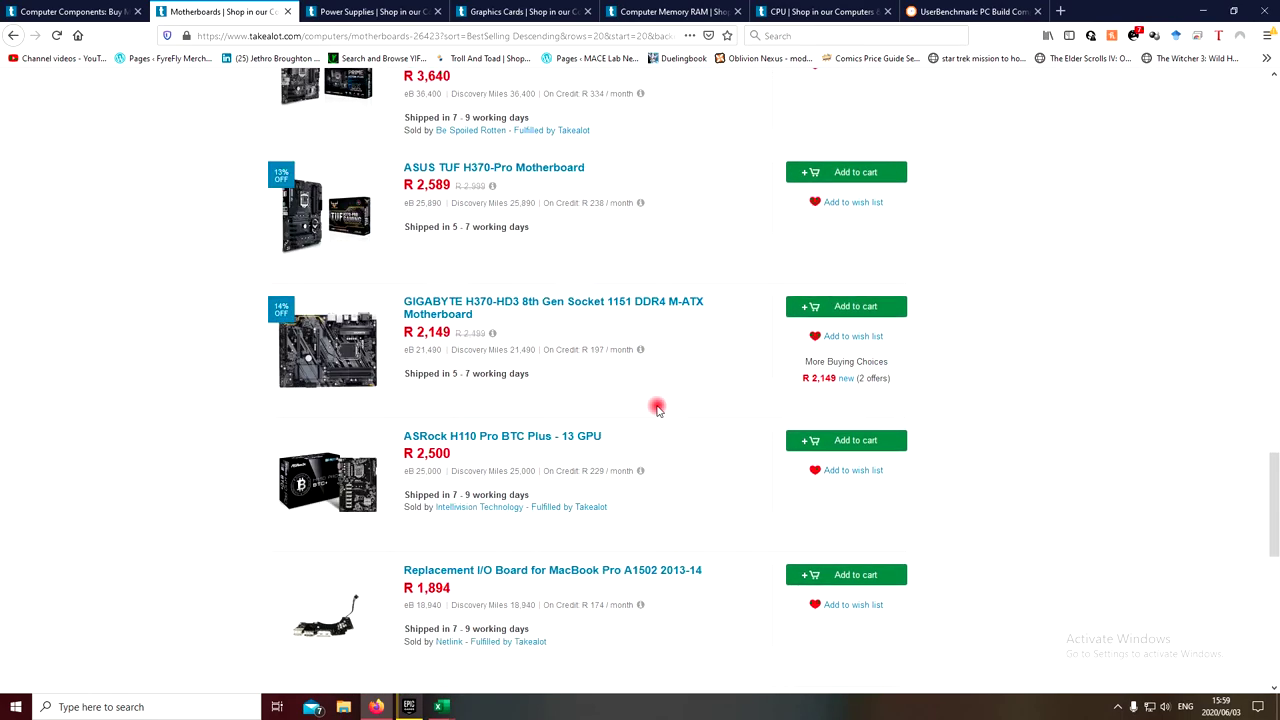
{"action": "scroll", "coordinate": [670, 400], "scroll_direction": "down", "scroll_amount": 1}
{"action": "left_click", "coordinate": [849, 298]}
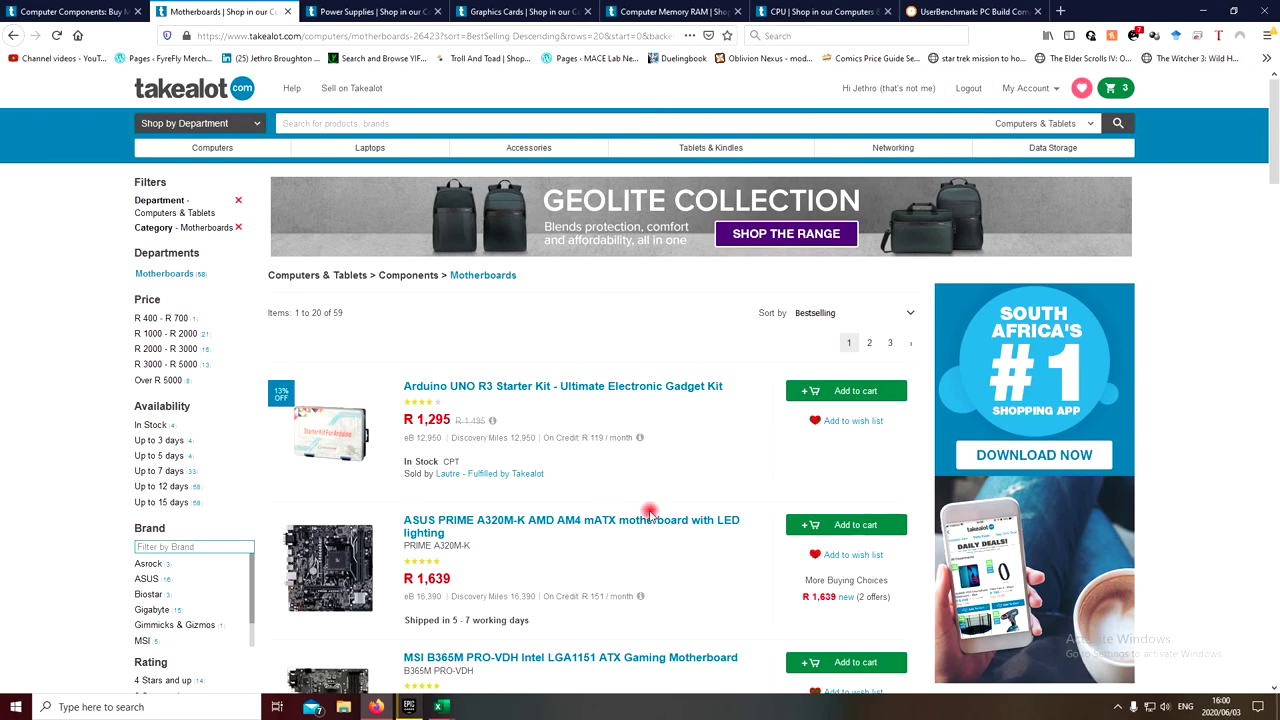
{"action": "scroll", "coordinate": [680, 520], "scroll_direction": "down", "scroll_amount": 1}
{"action": "scroll", "coordinate": [707, 530], "scroll_direction": "down", "scroll_amount": 5}
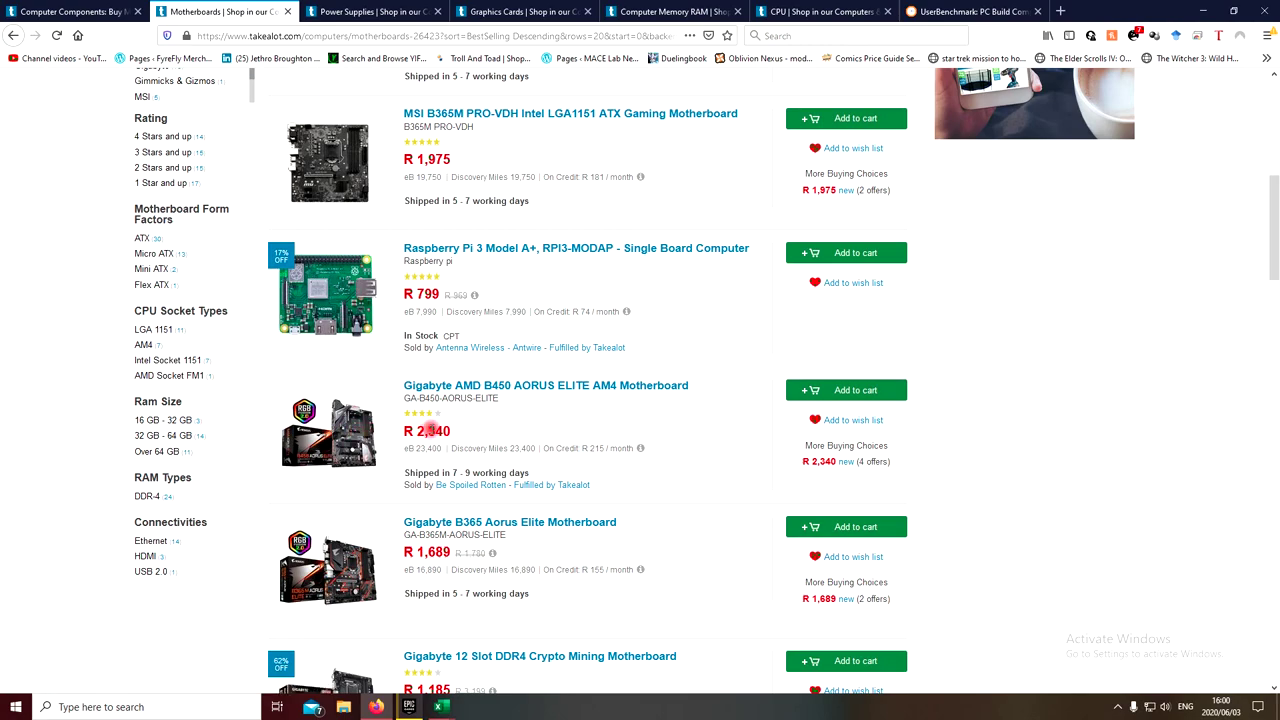
{"action": "scroll", "coordinate": [655, 452], "scroll_direction": "up", "scroll_amount": 2}
{"action": "scroll", "coordinate": [662, 455], "scroll_direction": "up", "scroll_amount": 3}
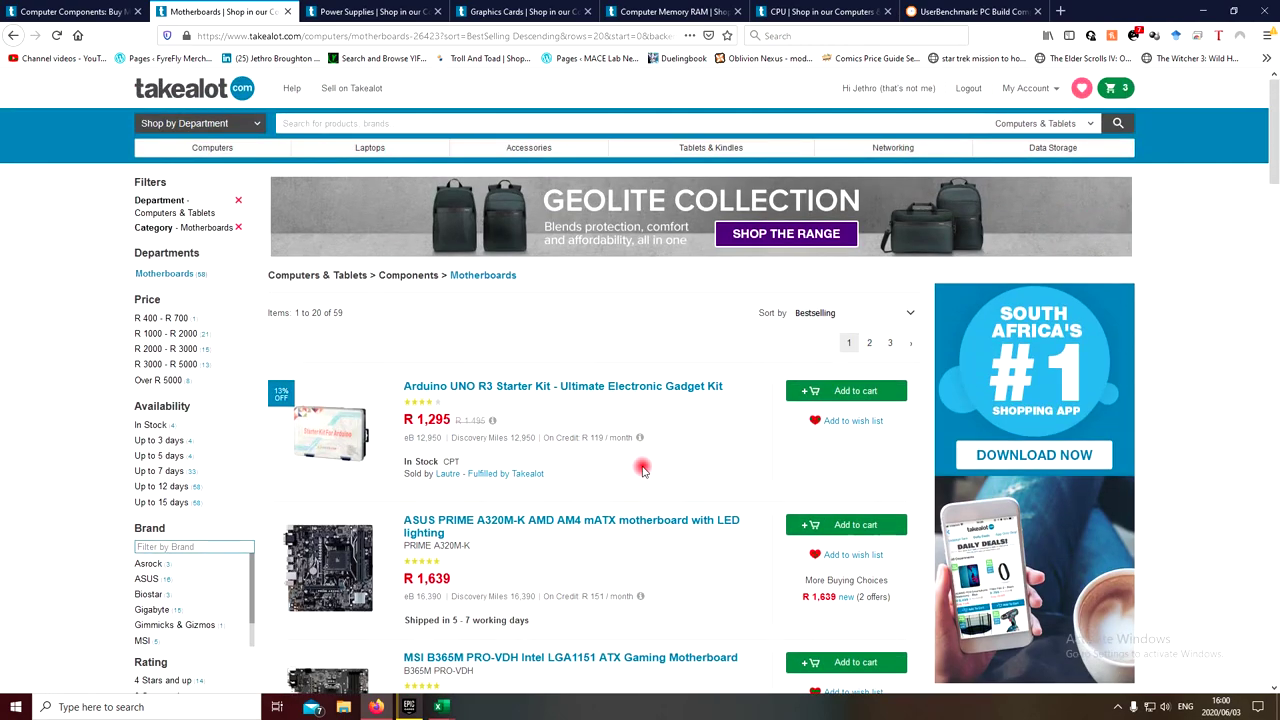
{"action": "scroll", "coordinate": [643, 470], "scroll_direction": "down", "scroll_amount": 5}
{"action": "scroll", "coordinate": [643, 474], "scroll_direction": "down", "scroll_amount": 1}
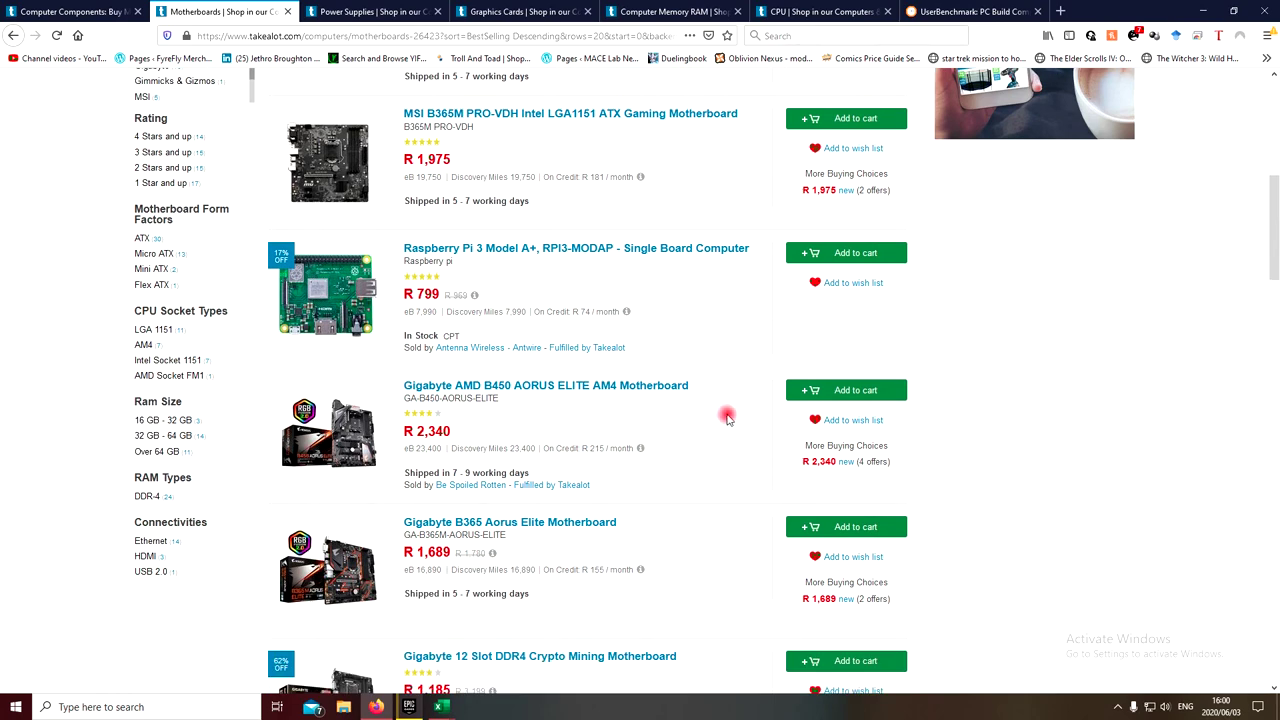
Copy the "Gigabyte AMD B450 AORUS ELITE AM4 Motherboard" product name into the workbook's Motherboard Model cell B5 in Excel and autofit column B.
{"action": "left_click_drag", "start_coordinate": [725, 389], "coordinate": [406, 391]}
{"action": "key", "text": "ctrl+c"}
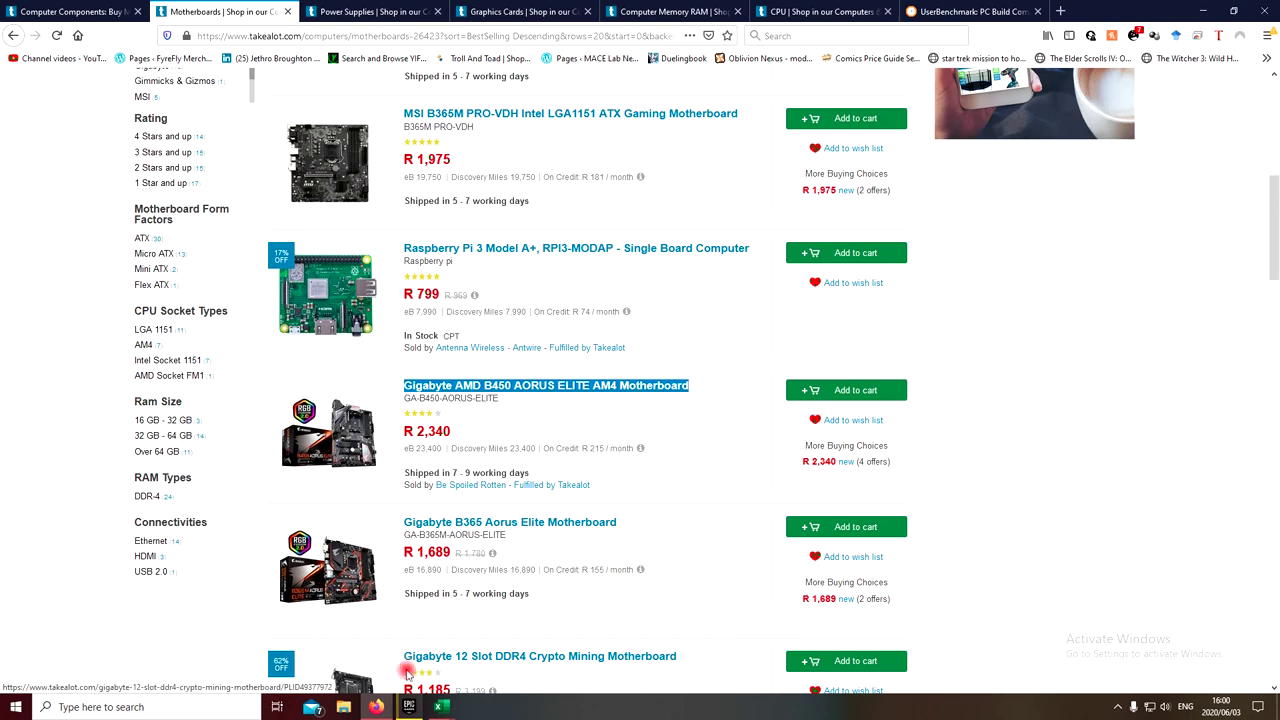
{"action": "mouse_move", "coordinate": [443, 708]}
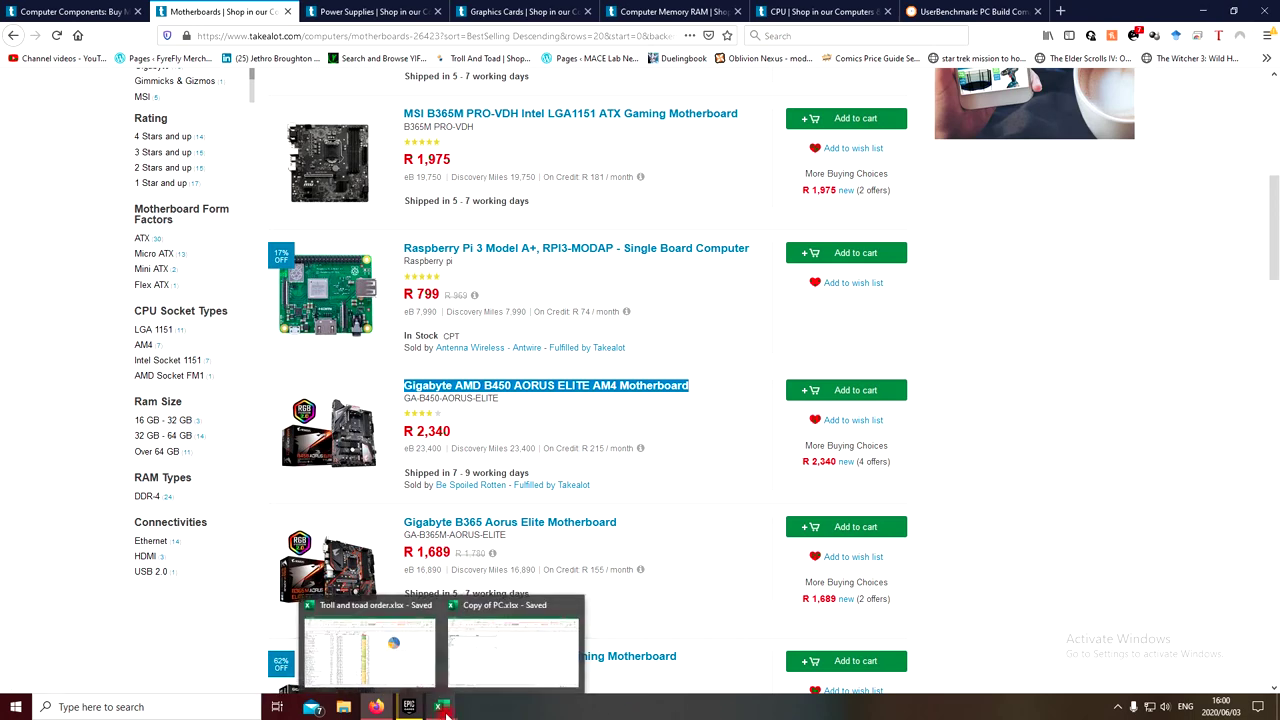
{"action": "left_click", "coordinate": [491, 645]}
{"action": "left_click", "coordinate": [177, 211]}
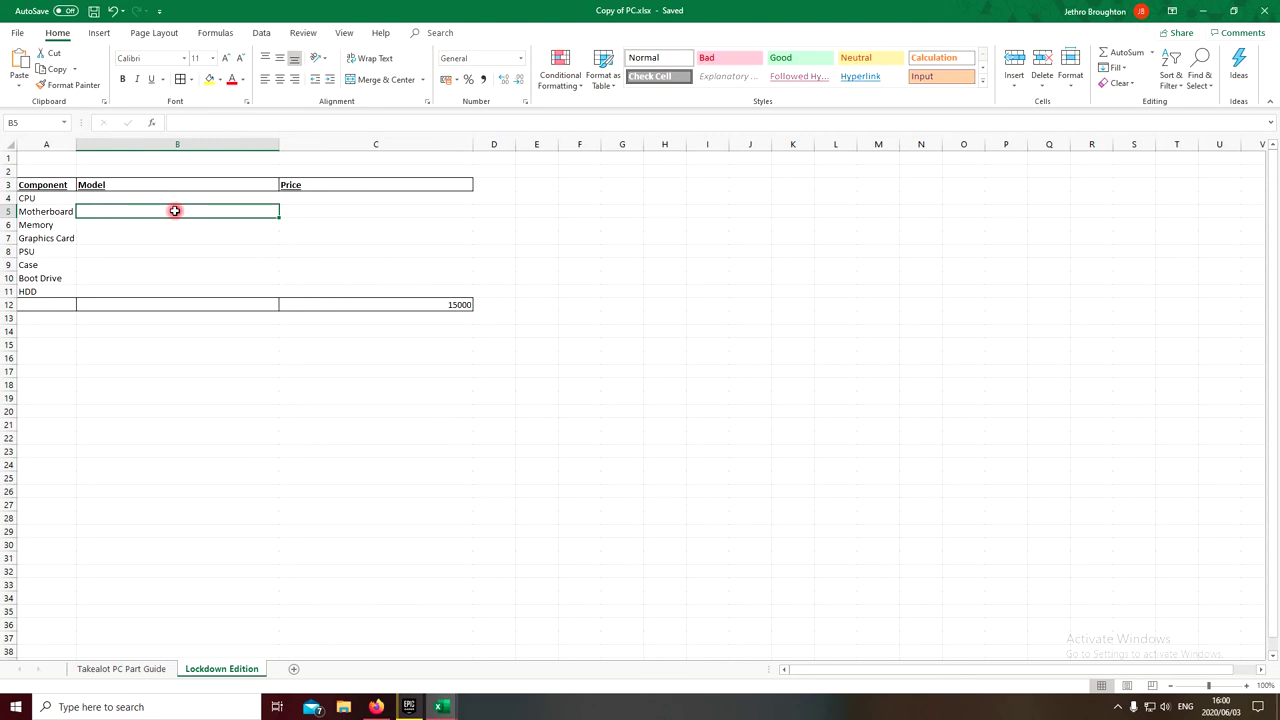
{"action": "key", "text": "ctrl+v"}
{"action": "left_click", "coordinate": [335, 207]}
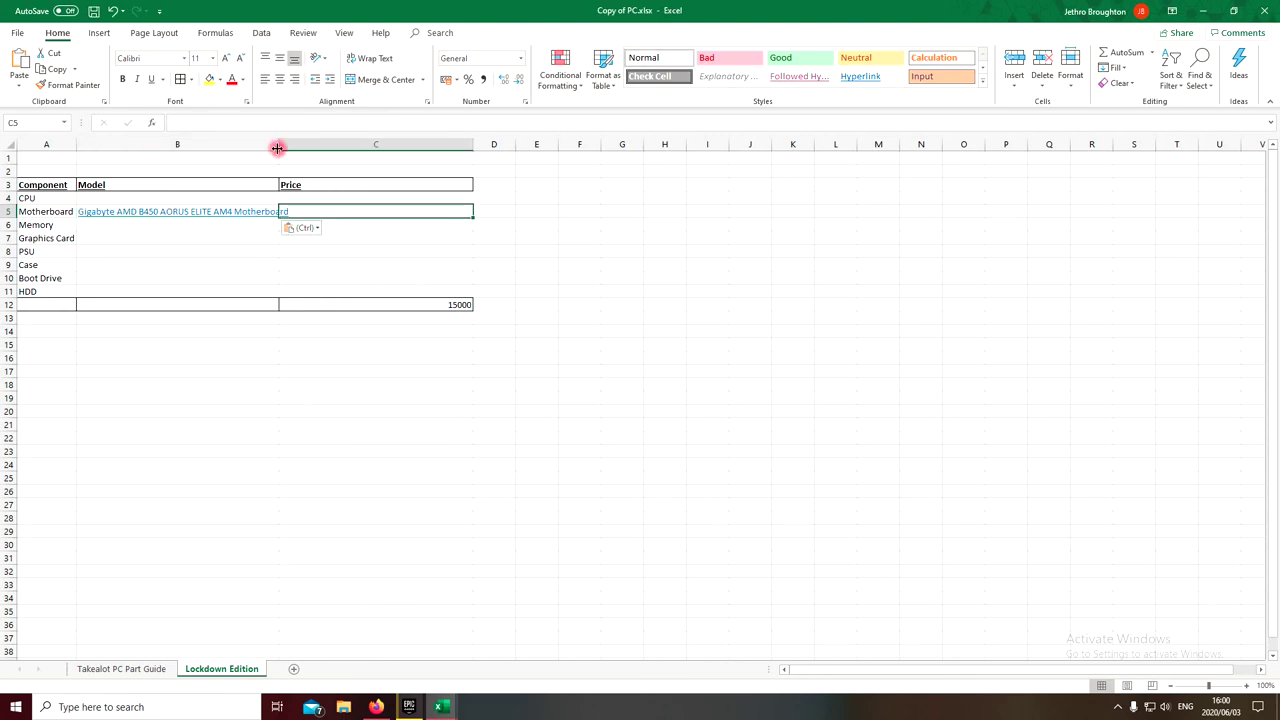
{"action": "double_click", "coordinate": [282, 146]}
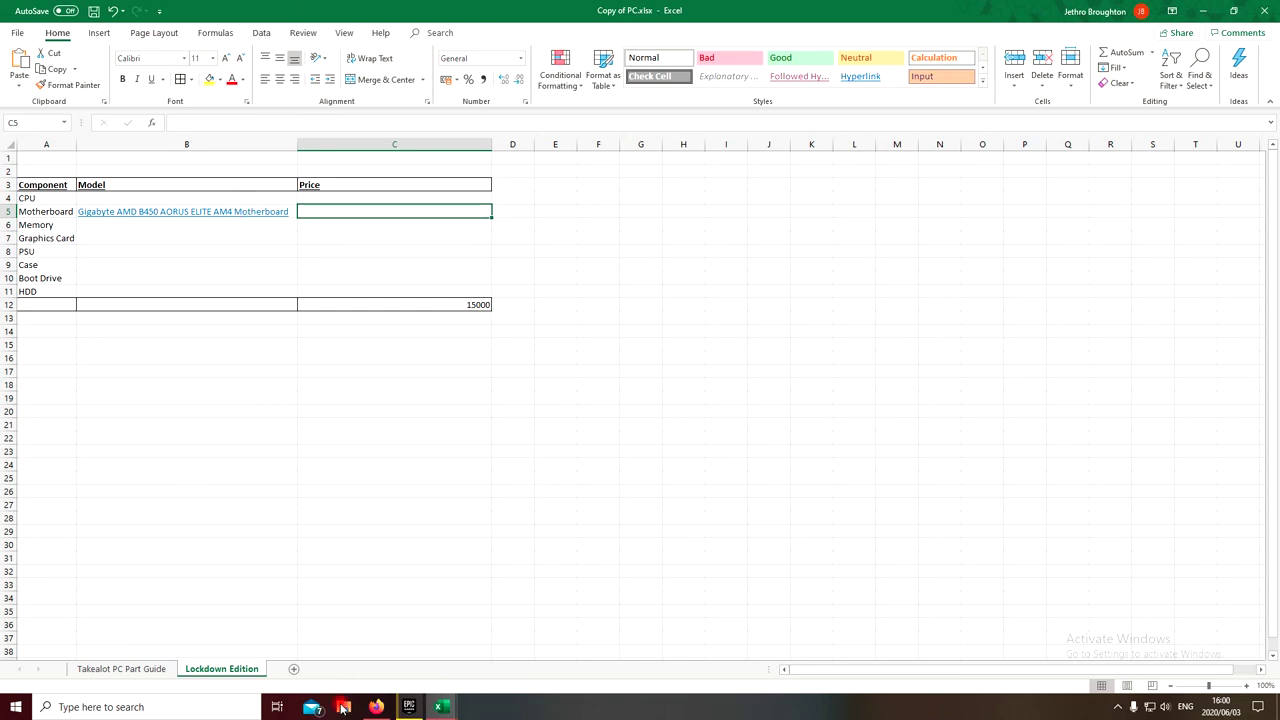
Check the chosen motherboard's price on Takealot and enter 2340 in its Price cell C5 in Excel.
{"action": "mouse_move", "coordinate": [443, 710]}
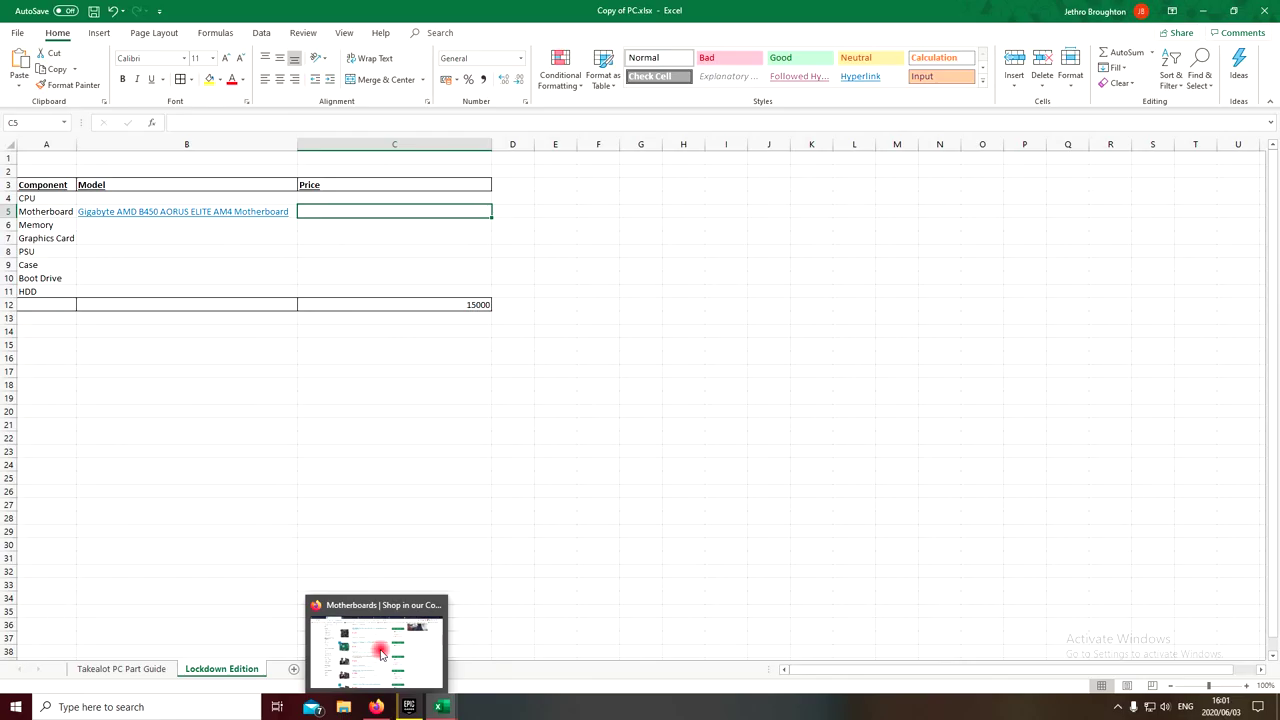
{"action": "left_click", "coordinate": [380, 653]}
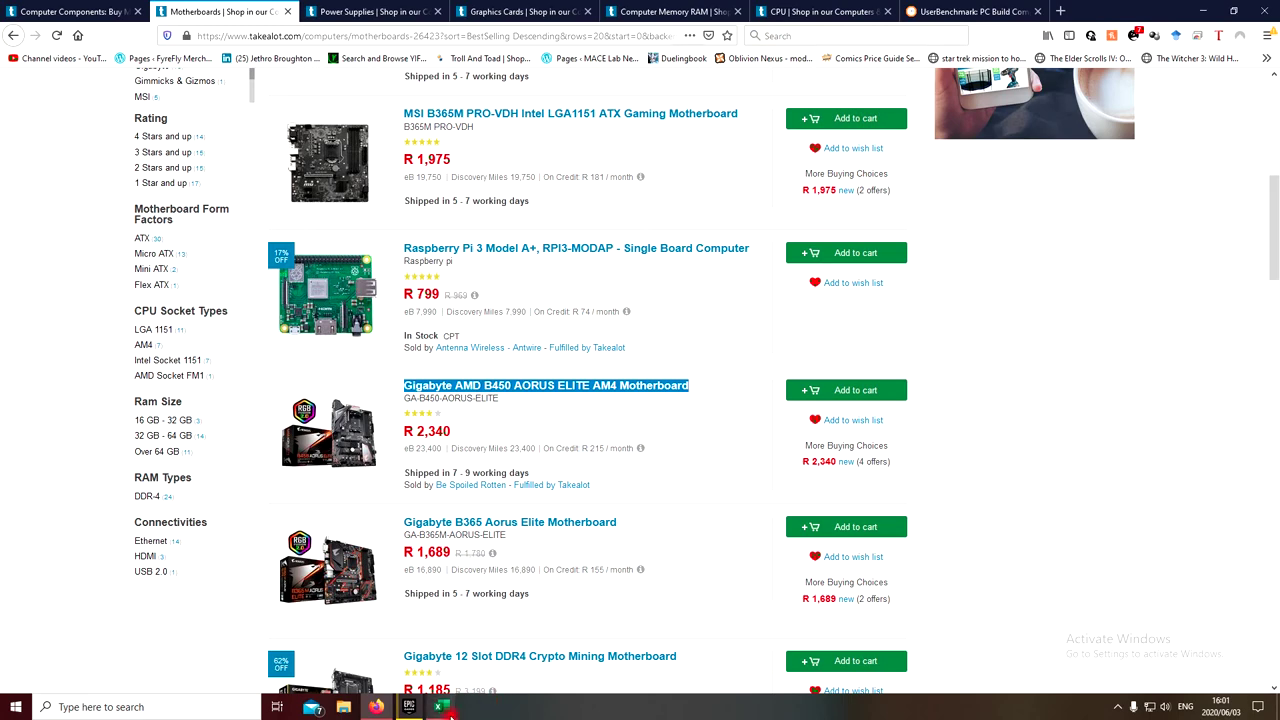
{"action": "mouse_move", "coordinate": [445, 709]}
{"action": "left_click", "coordinate": [520, 648]}
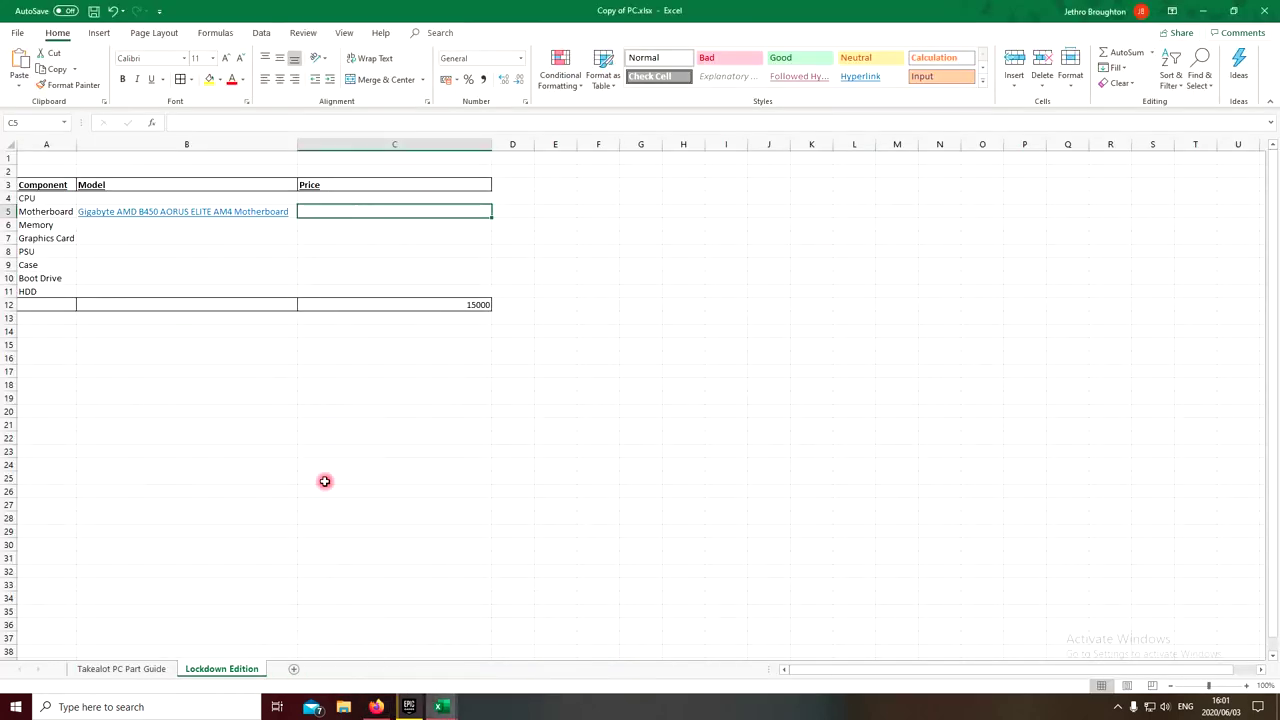
{"action": "type", "text": "2340"}
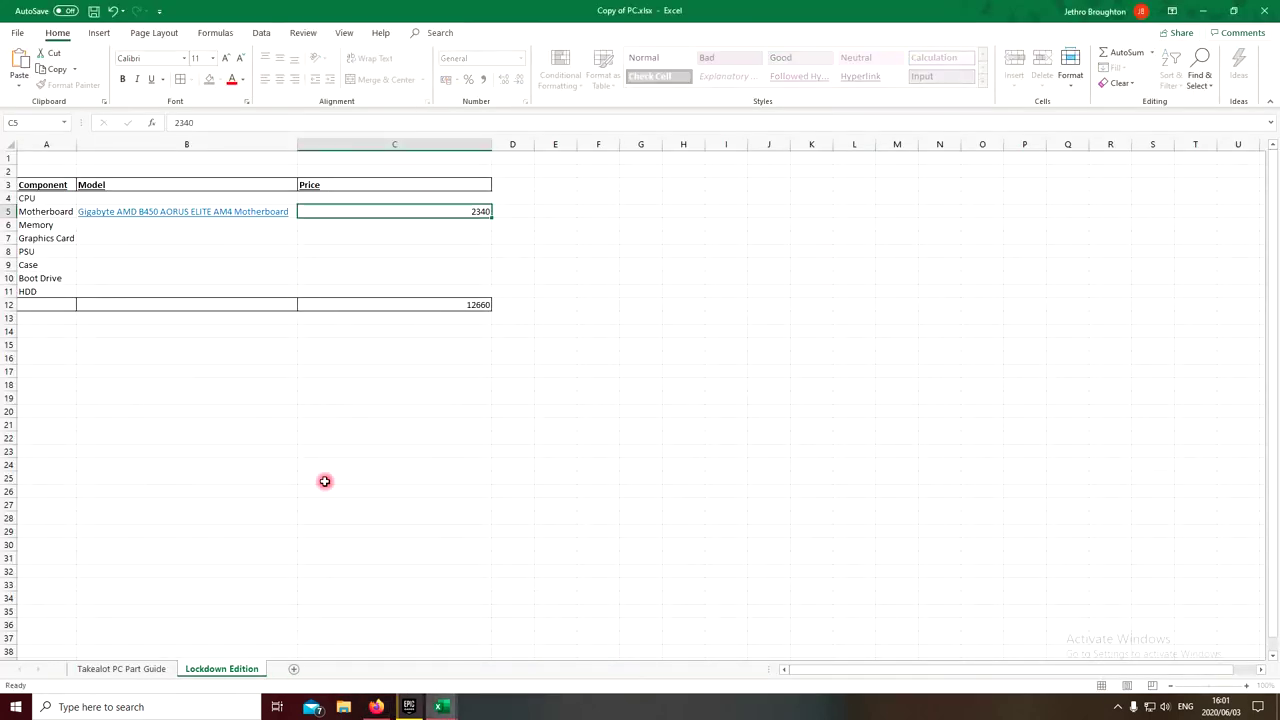
{"action": "key", "text": "Return"}
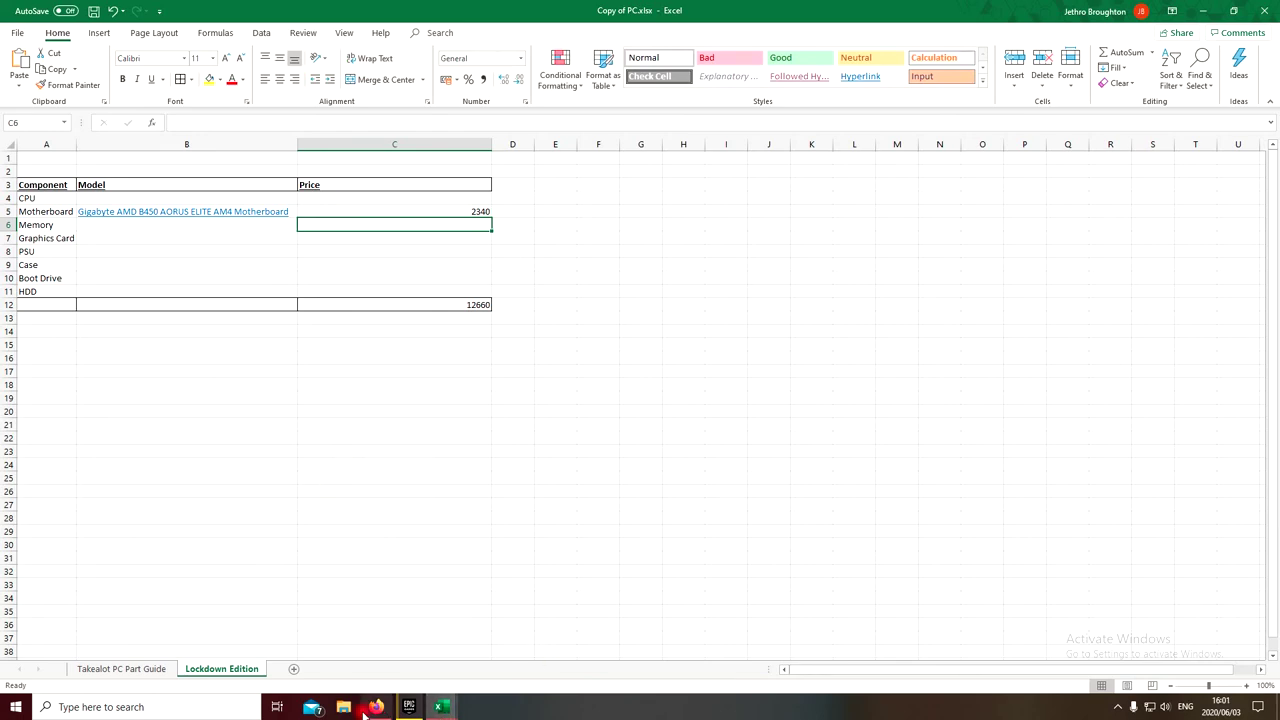
Switch to Firefox and examine the processors and prices on the first page of Takealot's CPU listings.
{"action": "mouse_move", "coordinate": [376, 708]}
{"action": "left_click", "coordinate": [380, 663]}
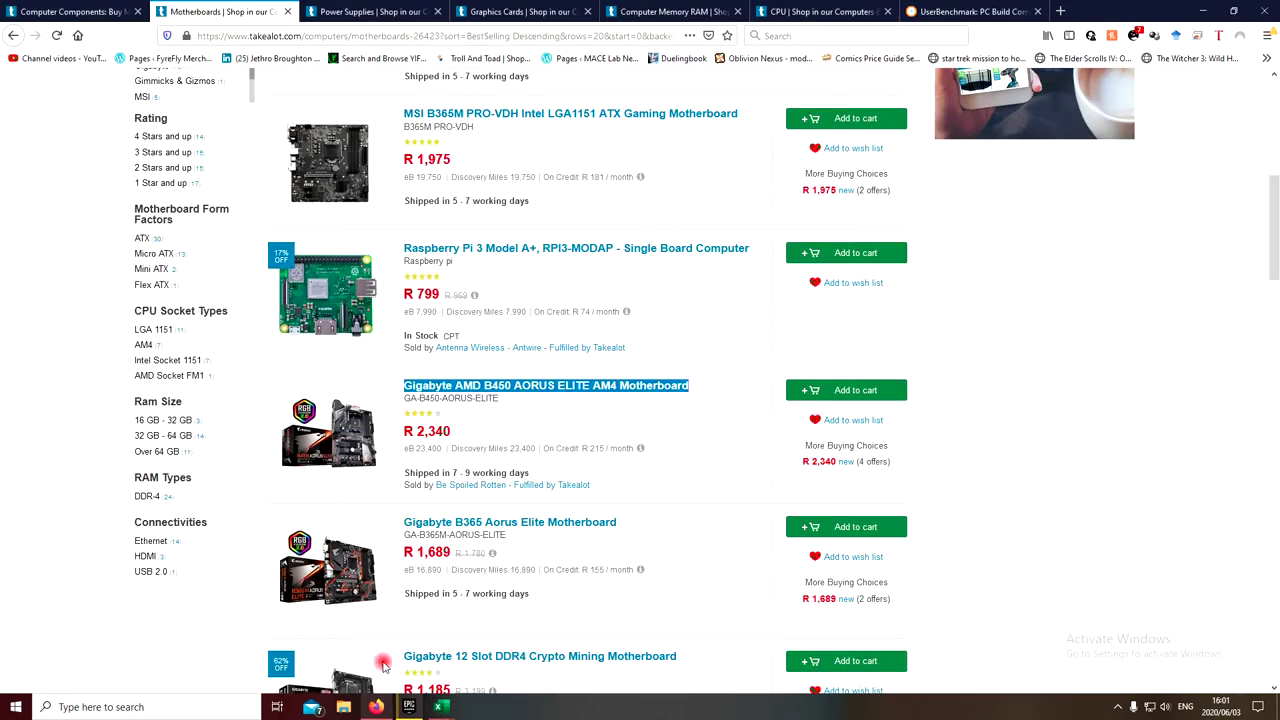
{"action": "left_click", "coordinate": [846, 10]}
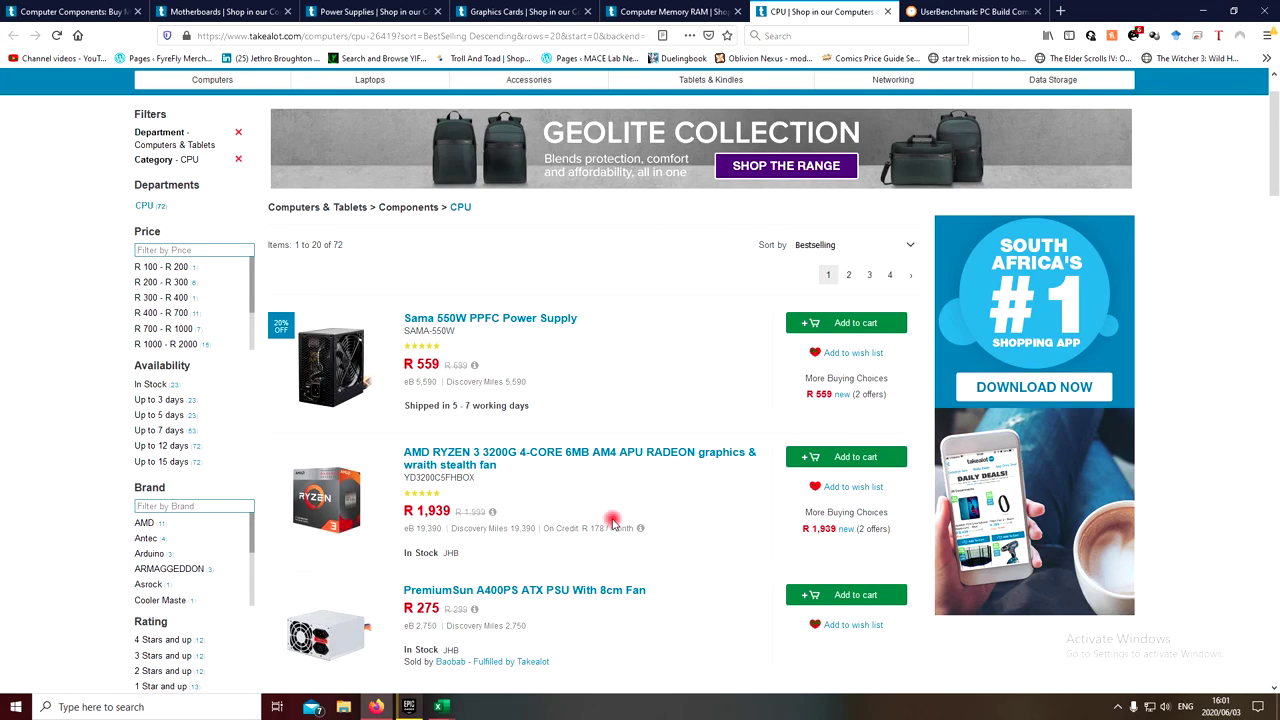
{"action": "scroll", "coordinate": [620, 525], "scroll_direction": "down", "scroll_amount": 6}
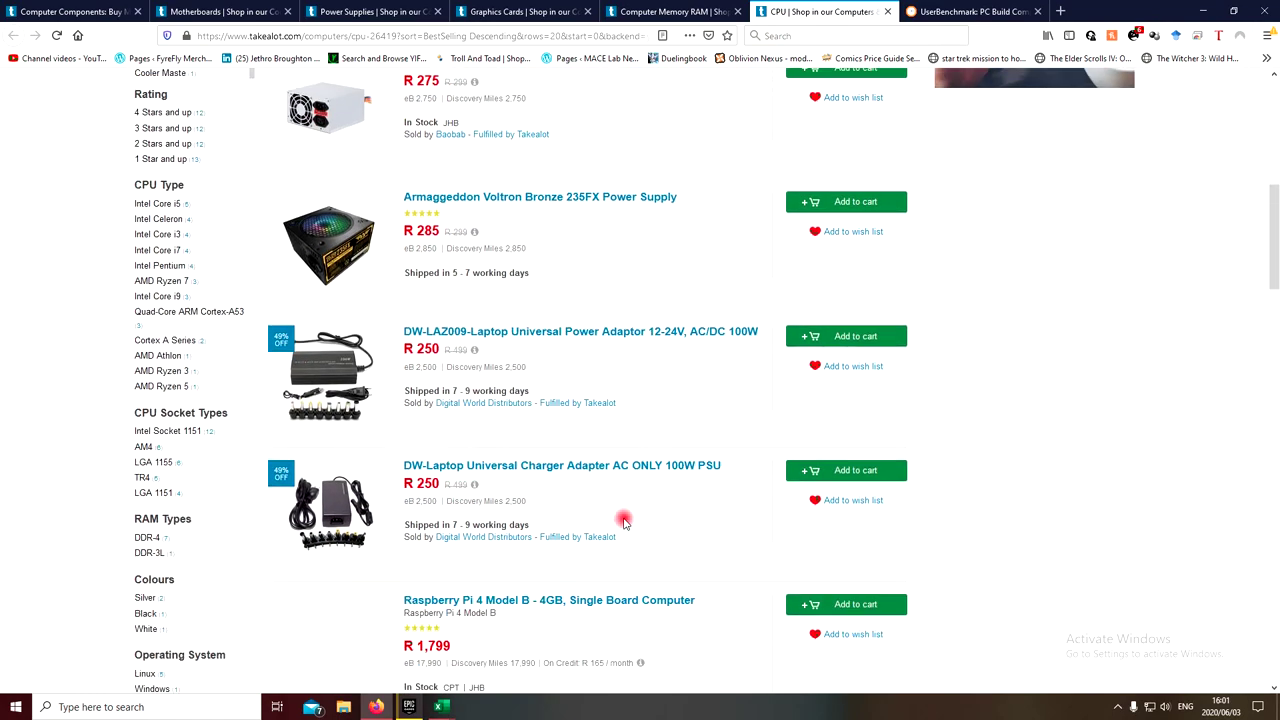
{"action": "scroll", "coordinate": [624, 523], "scroll_direction": "down", "scroll_amount": 5}
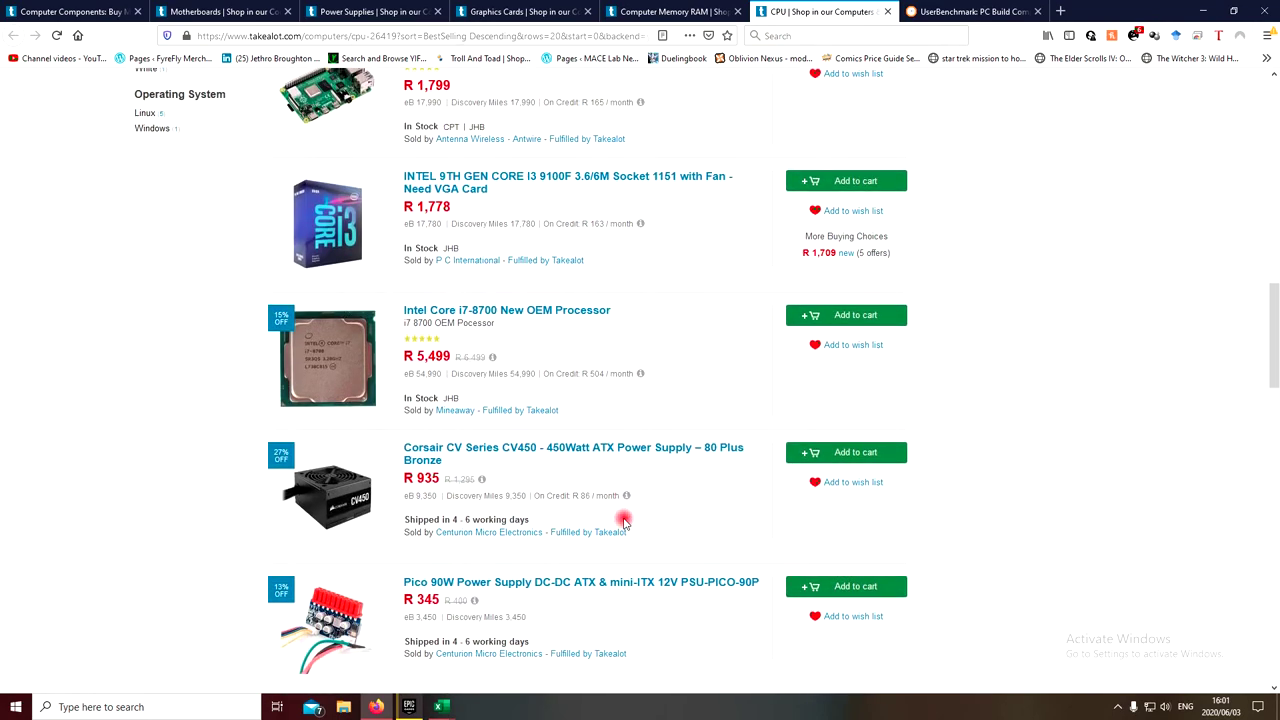
{"action": "scroll", "coordinate": [624, 521], "scroll_direction": "down", "scroll_amount": 3}
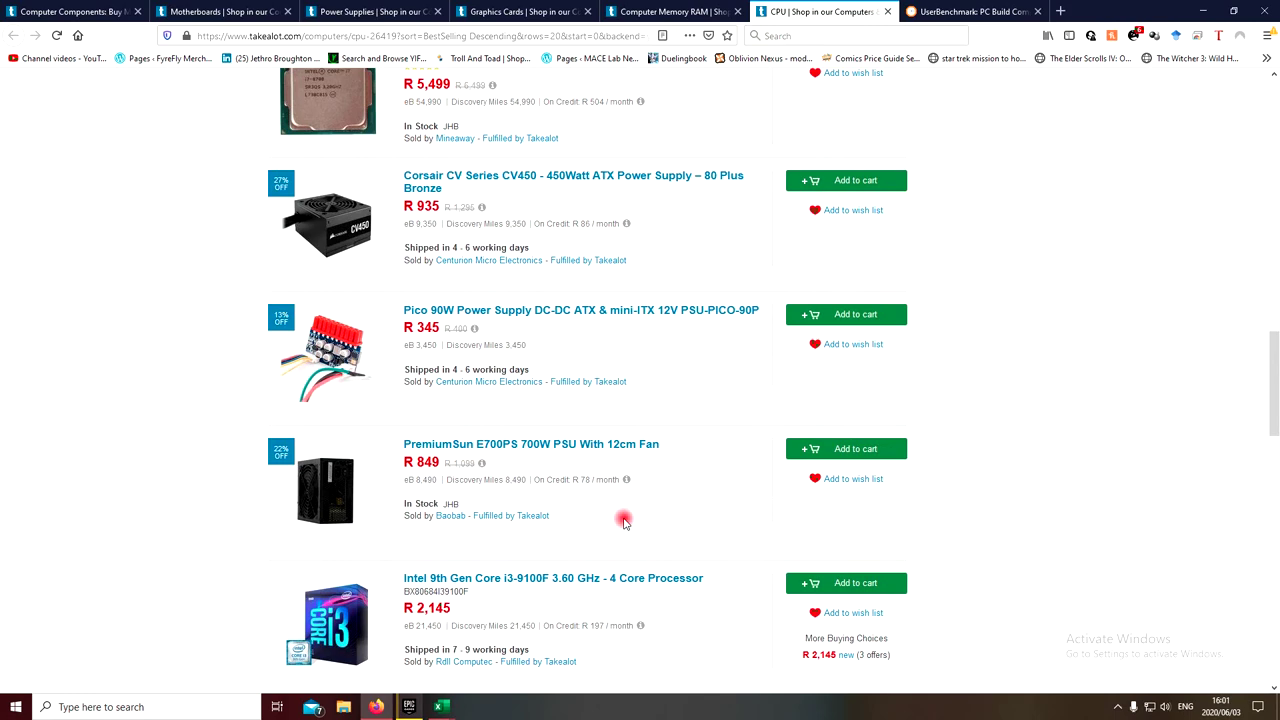
{"action": "scroll", "coordinate": [624, 521], "scroll_direction": "down", "scroll_amount": 6}
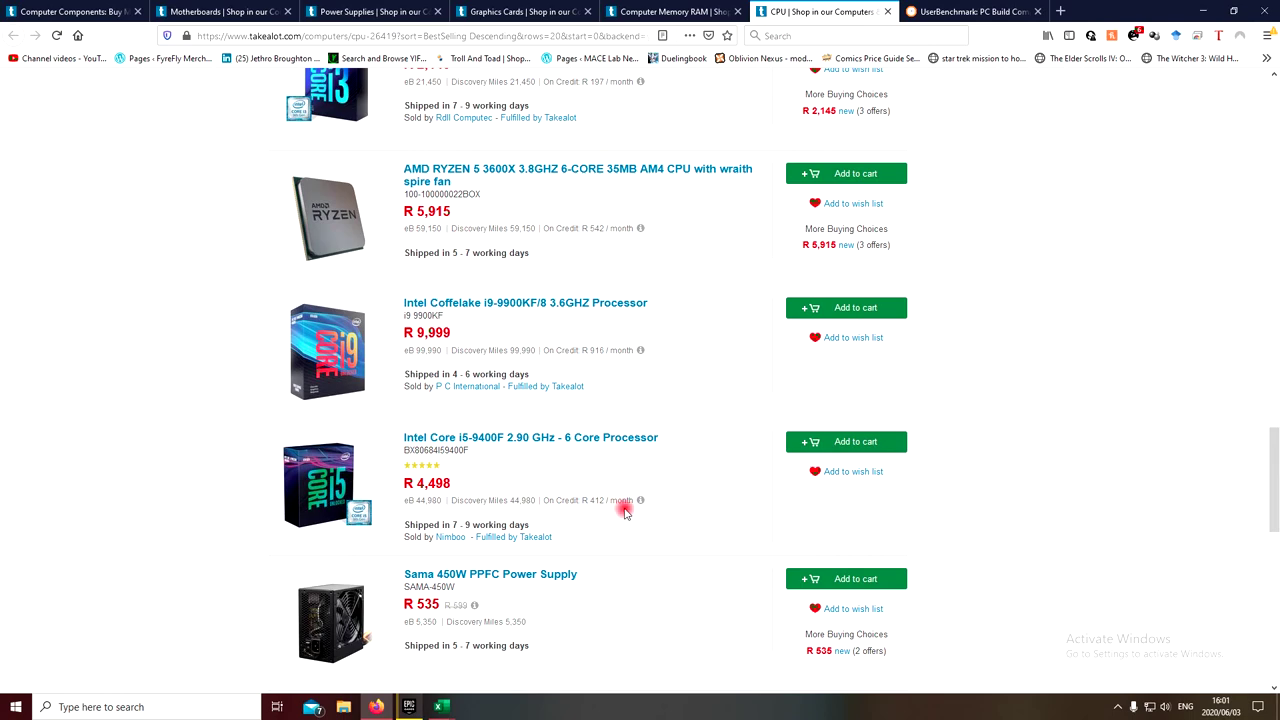
{"action": "scroll", "coordinate": [624, 511], "scroll_direction": "down", "scroll_amount": 3}
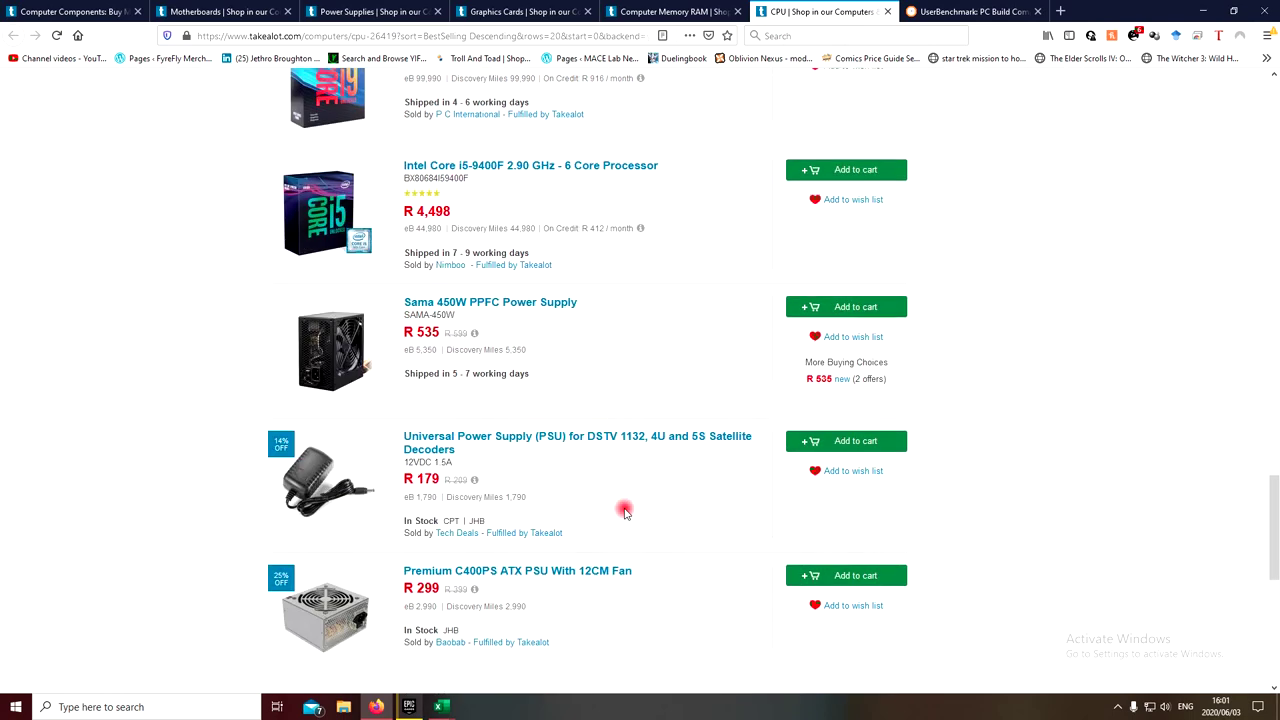
{"action": "scroll", "coordinate": [624, 511], "scroll_direction": "down", "scroll_amount": 5}
{"action": "scroll", "coordinate": [624, 511], "scroll_direction": "up", "scroll_amount": 4}
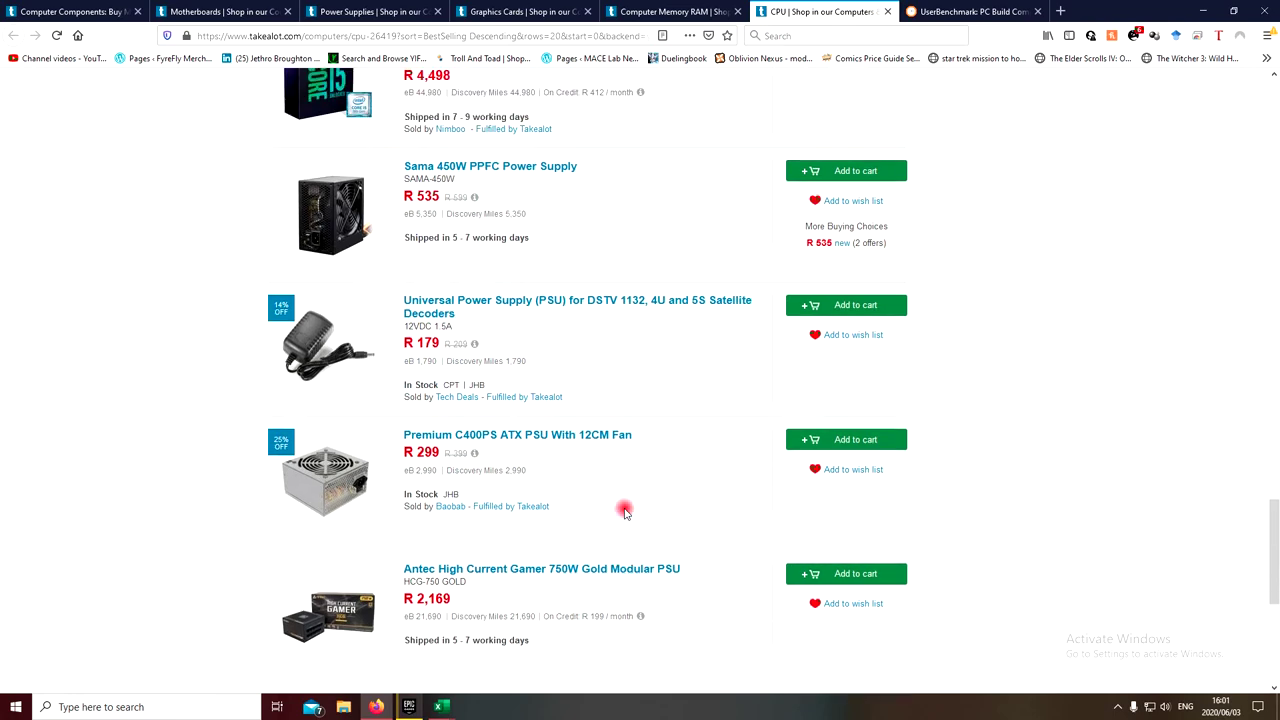
{"action": "scroll", "coordinate": [624, 511], "scroll_direction": "up", "scroll_amount": 10}
{"action": "scroll", "coordinate": [624, 511], "scroll_direction": "down", "scroll_amount": 2}
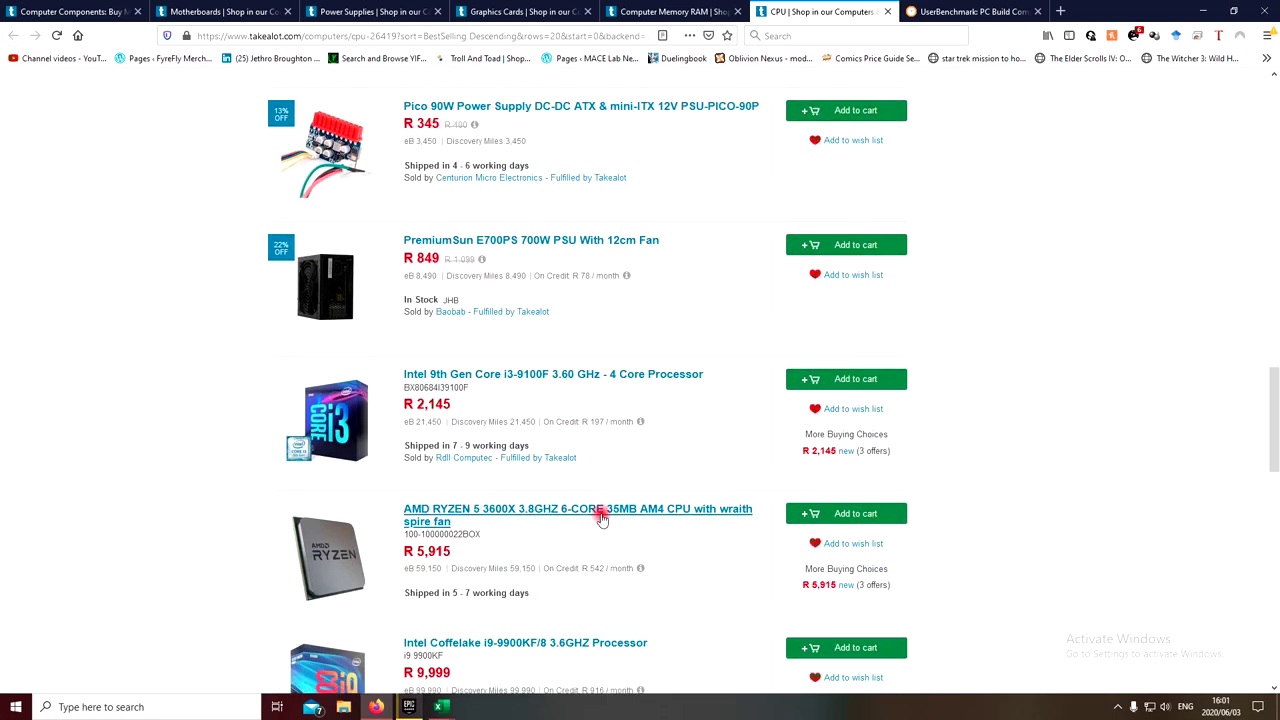
{"action": "scroll", "coordinate": [601, 515], "scroll_direction": "up", "scroll_amount": 9}
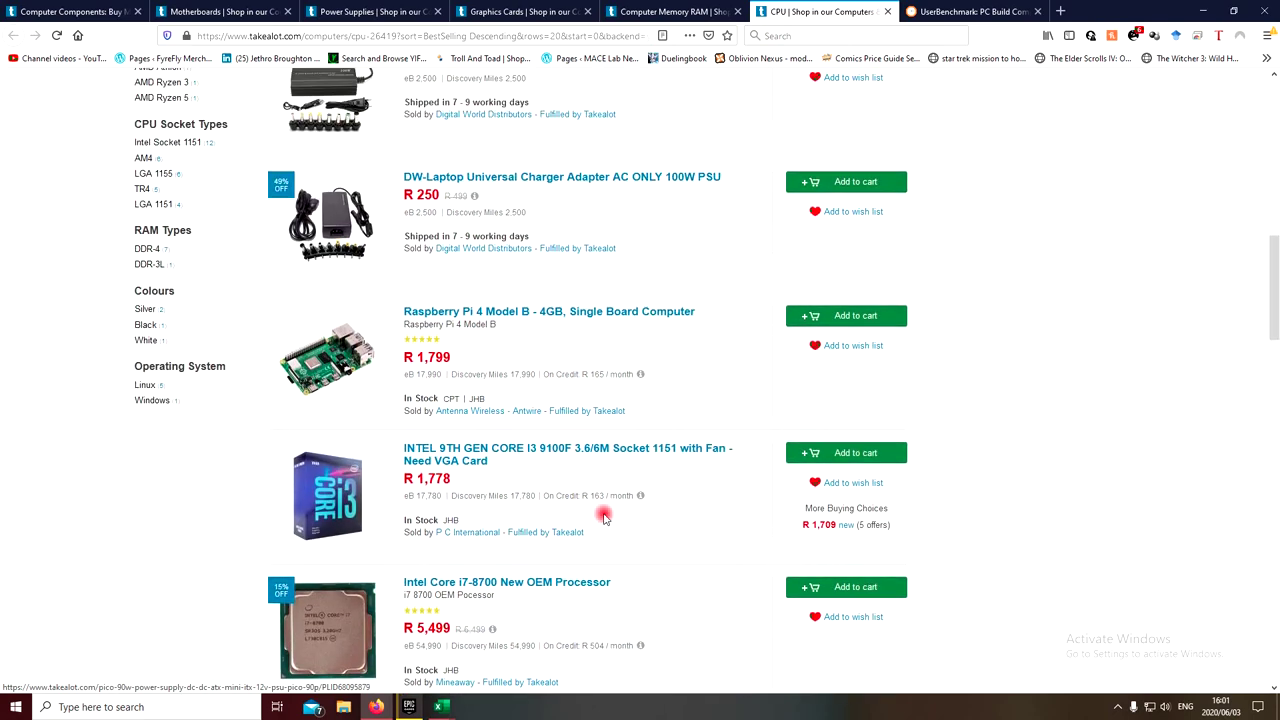
{"action": "scroll", "coordinate": [603, 516], "scroll_direction": "up", "scroll_amount": 8}
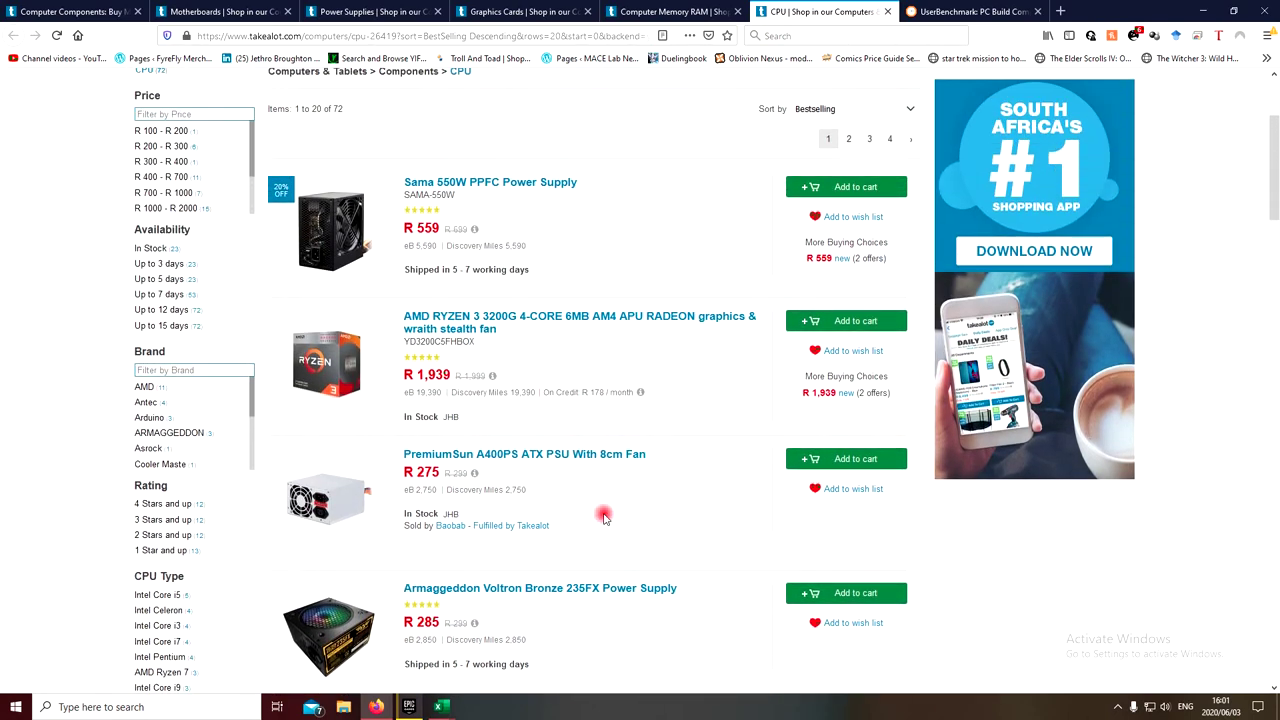
{"action": "scroll", "coordinate": [603, 516], "scroll_direction": "up", "scroll_amount": 2}
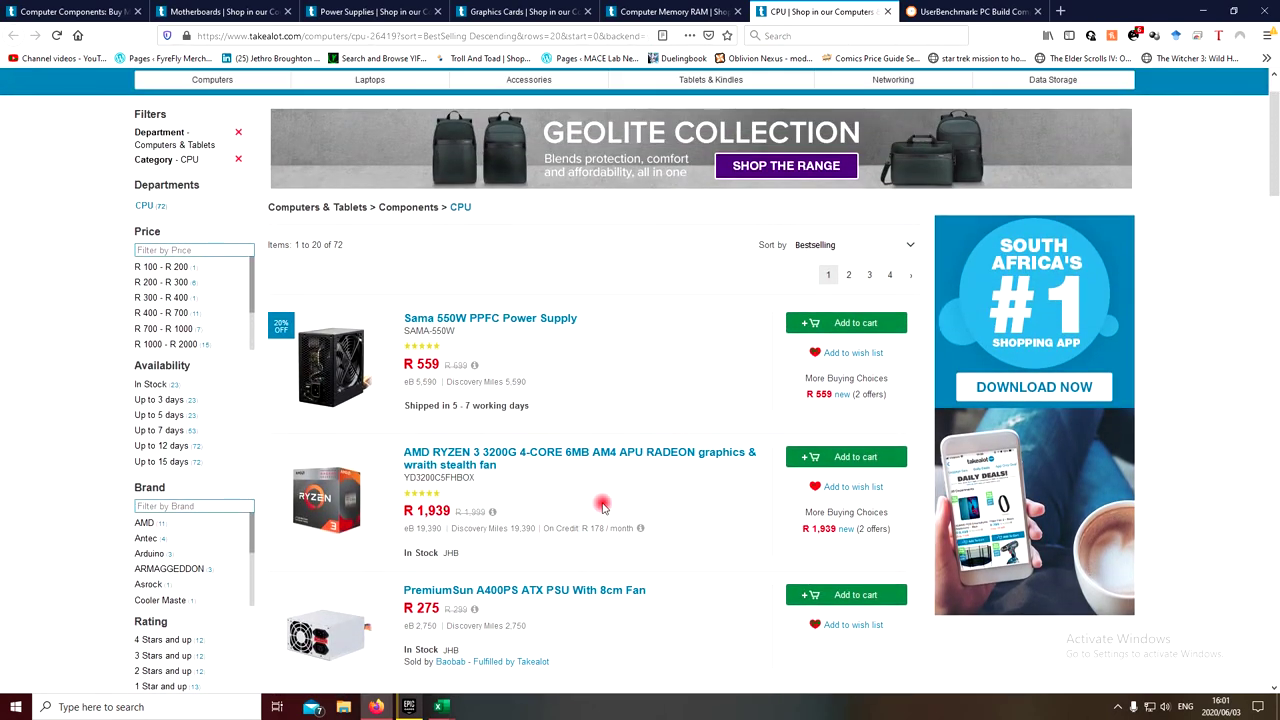
Compare the AMD Ryzen 3 3200G with the Ryzen 5 3600X and the Intel processors on the first CPU results page.
{"action": "scroll", "coordinate": [602, 507], "scroll_direction": "down", "scroll_amount": 2}
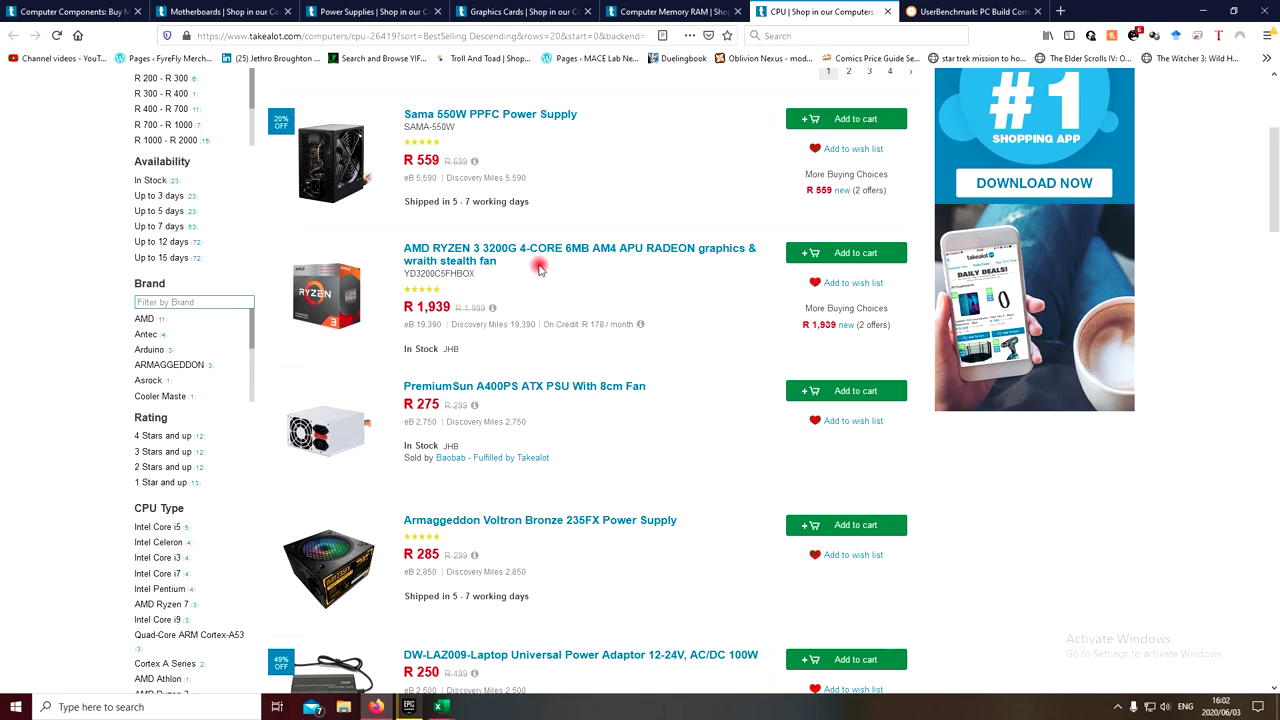
{"action": "scroll", "coordinate": [620, 300], "scroll_direction": "down", "scroll_amount": 1}
{"action": "scroll", "coordinate": [620, 300], "scroll_direction": "down", "scroll_amount": 8}
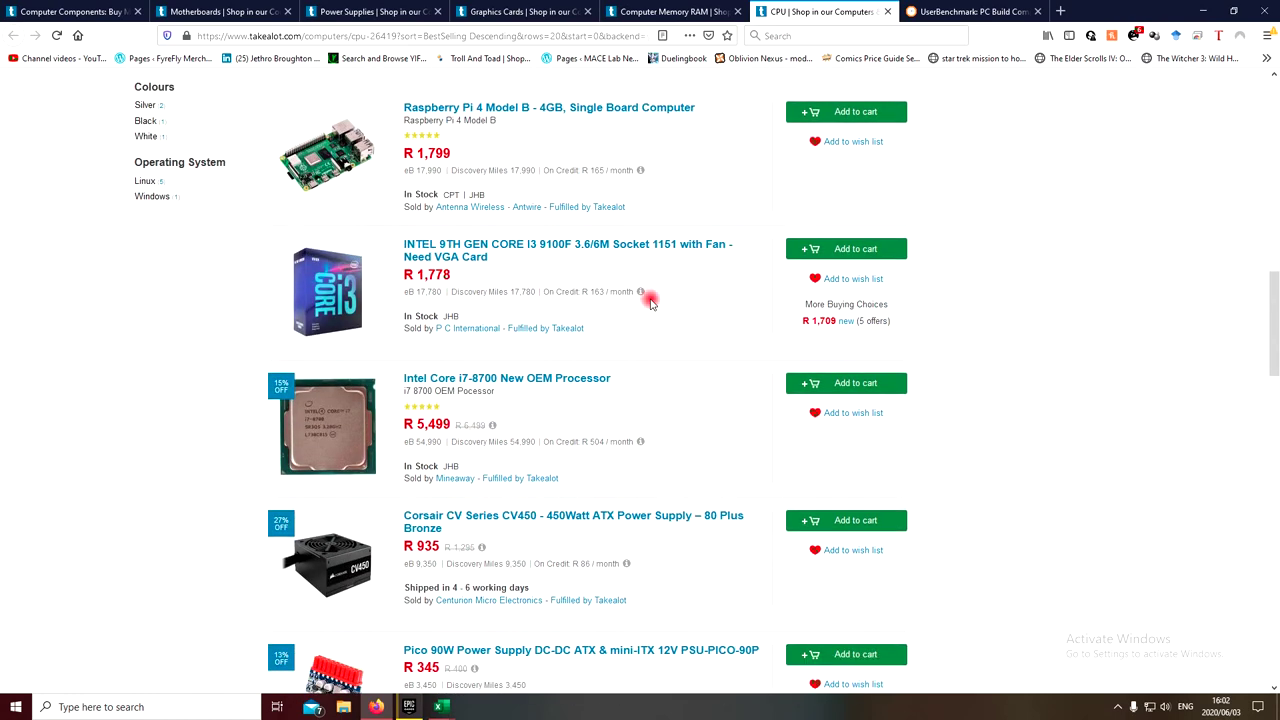
{"action": "scroll", "coordinate": [650, 302], "scroll_direction": "down", "scroll_amount": 10}
{"action": "scroll", "coordinate": [650, 302], "scroll_direction": "up", "scroll_amount": 2}
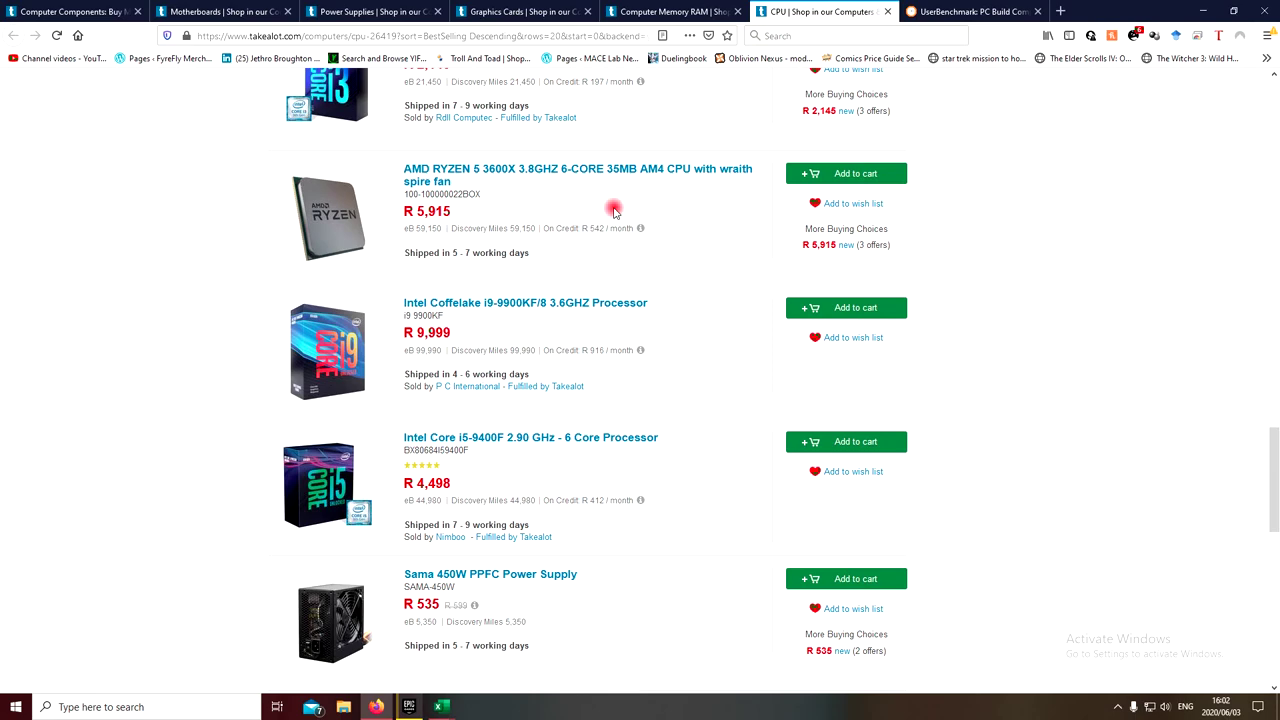
{"action": "scroll", "coordinate": [614, 210], "scroll_direction": "up", "scroll_amount": 7}
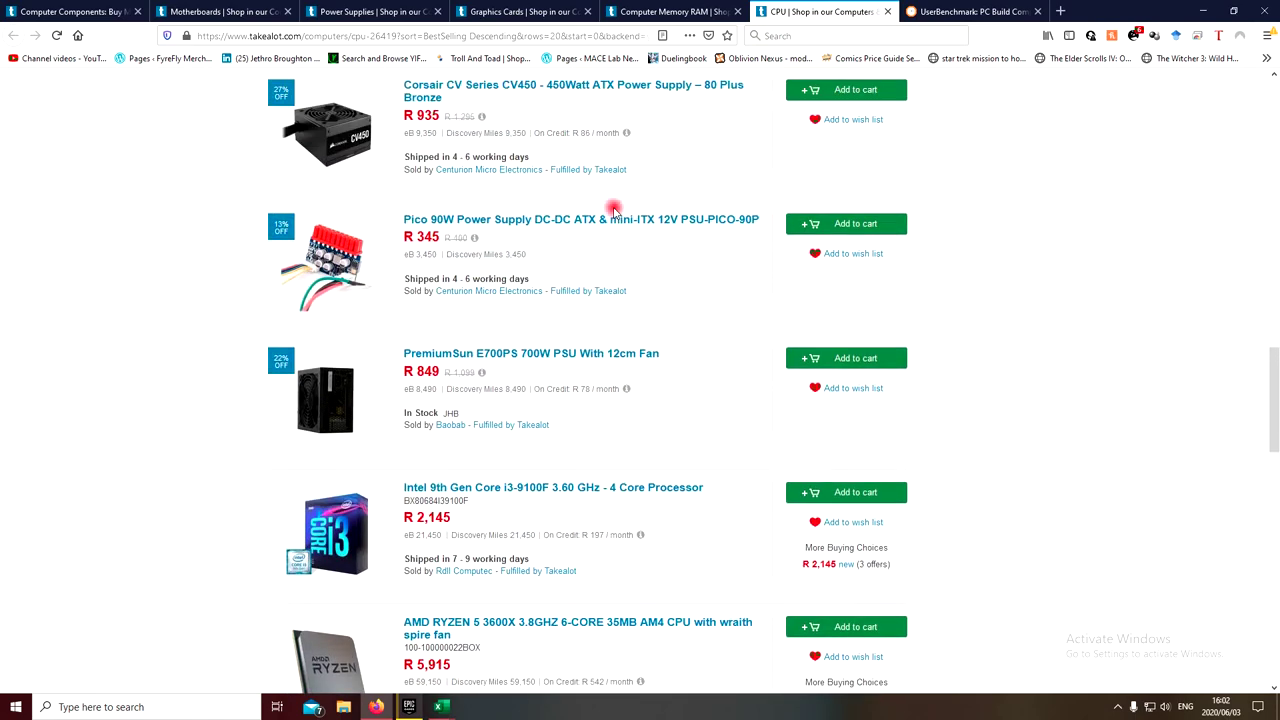
{"action": "scroll", "coordinate": [614, 210], "scroll_direction": "down", "scroll_amount": 3}
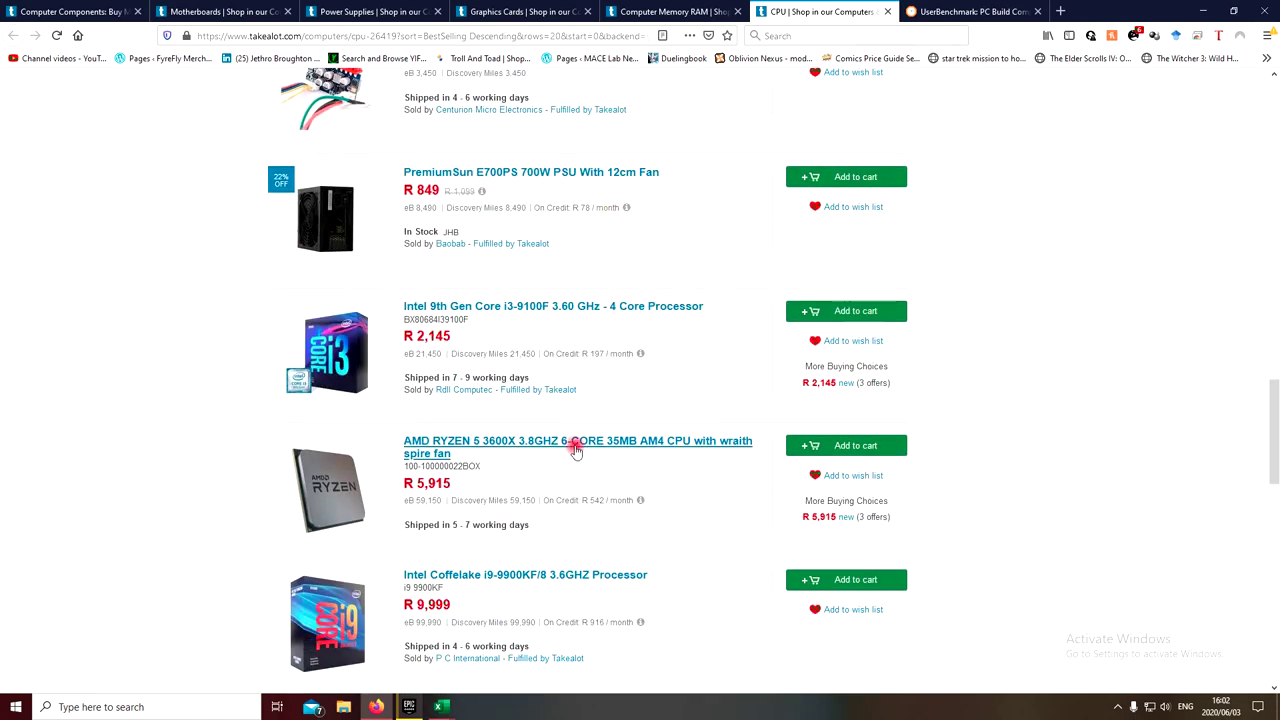
{"action": "scroll", "coordinate": [591, 443], "scroll_direction": "up", "scroll_amount": 8}
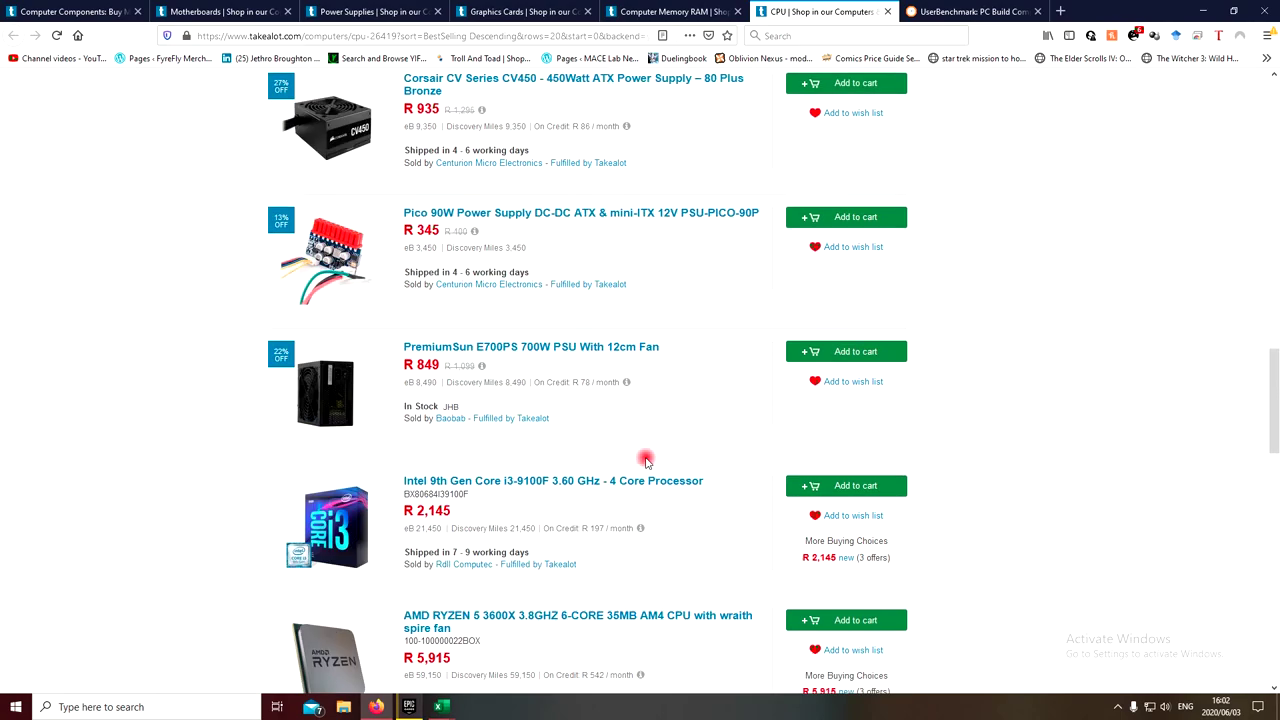
{"action": "scroll", "coordinate": [646, 460], "scroll_direction": "up", "scroll_amount": 5}
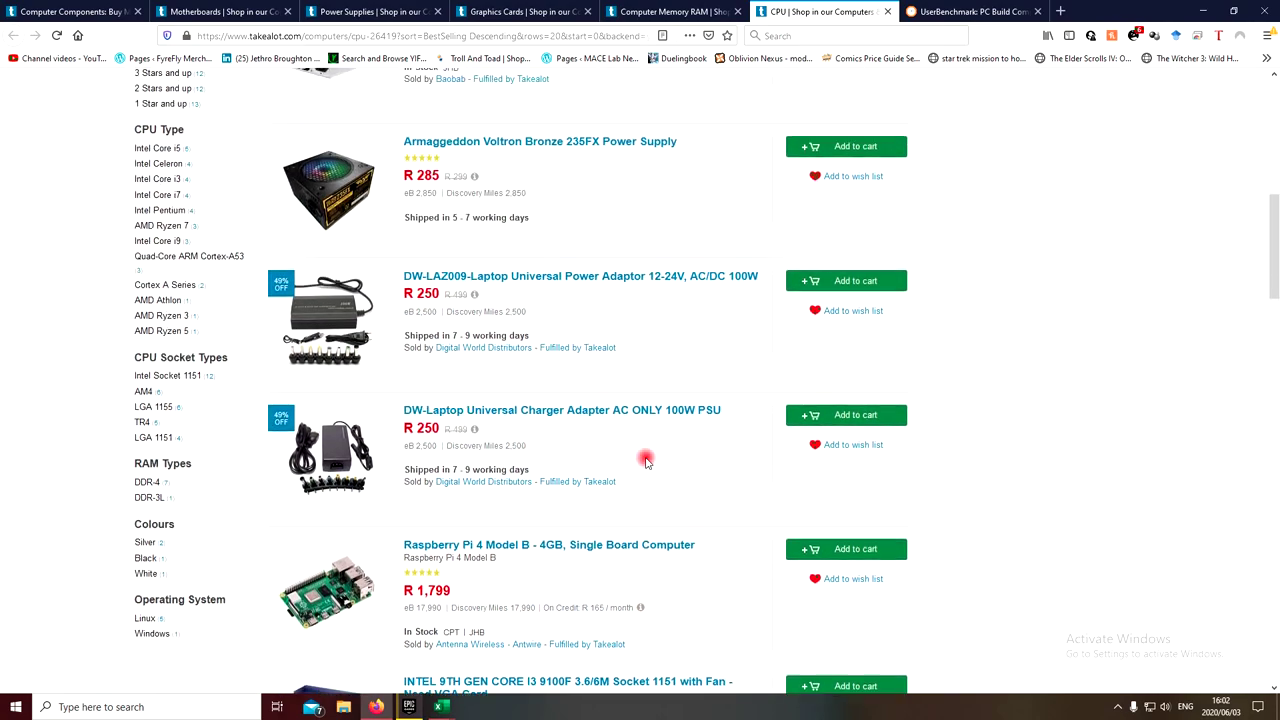
{"action": "scroll", "coordinate": [646, 460], "scroll_direction": "up", "scroll_amount": 1}
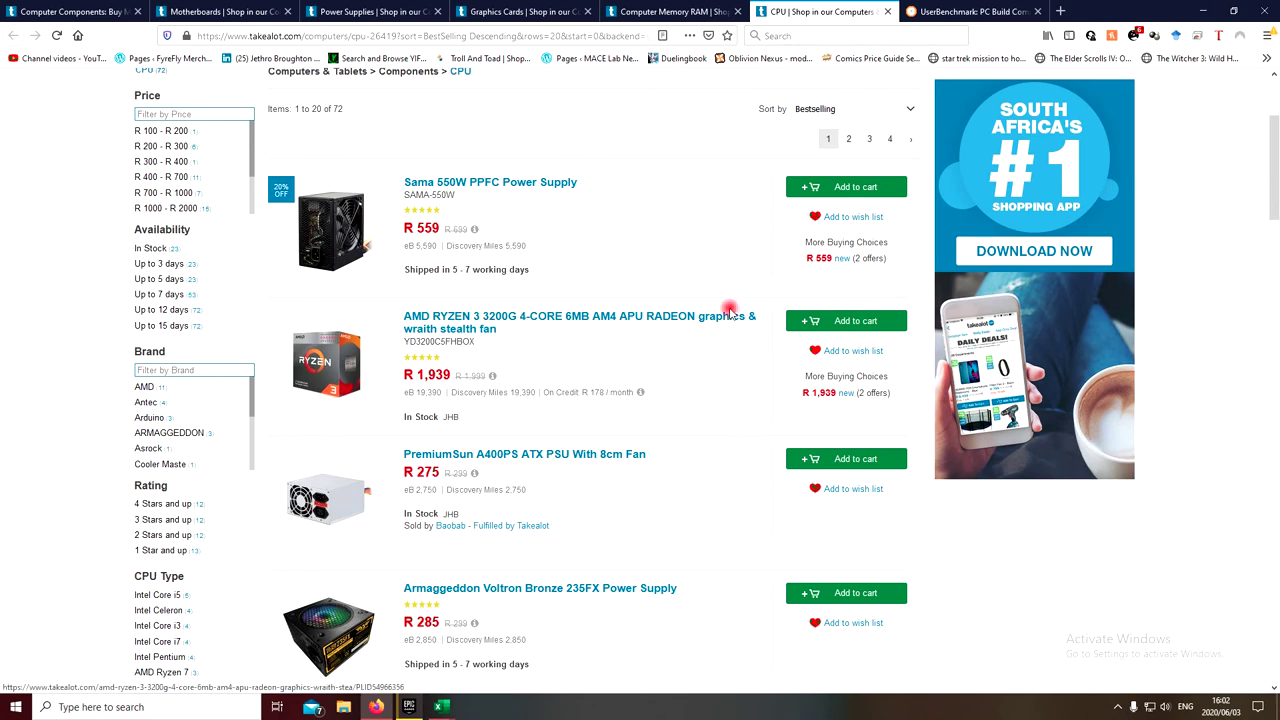
Open the second page of CPU results and examine the processors and prices listed there.
{"action": "left_click", "coordinate": [848, 139]}
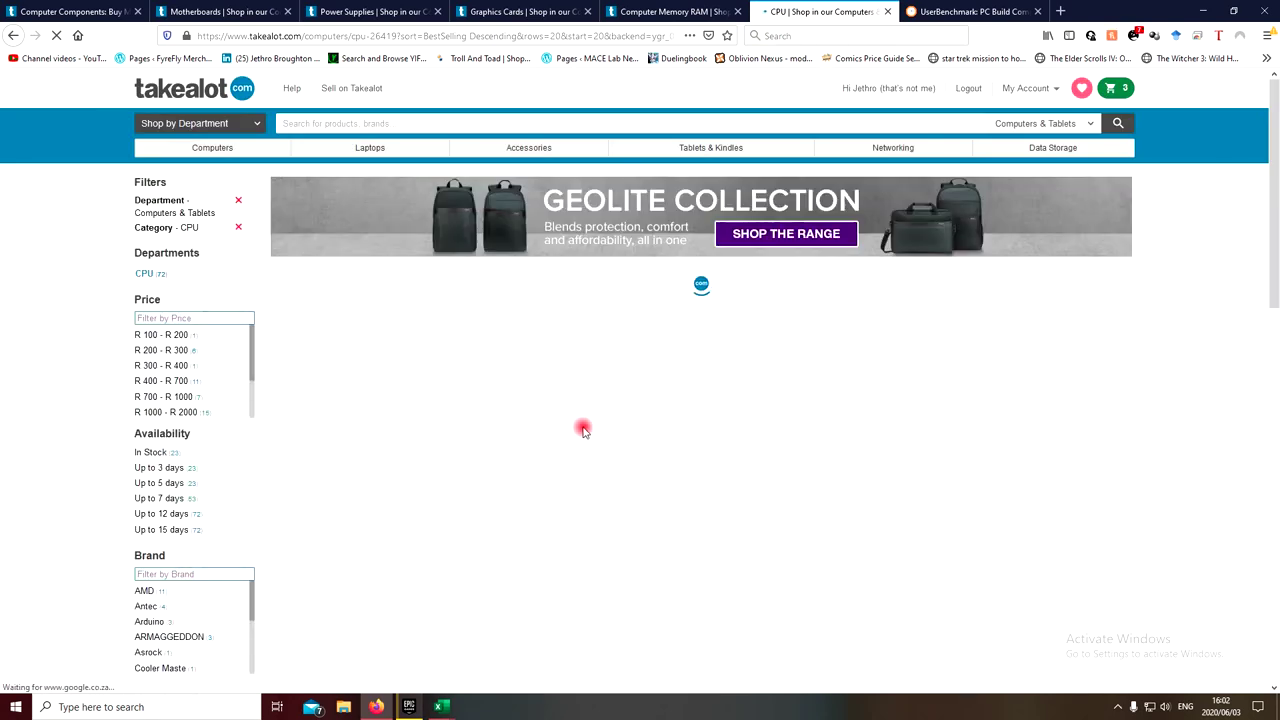
{"action": "scroll", "coordinate": [580, 430], "scroll_direction": "down", "scroll_amount": 2}
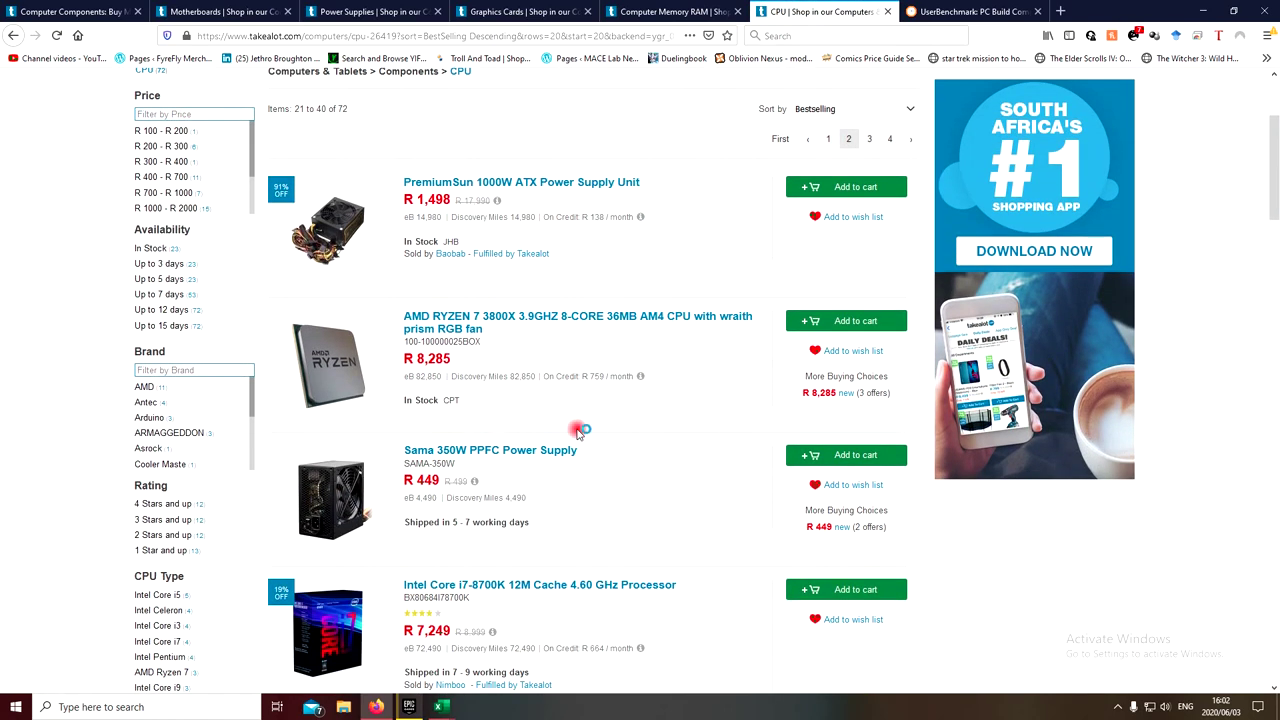
{"action": "scroll", "coordinate": [577, 430], "scroll_direction": "down", "scroll_amount": 2}
{"action": "scroll", "coordinate": [577, 430], "scroll_direction": "up", "scroll_amount": 2}
{"action": "scroll", "coordinate": [577, 430], "scroll_direction": "down", "scroll_amount": 1}
{"action": "scroll", "coordinate": [577, 430], "scroll_direction": "down", "scroll_amount": 8}
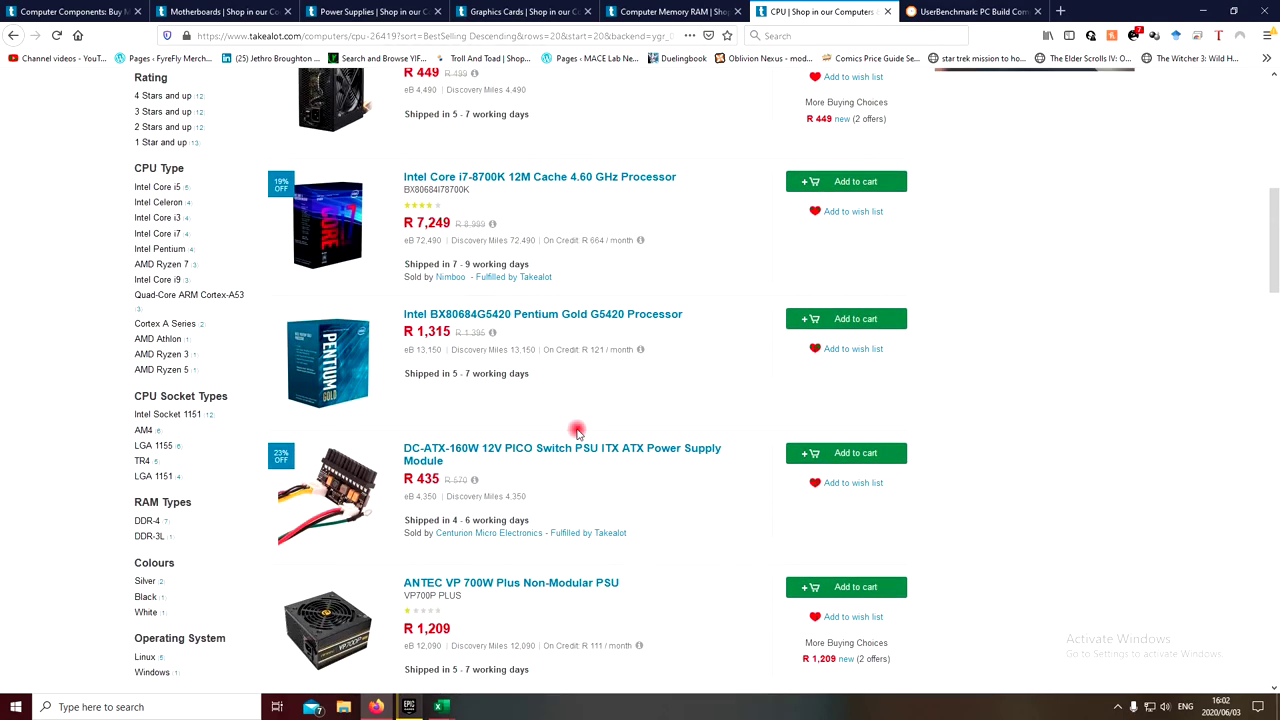
{"action": "scroll", "coordinate": [577, 432], "scroll_direction": "down", "scroll_amount": 10}
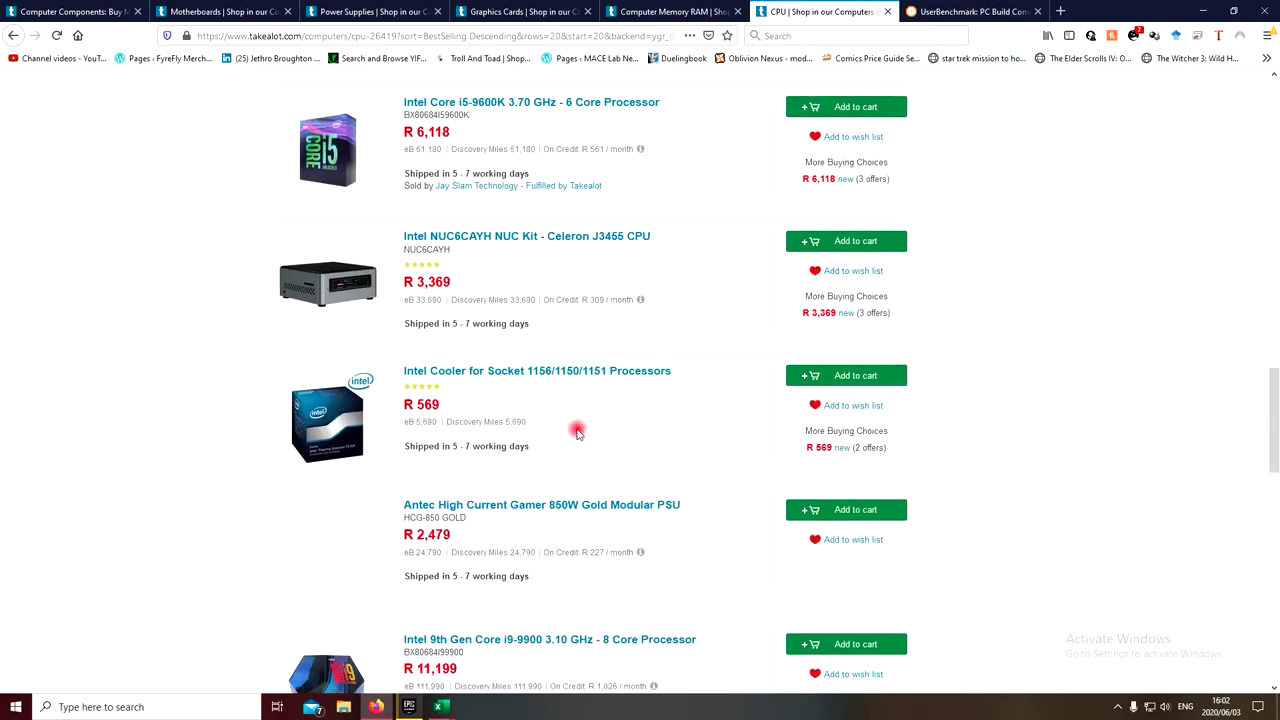
{"action": "scroll", "coordinate": [577, 430], "scroll_direction": "down", "scroll_amount": 5}
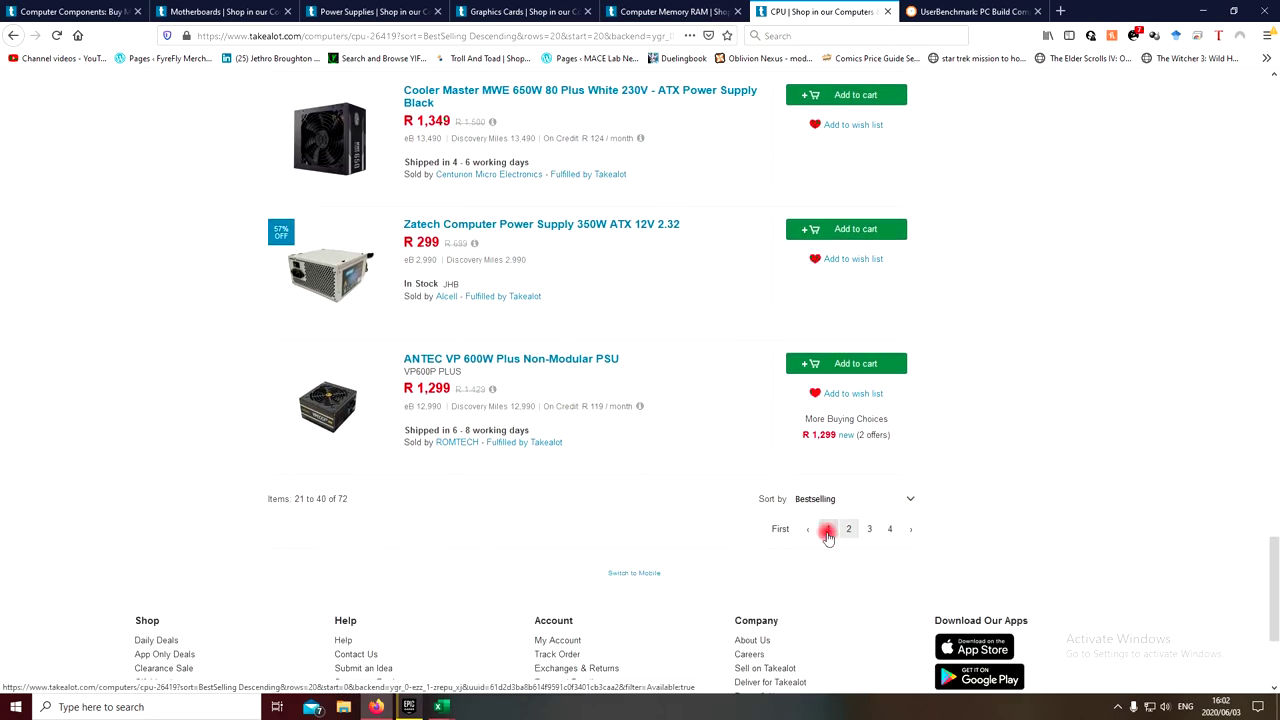
Return to the first CPU results page and copy the product name "AMD RYZEN 5 3600X 3.8GHZ 6-CORE 35MB AM4 CPU with wraith spire fan".
{"action": "left_click", "coordinate": [827, 530]}
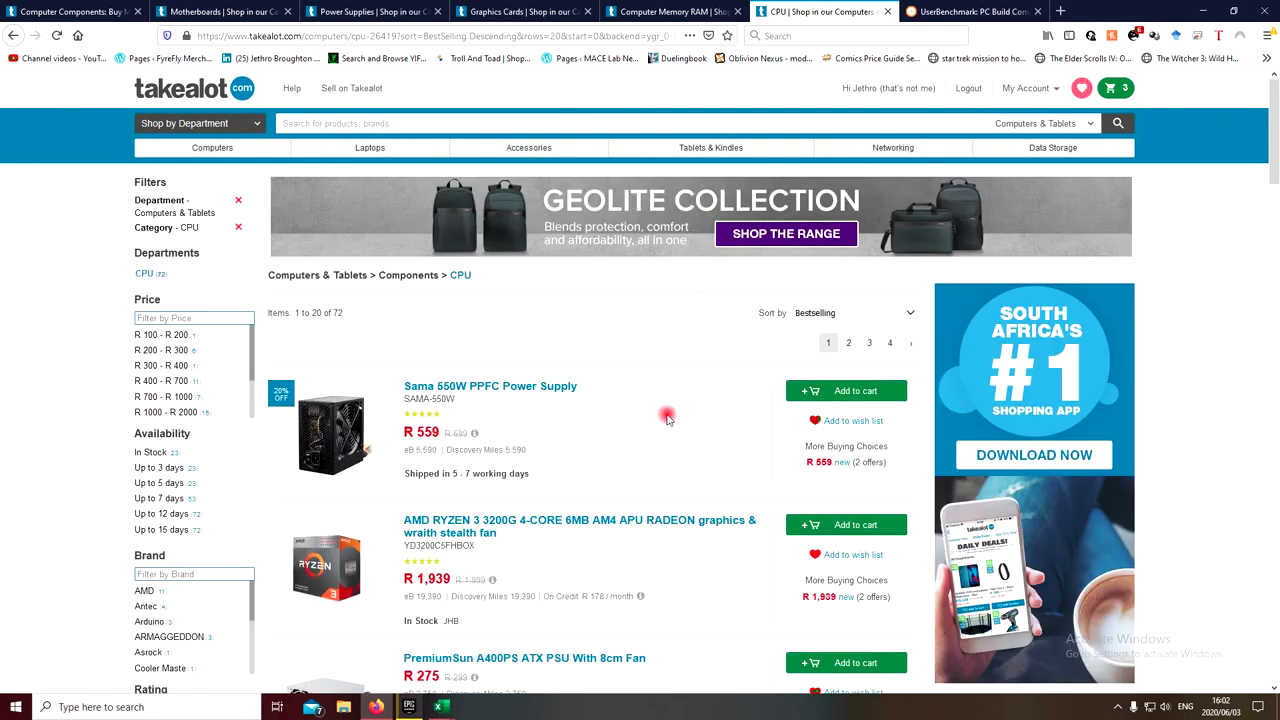
{"action": "scroll", "coordinate": [668, 418], "scroll_direction": "down", "scroll_amount": 2}
{"action": "scroll", "coordinate": [668, 418], "scroll_direction": "down", "scroll_amount": 1}
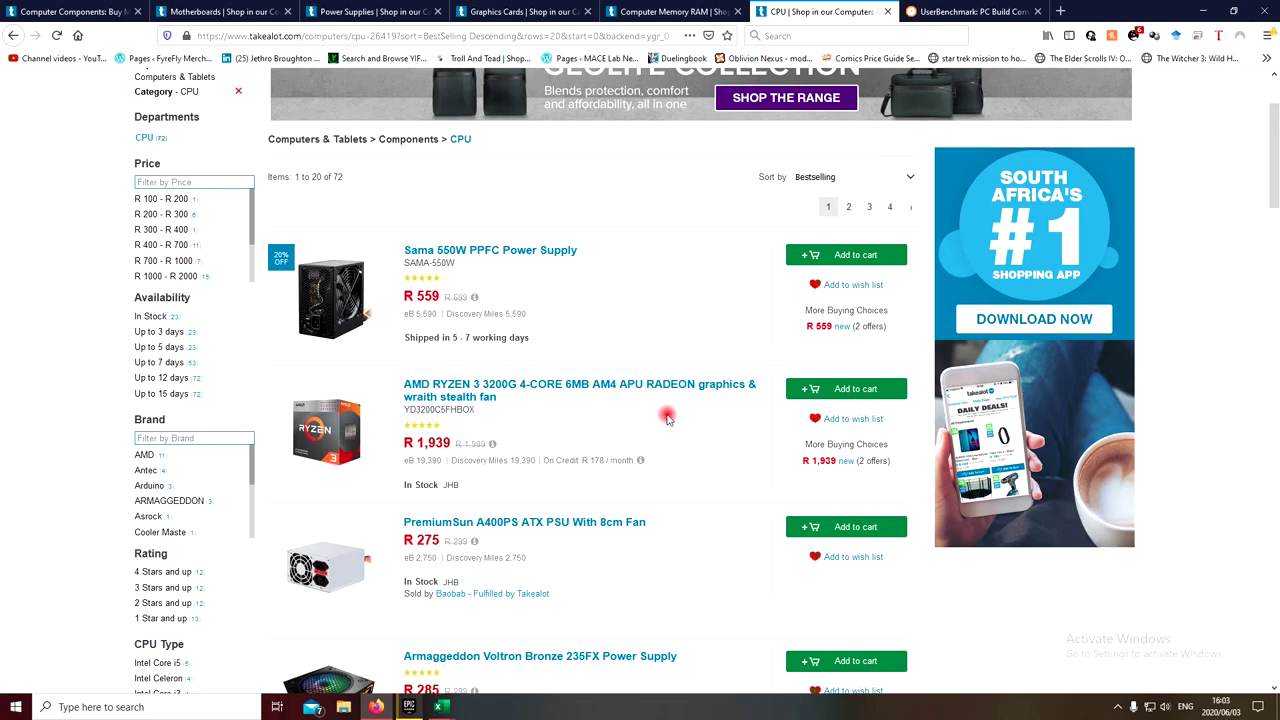
{"action": "scroll", "coordinate": [667, 418], "scroll_direction": "down", "scroll_amount": 7}
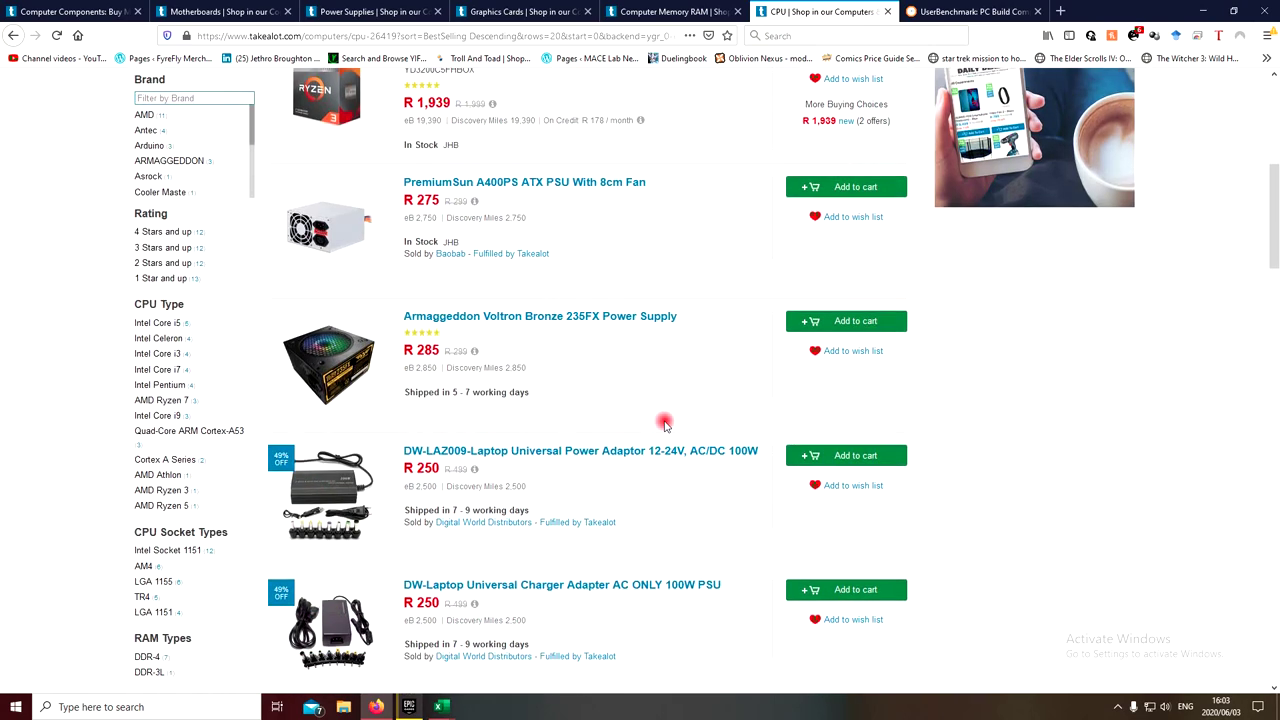
{"action": "scroll", "coordinate": [664, 424], "scroll_direction": "down", "scroll_amount": 9}
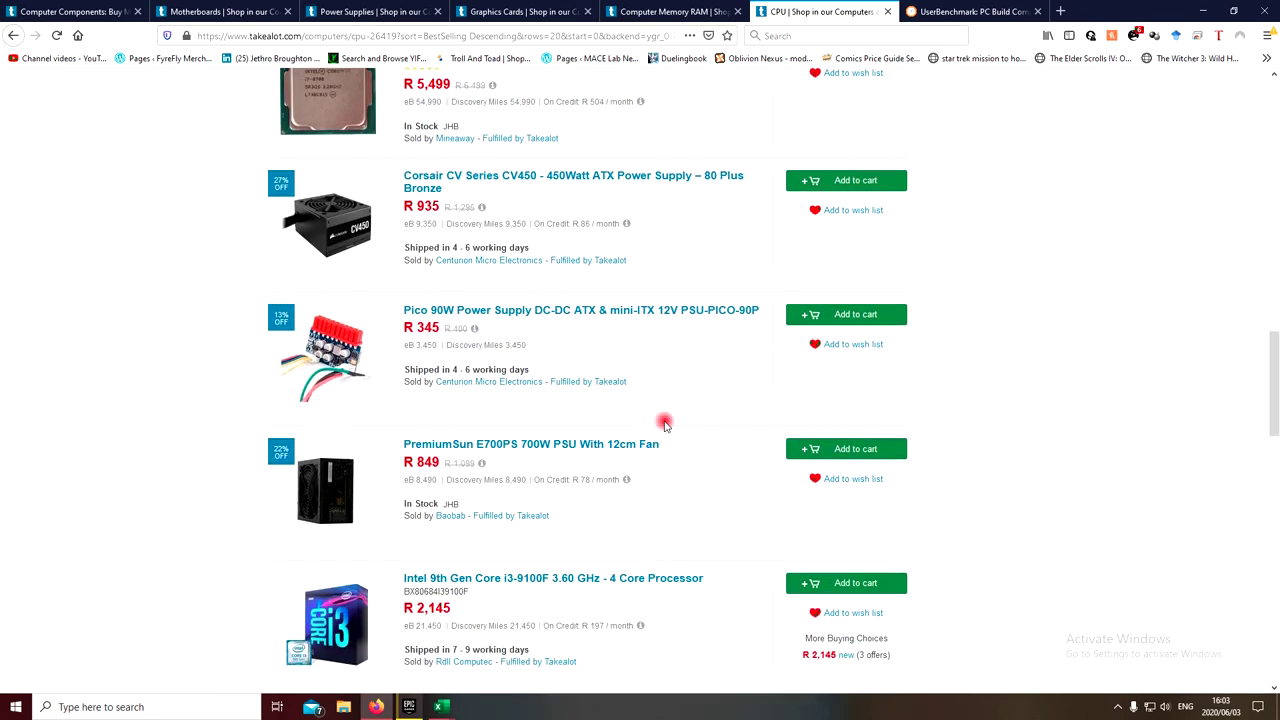
{"action": "scroll", "coordinate": [664, 424], "scroll_direction": "down", "scroll_amount": 3}
{"action": "scroll", "coordinate": [664, 424], "scroll_direction": "up", "scroll_amount": 2}
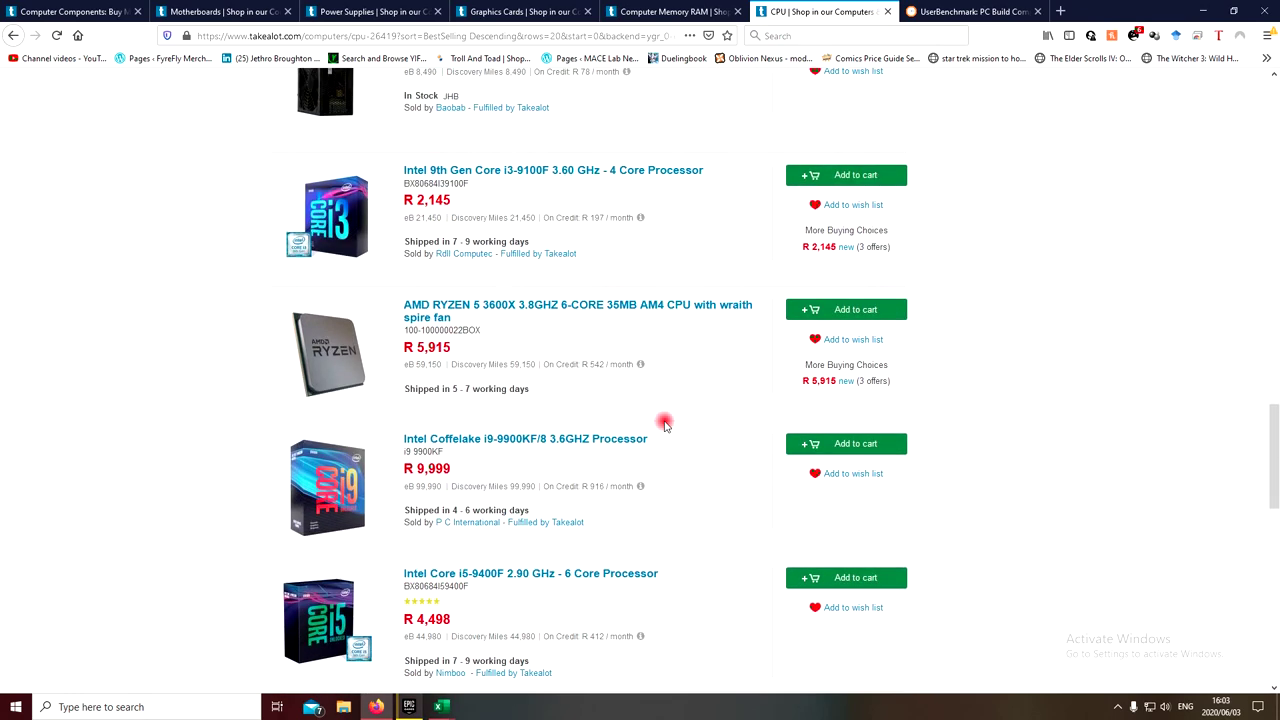
{"action": "scroll", "coordinate": [664, 424], "scroll_direction": "up", "scroll_amount": 1}
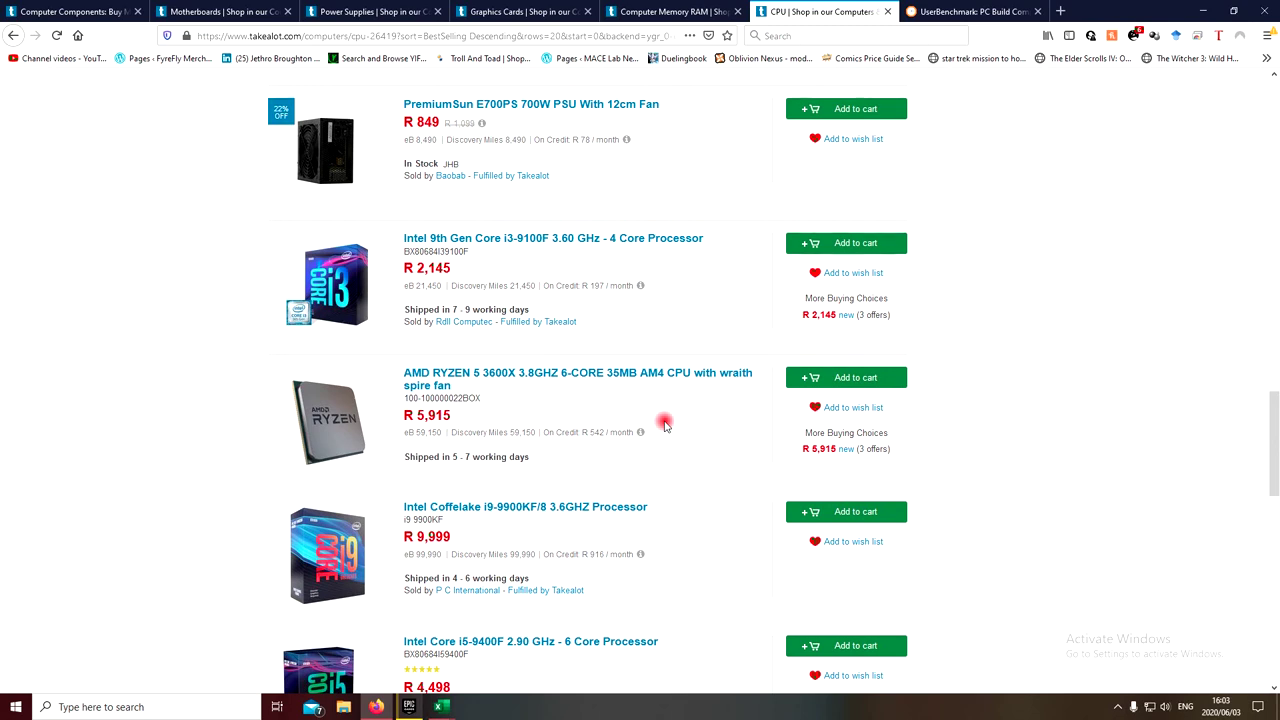
{"action": "scroll", "coordinate": [664, 424], "scroll_direction": "up", "scroll_amount": 1}
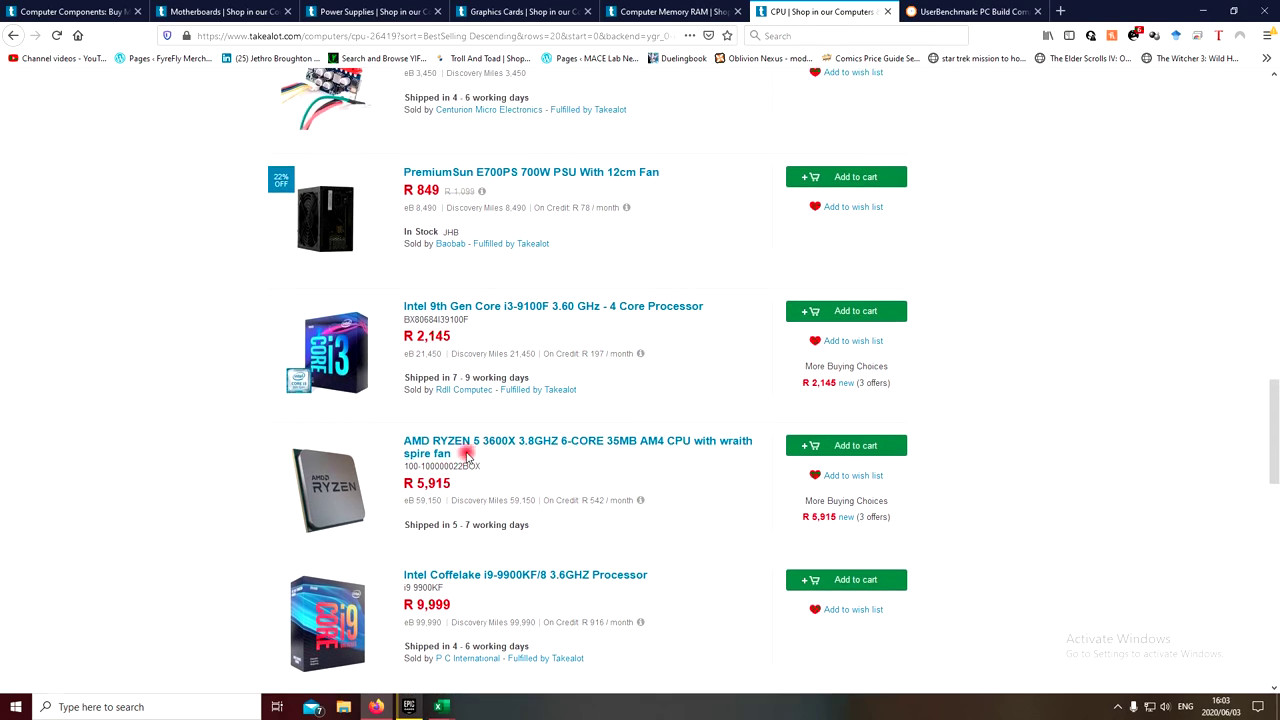
{"action": "left_click_drag", "start_coordinate": [460, 454], "coordinate": [407, 443]}
{"action": "key", "text": "ctrl+c"}
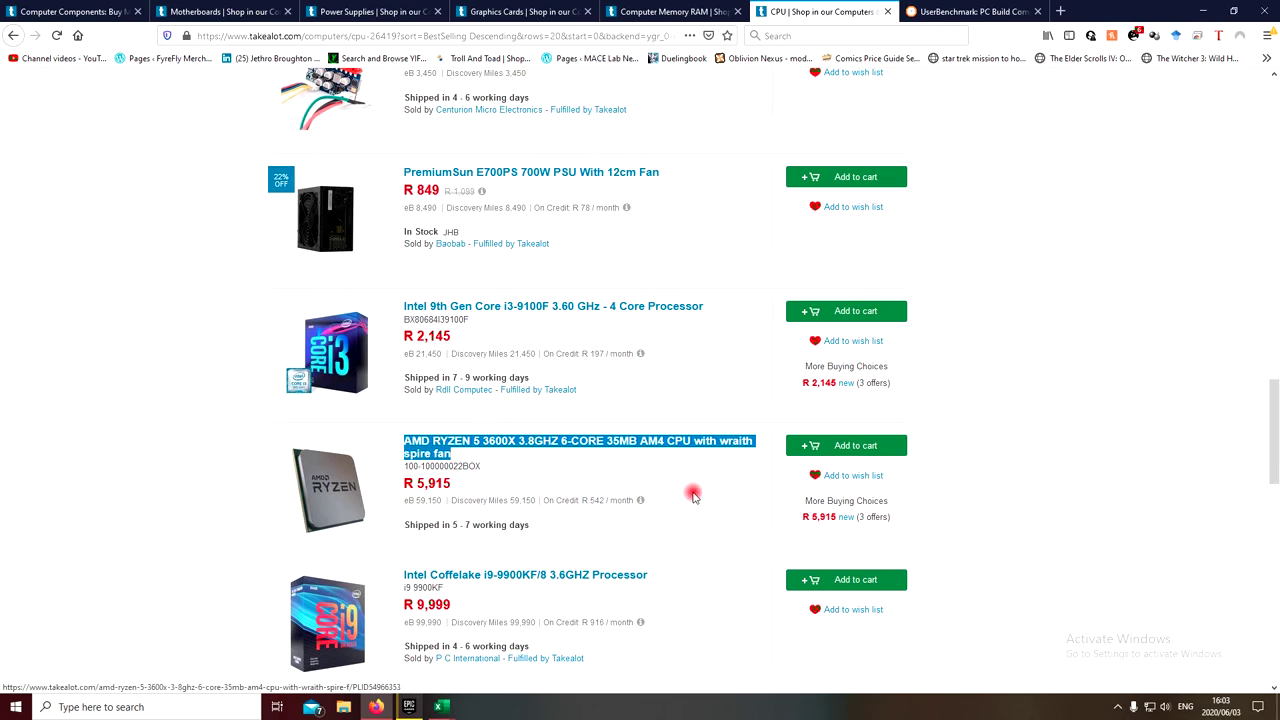
{"action": "scroll", "coordinate": [700, 497], "scroll_direction": "up", "scroll_amount": 15}
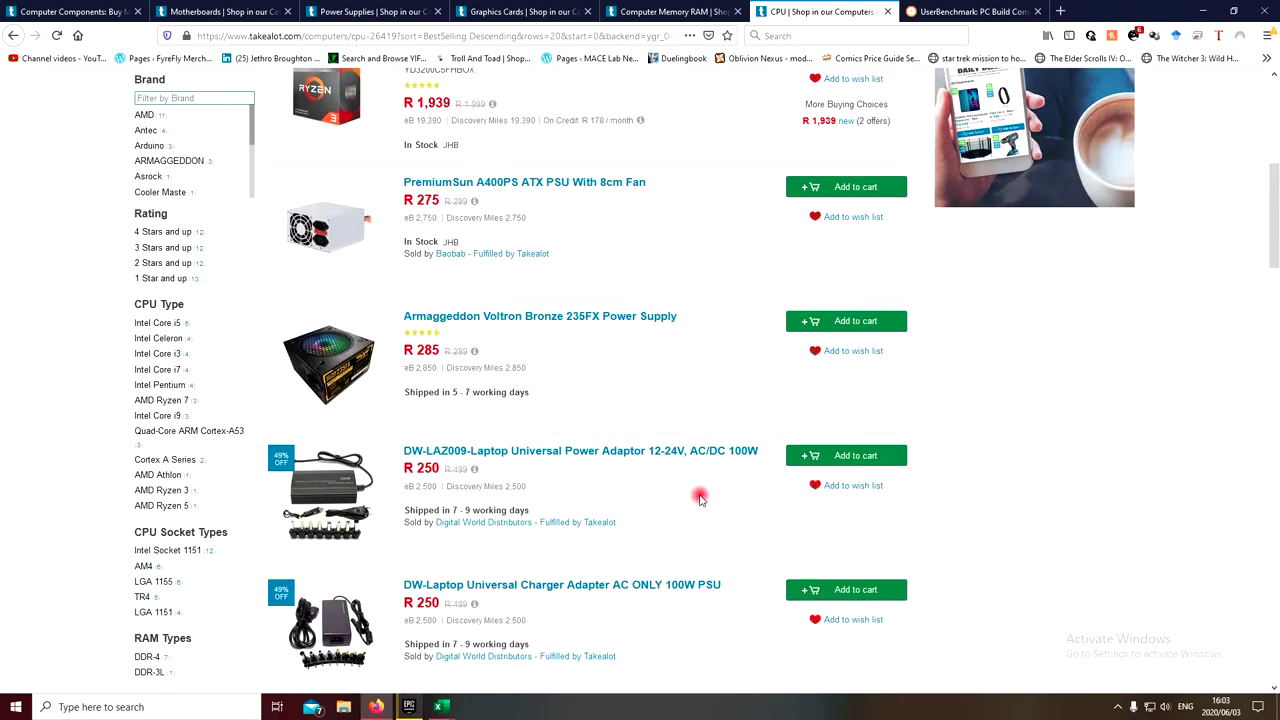
{"action": "scroll", "coordinate": [700, 497], "scroll_direction": "up", "scroll_amount": 5}
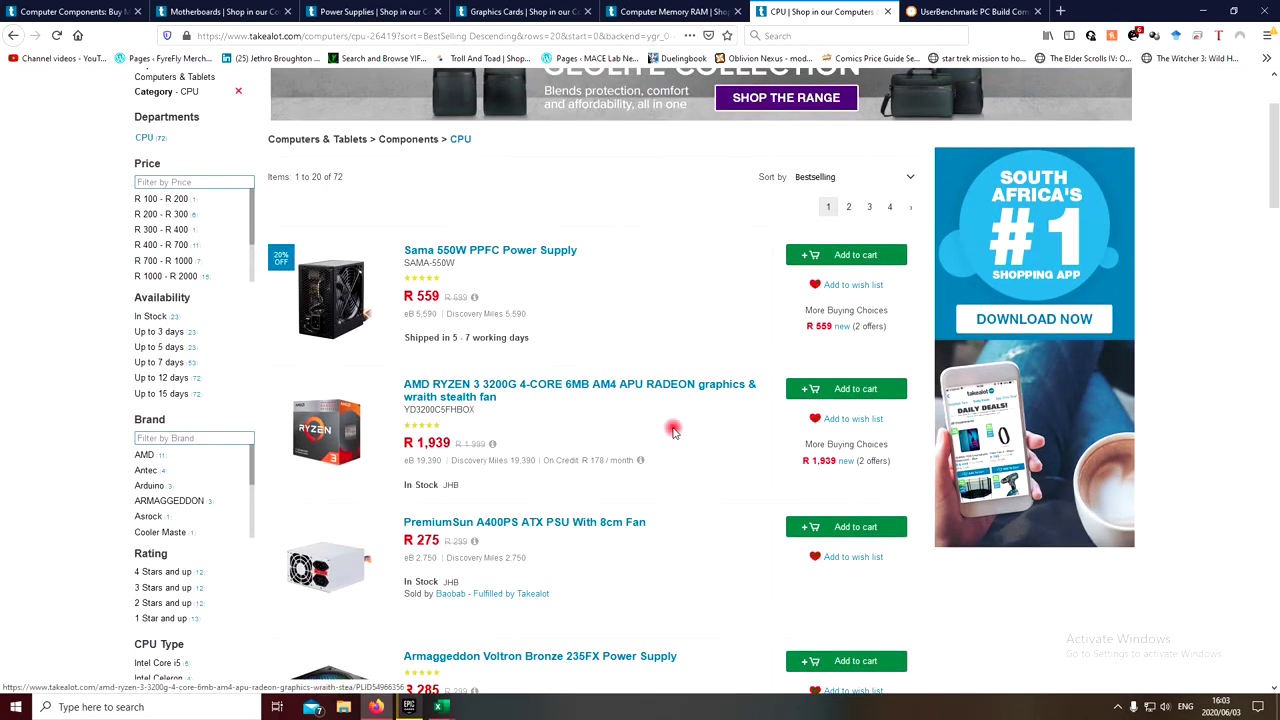
Recheck the CPU listings, switch to Excel, paste the copied Ryzen 5 3600X name into B4, and fit the Model column to its contents.
{"action": "scroll", "coordinate": [667, 490], "scroll_direction": "down", "scroll_amount": 3}
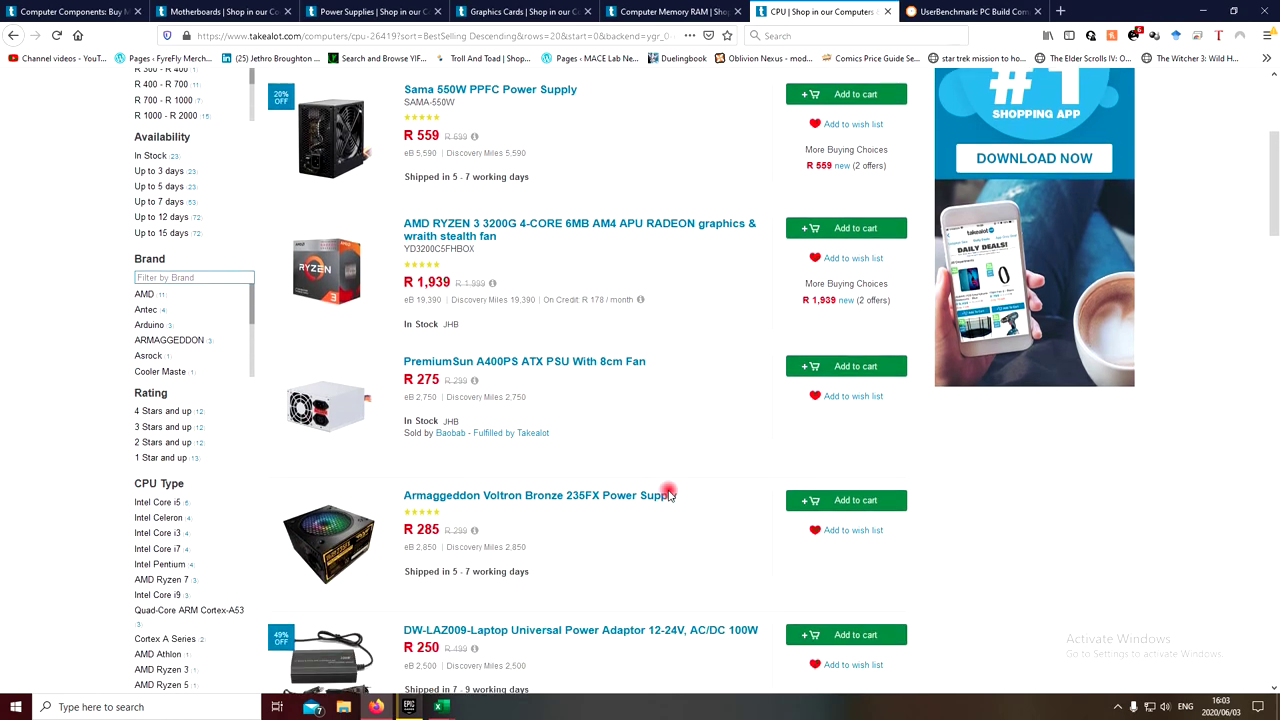
{"action": "scroll", "coordinate": [667, 495], "scroll_direction": "up", "scroll_amount": 3}
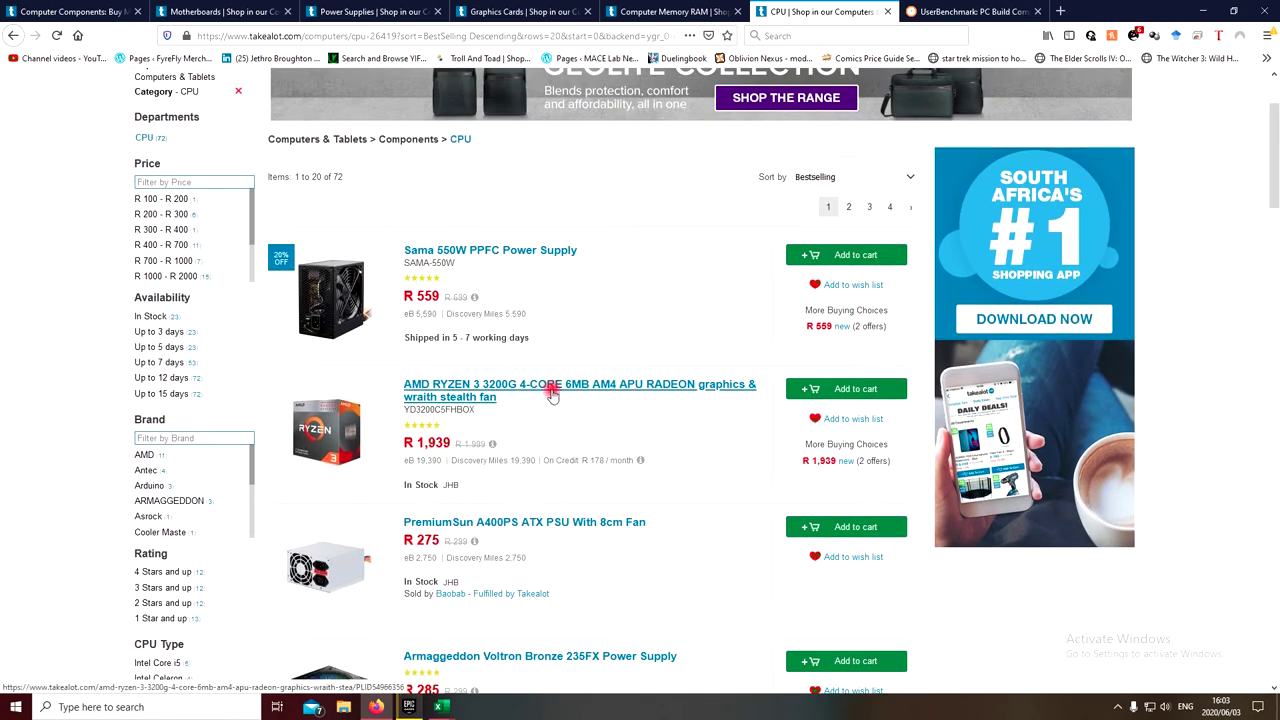
{"action": "scroll", "coordinate": [551, 395], "scroll_direction": "down", "scroll_amount": 20}
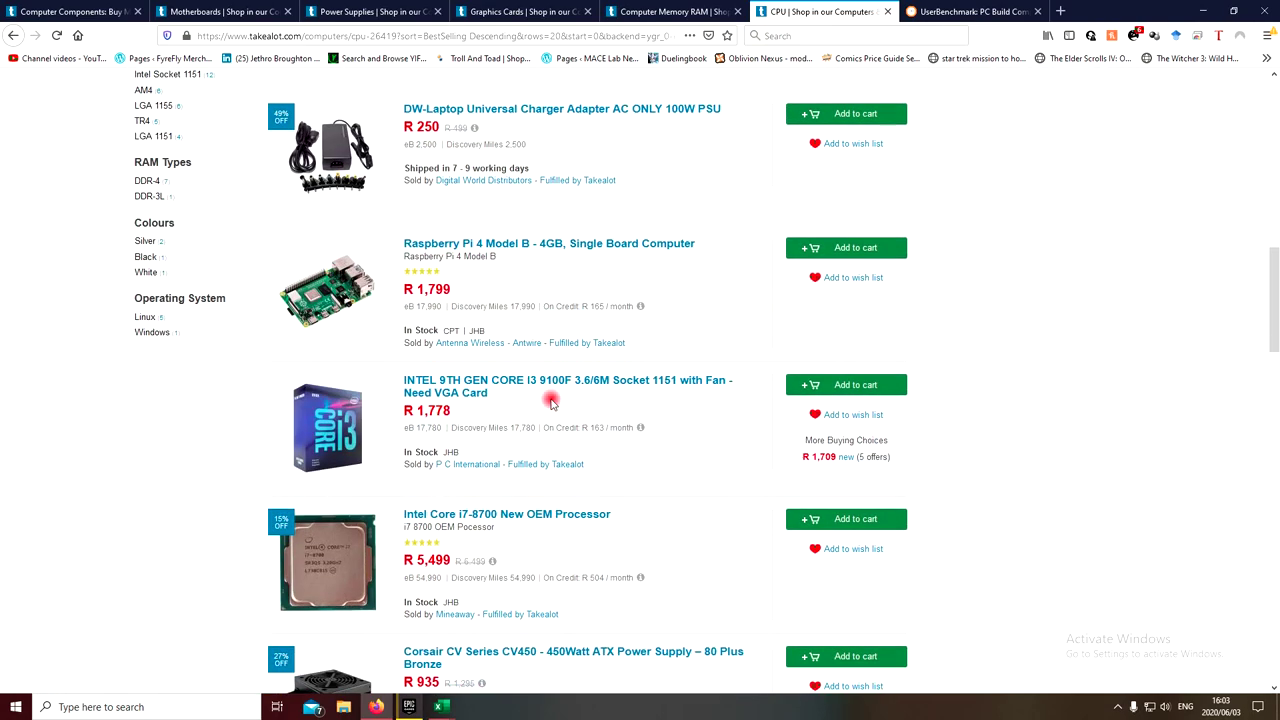
{"action": "scroll", "coordinate": [531, 477], "scroll_direction": "down", "scroll_amount": 8}
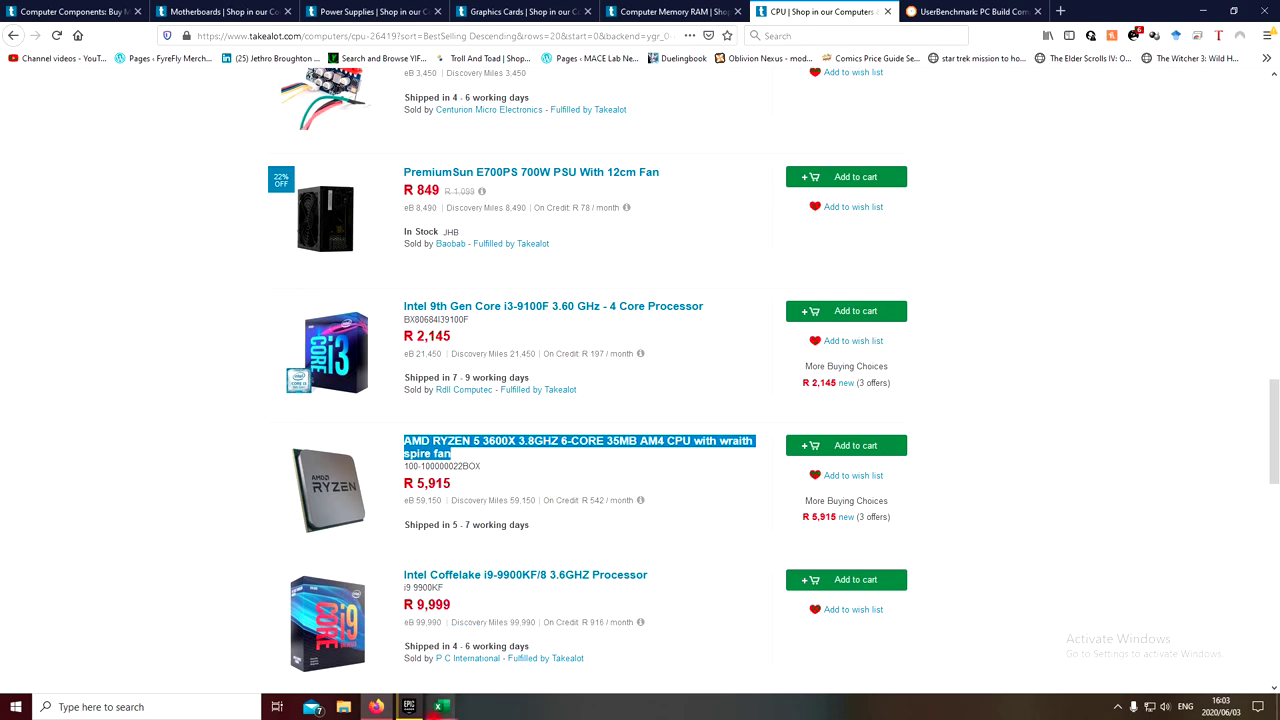
{"action": "mouse_move", "coordinate": [438, 707]}
{"action": "left_click", "coordinate": [505, 672]}
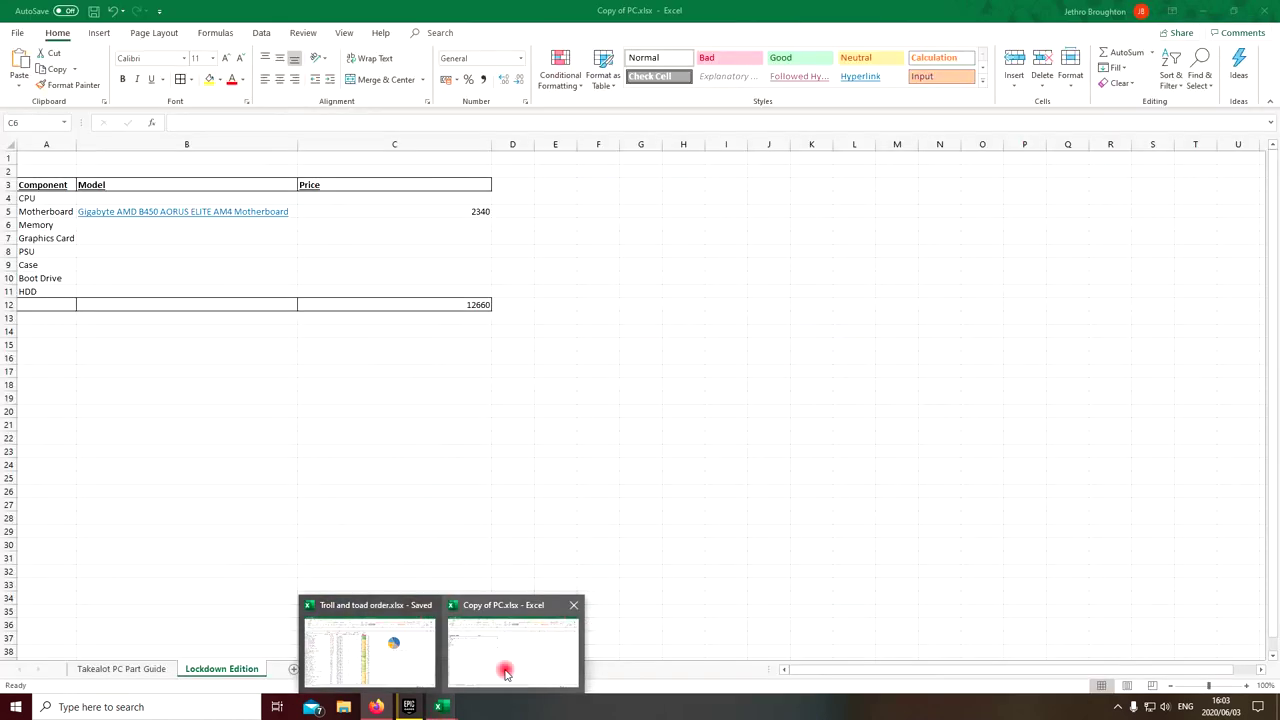
{"action": "left_click", "coordinate": [169, 198]}
{"action": "key", "text": "ctrl+v"}
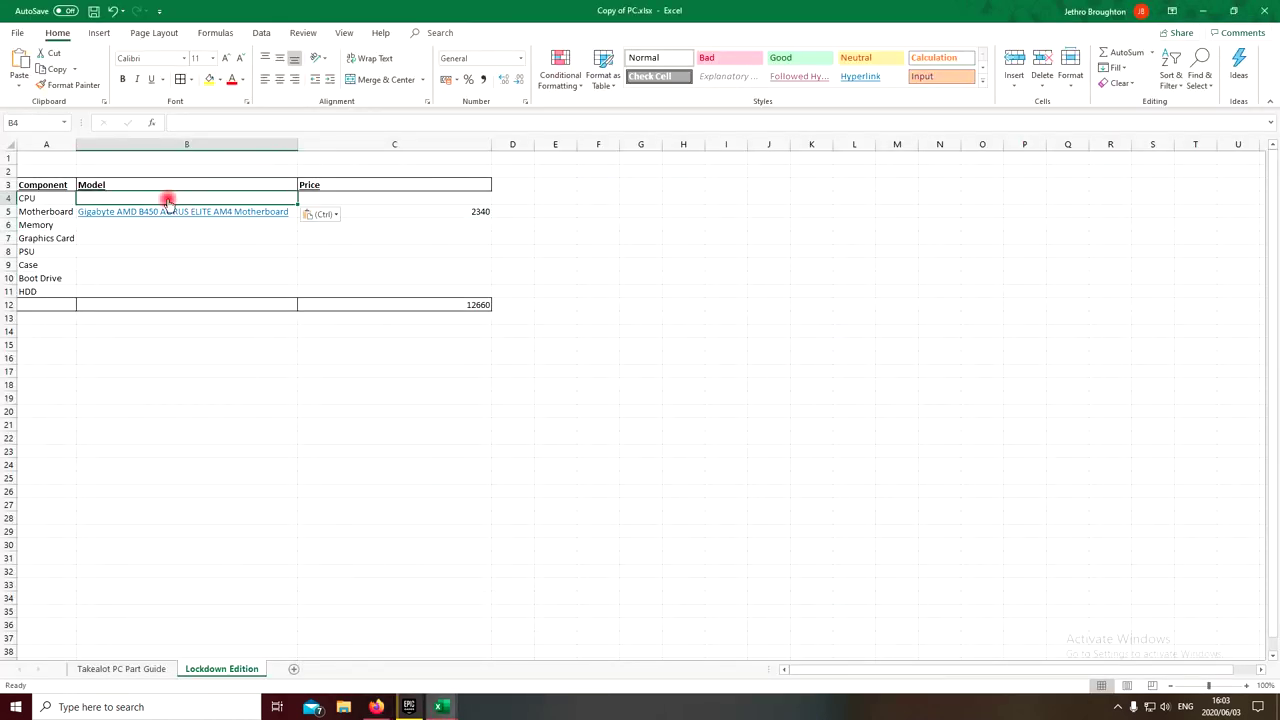
{"action": "key", "text": "ctrl+v"}
{"action": "left_click", "coordinate": [425, 200]}
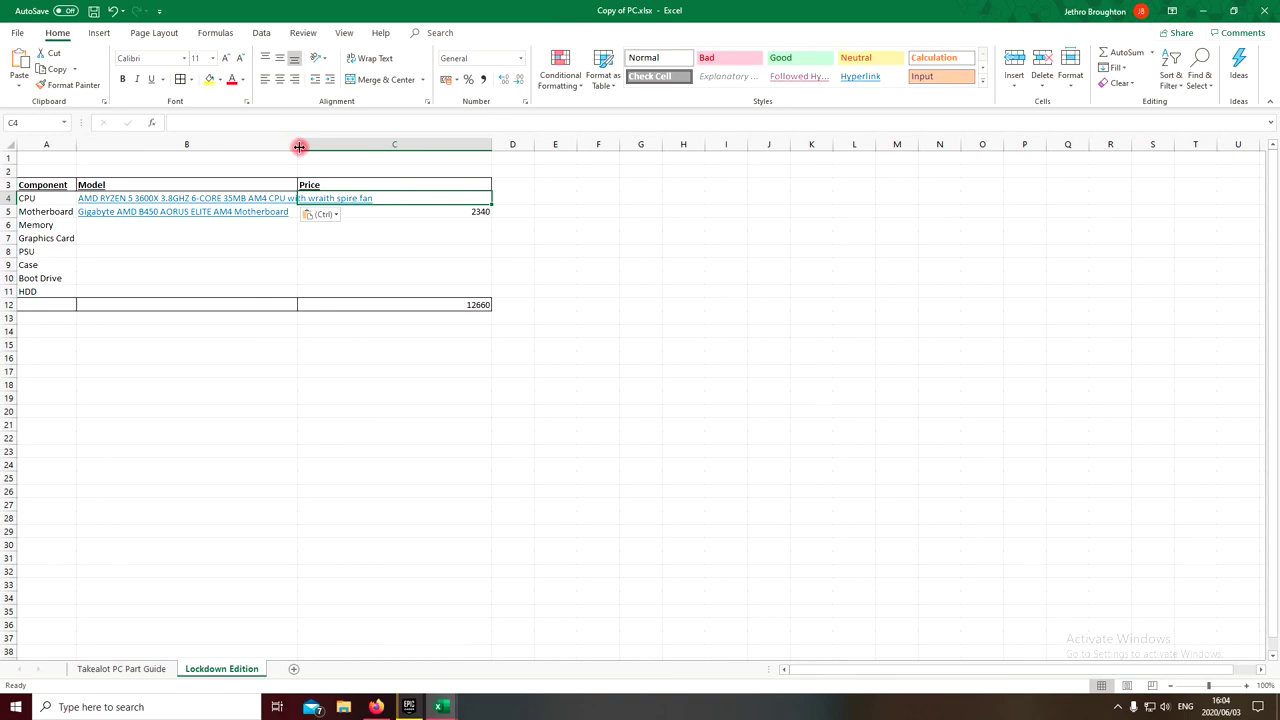
{"action": "double_click", "coordinate": [299, 145]}
Check the Ryzen 5 3600X price on Takealot in Firefox and enter 5915 as the CPU price in cell C4 in Excel.
{"action": "mouse_move", "coordinate": [376, 706]}
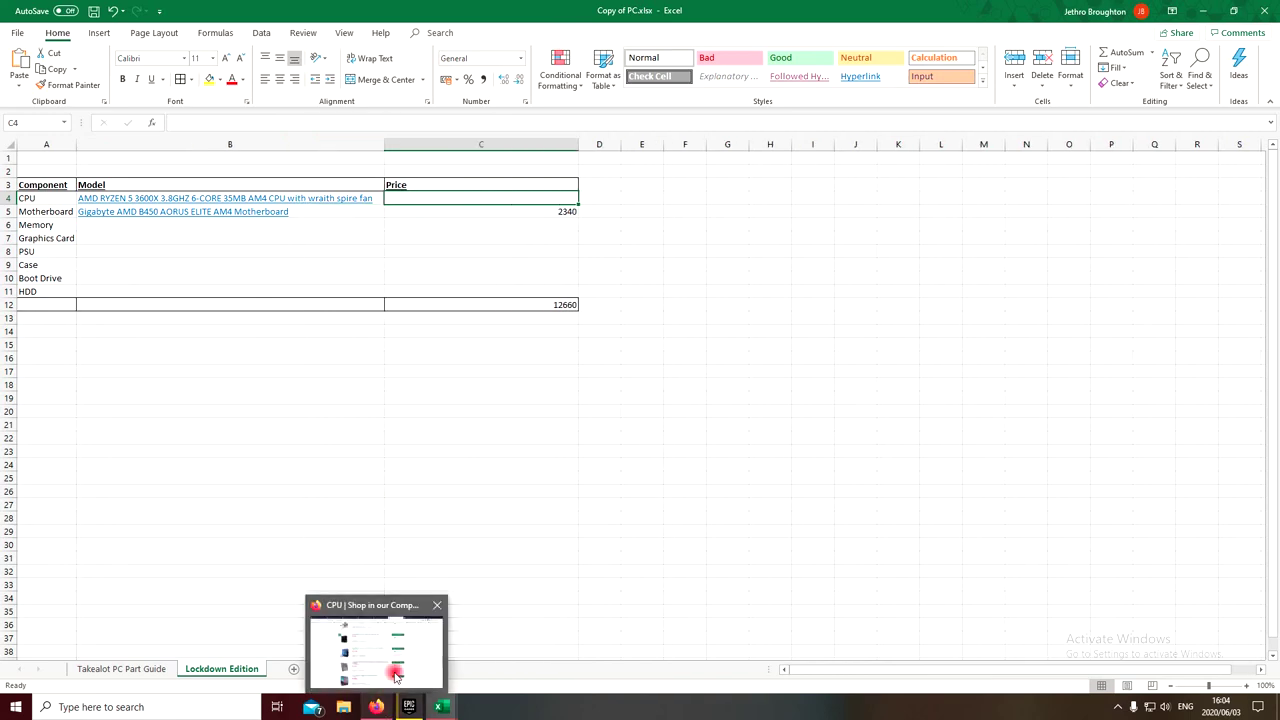
{"action": "left_click", "coordinate": [391, 686]}
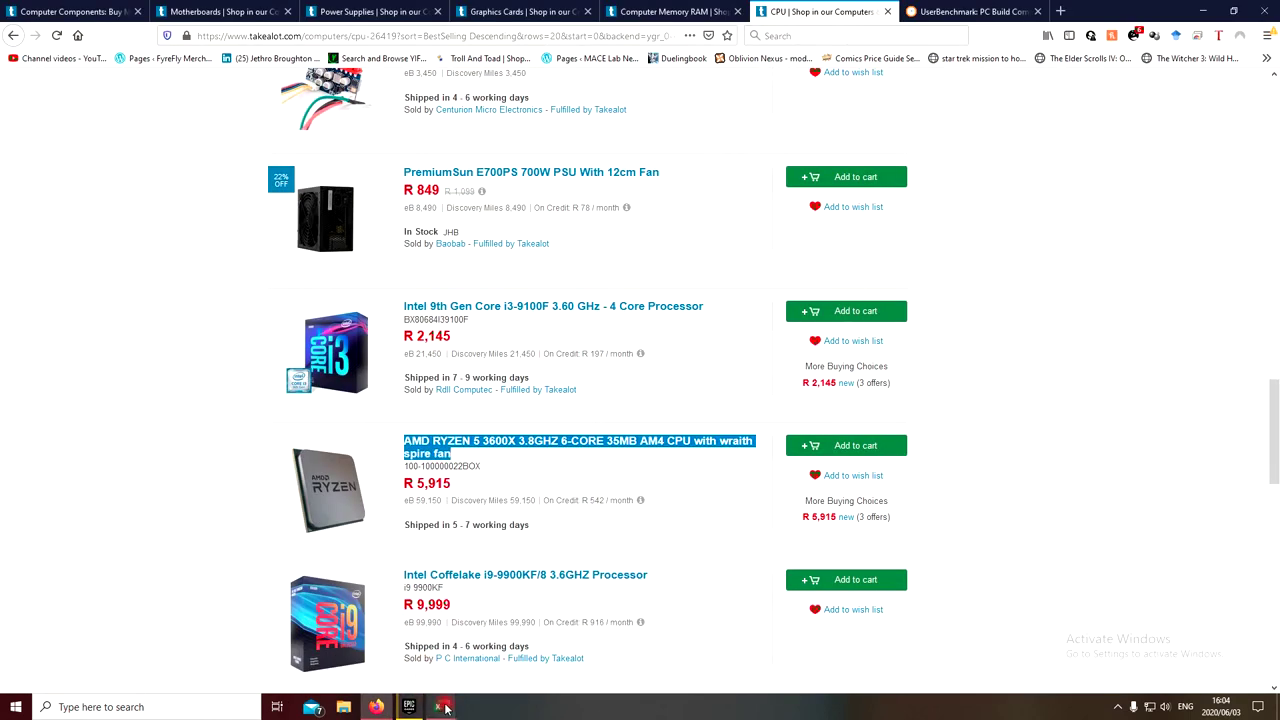
{"action": "mouse_move", "coordinate": [446, 709]}
{"action": "left_click", "coordinate": [487, 662]}
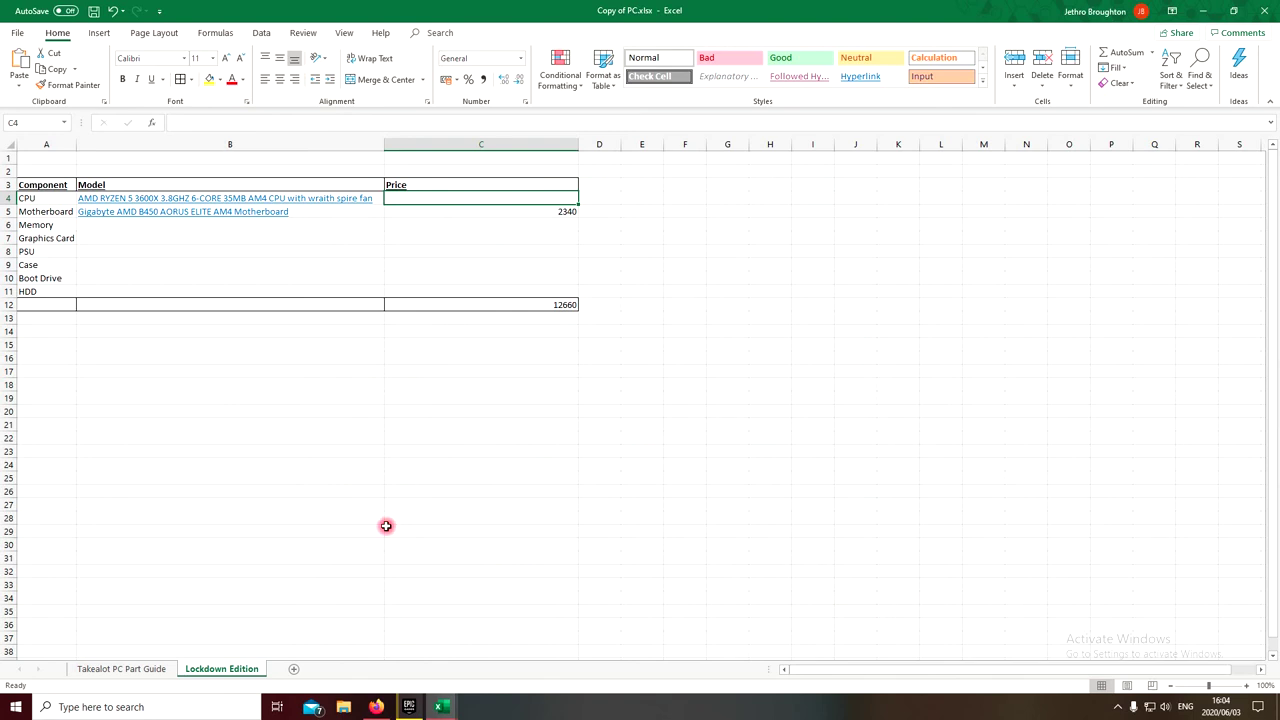
{"action": "type", "text": "5915"}
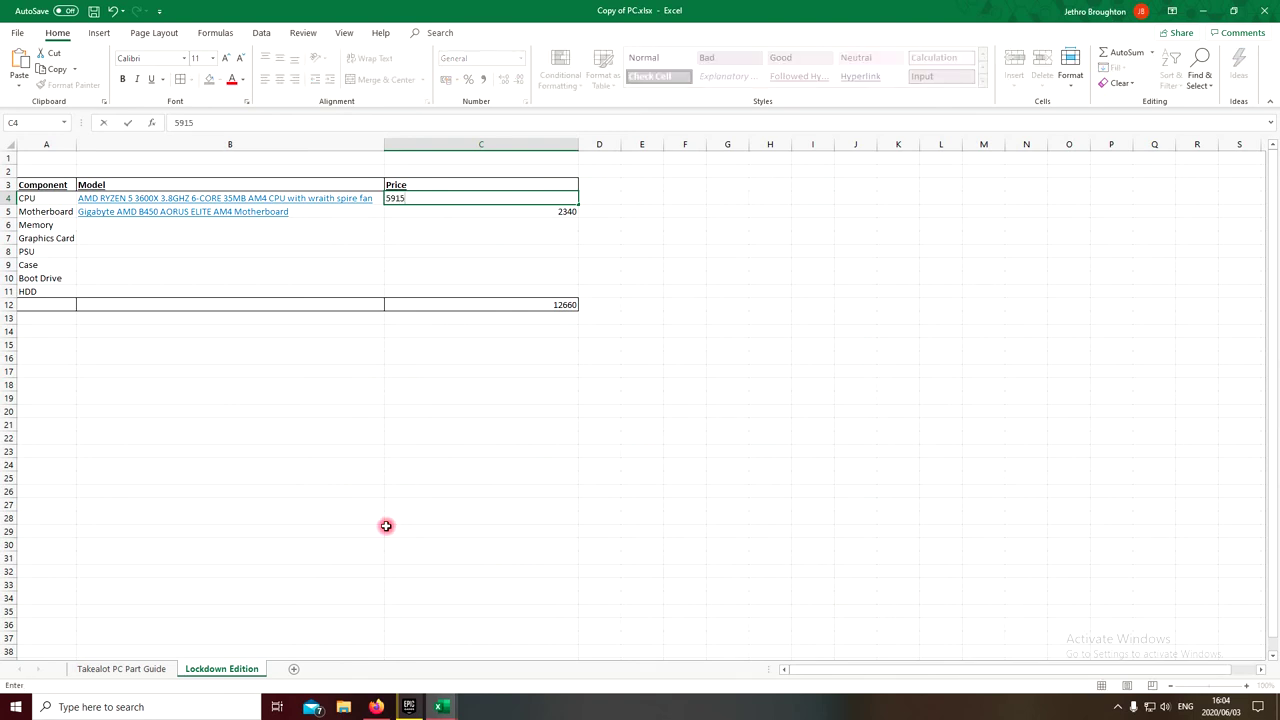
{"action": "key", "text": "Return"}
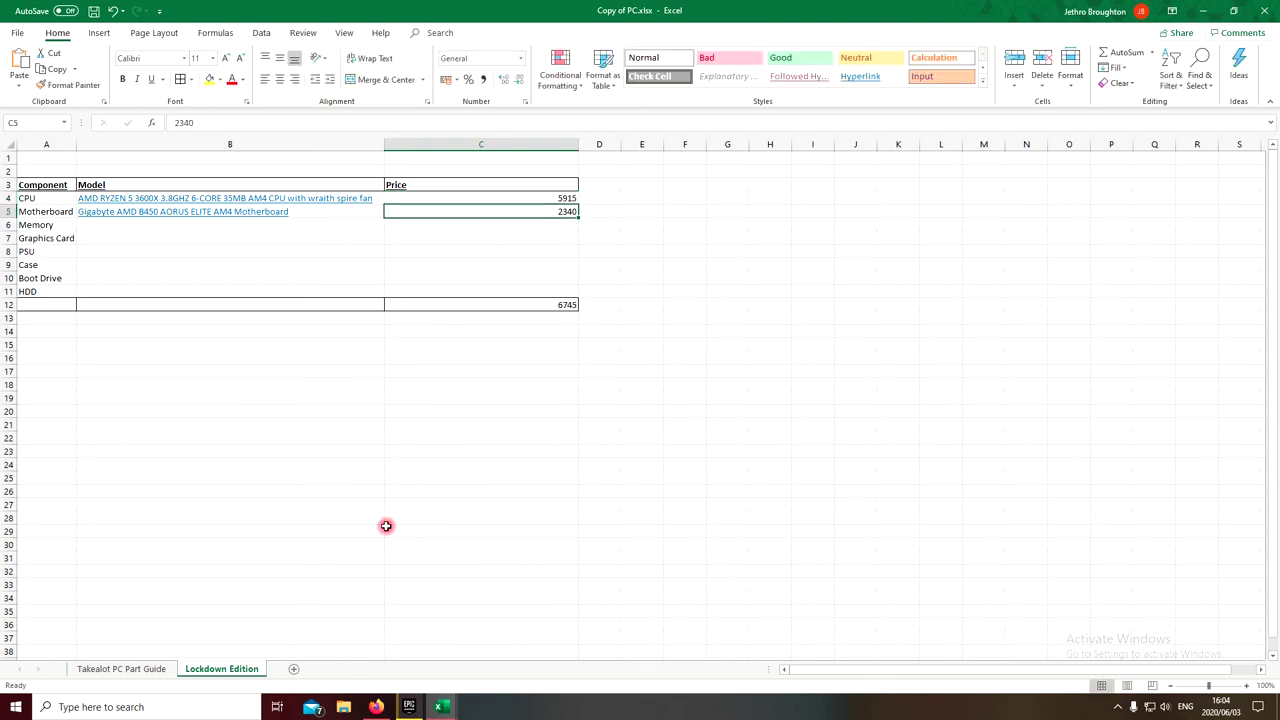
Select the memory model cell, then switch to Firefox and examine the modules and prices on the first page of Takealot's Computer Memory RAM listings.
{"action": "left_click", "coordinate": [175, 222]}
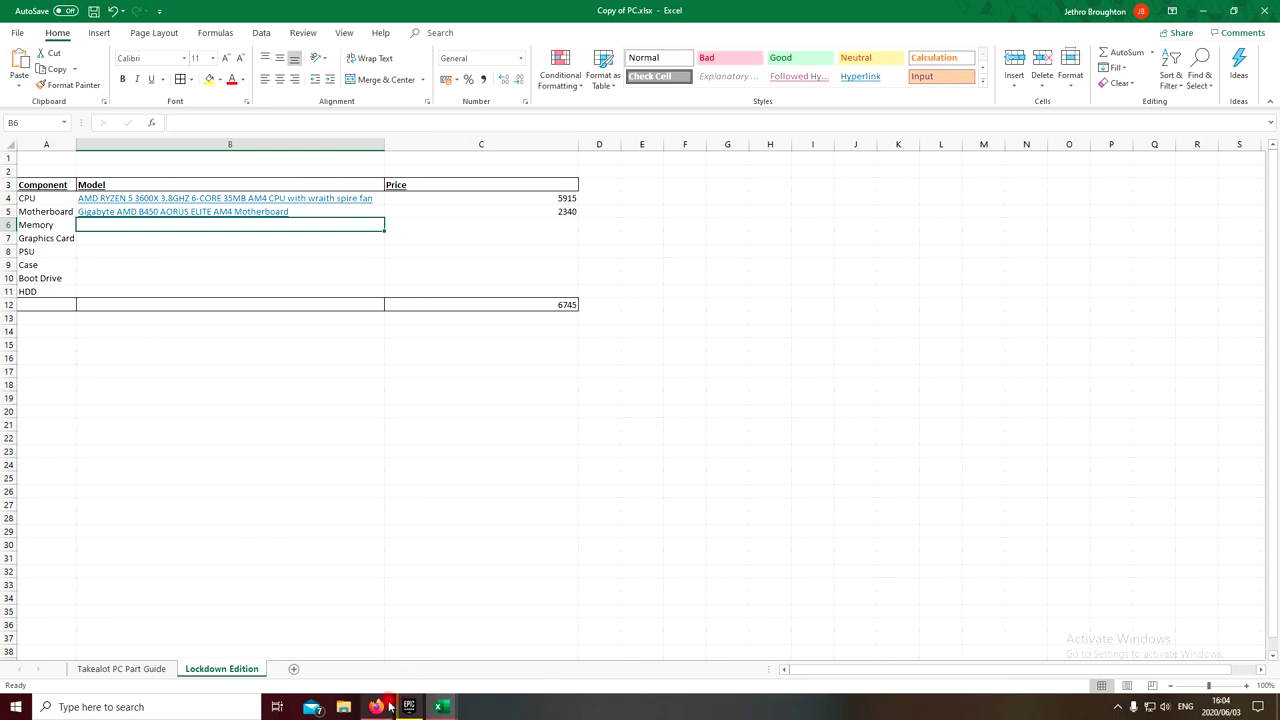
{"action": "mouse_move", "coordinate": [378, 710]}
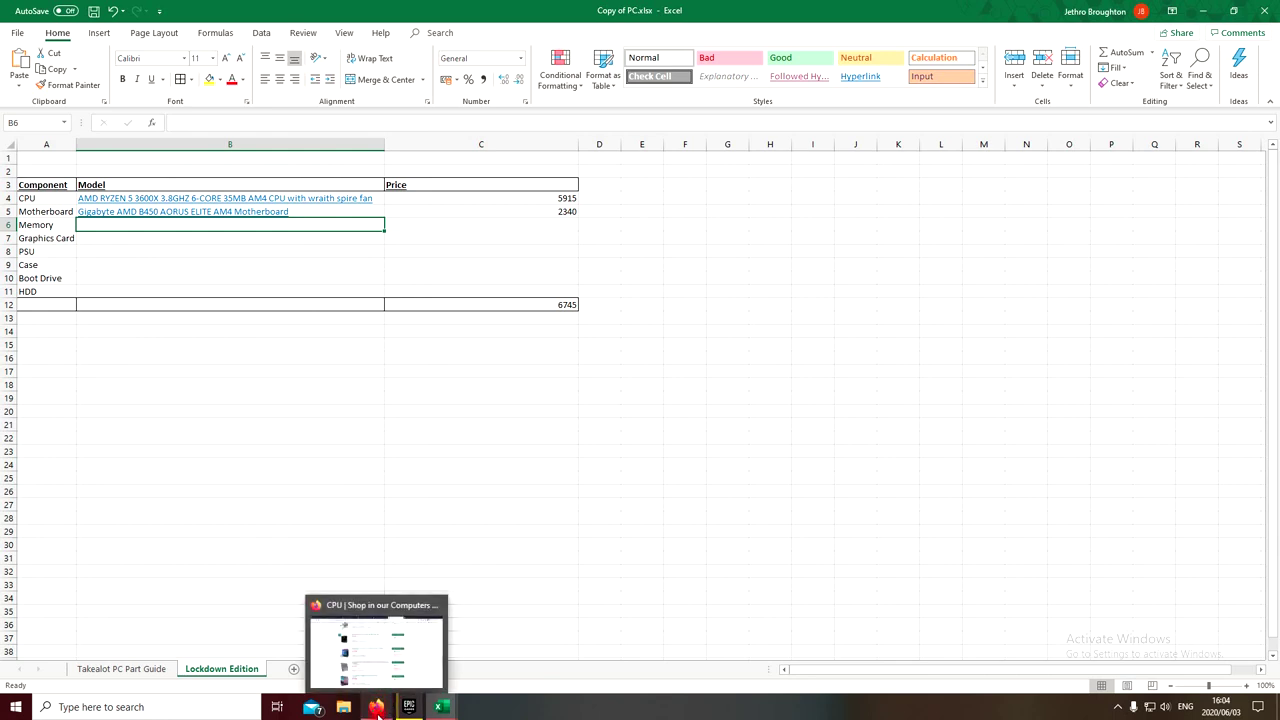
{"action": "left_click", "coordinate": [379, 648]}
{"action": "left_click", "coordinate": [650, 10]}
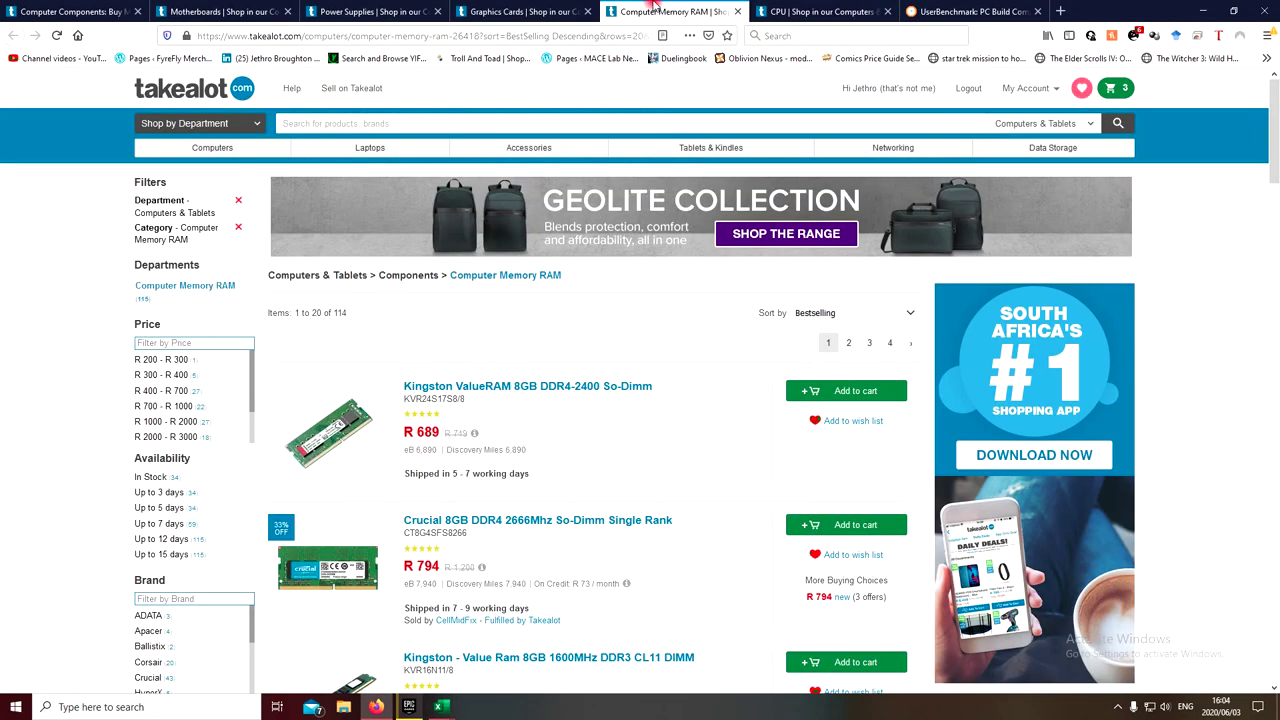
{"action": "scroll", "coordinate": [697, 440], "scroll_direction": "down", "scroll_amount": 2}
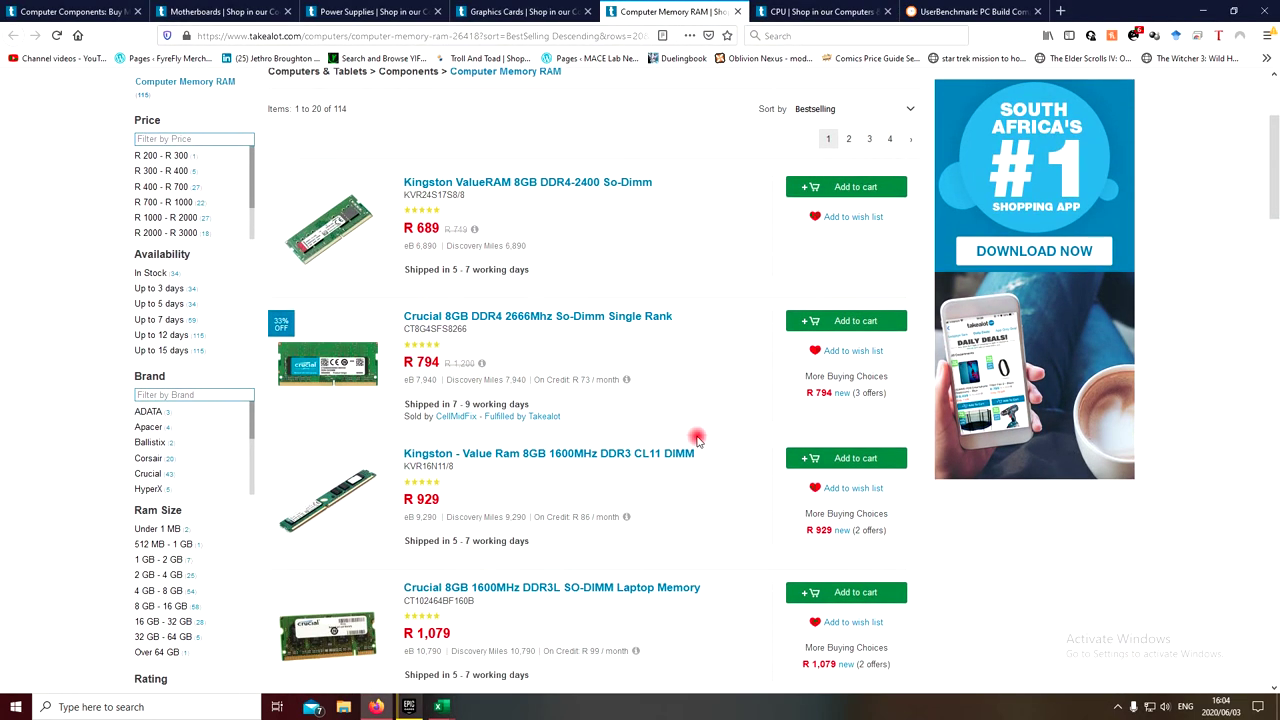
{"action": "scroll", "coordinate": [697, 440], "scroll_direction": "up", "scroll_amount": 1}
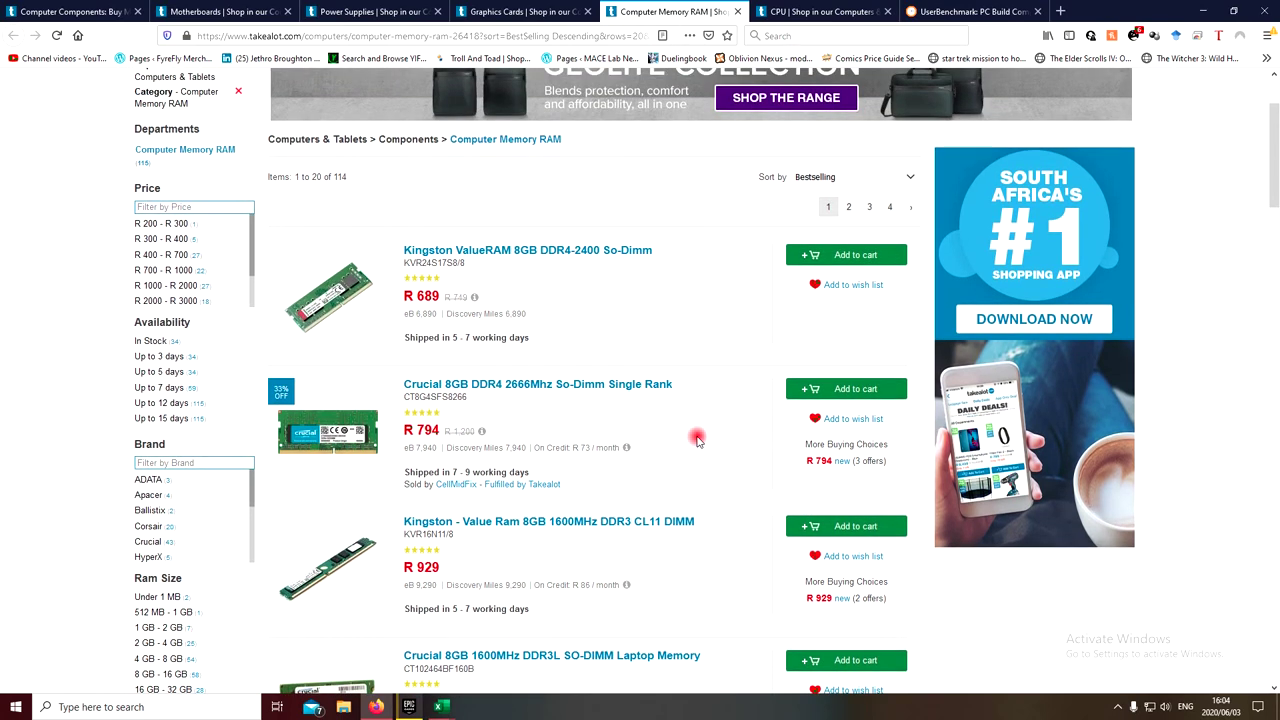
{"action": "scroll", "coordinate": [697, 440], "scroll_direction": "down", "scroll_amount": 4}
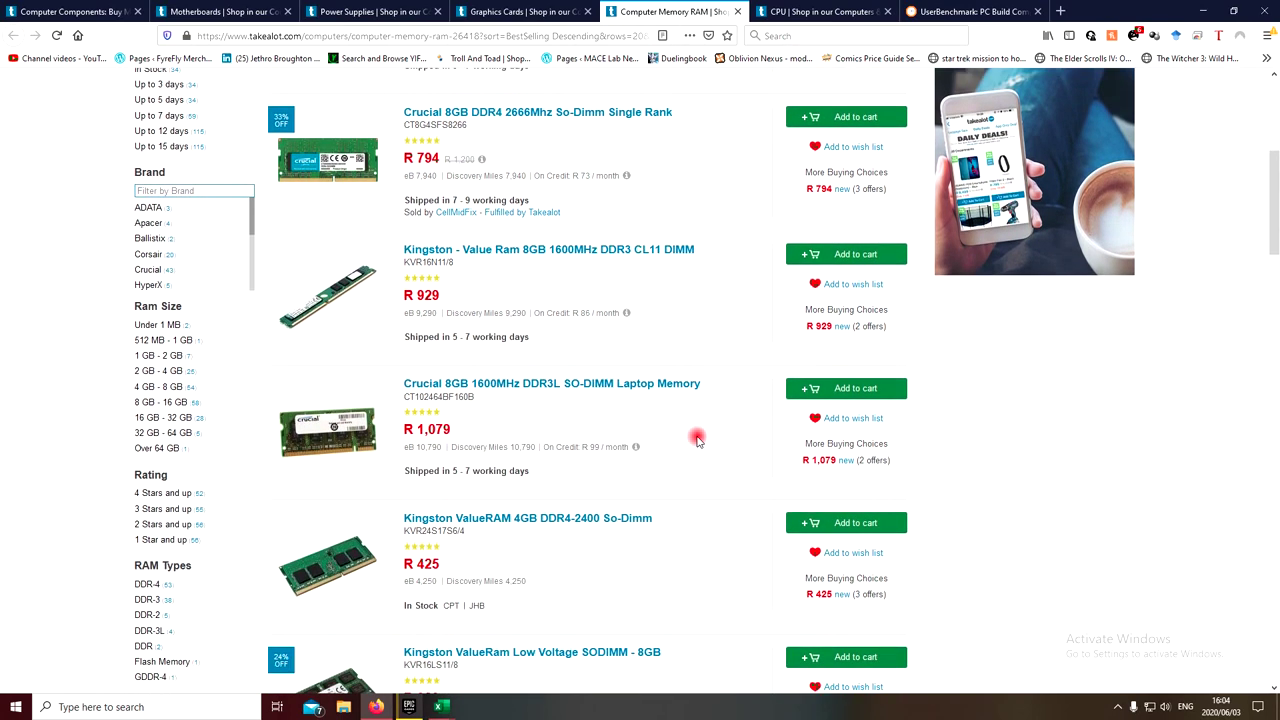
{"action": "scroll", "coordinate": [697, 440], "scroll_direction": "down", "scroll_amount": 9}
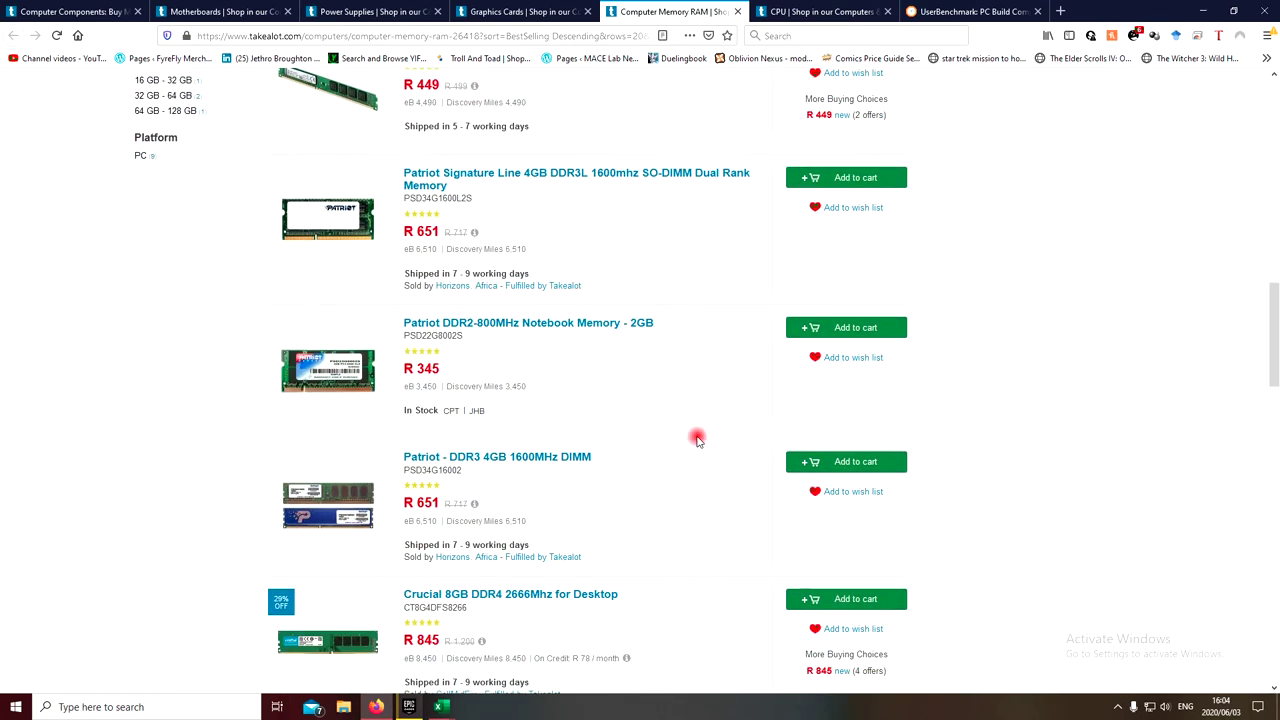
{"action": "scroll", "coordinate": [697, 440], "scroll_direction": "down", "scroll_amount": 2}
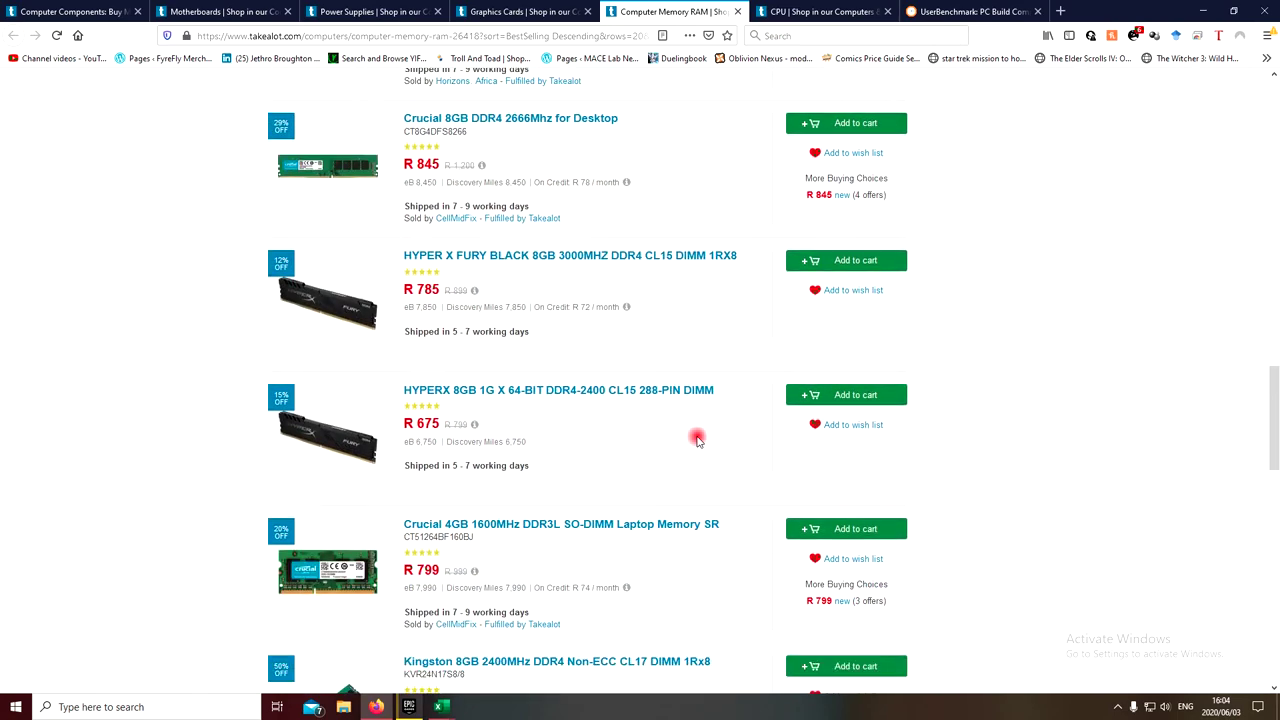
{"action": "scroll", "coordinate": [697, 440], "scroll_direction": "up", "scroll_amount": 1}
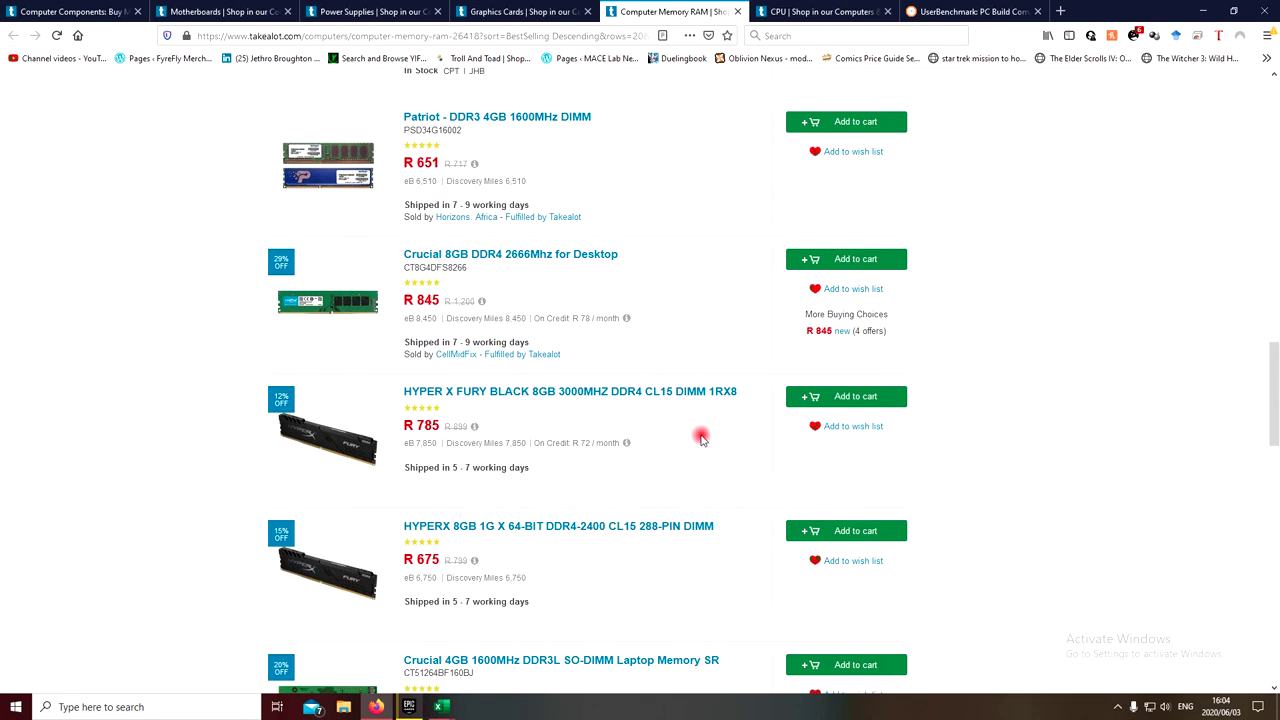
{"action": "scroll", "coordinate": [700, 438], "scroll_direction": "down", "scroll_amount": 1}
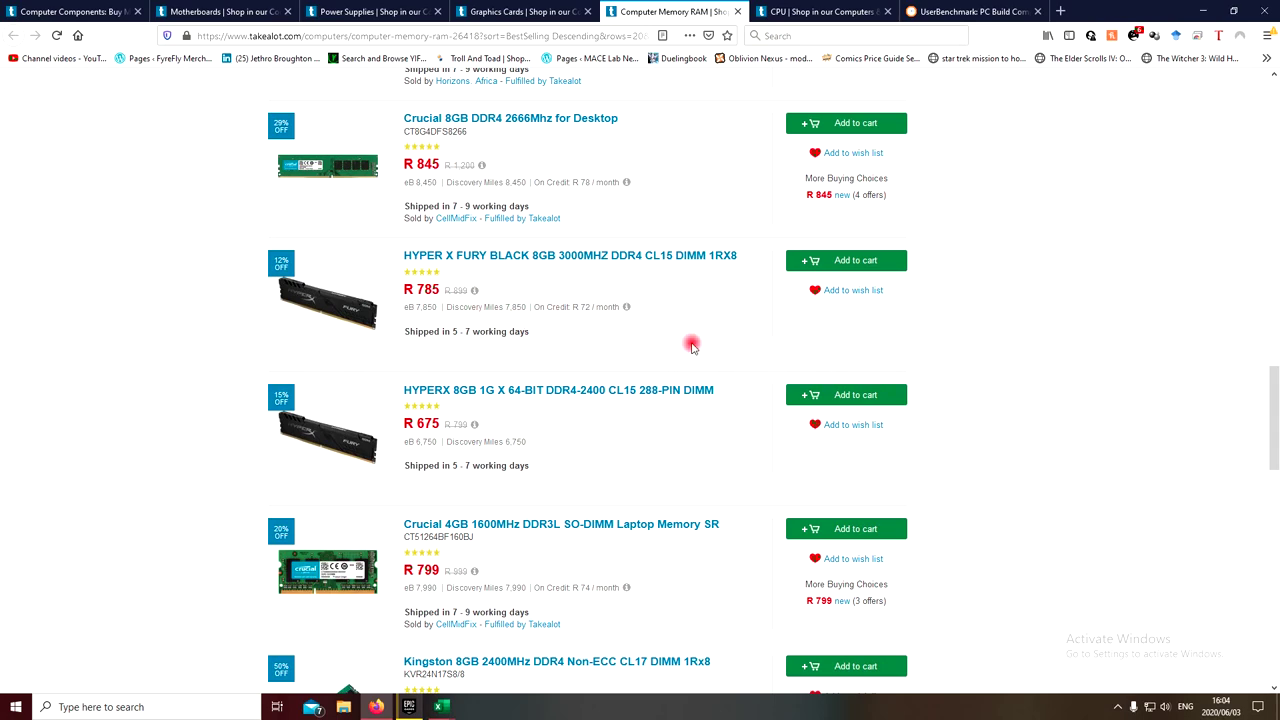
Compare the HyperX 8GB DDR4 modules with the Kingston, Crucial and Patriot memory on the first RAM results page.
{"action": "scroll", "coordinate": [690, 344], "scroll_direction": "down", "scroll_amount": 2}
{"action": "scroll", "coordinate": [686, 343], "scroll_direction": "up", "scroll_amount": 2}
{"action": "scroll", "coordinate": [711, 293], "scroll_direction": "down", "scroll_amount": 5}
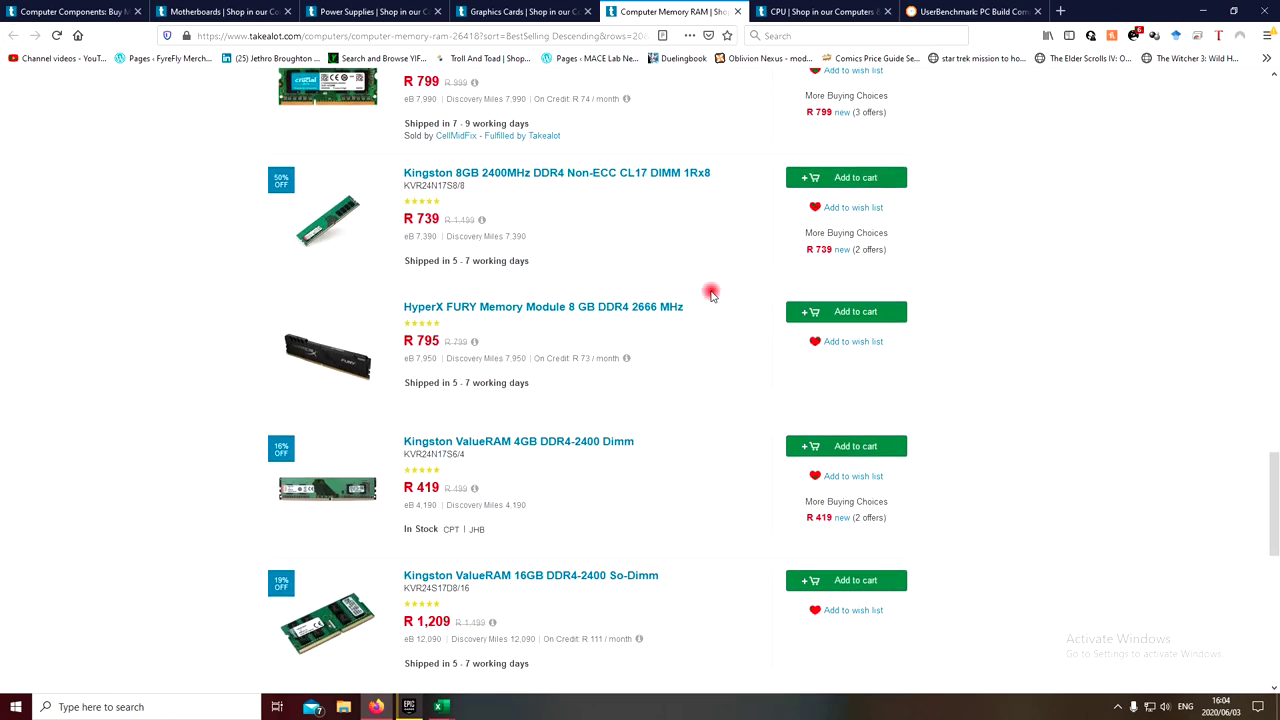
{"action": "scroll", "coordinate": [711, 293], "scroll_direction": "down", "scroll_amount": 4}
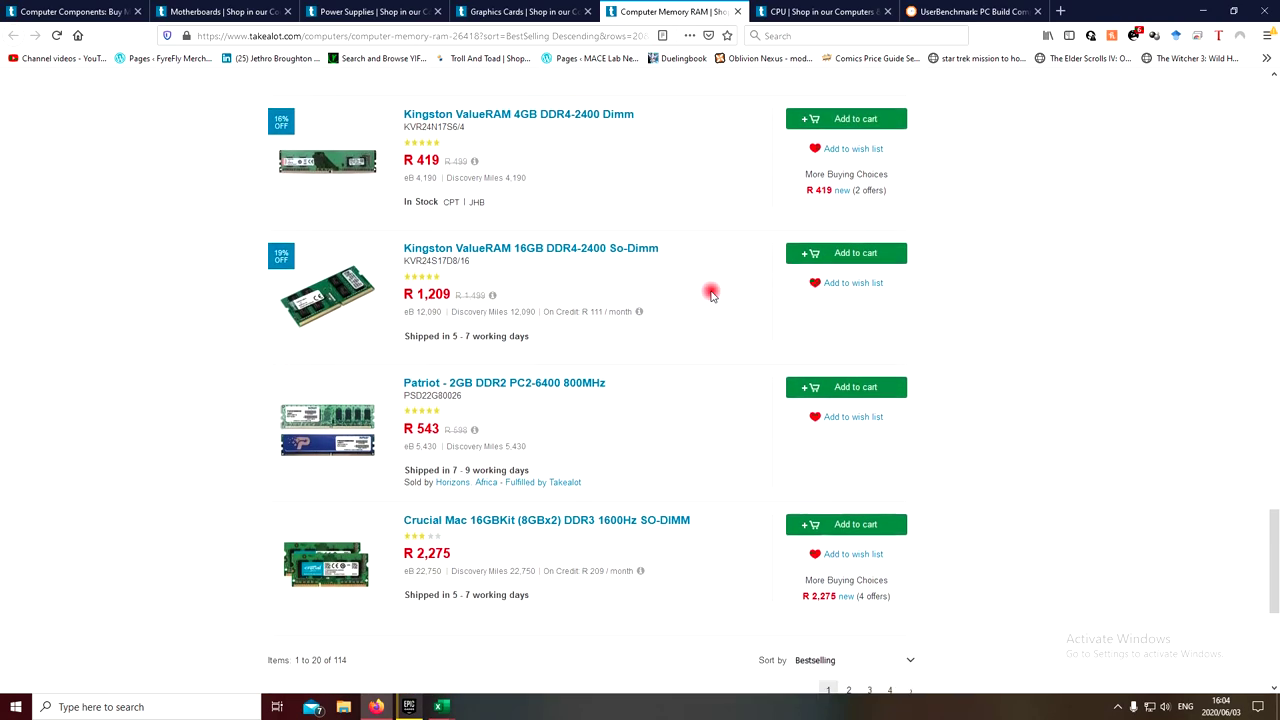
{"action": "scroll", "coordinate": [711, 293], "scroll_direction": "up", "scroll_amount": 3}
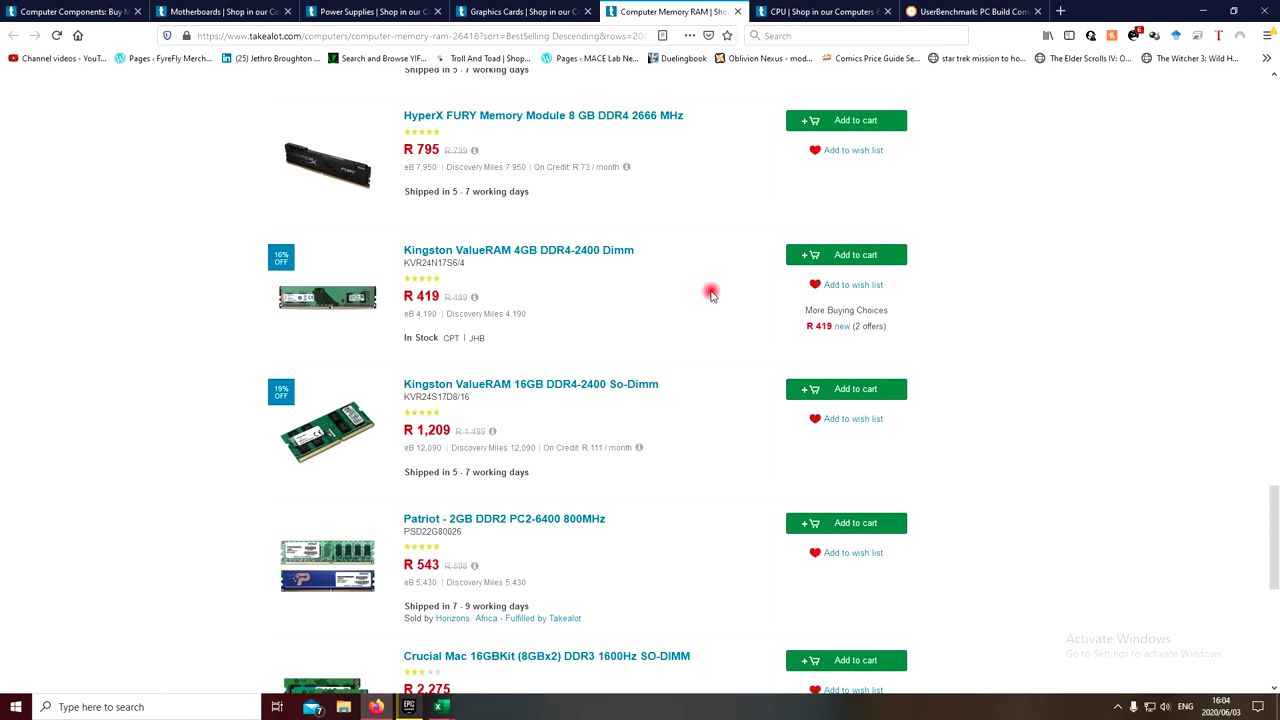
{"action": "scroll", "coordinate": [711, 293], "scroll_direction": "up", "scroll_amount": 8}
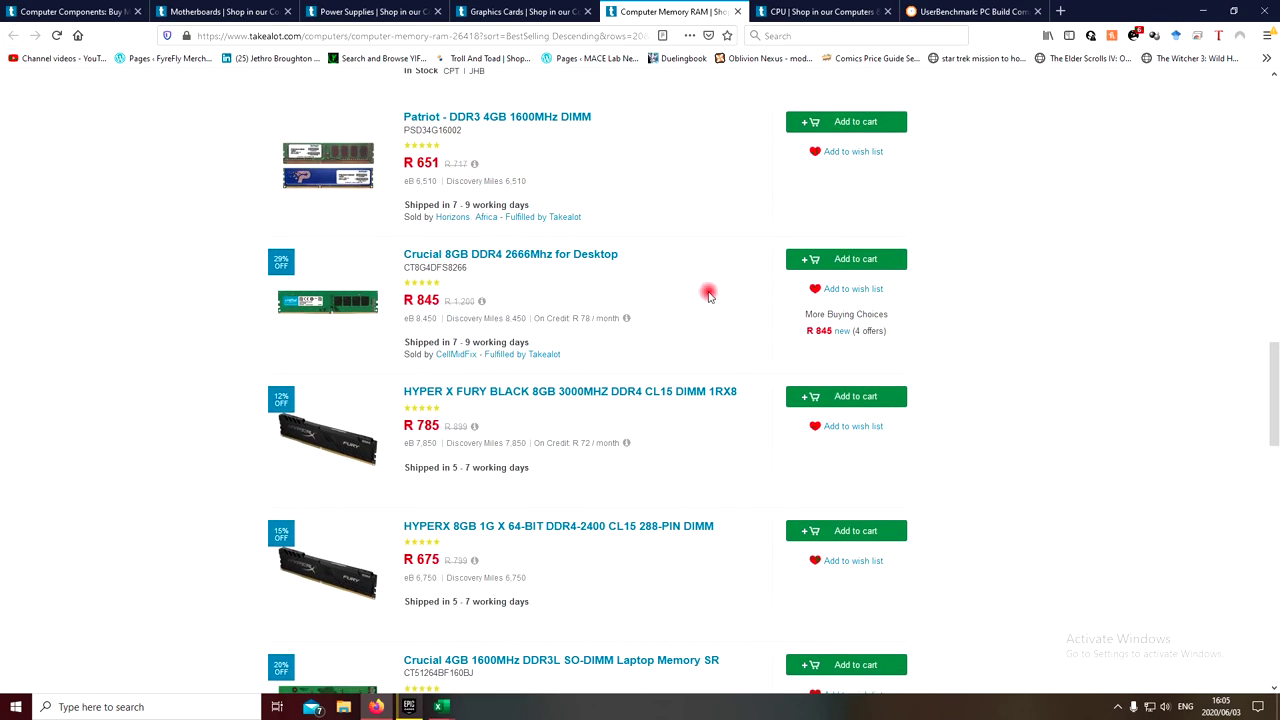
{"action": "scroll", "coordinate": [708, 294], "scroll_direction": "up", "scroll_amount": 10}
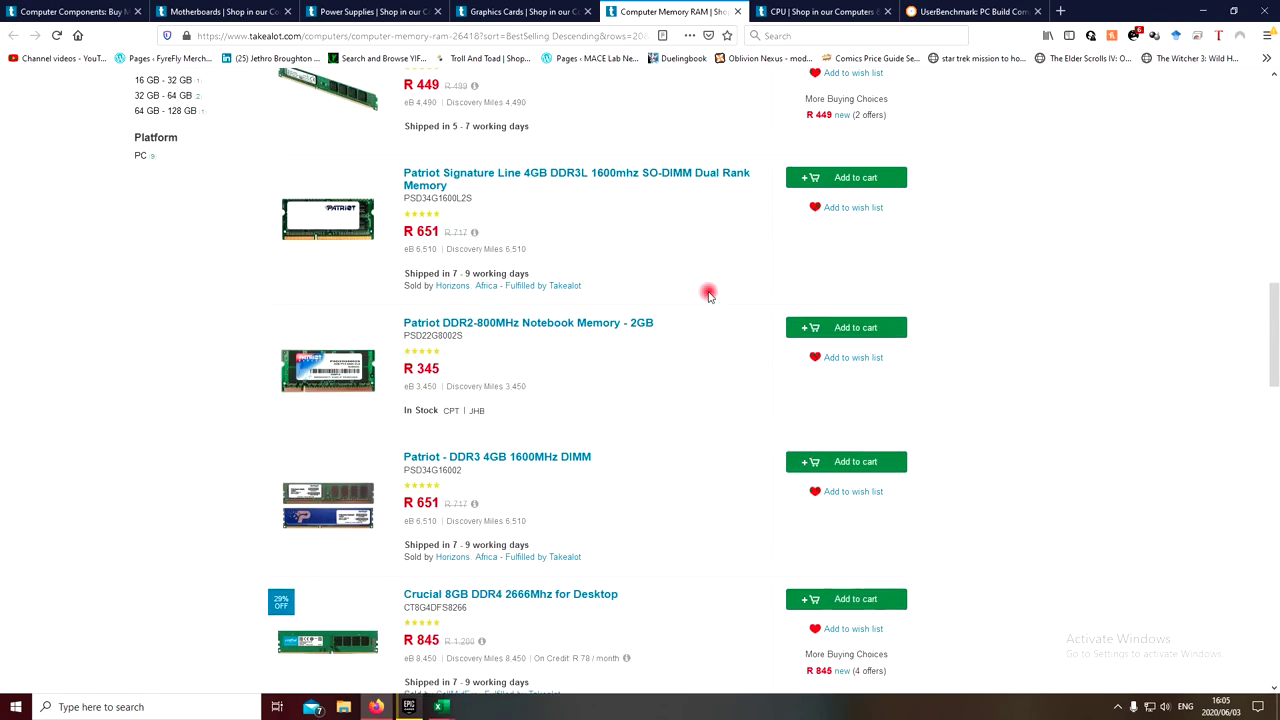
{"action": "scroll", "coordinate": [708, 294], "scroll_direction": "up", "scroll_amount": 3}
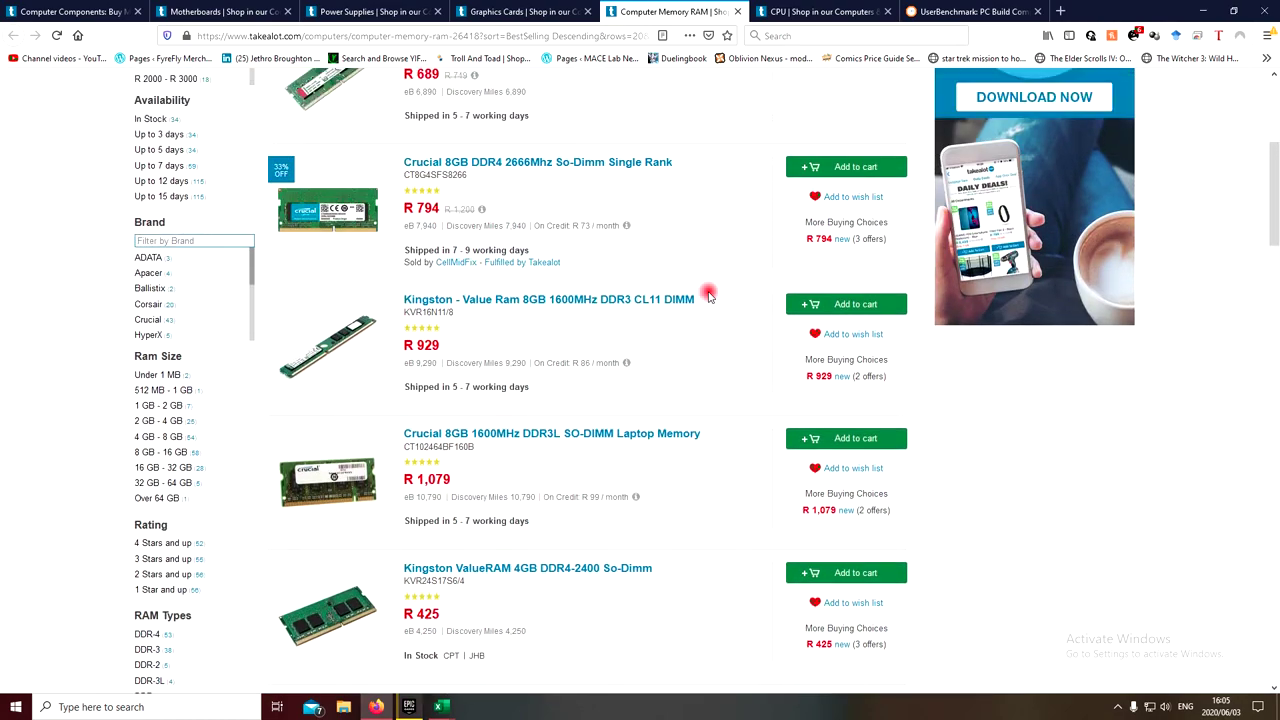
Return to the HyperX module and highlight the product name "HYPER X FURY BLACK 8GB 3000MHZ DDR4 CL15 DIMM 1RX8".
{"action": "scroll", "coordinate": [708, 294], "scroll_direction": "down", "scroll_amount": 10}
{"action": "scroll", "coordinate": [708, 294], "scroll_direction": "down", "scroll_amount": 5}
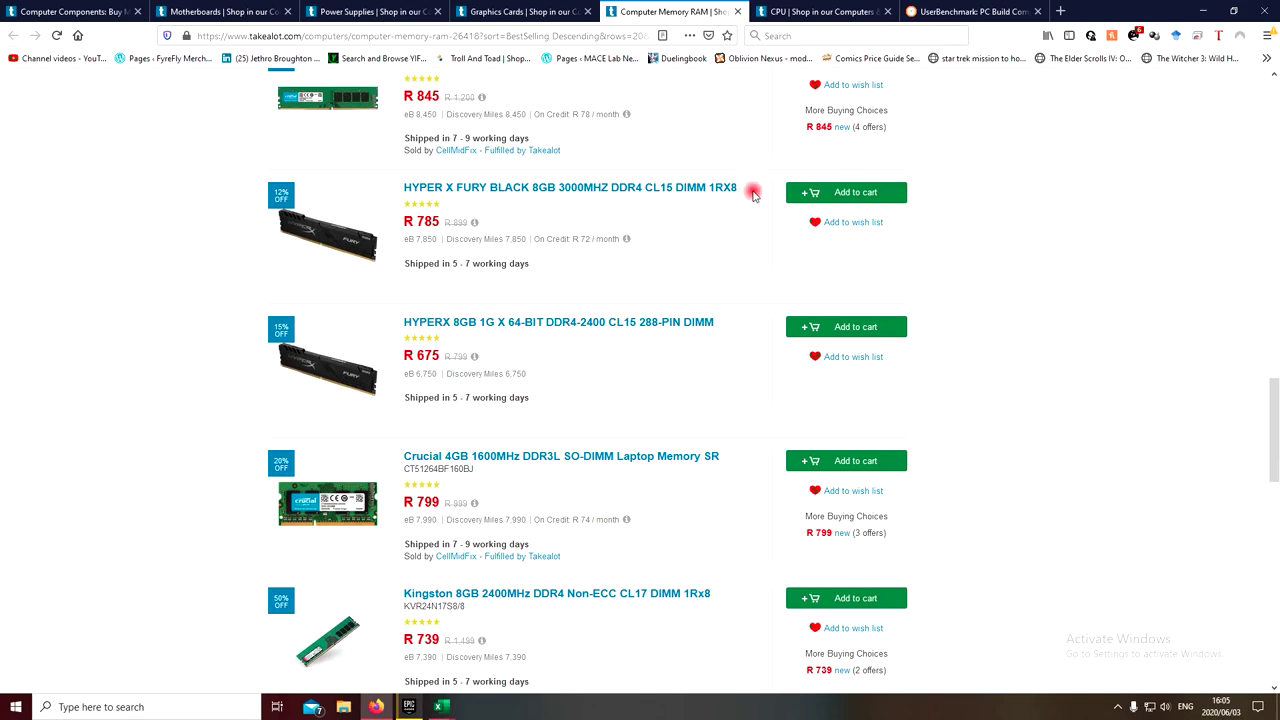
{"action": "left_click_drag", "start_coordinate": [754, 194], "coordinate": [417, 207]}
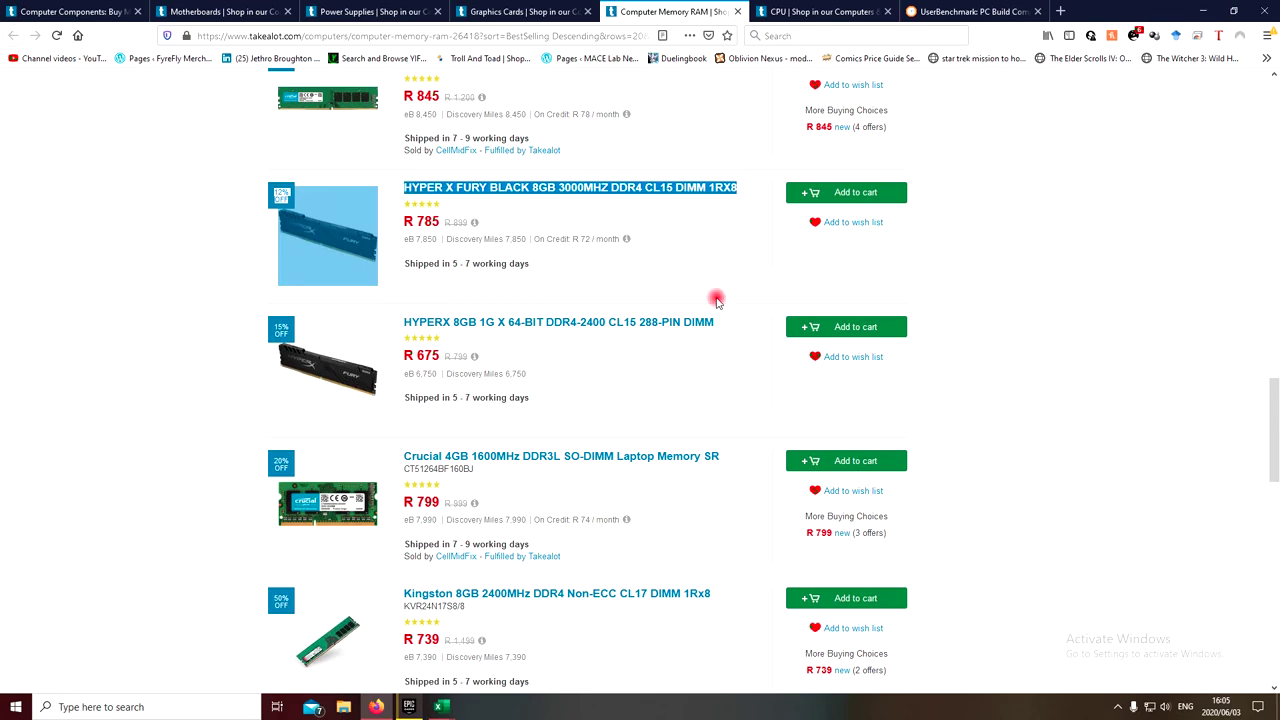
{"action": "left_click", "coordinate": [710, 285]}
Open the second page of RAM results and examine the memory modules and prices listed there.
{"action": "scroll", "coordinate": [720, 282], "scroll_direction": "down", "scroll_amount": 3}
{"action": "scroll", "coordinate": [760, 320], "scroll_direction": "down", "scroll_amount": 5}
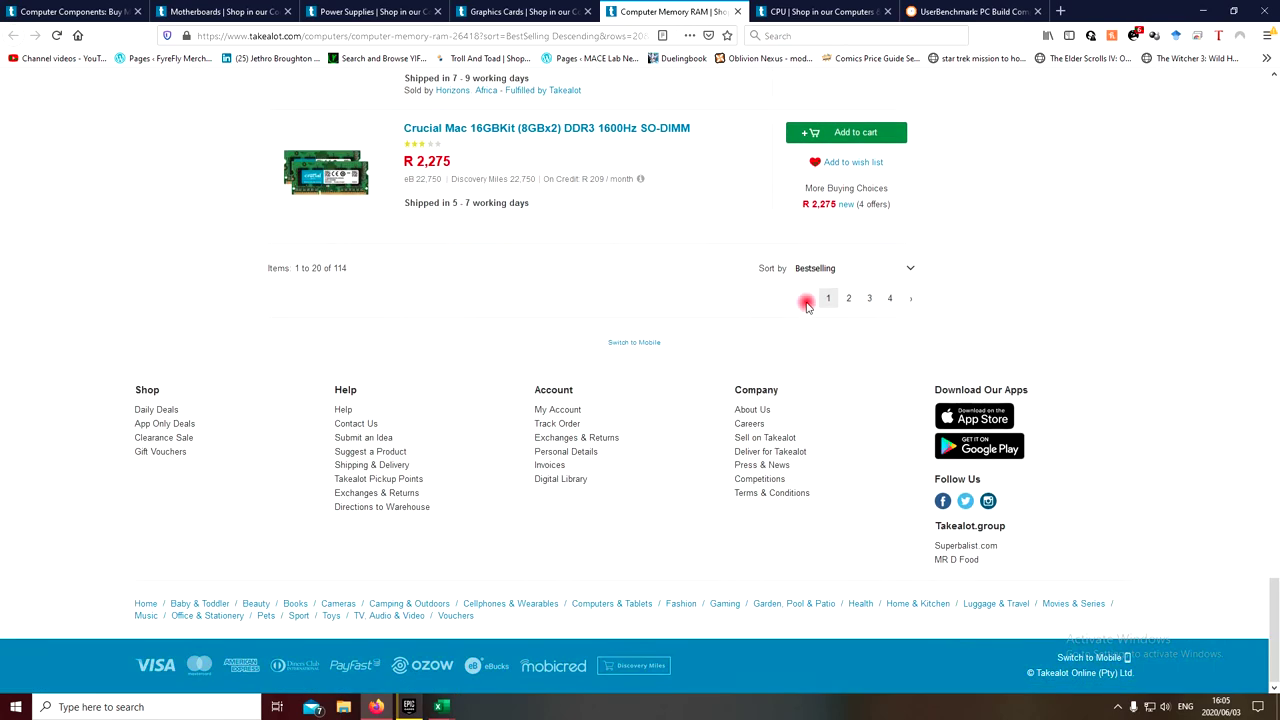
{"action": "left_click", "coordinate": [845, 299]}
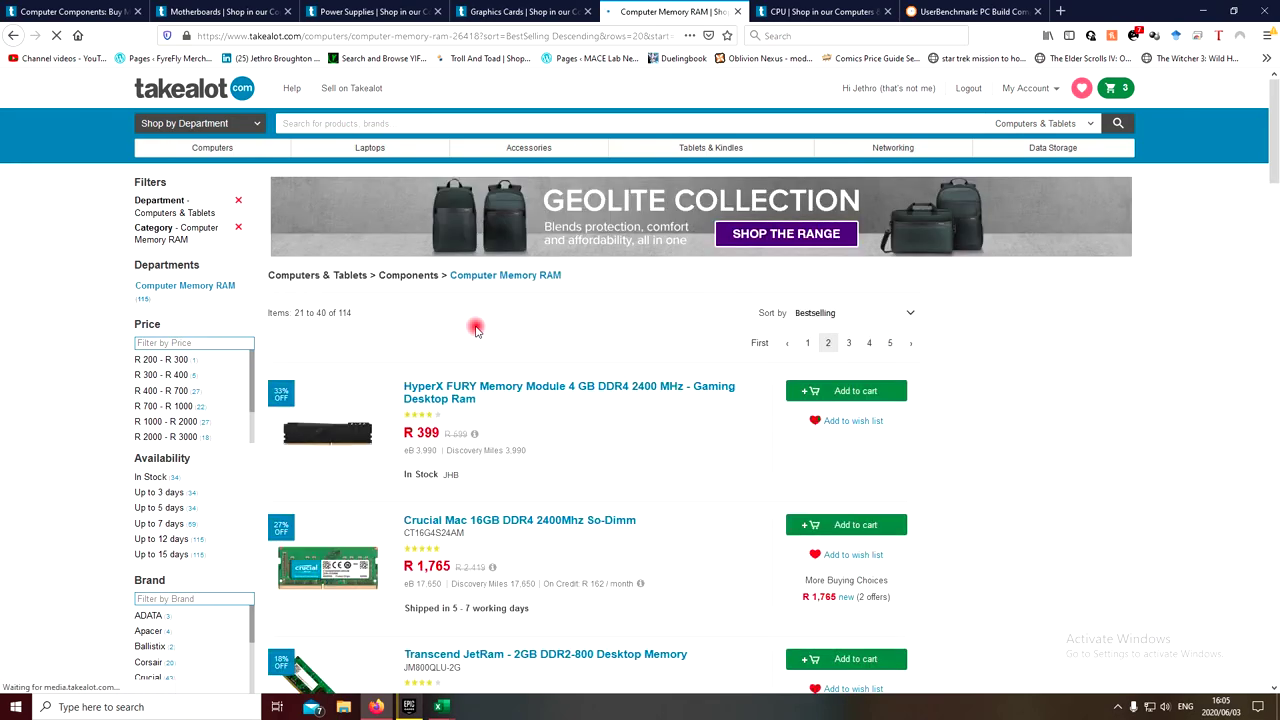
{"action": "scroll", "coordinate": [476, 330], "scroll_direction": "down", "scroll_amount": 4}
{"action": "scroll", "coordinate": [476, 330], "scroll_direction": "up", "scroll_amount": 2}
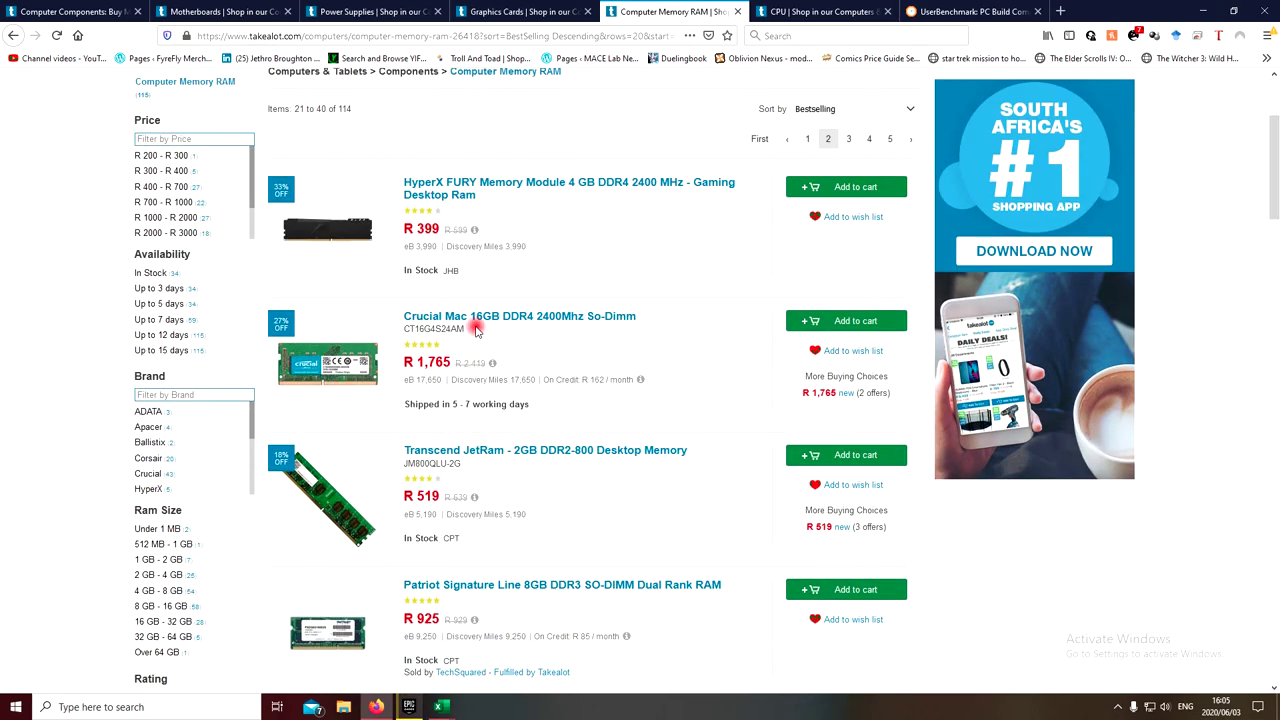
{"action": "scroll", "coordinate": [666, 366], "scroll_direction": "down", "scroll_amount": 6}
{"action": "scroll", "coordinate": [666, 370], "scroll_direction": "down", "scroll_amount": 3}
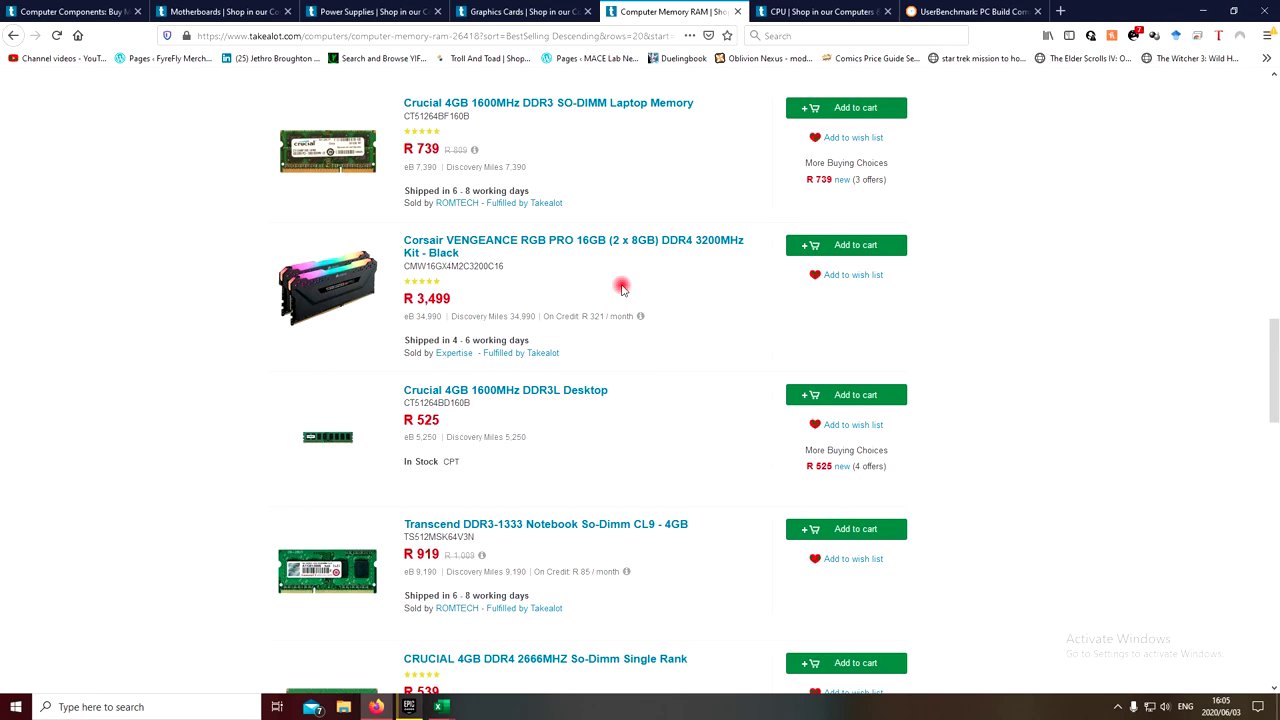
{"action": "scroll", "coordinate": [668, 326], "scroll_direction": "down", "scroll_amount": 3}
{"action": "scroll", "coordinate": [668, 326], "scroll_direction": "down", "scroll_amount": 2}
{"action": "scroll", "coordinate": [668, 326], "scroll_direction": "up", "scroll_amount": 2}
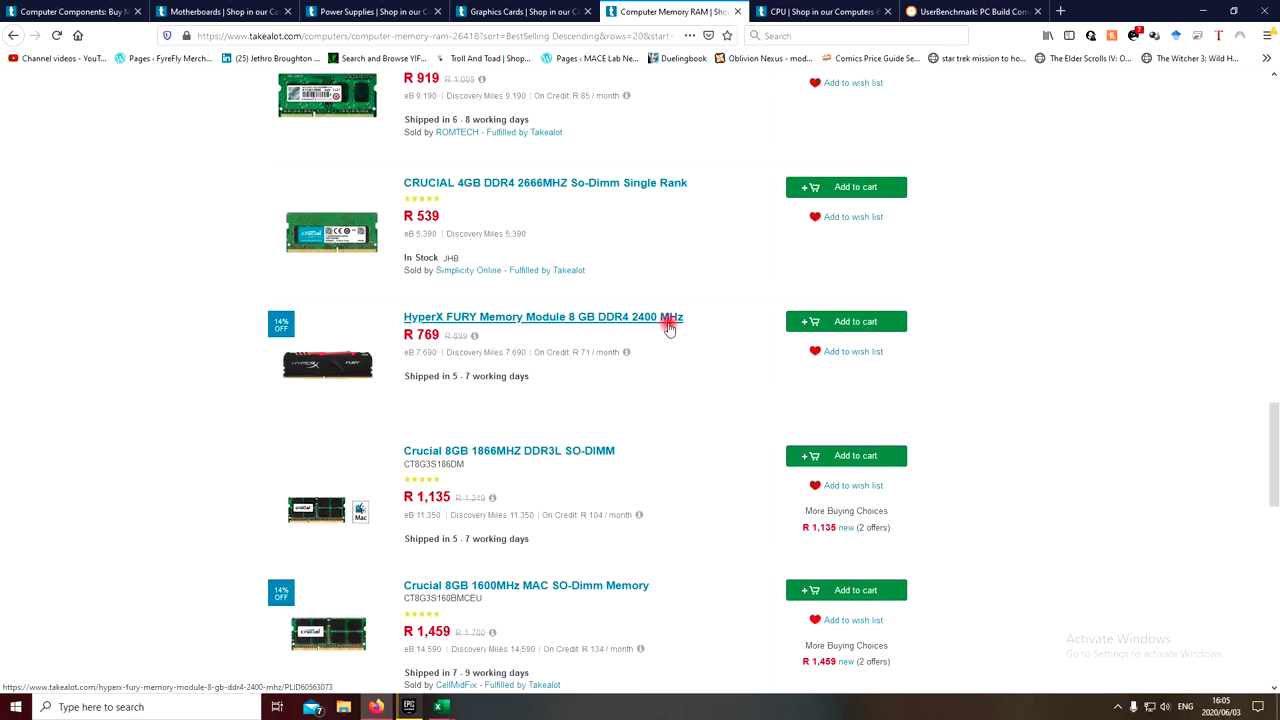
Compare the HyperX FURY 8 GB module with the Corsair, Crucial, Kingston and Transcend memory on the second RAM results page.
{"action": "scroll", "coordinate": [668, 328], "scroll_direction": "down", "scroll_amount": 2}
{"action": "scroll", "coordinate": [668, 326], "scroll_direction": "up", "scroll_amount": 6}
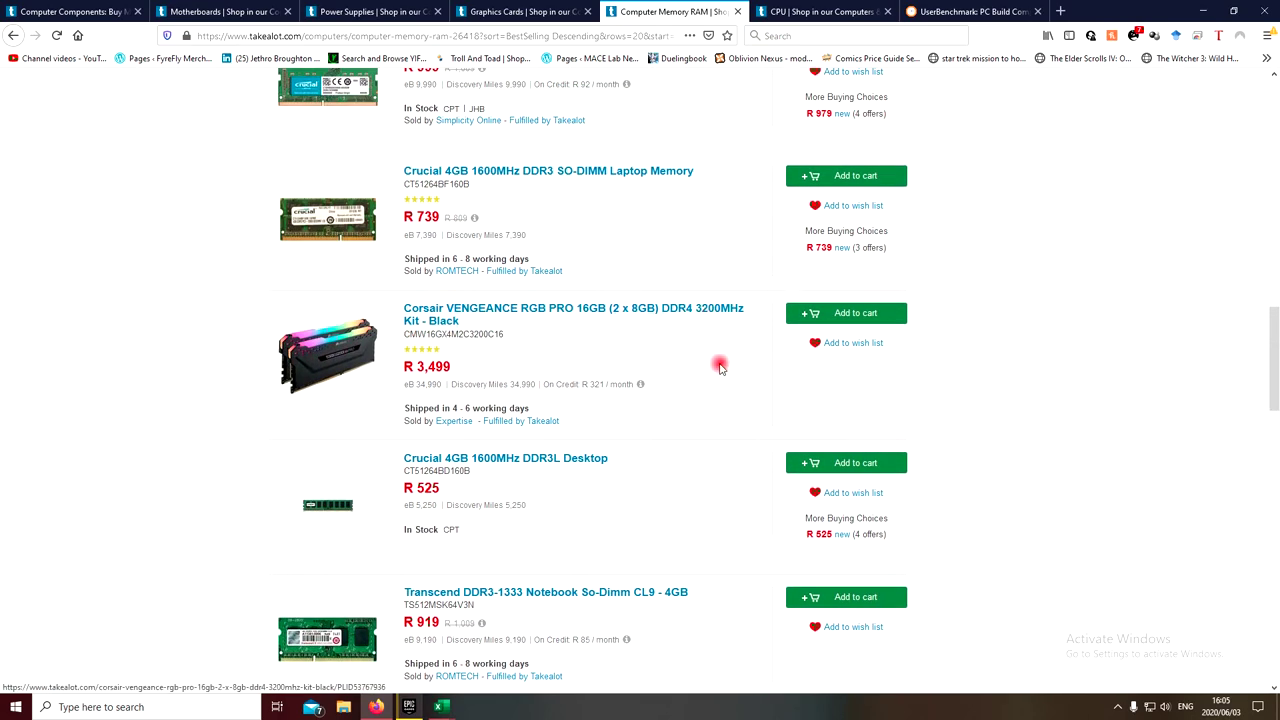
{"action": "scroll", "coordinate": [716, 369], "scroll_direction": "down", "scroll_amount": 3}
{"action": "scroll", "coordinate": [716, 365], "scroll_direction": "up", "scroll_amount": 2}
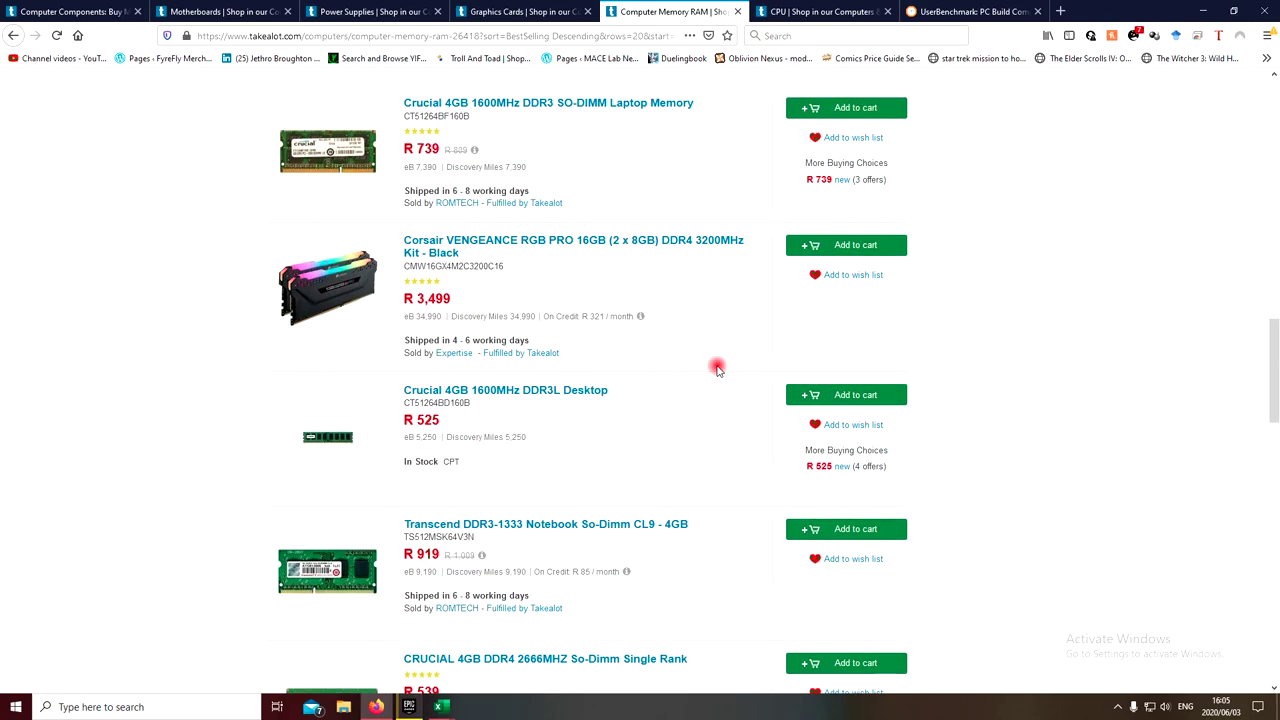
{"action": "scroll", "coordinate": [724, 430], "scroll_direction": "down", "scroll_amount": 8}
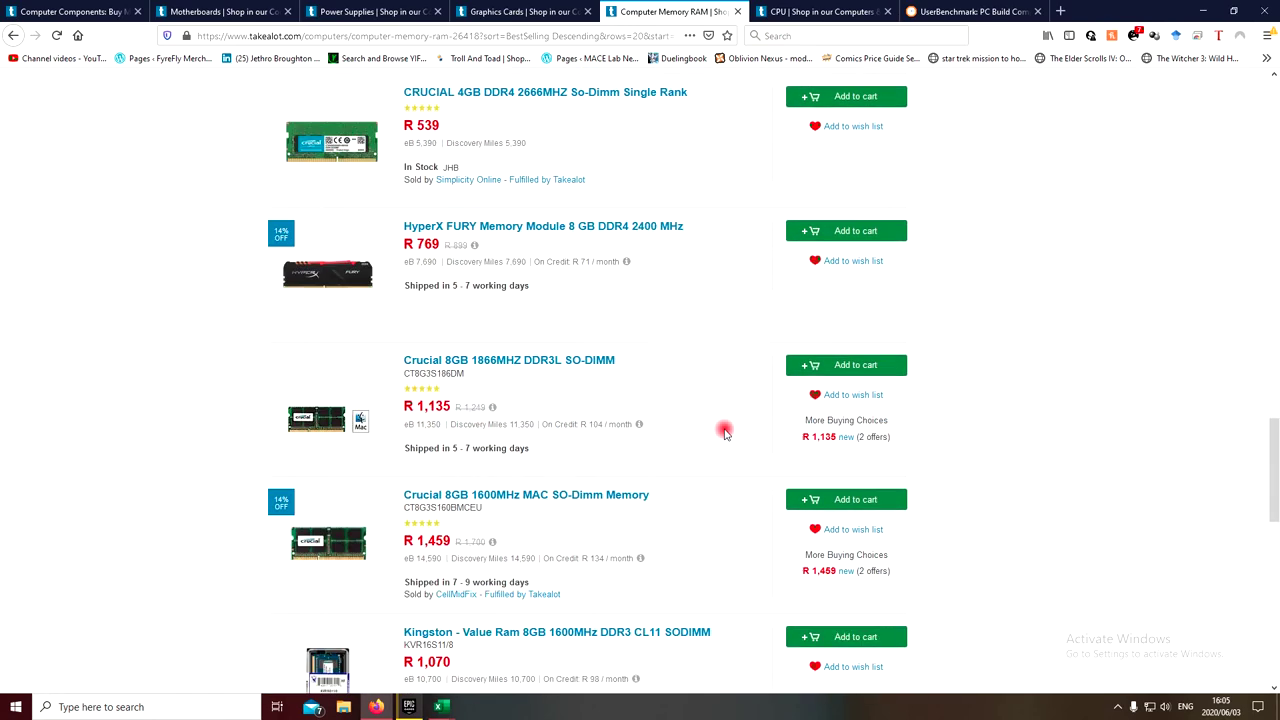
{"action": "scroll", "coordinate": [724, 430], "scroll_direction": "down", "scroll_amount": 7}
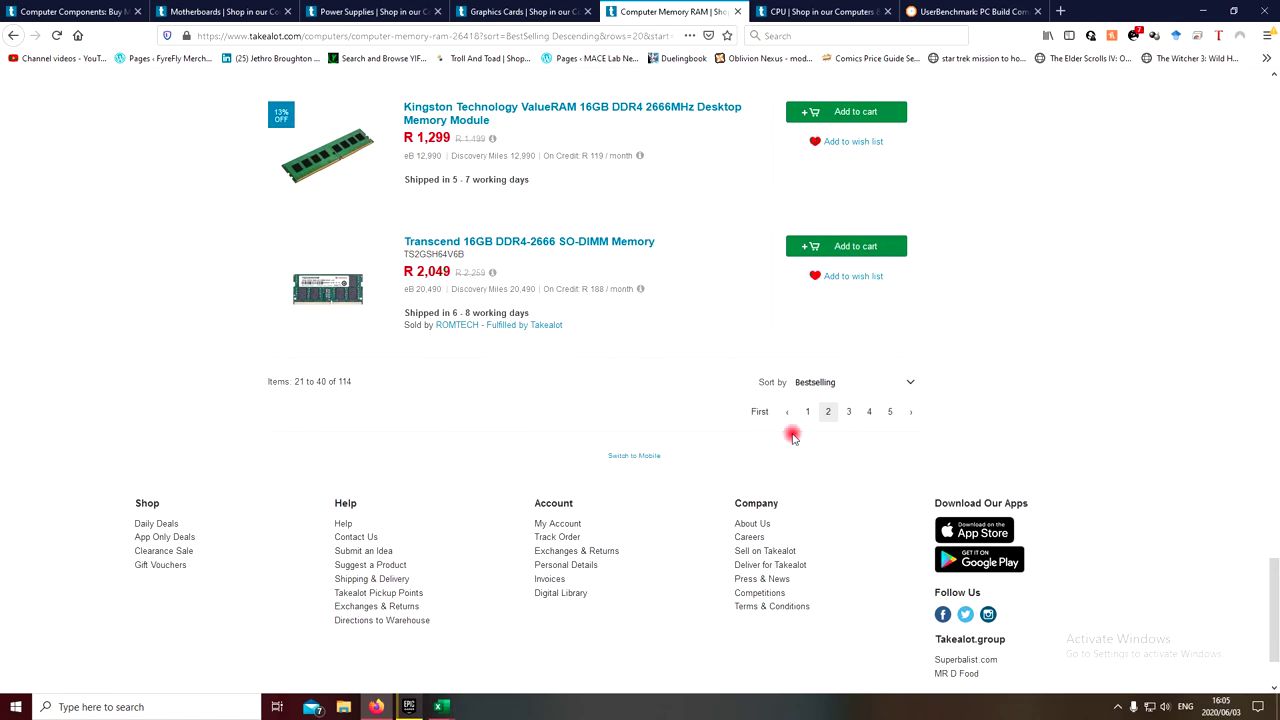
Open the third page of RAM results and examine the Corsair Vengeance modules and other memory listed there with their prices.
{"action": "left_click", "coordinate": [851, 418]}
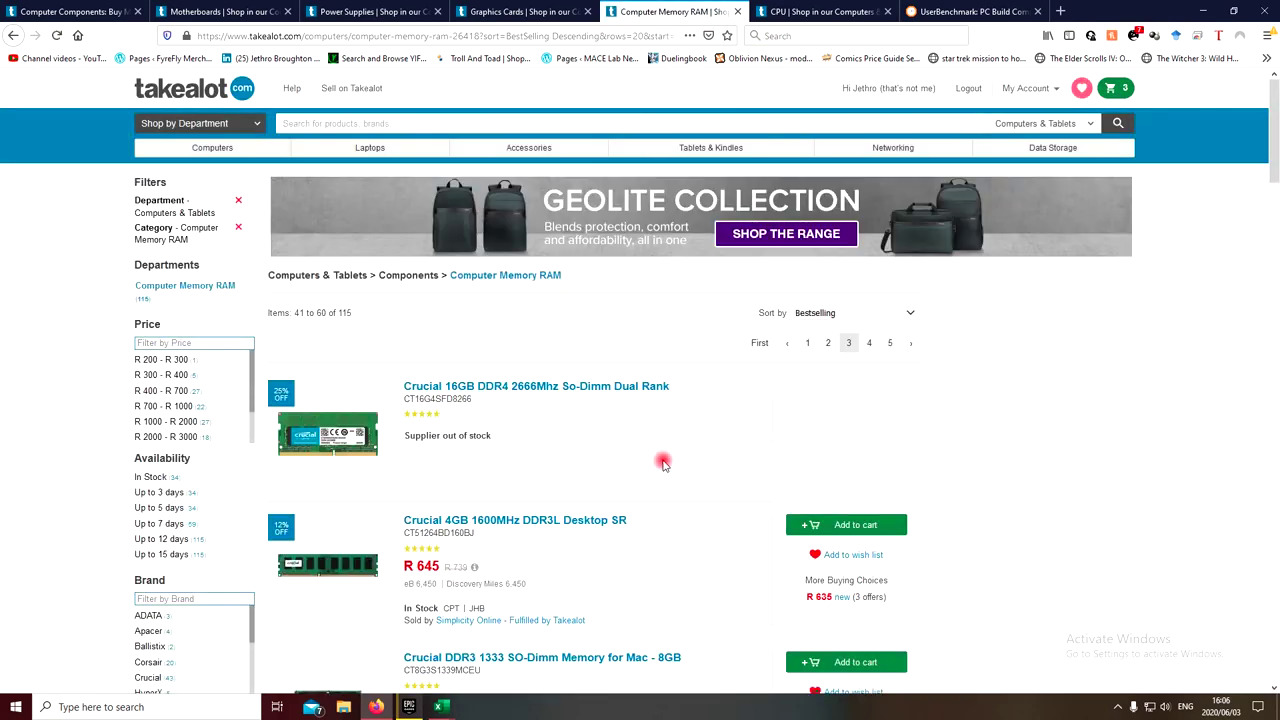
{"action": "scroll", "coordinate": [663, 460], "scroll_direction": "down", "scroll_amount": 2}
{"action": "scroll", "coordinate": [663, 463], "scroll_direction": "down", "scroll_amount": 10}
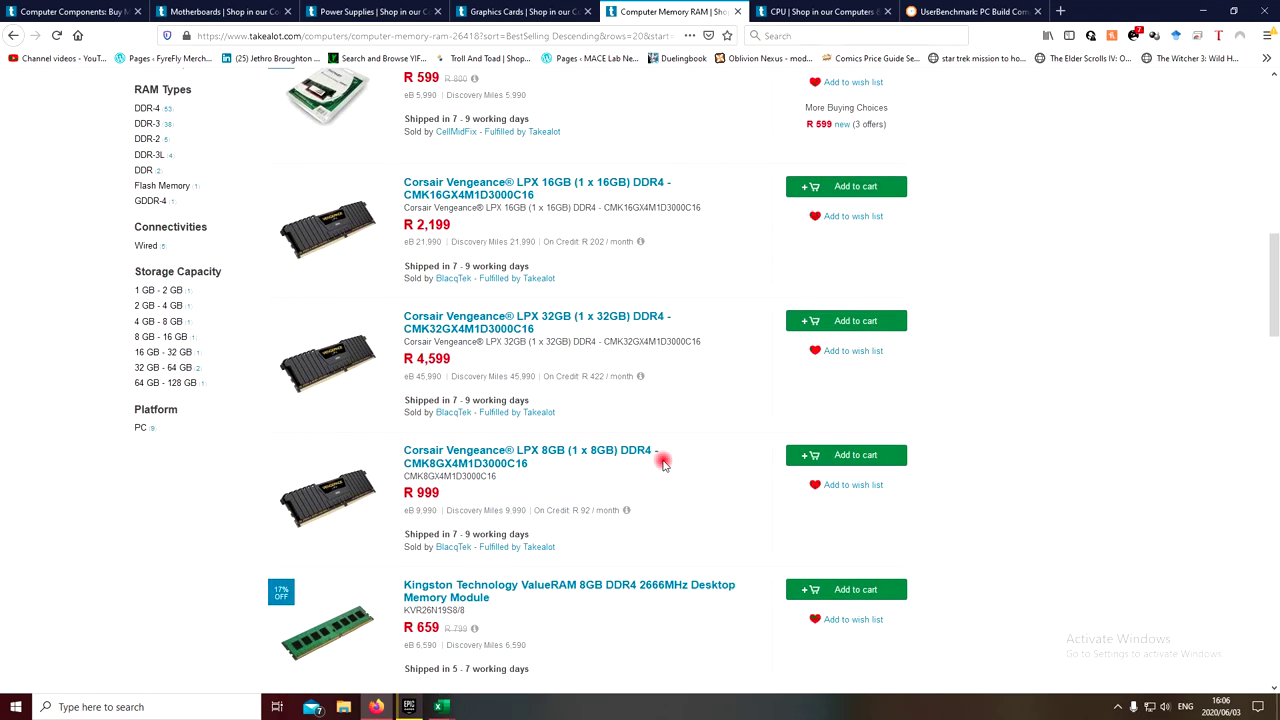
{"action": "scroll", "coordinate": [663, 463], "scroll_direction": "up", "scroll_amount": 2}
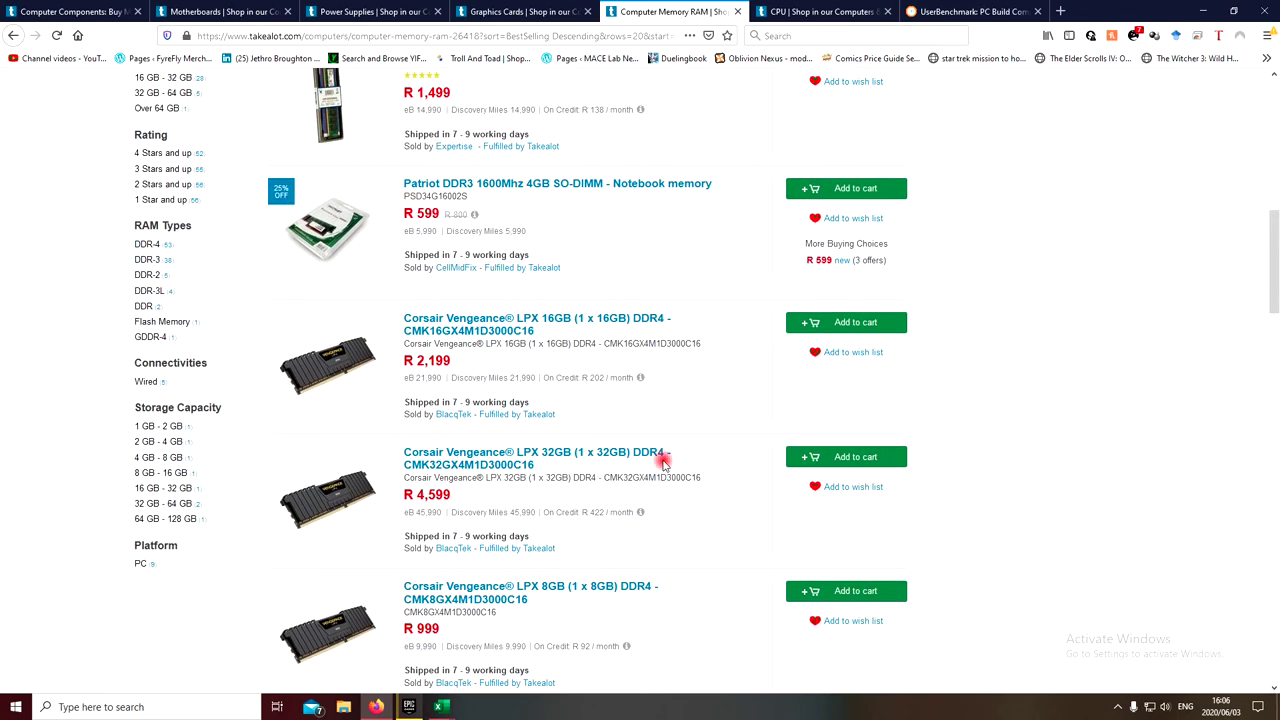
{"action": "scroll", "coordinate": [663, 463], "scroll_direction": "down", "scroll_amount": 2}
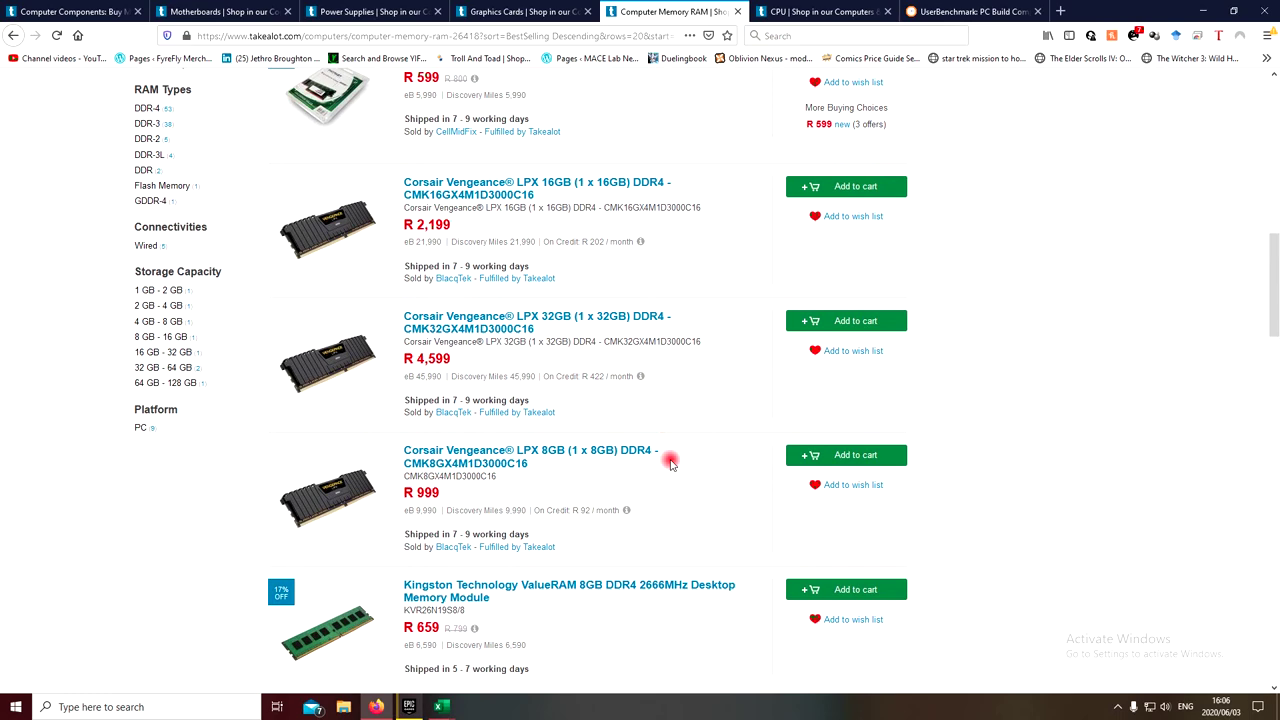
{"action": "scroll", "coordinate": [670, 463], "scroll_direction": "down", "scroll_amount": 1}
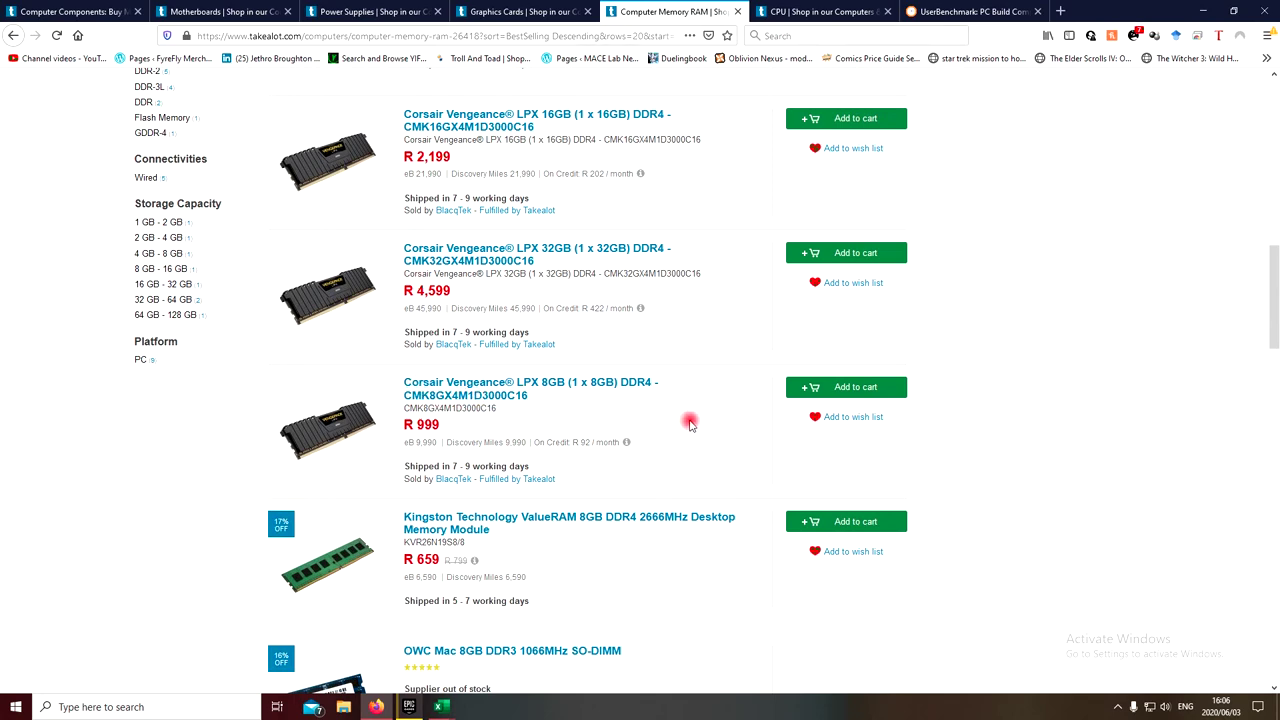
{"action": "scroll", "coordinate": [689, 424], "scroll_direction": "down", "scroll_amount": 5}
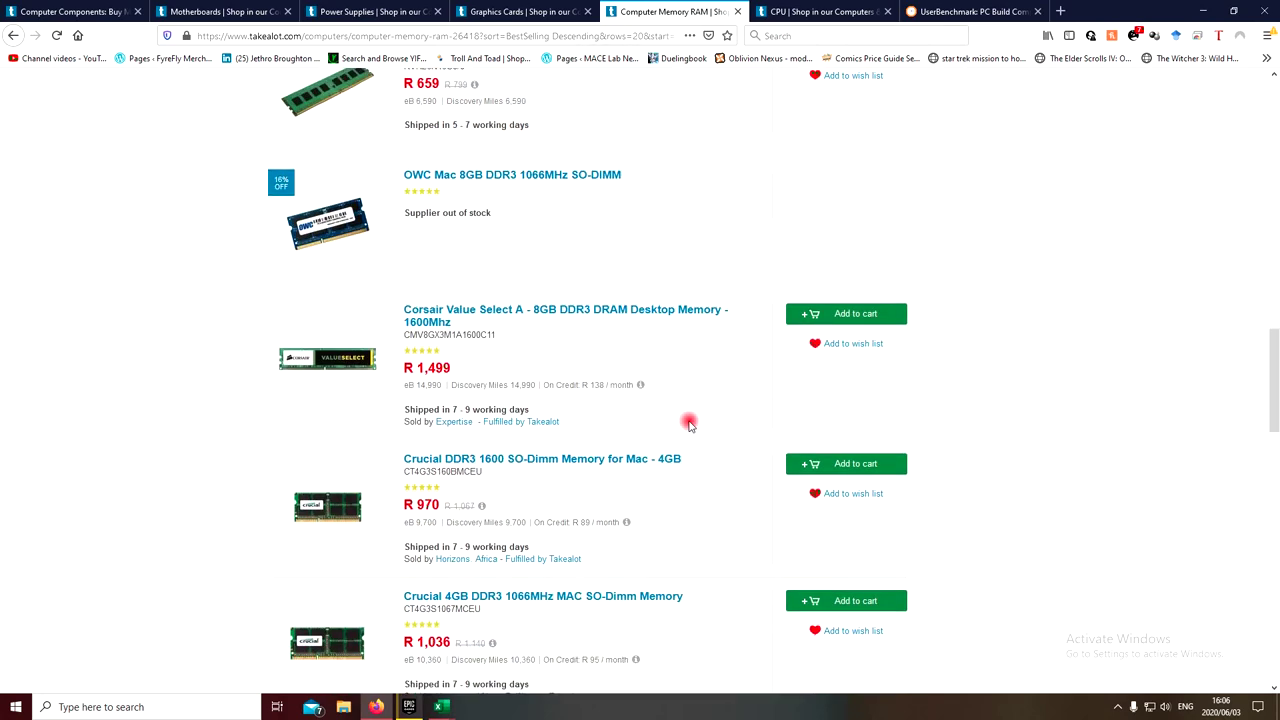
{"action": "scroll", "coordinate": [689, 424], "scroll_direction": "down", "scroll_amount": 4}
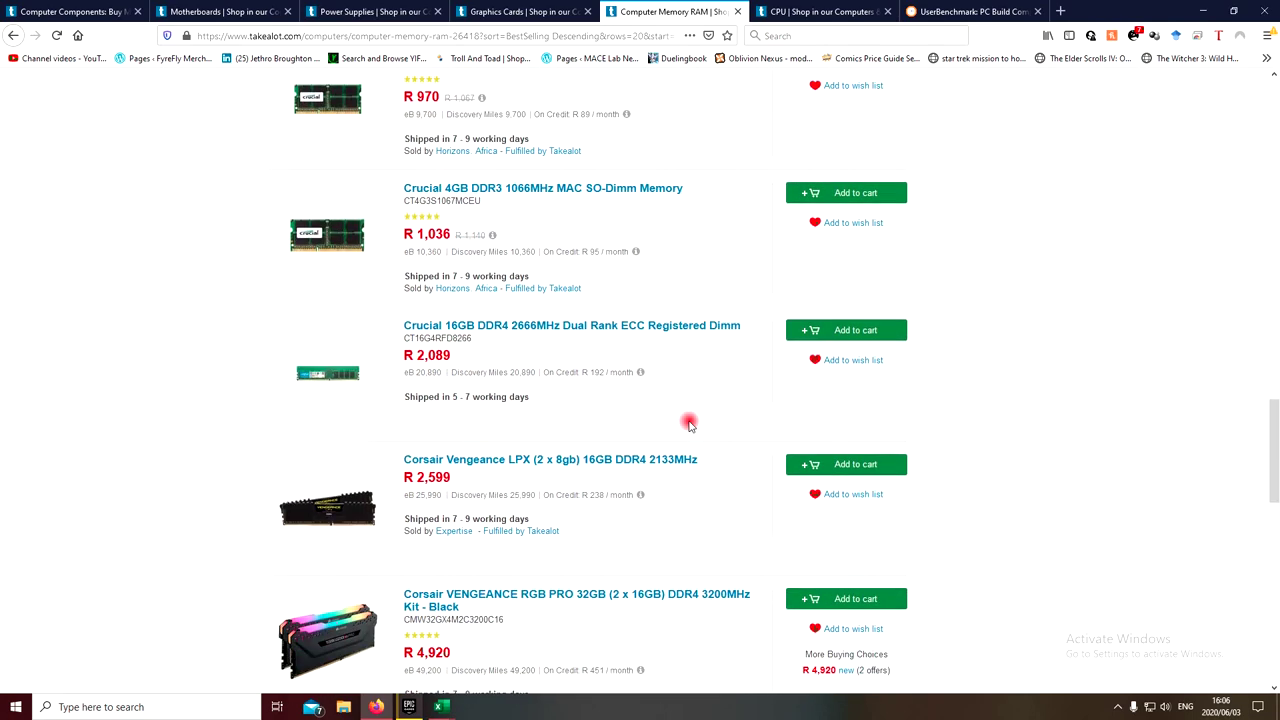
{"action": "scroll", "coordinate": [689, 424], "scroll_direction": "down", "scroll_amount": 3}
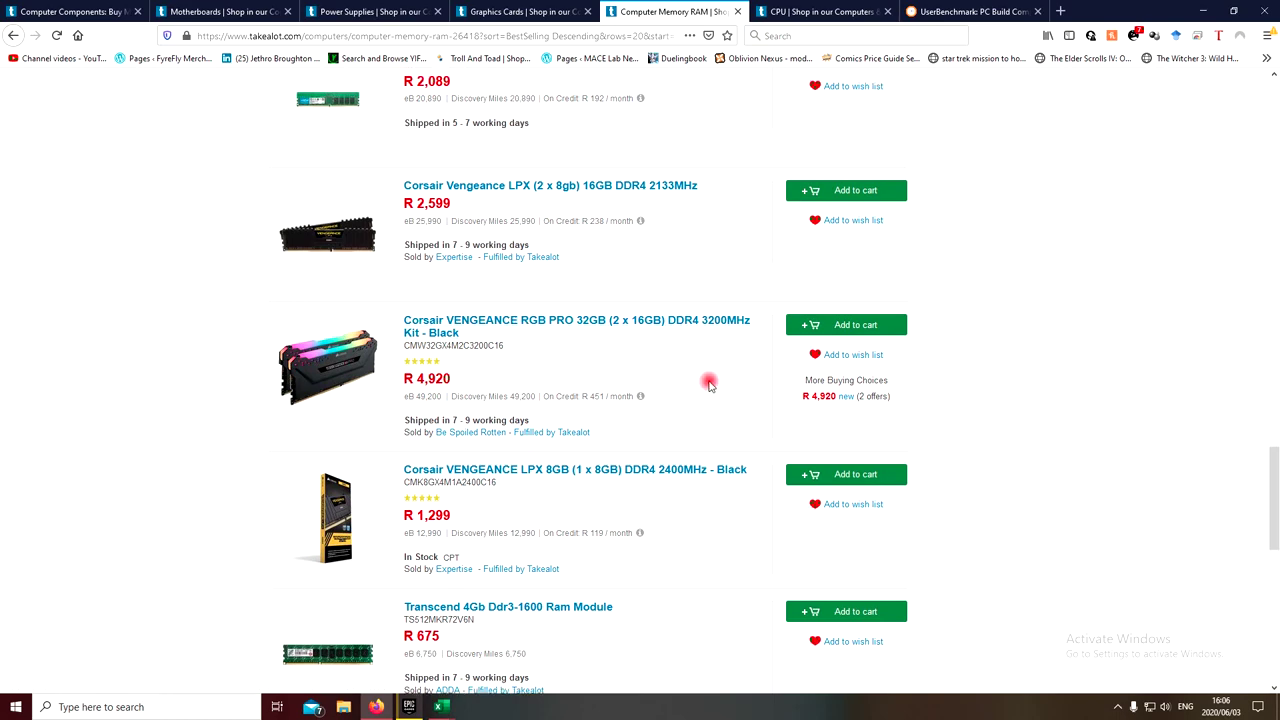
{"action": "scroll", "coordinate": [760, 440], "scroll_direction": "down", "scroll_amount": 4}
Go back to the second RAM results page and check the price of the Corsair VENGEANCE RGB PRO 16GB kit.
{"action": "left_click", "coordinate": [827, 650]}
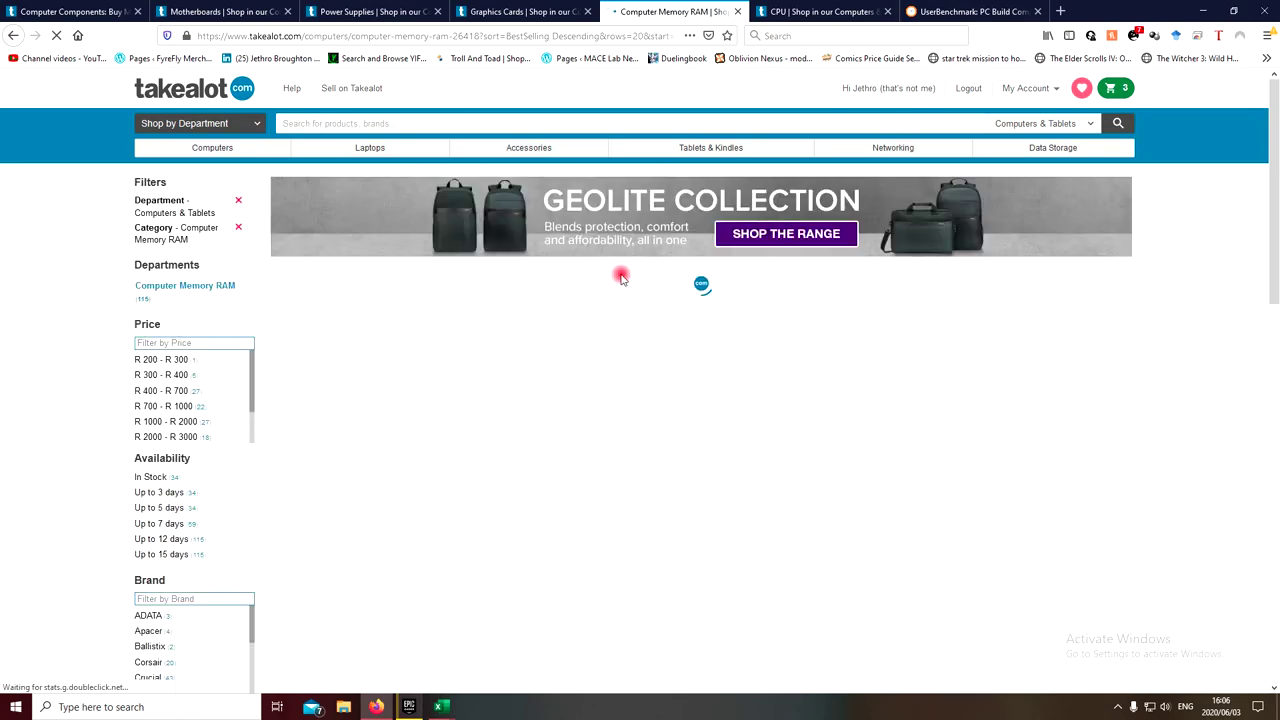
{"action": "scroll", "coordinate": [621, 277], "scroll_direction": "down", "scroll_amount": 5}
{"action": "scroll", "coordinate": [621, 277], "scroll_direction": "down", "scroll_amount": 8}
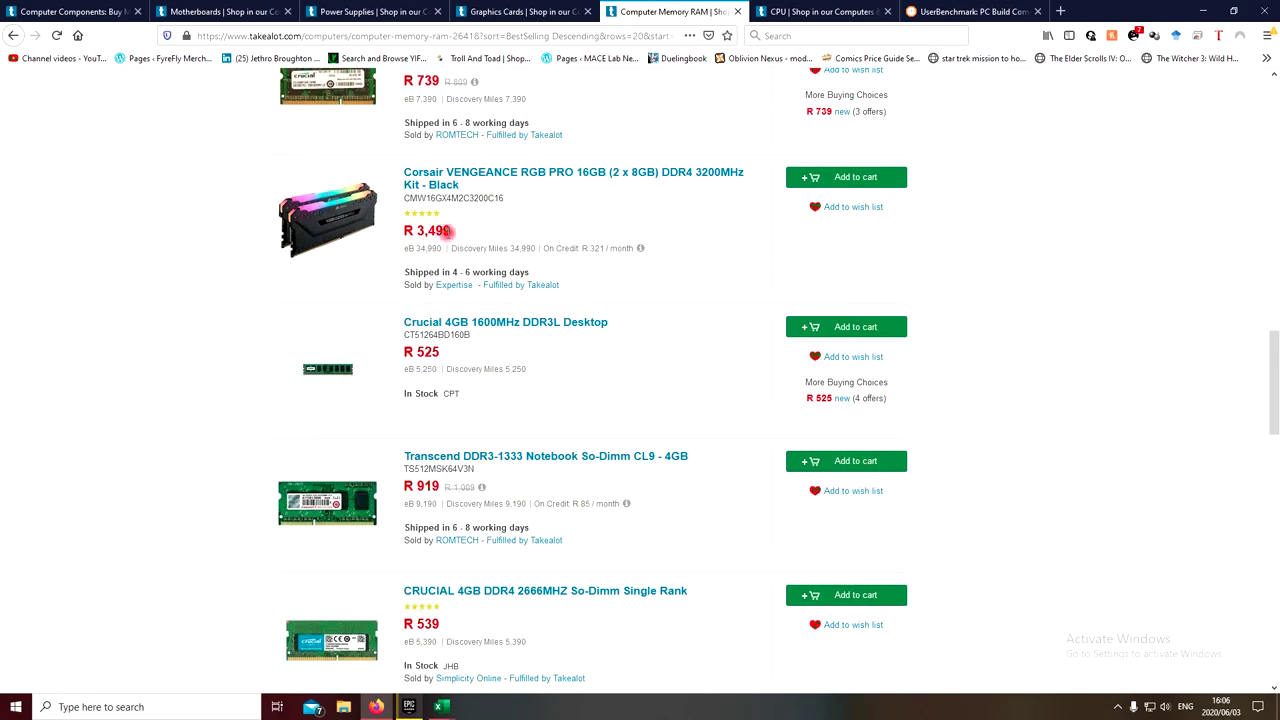
{"action": "scroll", "coordinate": [897, 586], "scroll_direction": "down", "scroll_amount": 7}
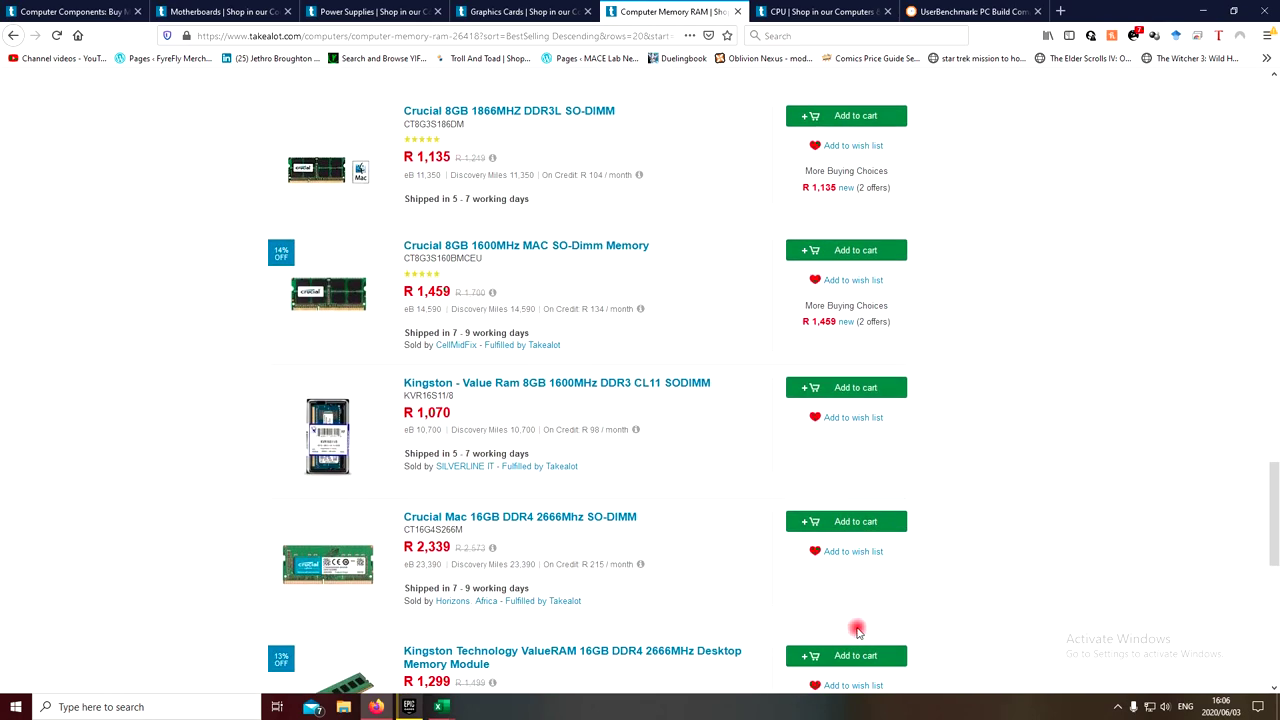
{"action": "scroll", "coordinate": [852, 637], "scroll_direction": "down", "scroll_amount": 3}
Reopen the third RAM results page and compare the Corsair Vengeance LPX modules with the VENGEANCE RGB PRO 32GB kit.
{"action": "left_click", "coordinate": [849, 614]}
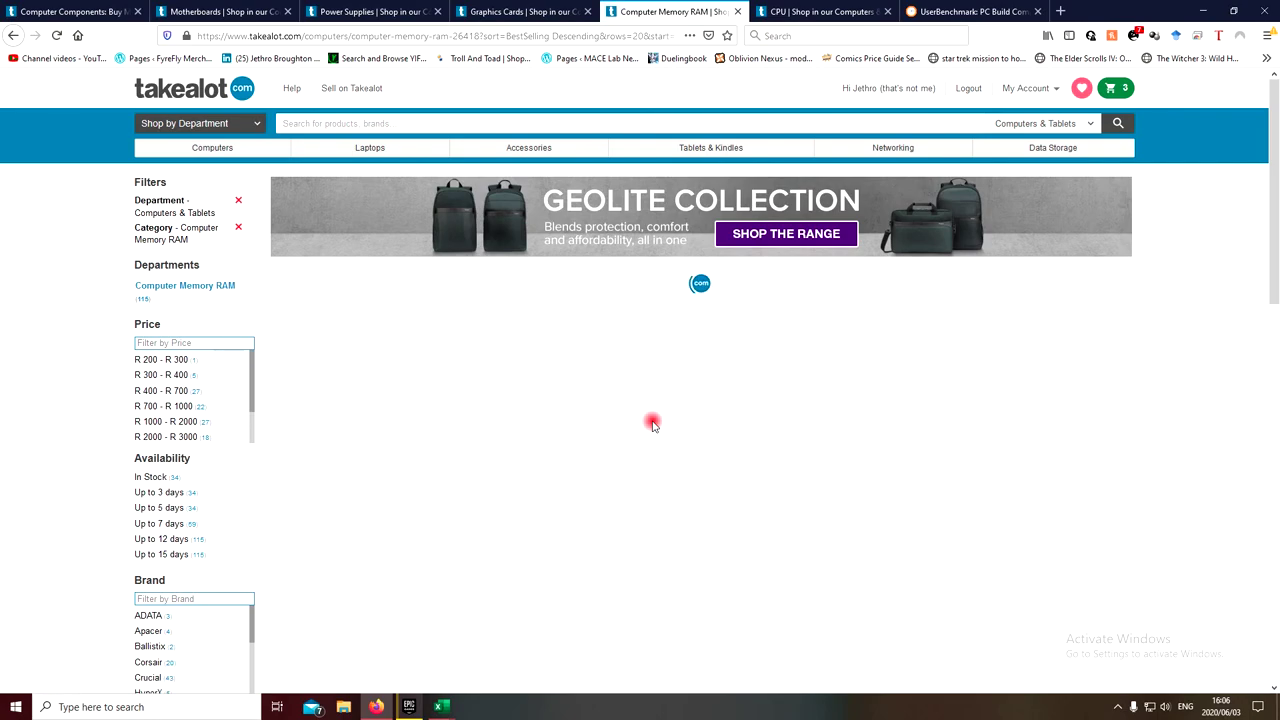
{"action": "scroll", "coordinate": [652, 425], "scroll_direction": "down", "scroll_amount": 9}
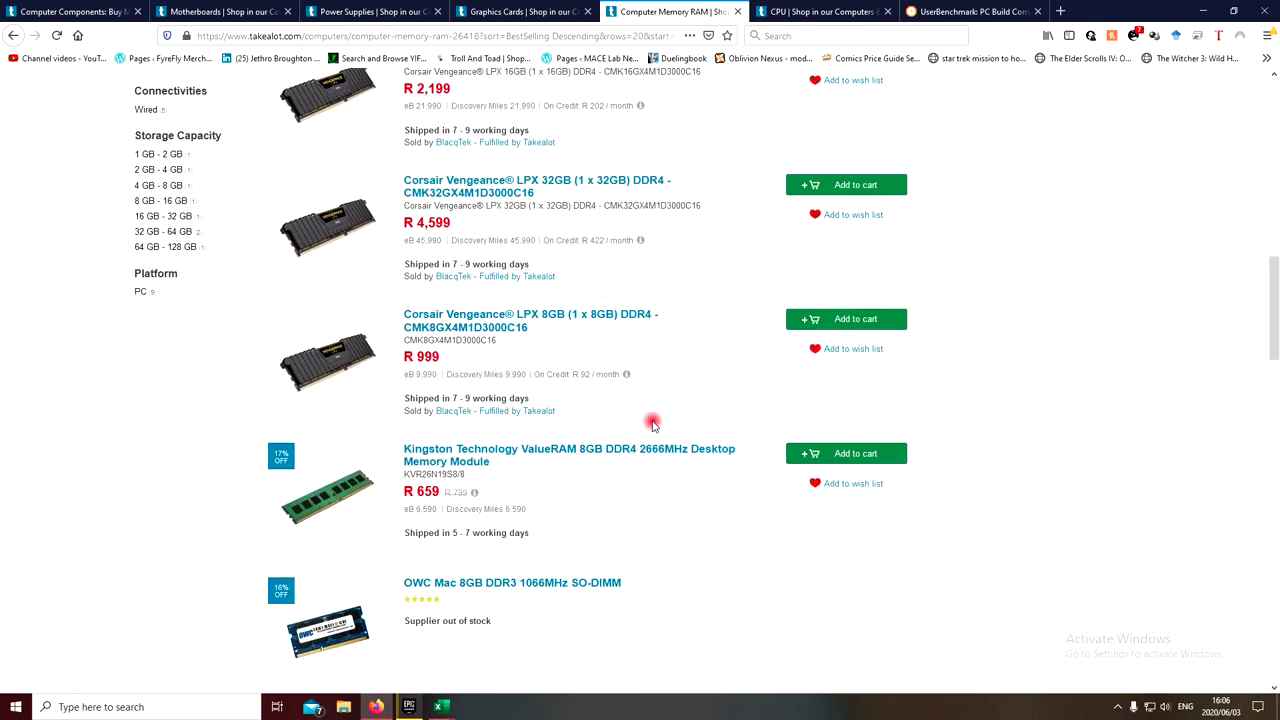
{"action": "scroll", "coordinate": [652, 425], "scroll_direction": "down", "scroll_amount": 9}
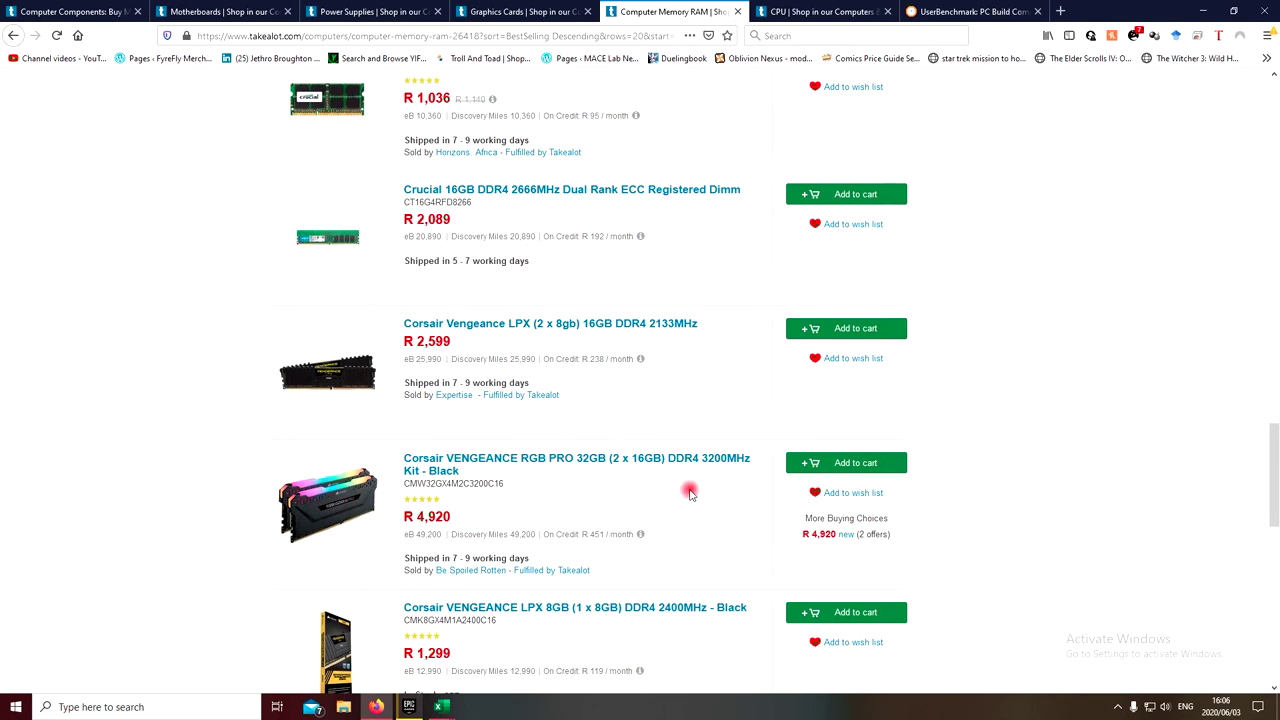
{"action": "scroll", "coordinate": [690, 492], "scroll_direction": "down", "scroll_amount": 3}
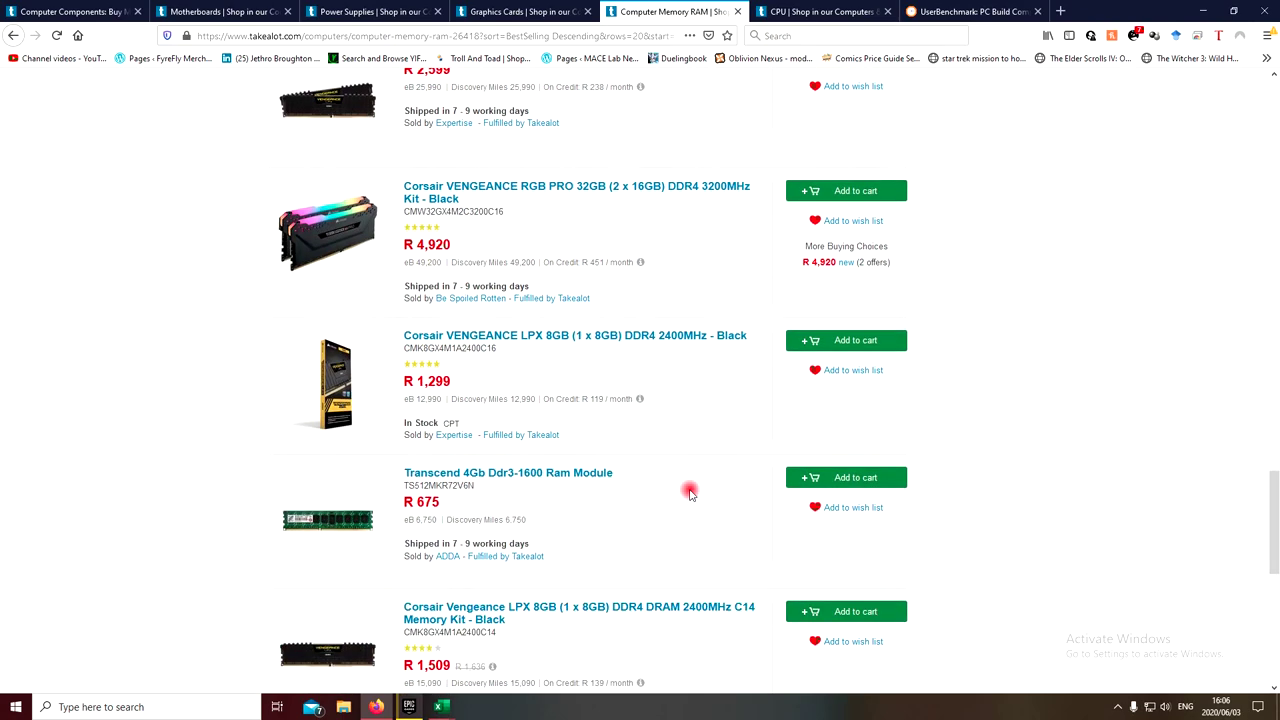
{"action": "scroll", "coordinate": [690, 492], "scroll_direction": "up", "scroll_amount": 7}
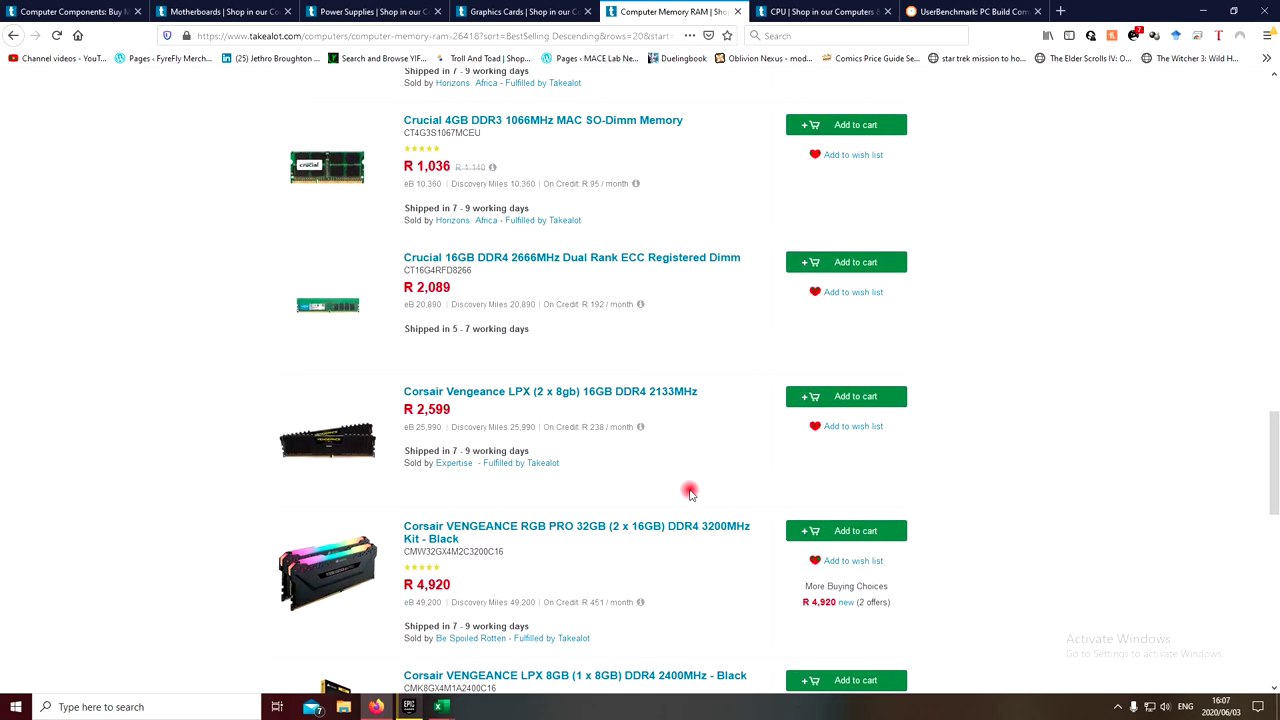
{"action": "scroll", "coordinate": [690, 492], "scroll_direction": "up", "scroll_amount": 7}
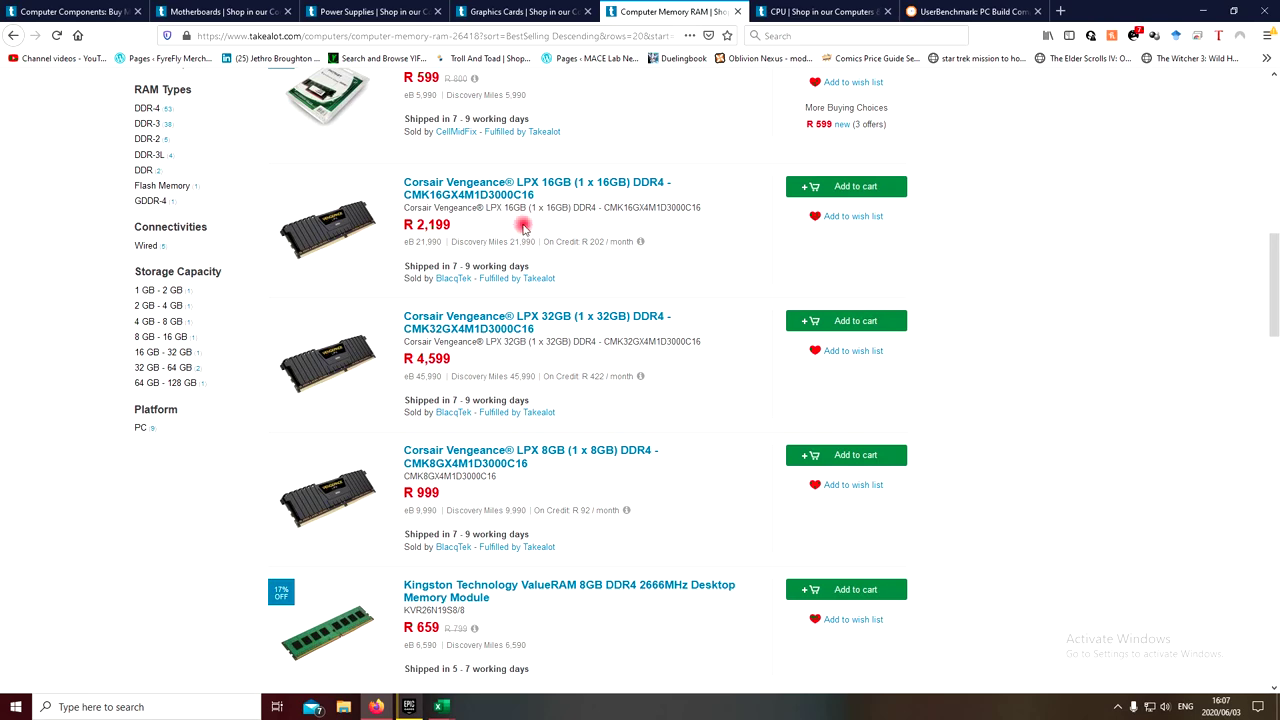
{"action": "scroll", "coordinate": [522, 228], "scroll_direction": "down", "scroll_amount": 10}
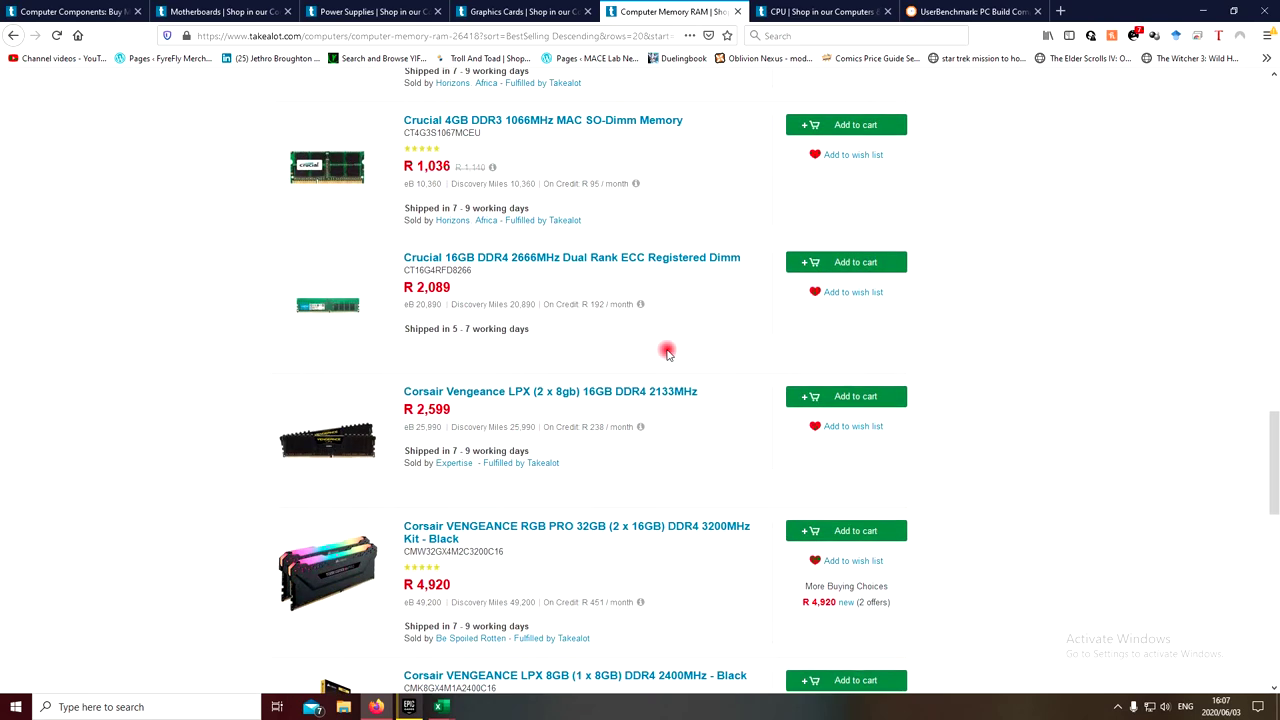
{"action": "scroll", "coordinate": [667, 352], "scroll_direction": "up", "scroll_amount": 8}
{"action": "scroll", "coordinate": [608, 234], "scroll_direction": "up", "scroll_amount": 2}
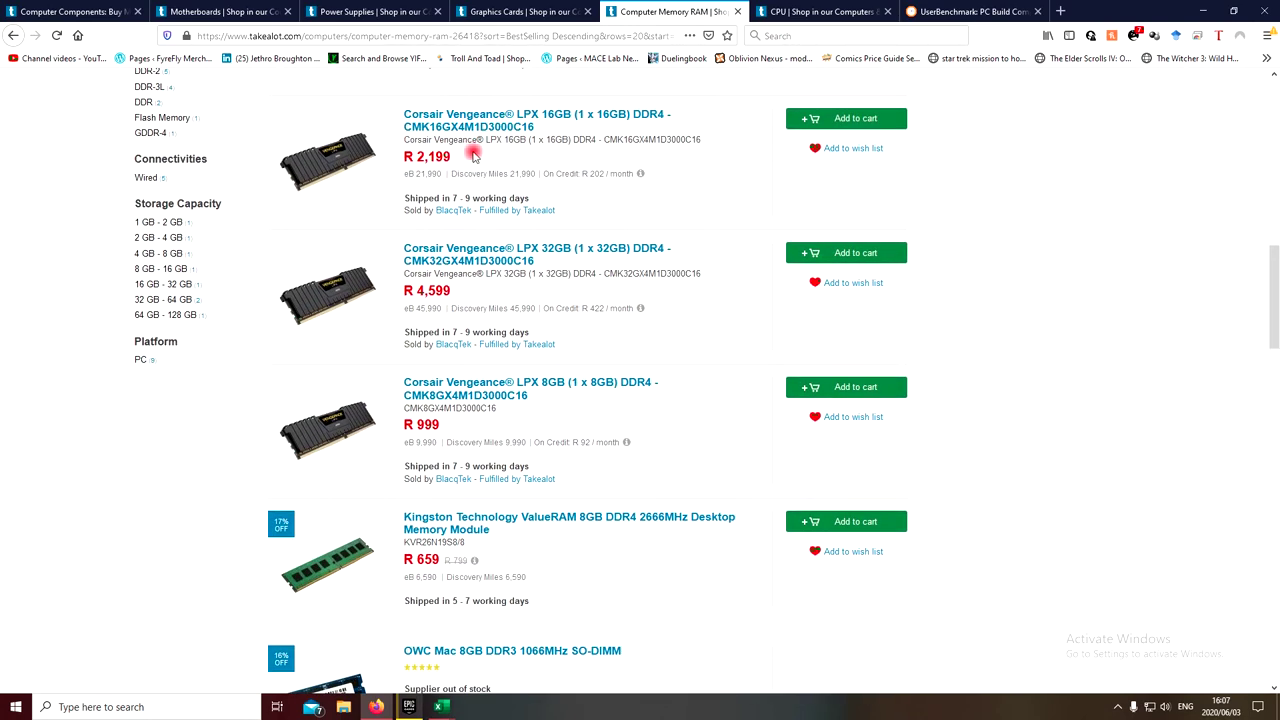
{"action": "scroll", "coordinate": [706, 491], "scroll_direction": "down", "scroll_amount": 10}
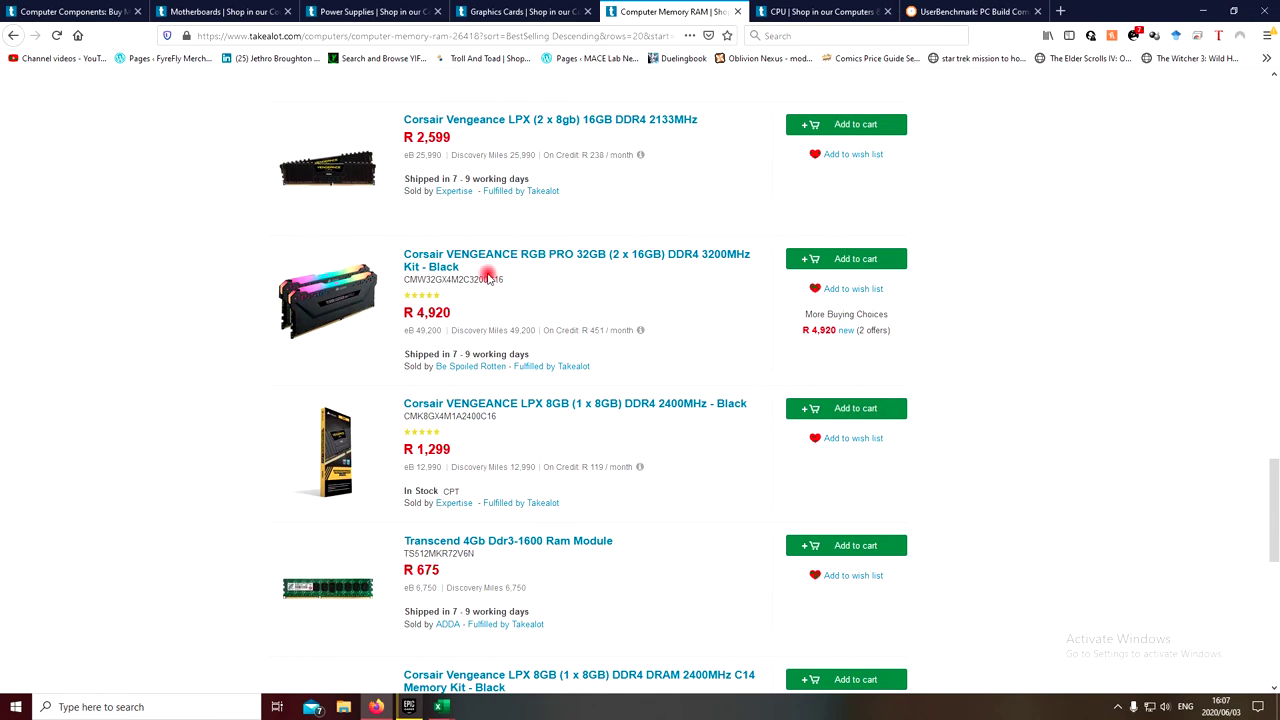
Copy the product name "Corsair VENGEANCE RGB PRO 32GB (2 x 16GB) DDR4 3200MHz Kit - Black" into the Memory row's Model cell in Excel.
{"action": "left_click_drag", "start_coordinate": [487, 268], "coordinate": [402, 258]}
{"action": "left_click", "coordinate": [402, 258]}
{"action": "left_click_drag", "start_coordinate": [482, 268], "coordinate": [408, 258]}
{"action": "key", "text": "ctrl+c"}
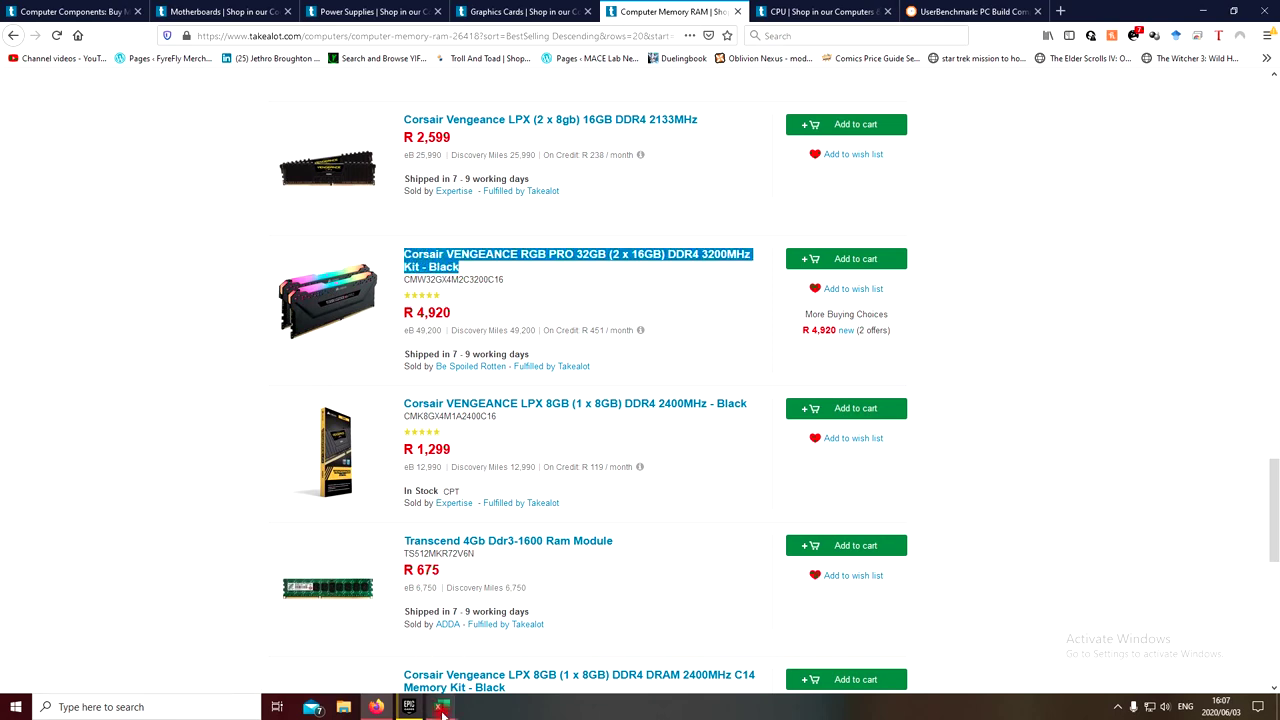
{"action": "mouse_move", "coordinate": [455, 712]}
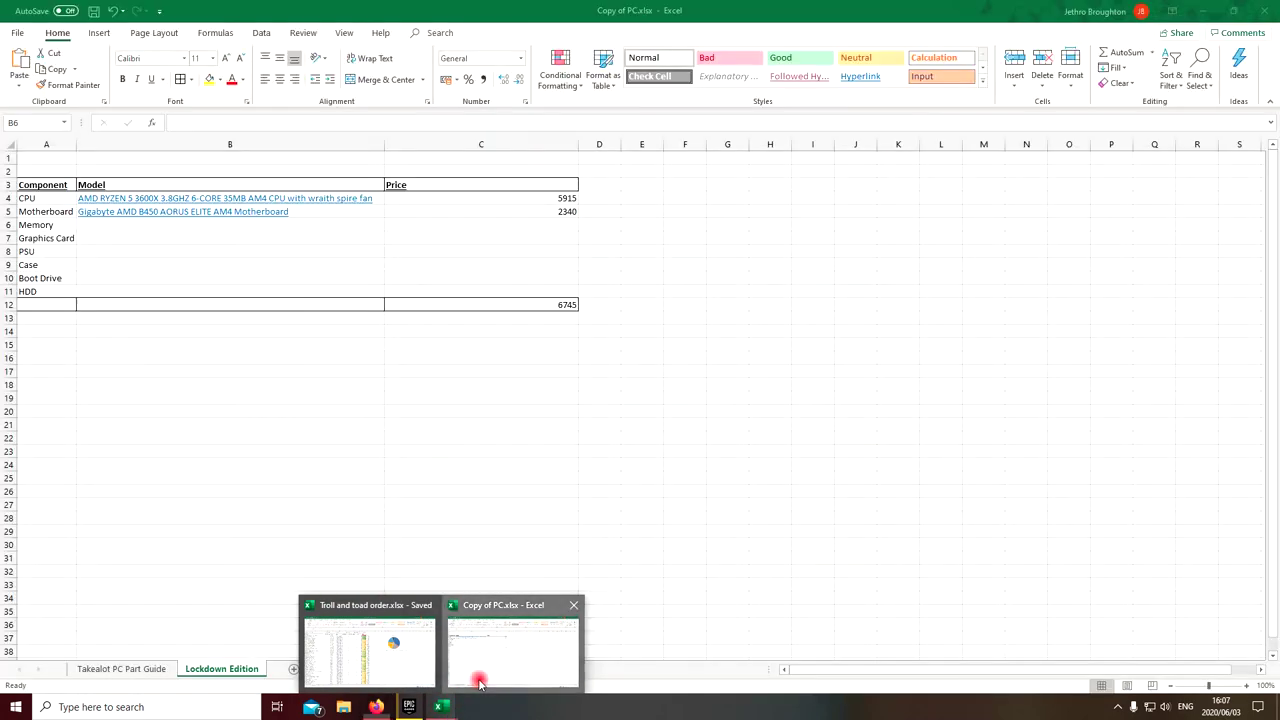
{"action": "left_click", "coordinate": [480, 672]}
{"action": "key", "text": "ctrl+v"}
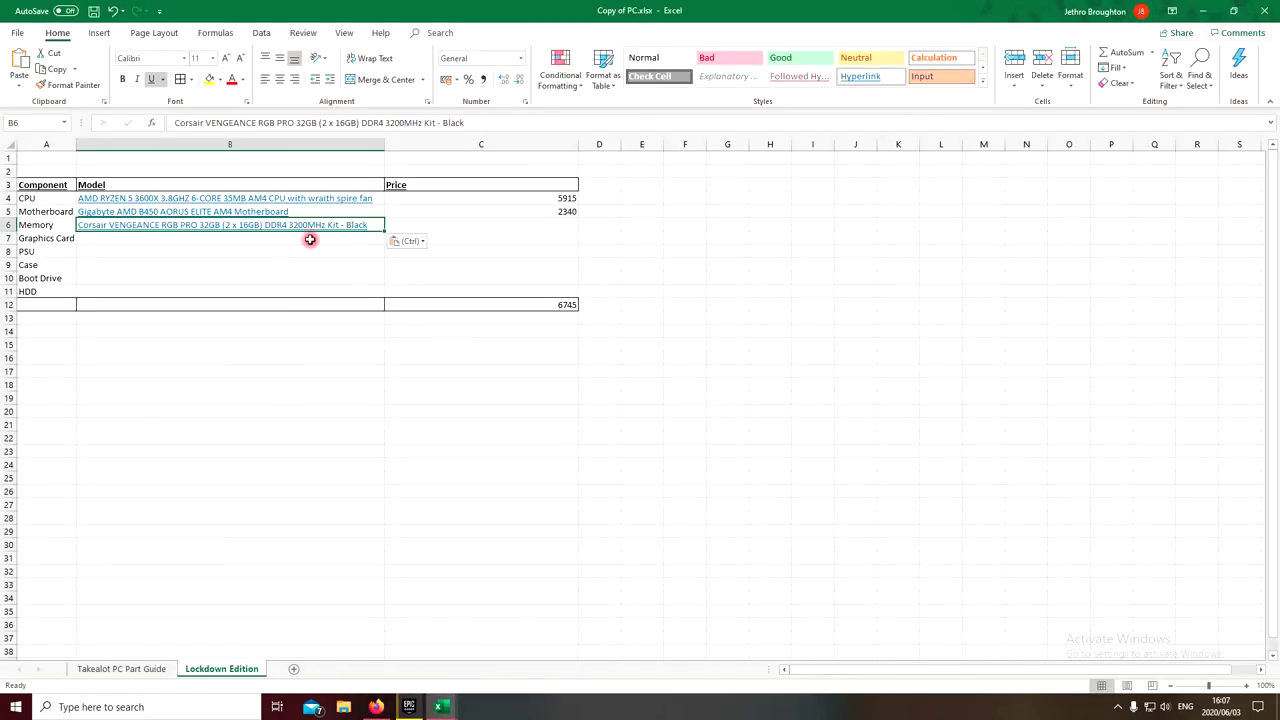
Enter 4920 as the price in the Memory row.
{"action": "left_click", "coordinate": [445, 223]}
{"action": "type", "text": "49"}
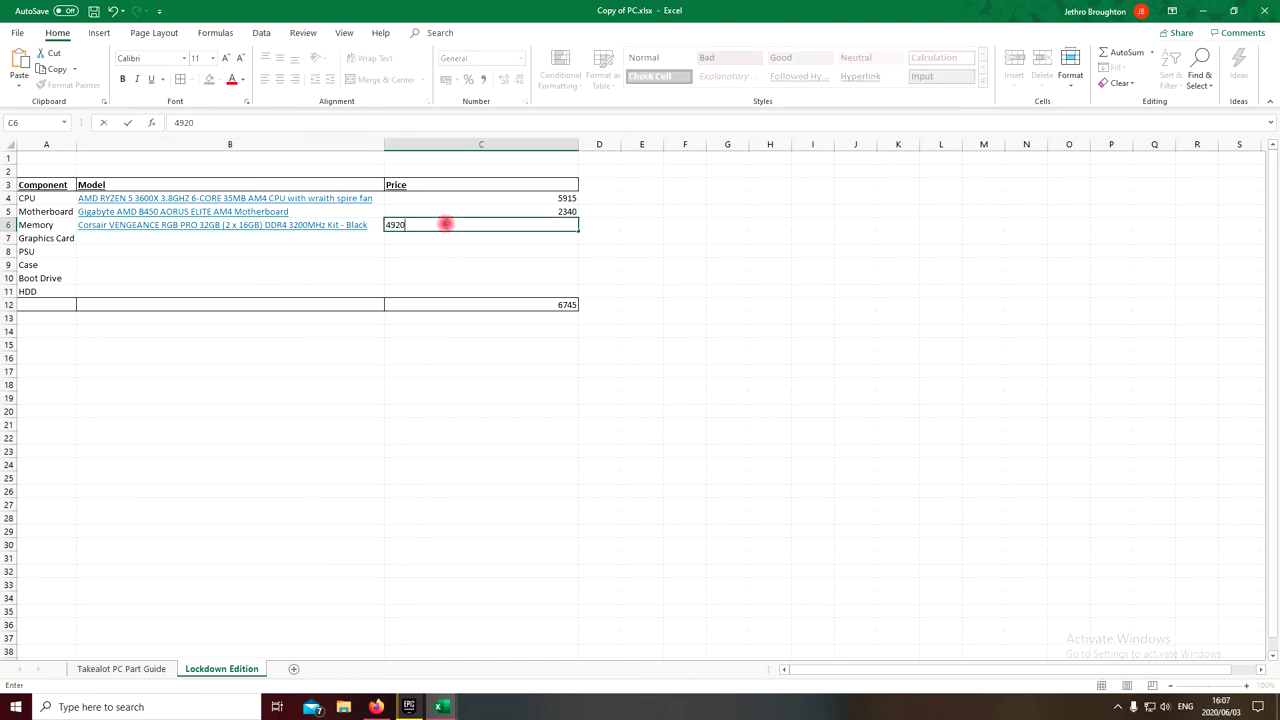
{"action": "type", "text": "20"}
{"action": "key", "text": "Return"}
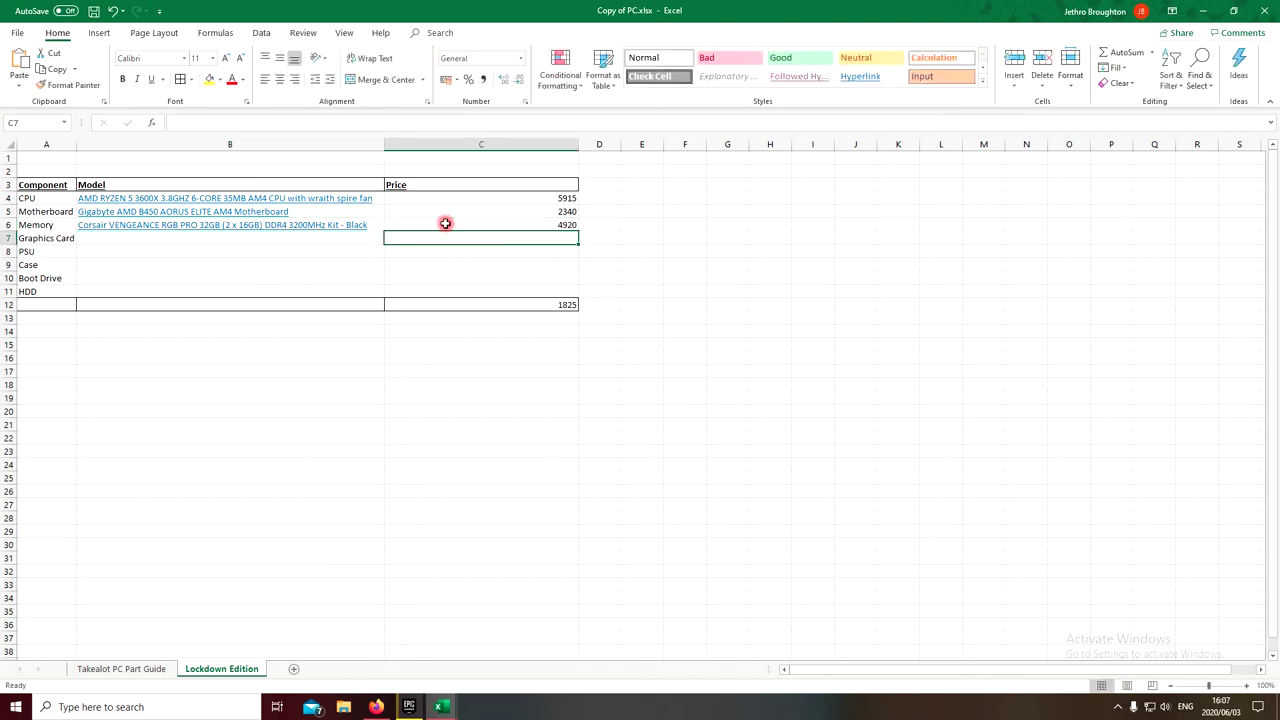
{"action": "left_click", "coordinate": [339, 237]}
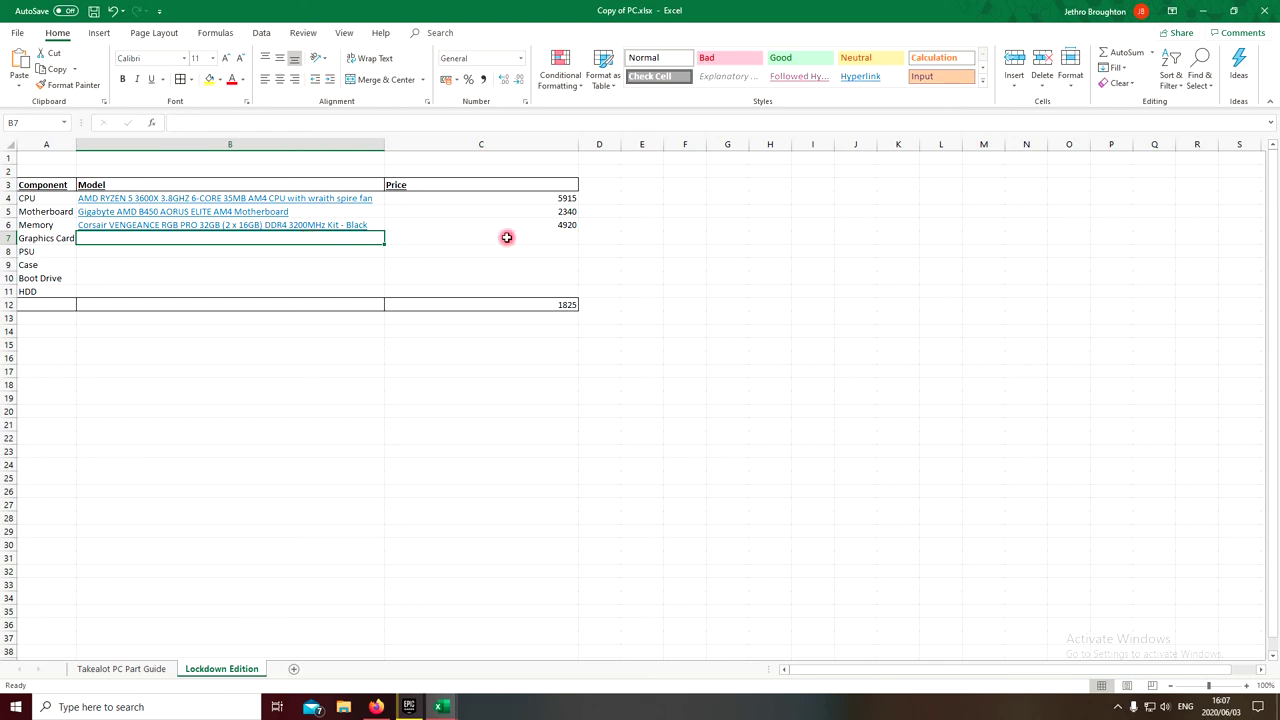
{"action": "left_click", "coordinate": [512, 224]}
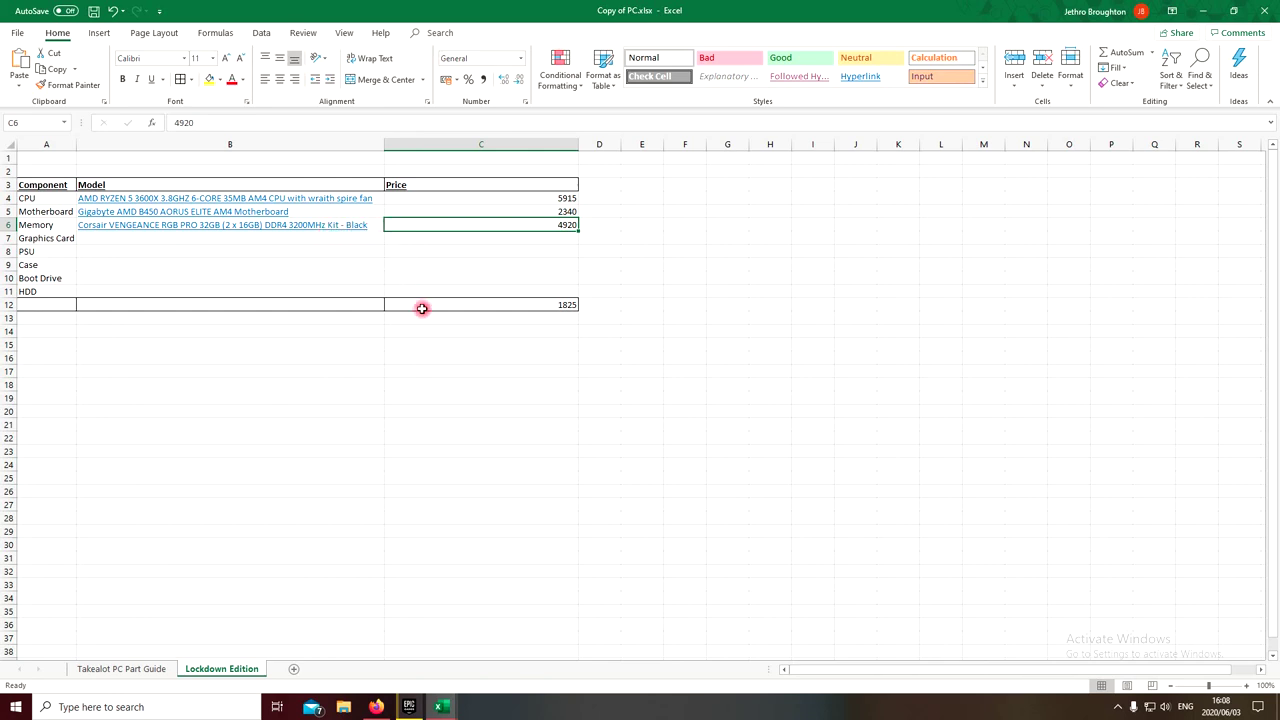
Switch to Firefox and look back through the memory modules and prices on the third RAM results page.
{"action": "left_click", "coordinate": [388, 710]}
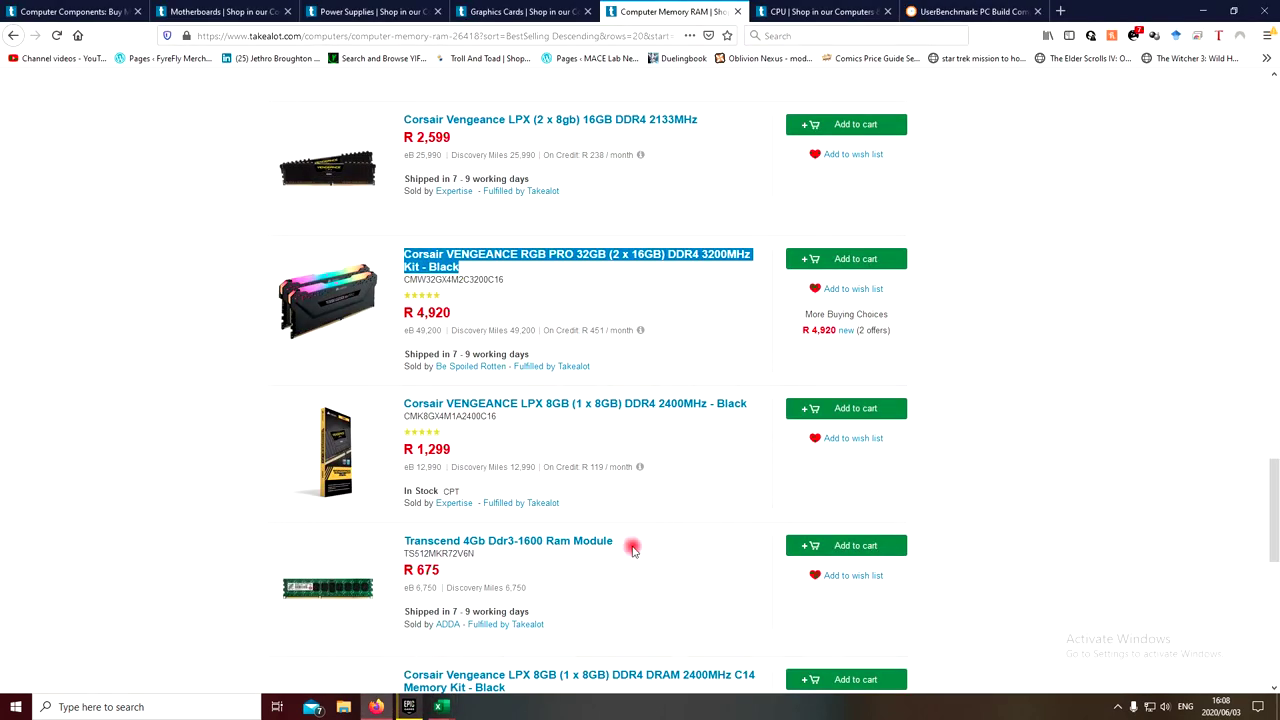
{"action": "scroll", "coordinate": [630, 547], "scroll_direction": "up", "scroll_amount": 2}
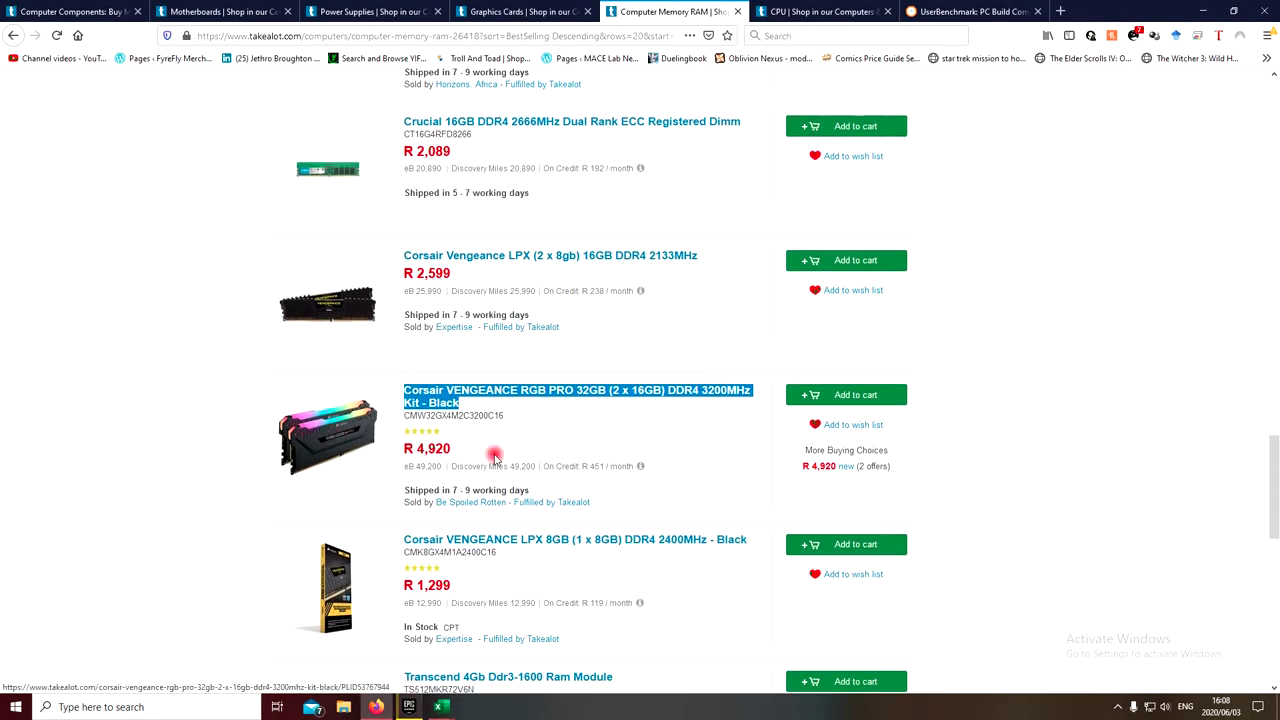
{"action": "scroll", "coordinate": [553, 413], "scroll_direction": "up", "scroll_amount": 10}
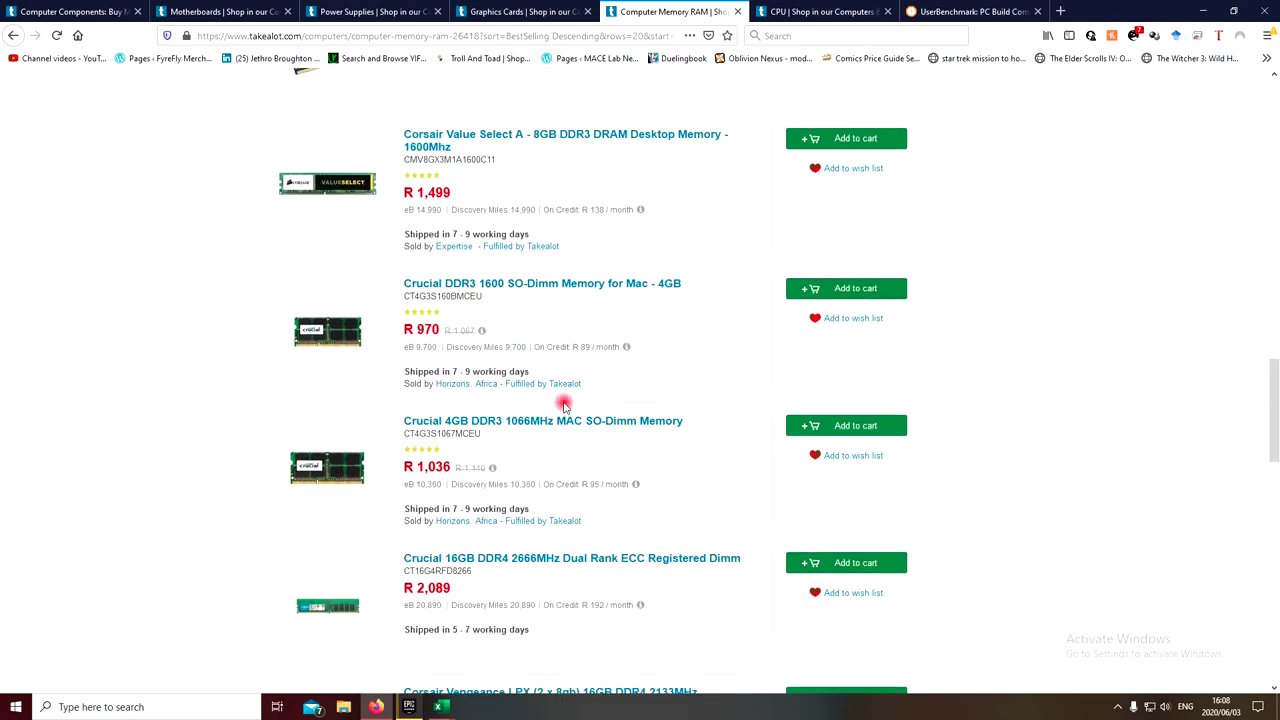
{"action": "scroll", "coordinate": [563, 405], "scroll_direction": "up", "scroll_amount": 10}
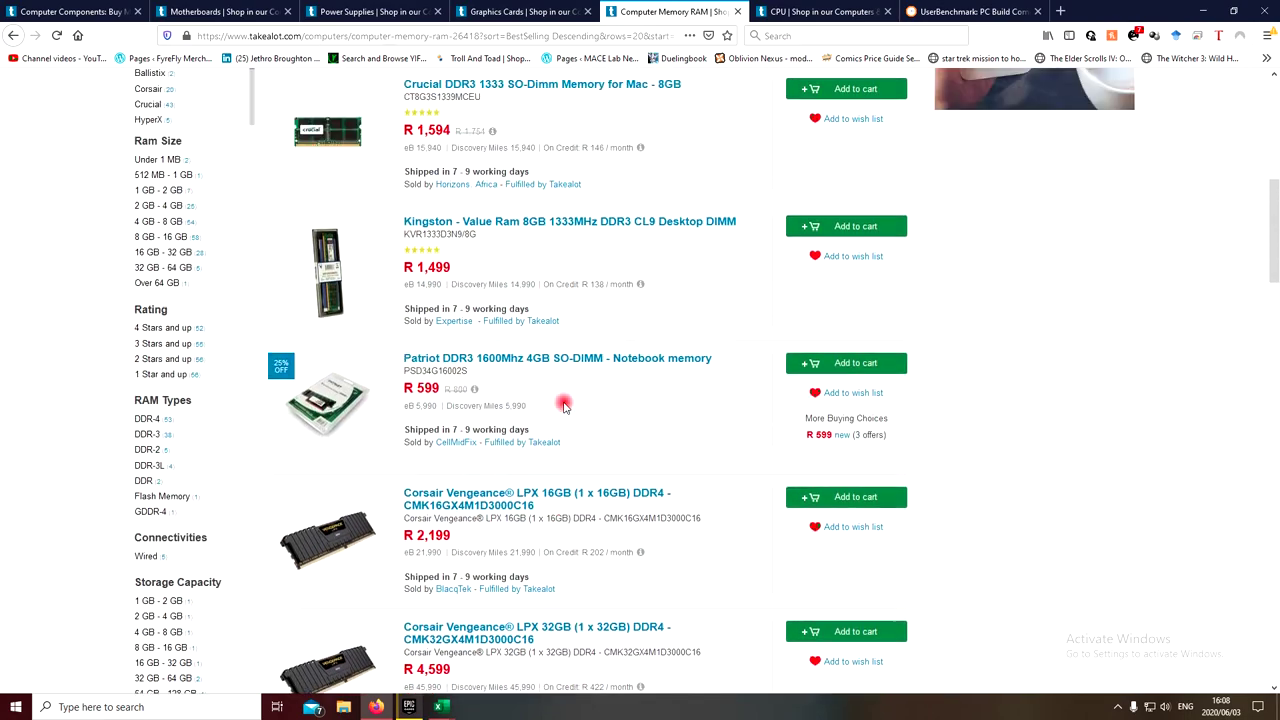
{"action": "scroll", "coordinate": [563, 405], "scroll_direction": "down", "scroll_amount": 4}
{"action": "scroll", "coordinate": [563, 405], "scroll_direction": "up", "scroll_amount": 4}
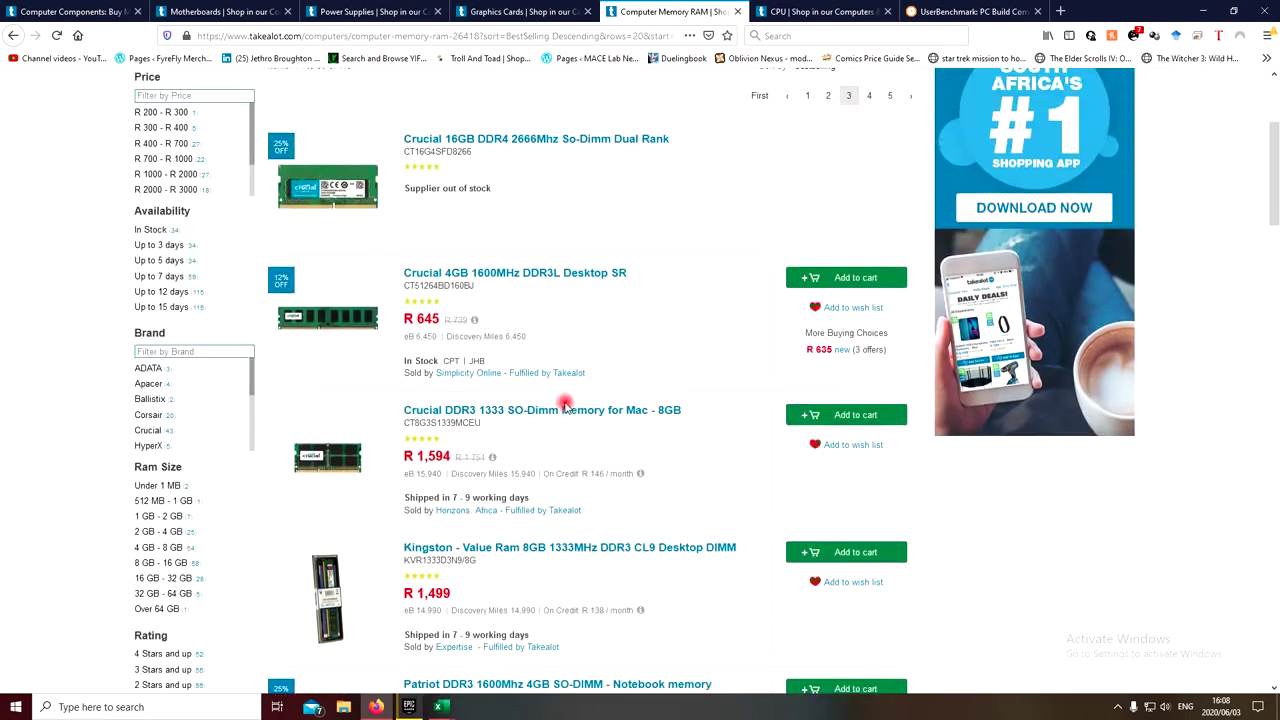
Open the second RAM results page and review its kits, including the Corsair VENGEANCE RGB PRO 16GB.
{"action": "left_click", "coordinate": [832, 344]}
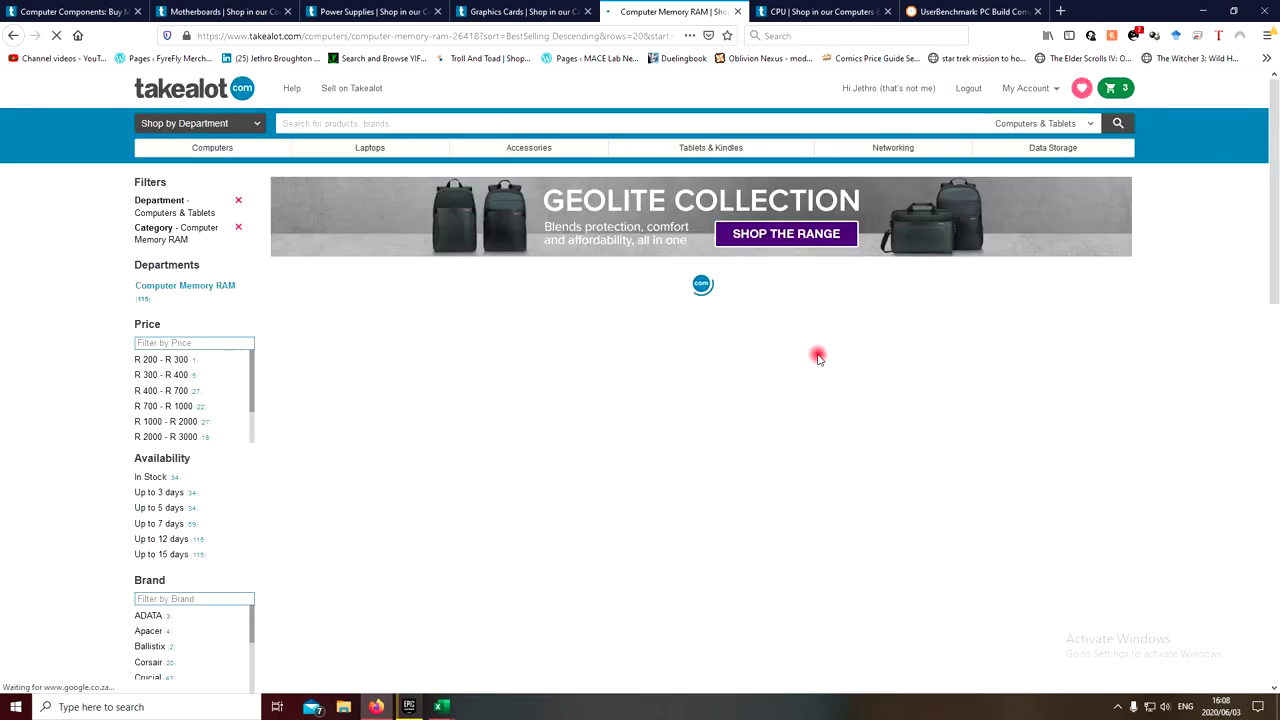
{"action": "scroll", "coordinate": [645, 446], "scroll_direction": "down", "scroll_amount": 5}
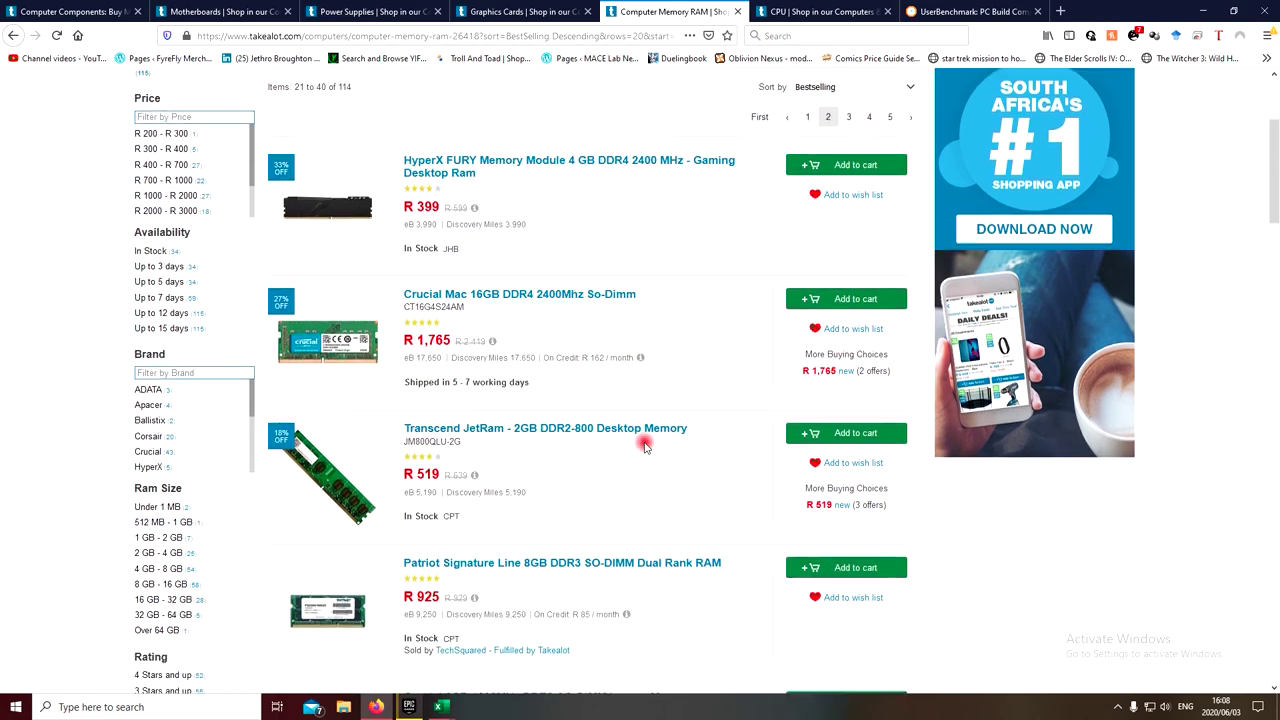
{"action": "scroll", "coordinate": [645, 446], "scroll_direction": "down", "scroll_amount": 7}
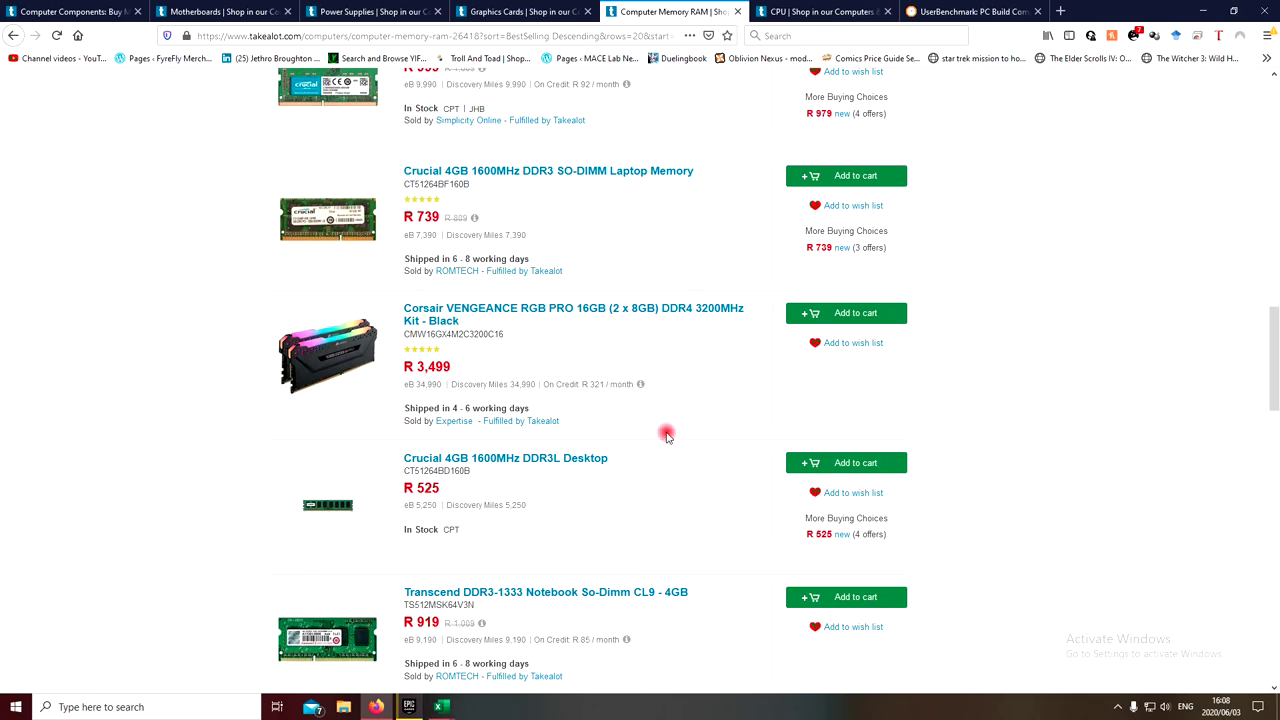
{"action": "scroll", "coordinate": [516, 341], "scroll_direction": "down", "scroll_amount": 5}
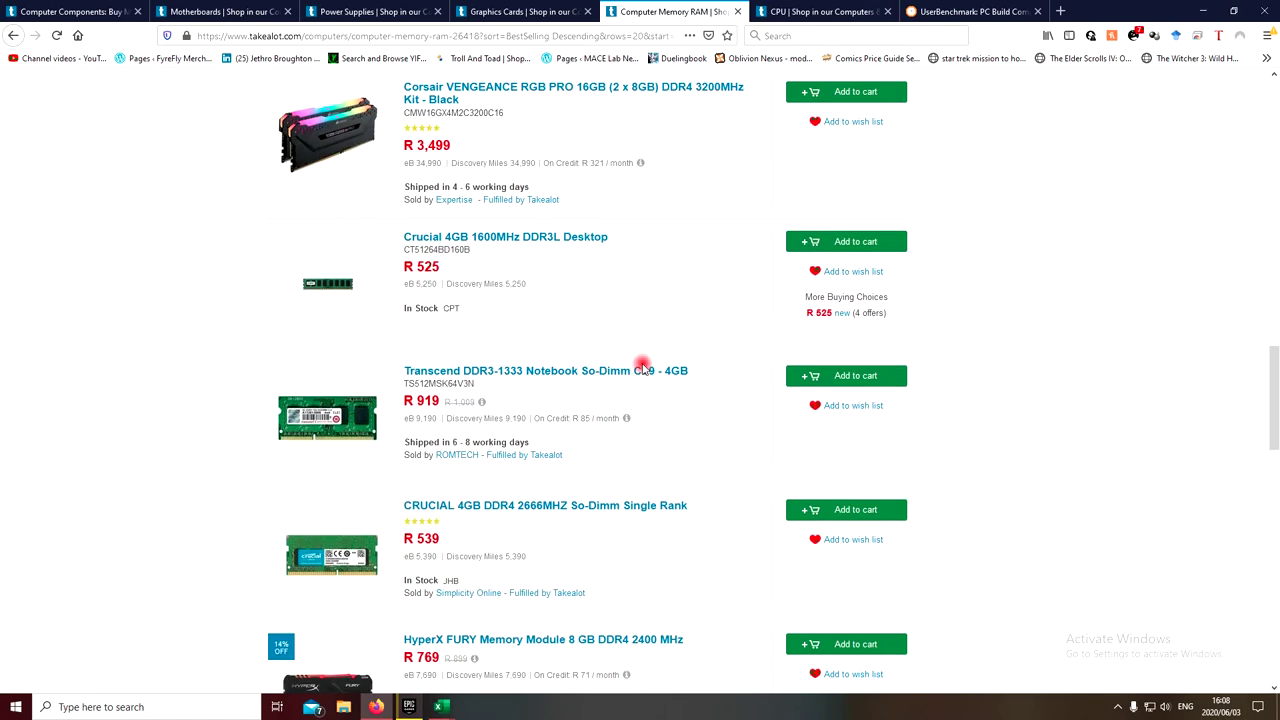
{"action": "scroll", "coordinate": [643, 366], "scroll_direction": "down", "scroll_amount": 9}
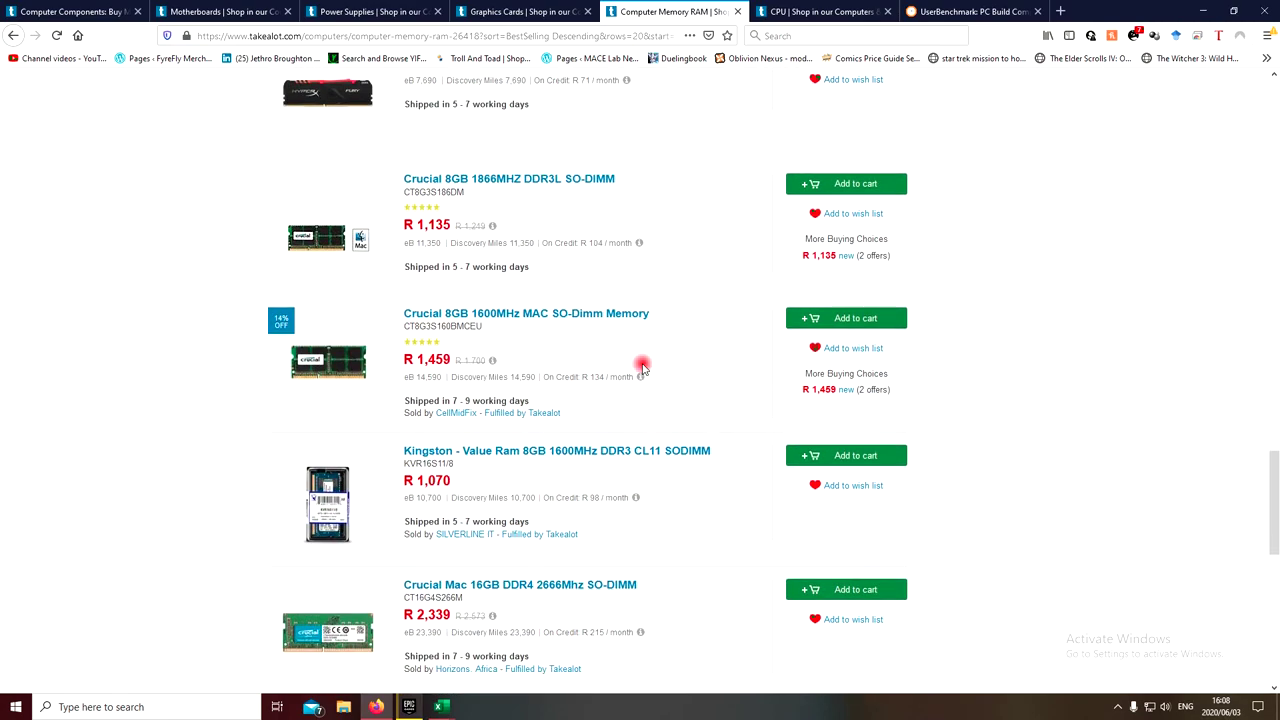
{"action": "scroll", "coordinate": [643, 366], "scroll_direction": "up", "scroll_amount": 15}
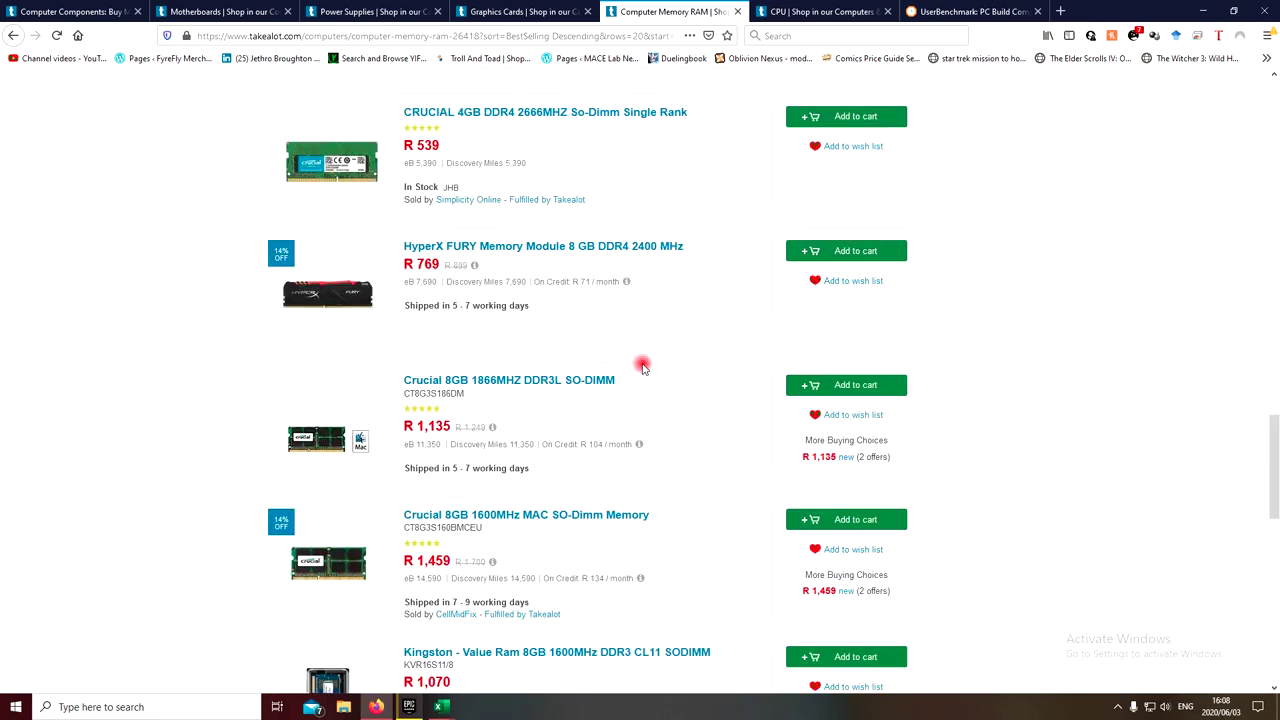
{"action": "scroll", "coordinate": [643, 366], "scroll_direction": "up", "scroll_amount": 4}
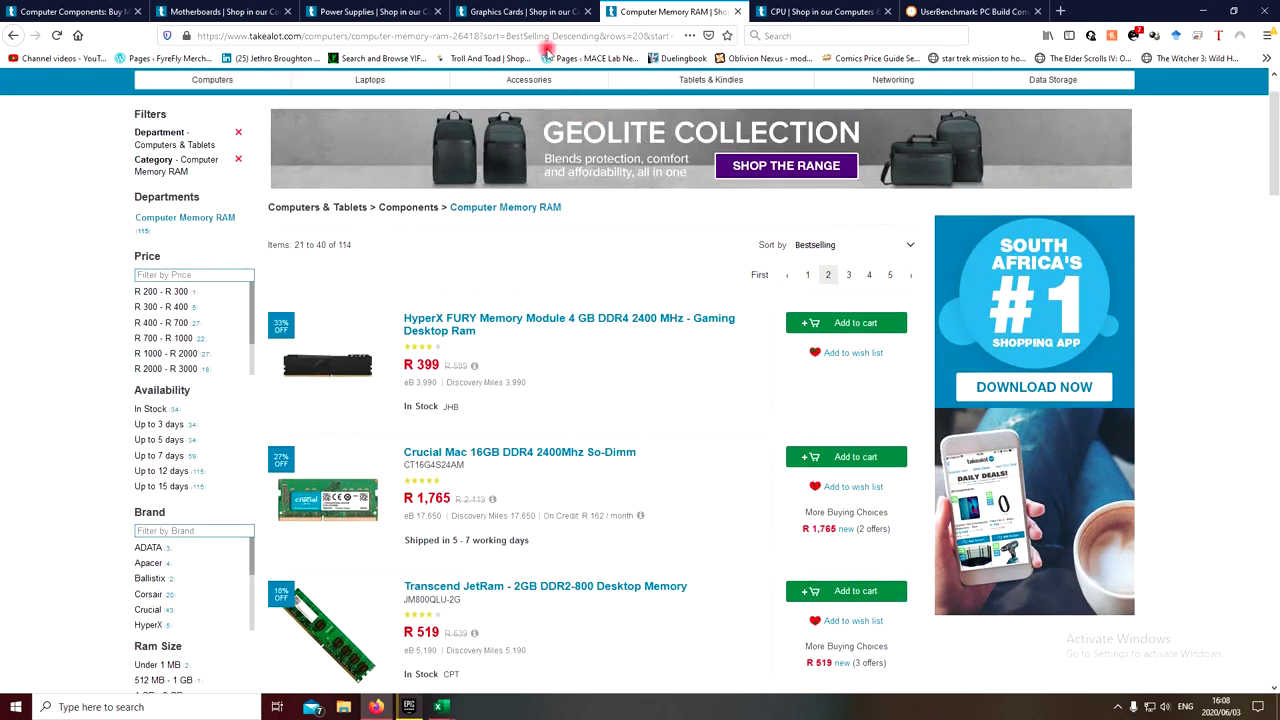
Switch to the Takealot Graphics Cards listing and compare the GTX 1050Ti, GTX 1660 SUPER and GTX 1650 SUPER cards.
{"action": "left_click", "coordinate": [508, 10]}
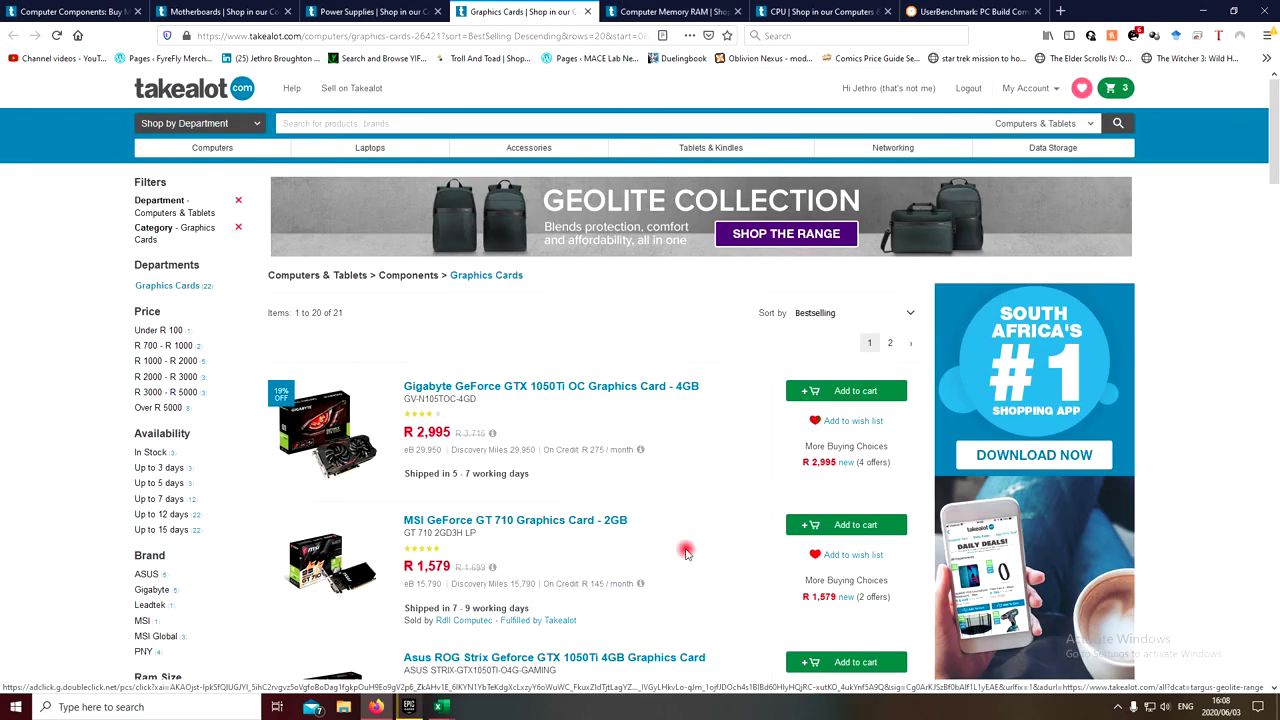
{"action": "scroll", "coordinate": [694, 566], "scroll_direction": "down", "scroll_amount": 2}
{"action": "scroll", "coordinate": [694, 567], "scroll_direction": "down", "scroll_amount": 1}
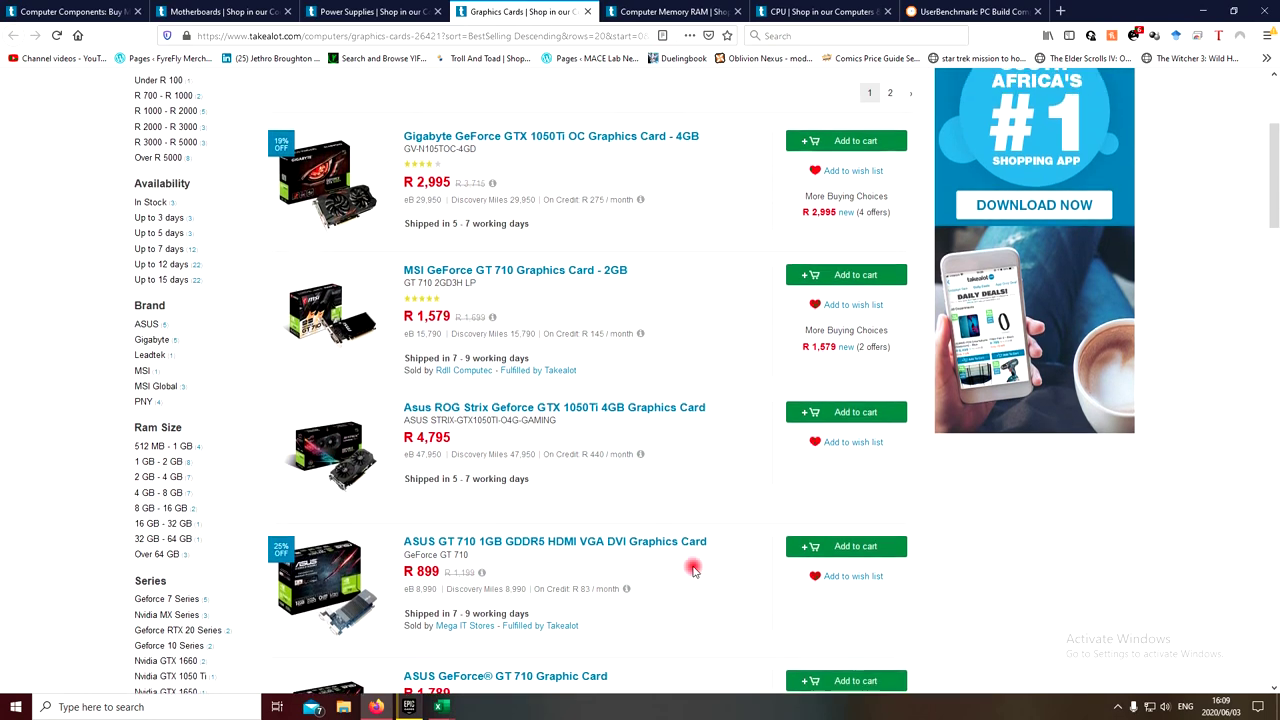
{"action": "scroll", "coordinate": [694, 567], "scroll_direction": "up", "scroll_amount": 2}
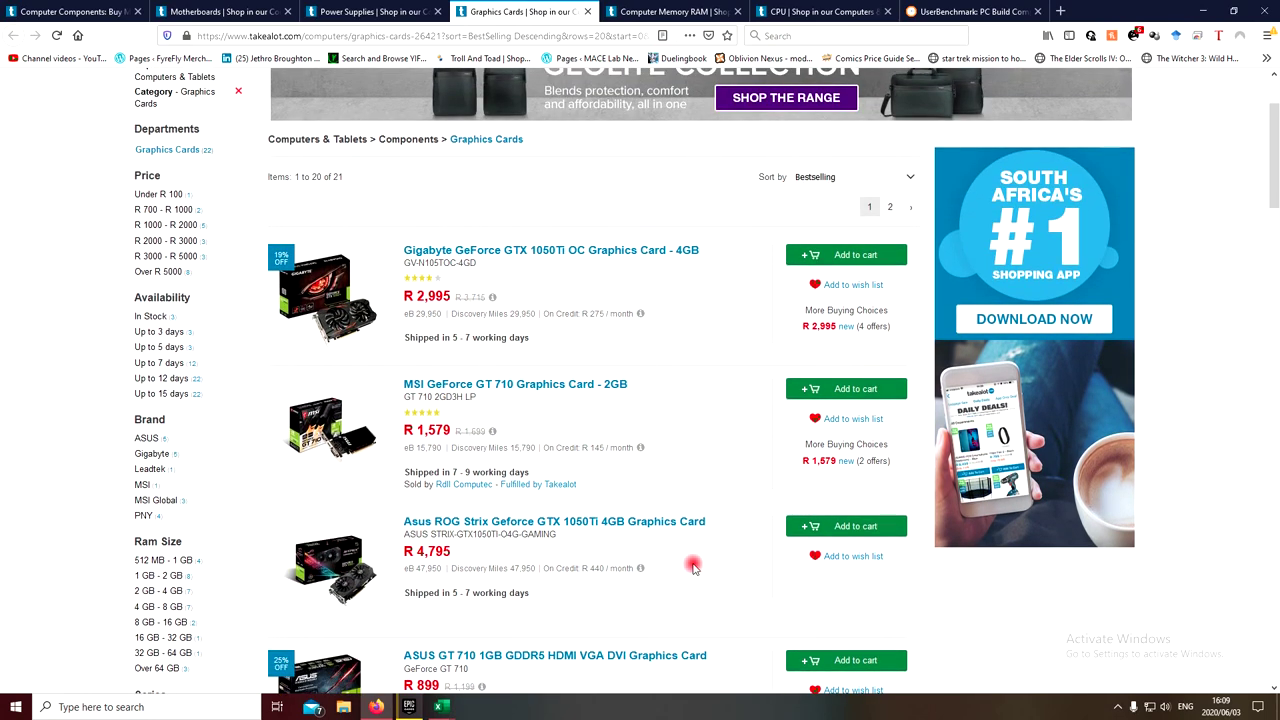
{"action": "scroll", "coordinate": [694, 566], "scroll_direction": "down", "scroll_amount": 2}
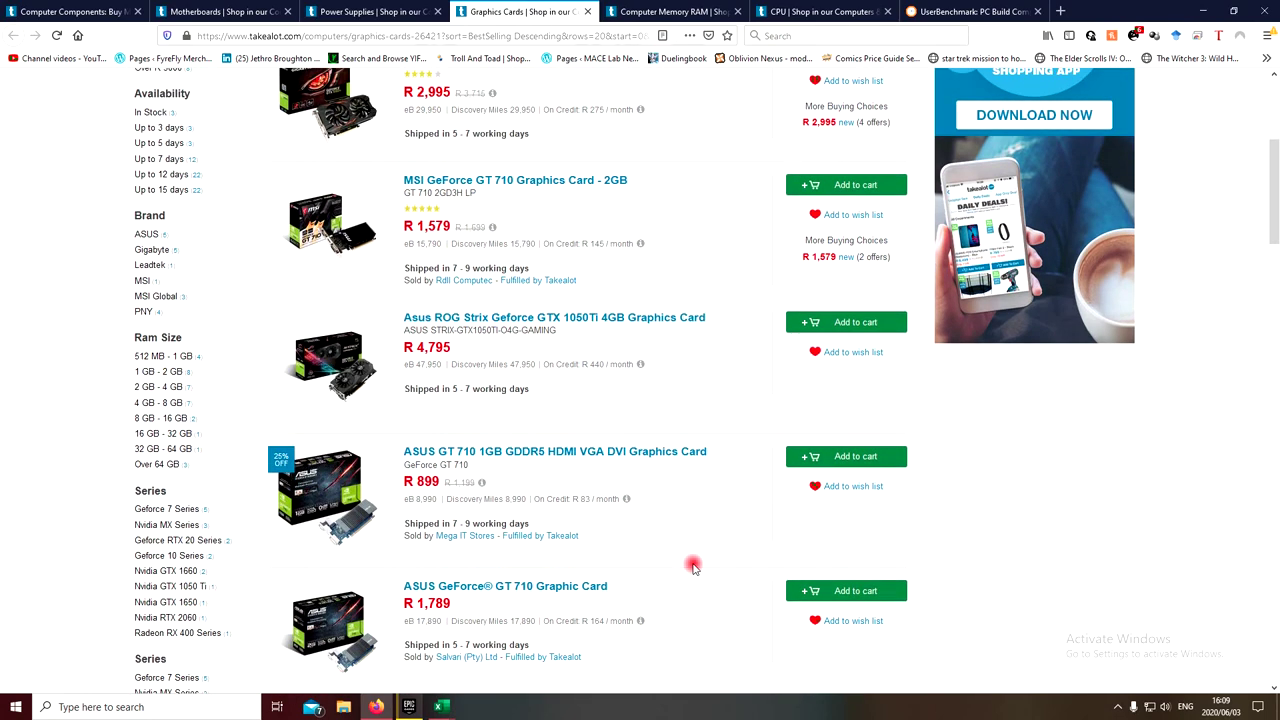
{"action": "scroll", "coordinate": [694, 566], "scroll_direction": "down", "scroll_amount": 3}
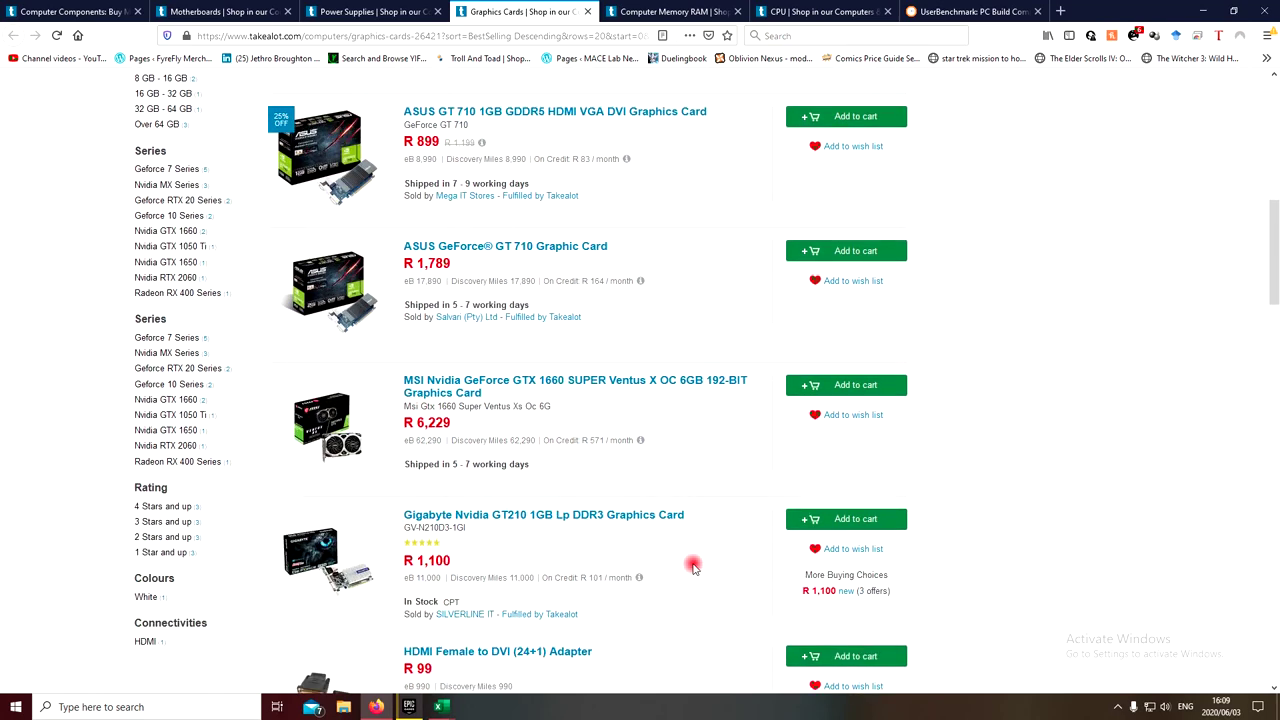
{"action": "scroll", "coordinate": [694, 567], "scroll_direction": "down", "scroll_amount": 4}
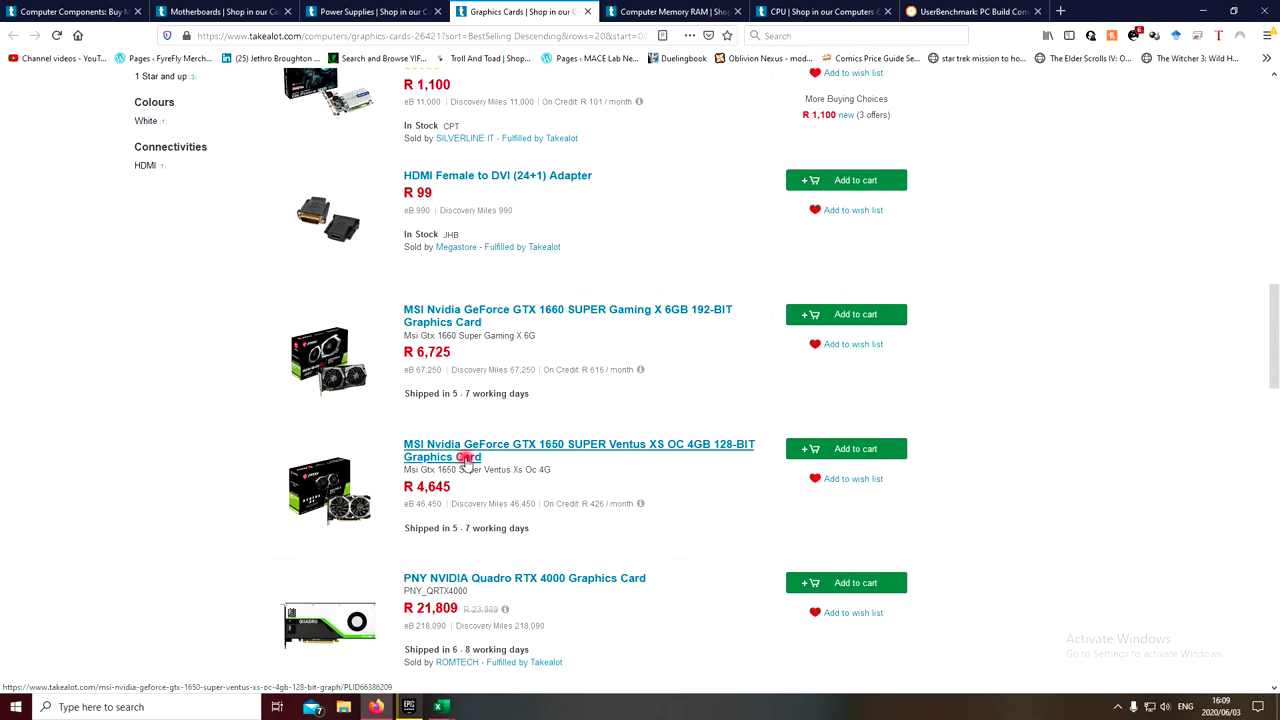
{"action": "scroll", "coordinate": [465, 457], "scroll_direction": "up", "scroll_amount": 3}
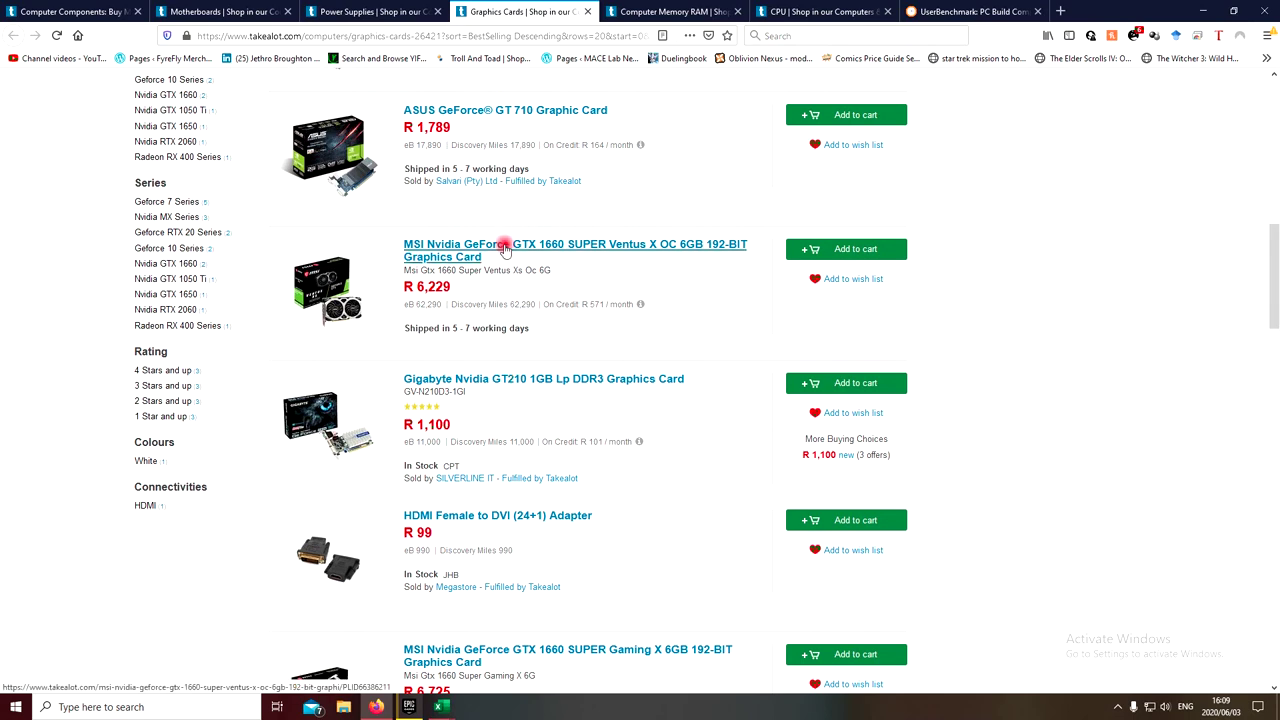
{"action": "scroll", "coordinate": [537, 466], "scroll_direction": "down", "scroll_amount": 4}
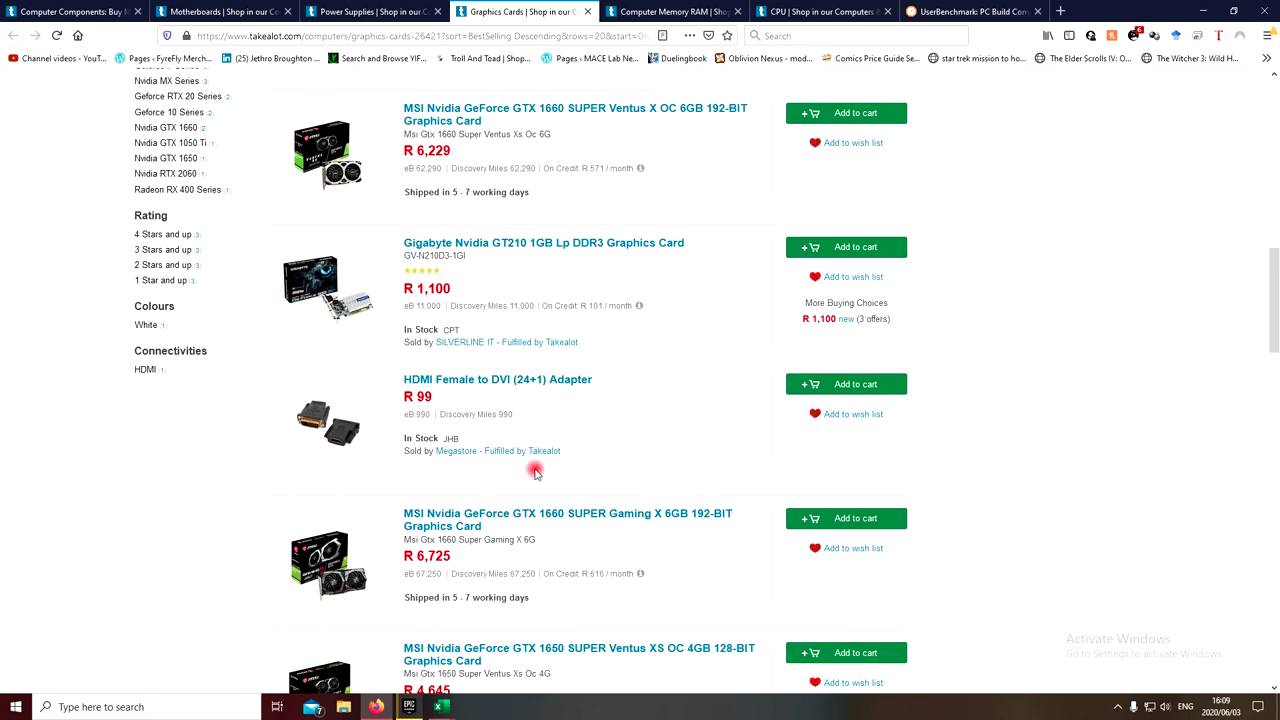
{"action": "scroll", "coordinate": [673, 462], "scroll_direction": "down", "scroll_amount": 3}
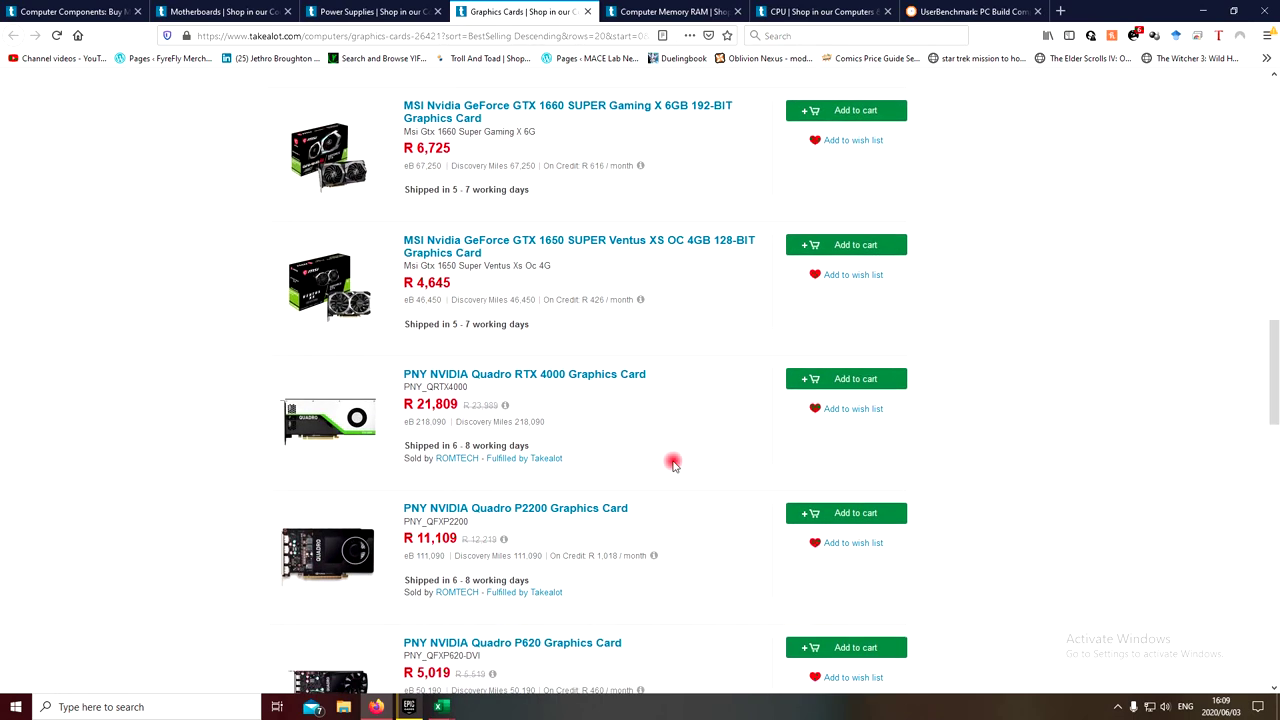
Look through the remaining cards on the first graphics card results page and open the second page.
{"action": "scroll", "coordinate": [673, 462], "scroll_direction": "down", "scroll_amount": 5}
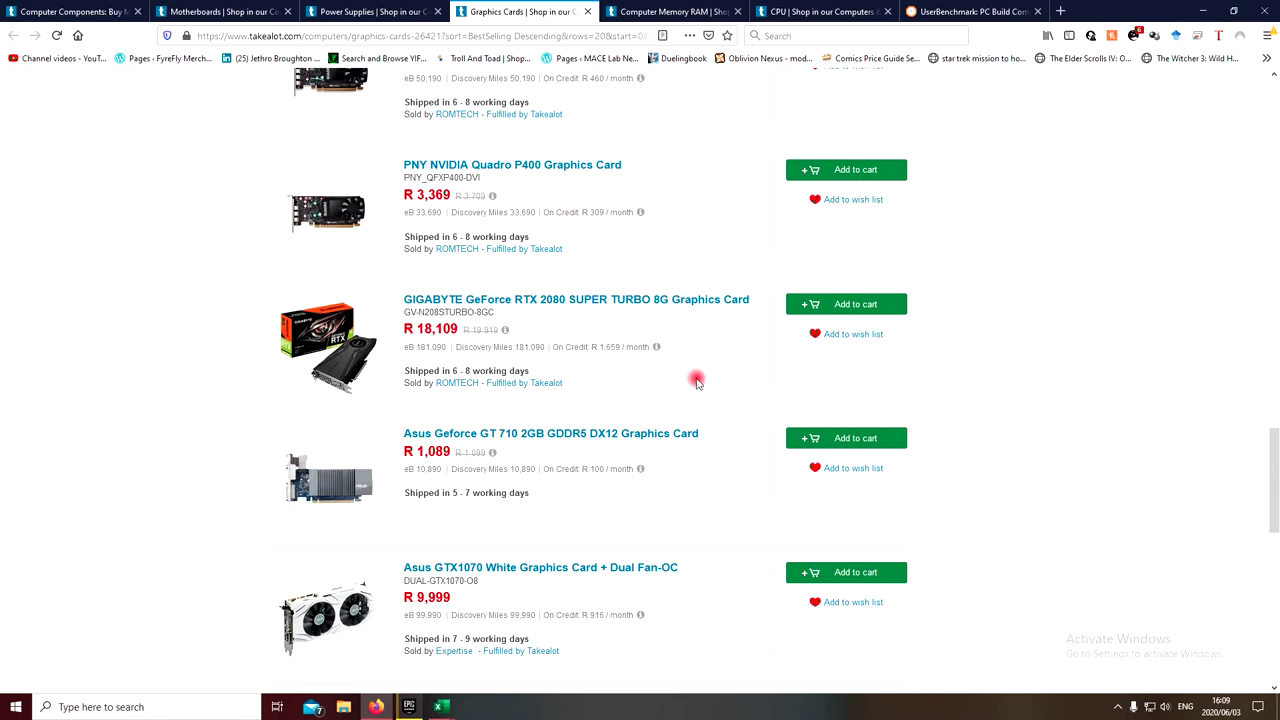
{"action": "scroll", "coordinate": [697, 381], "scroll_direction": "down", "scroll_amount": 5}
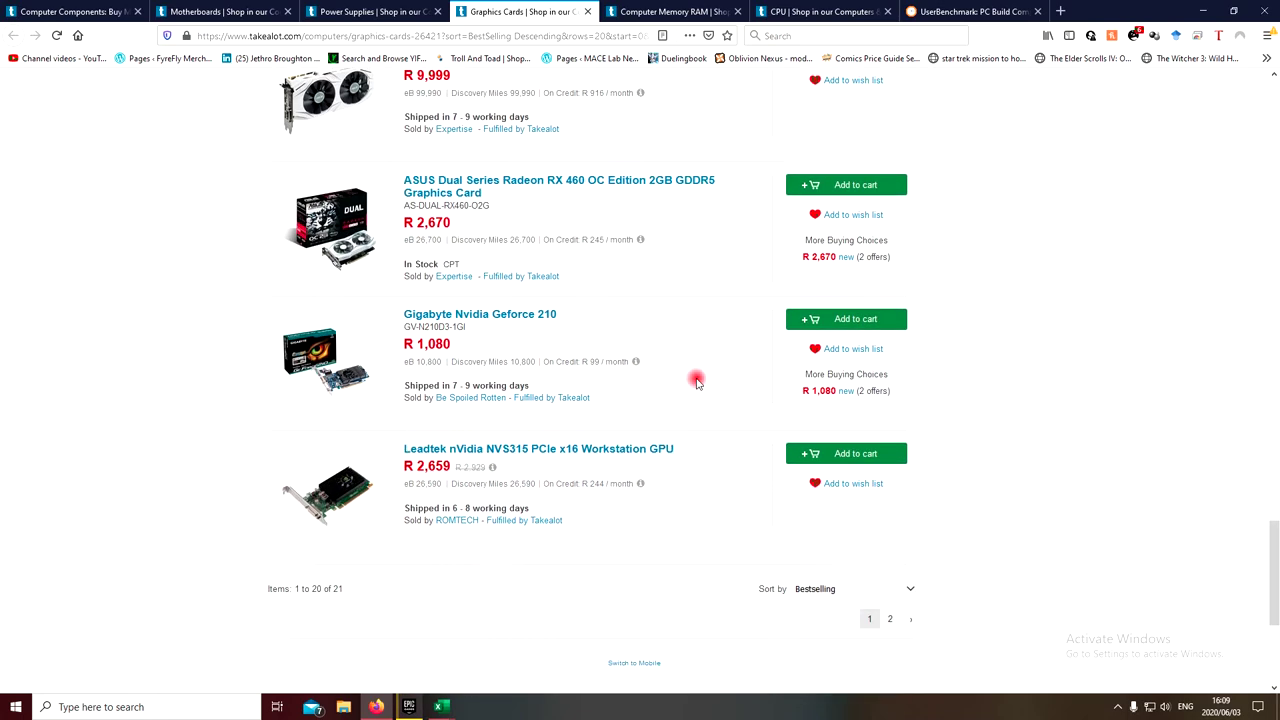
{"action": "scroll", "coordinate": [697, 381], "scroll_direction": "up", "scroll_amount": 3}
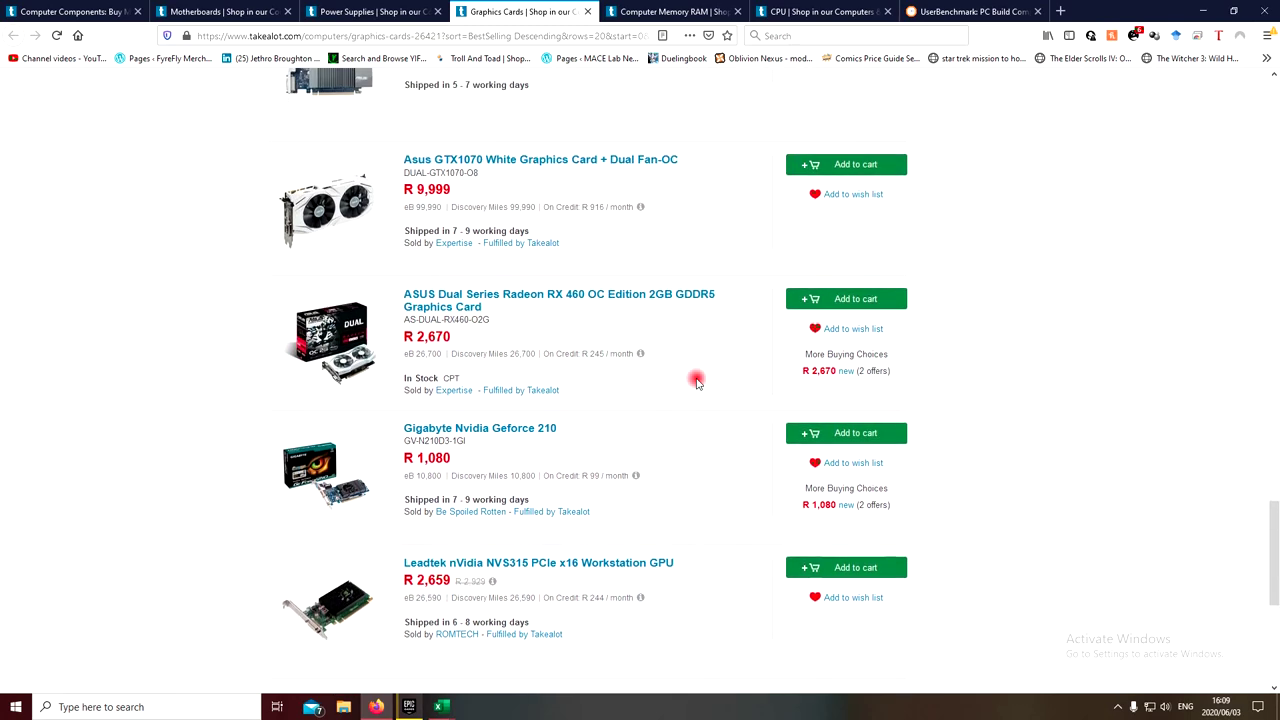
{"action": "scroll", "coordinate": [697, 381], "scroll_direction": "down", "scroll_amount": 4}
{"action": "scroll", "coordinate": [549, 346], "scroll_direction": "up", "scroll_amount": 3}
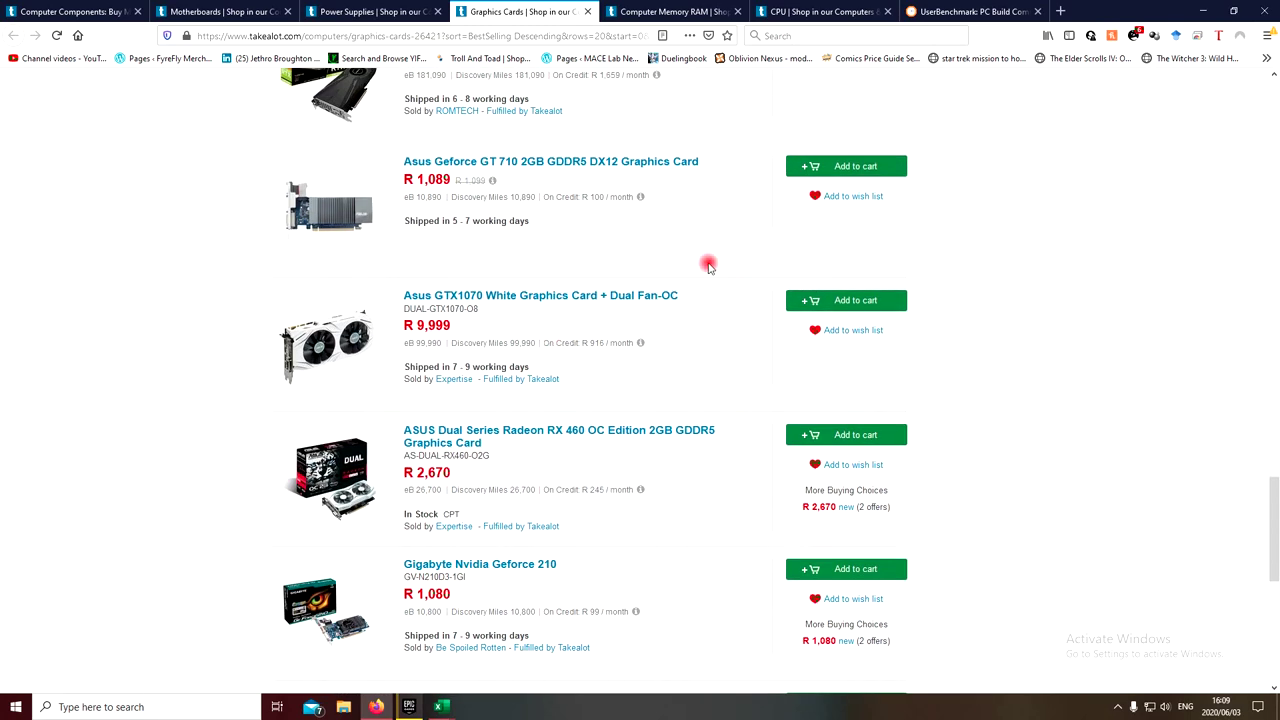
{"action": "scroll", "coordinate": [708, 265], "scroll_direction": "down", "scroll_amount": 3}
{"action": "left_click", "coordinate": [880, 529]}
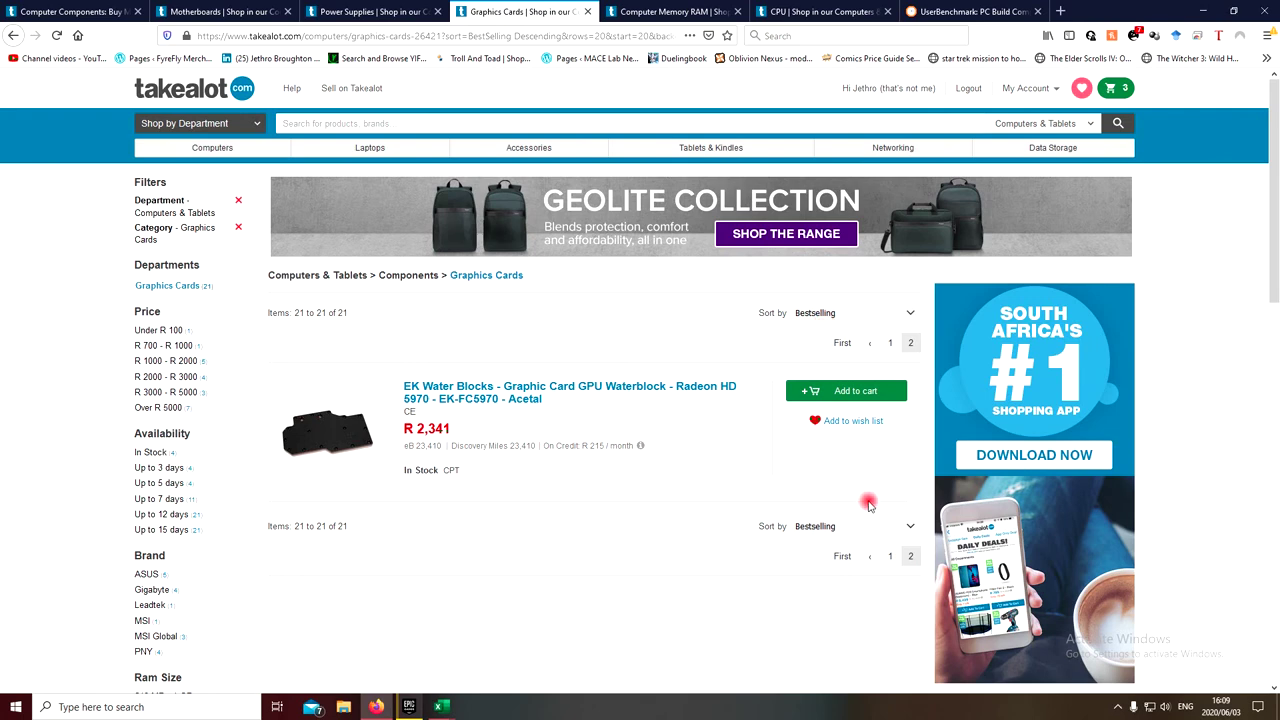
Return to the first graphics card results page and find the MSI GTX 1650 SUPER Ventus XS OC 4GB listing.
{"action": "left_click", "coordinate": [890, 556]}
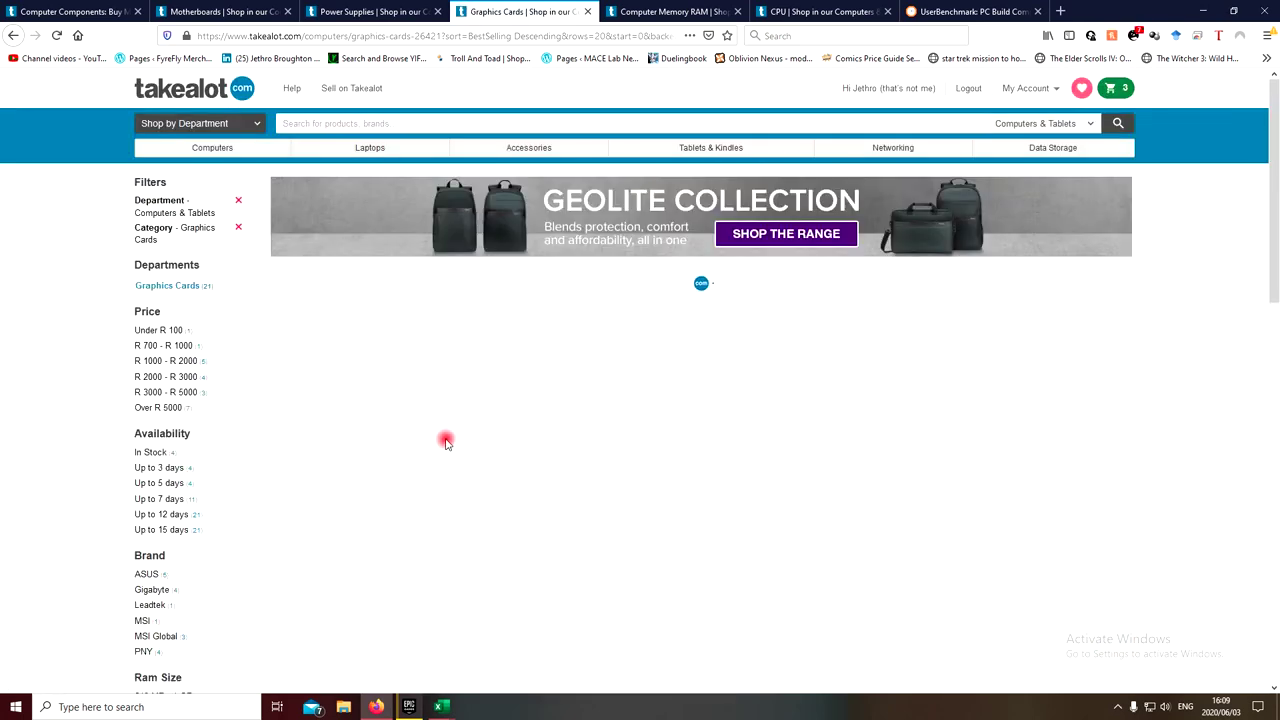
{"action": "scroll", "coordinate": [450, 441], "scroll_direction": "down", "scroll_amount": 6}
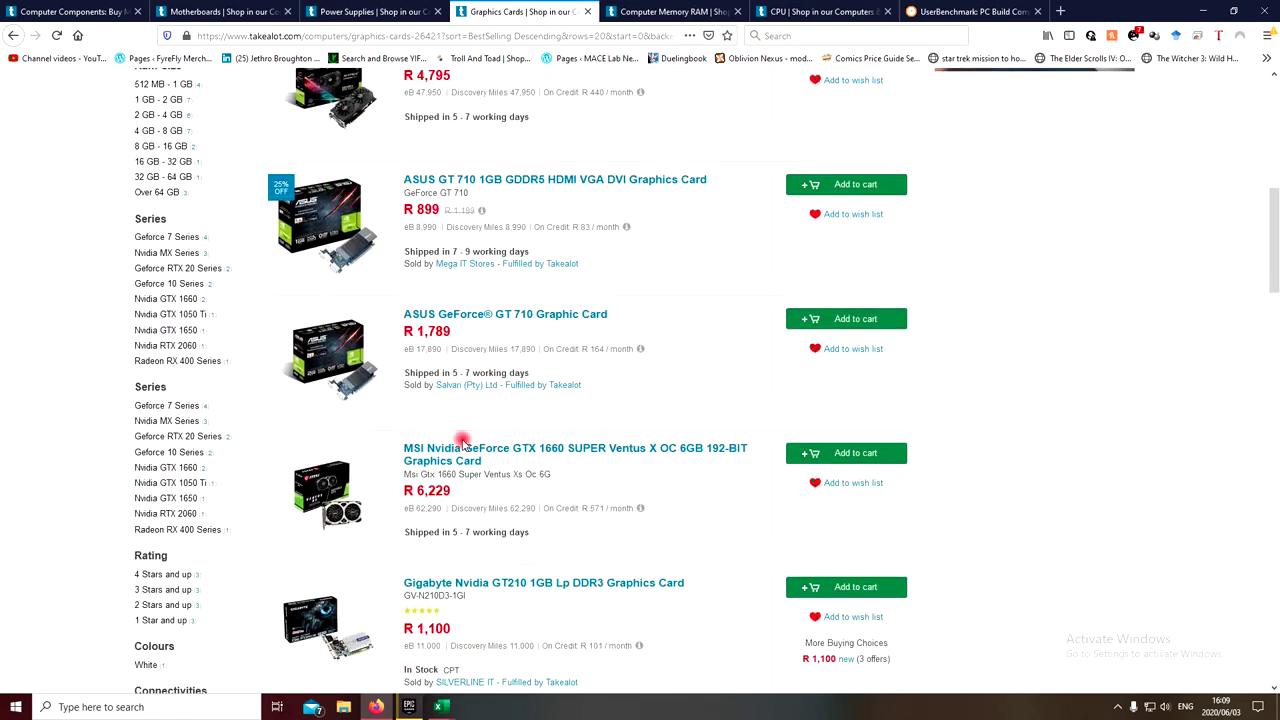
{"action": "scroll", "coordinate": [462, 440], "scroll_direction": "down", "scroll_amount": 5}
{"action": "scroll", "coordinate": [470, 441], "scroll_direction": "down", "scroll_amount": 1}
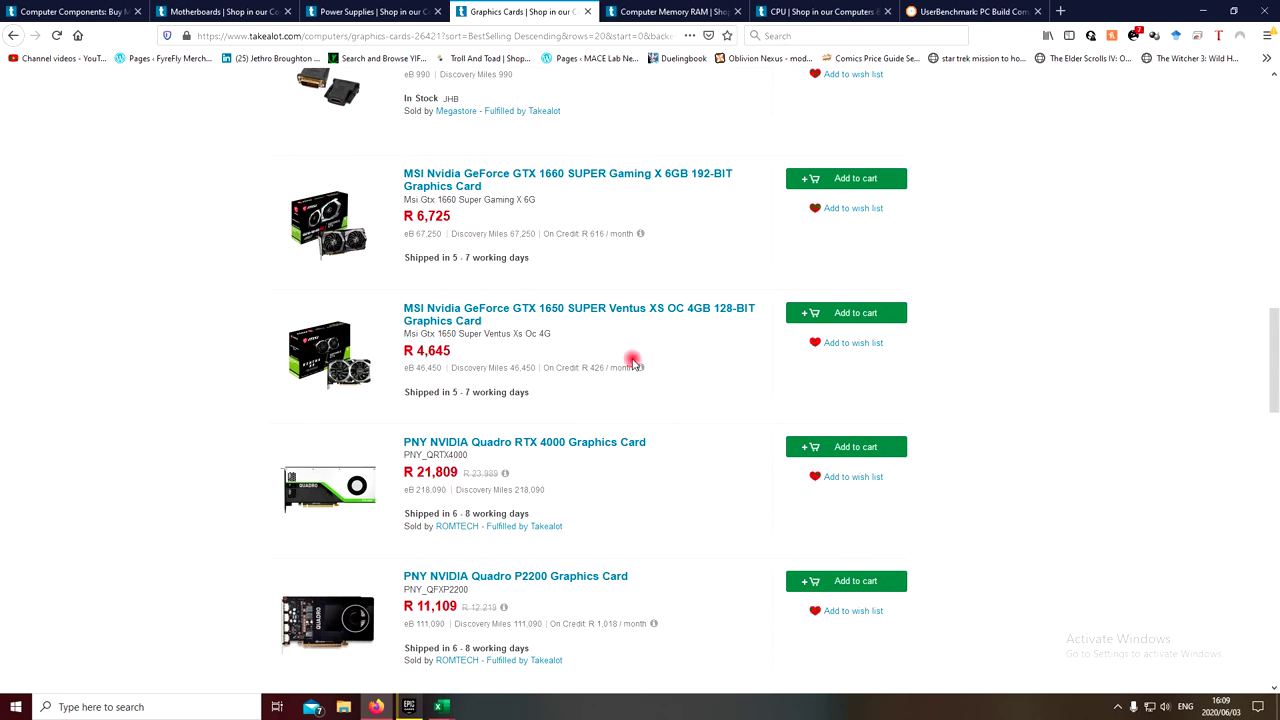
{"action": "scroll", "coordinate": [514, 331], "scroll_direction": "up", "scroll_amount": 1}
{"action": "scroll", "coordinate": [514, 331], "scroll_direction": "up", "scroll_amount": 1}
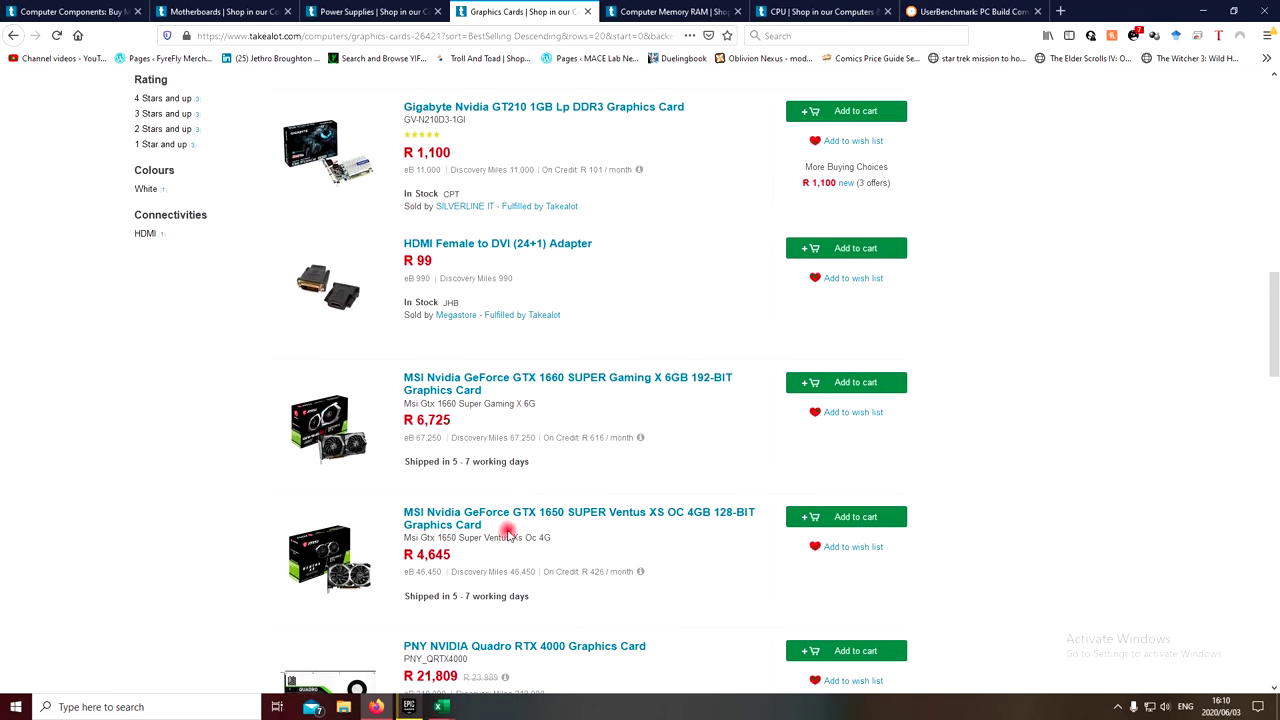
Copy the MSI Nvidia GeForce GTX 1650 SUPER Ventus XS OC 4GB listing title into the Graphics Card model cell in Excel.
{"action": "left_click_drag", "start_coordinate": [508, 534], "coordinate": [400, 518]}
{"action": "key", "text": "ctrl+c"}
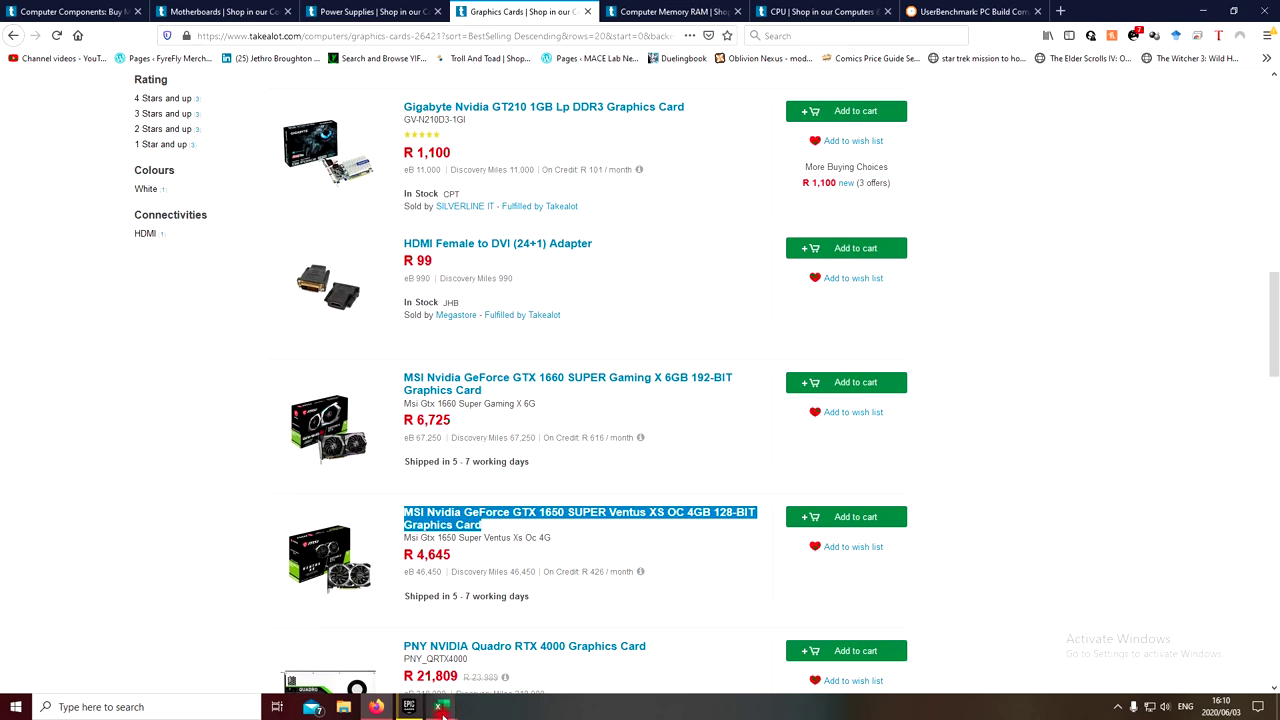
{"action": "mouse_move", "coordinate": [453, 712]}
{"action": "left_click", "coordinate": [474, 660]}
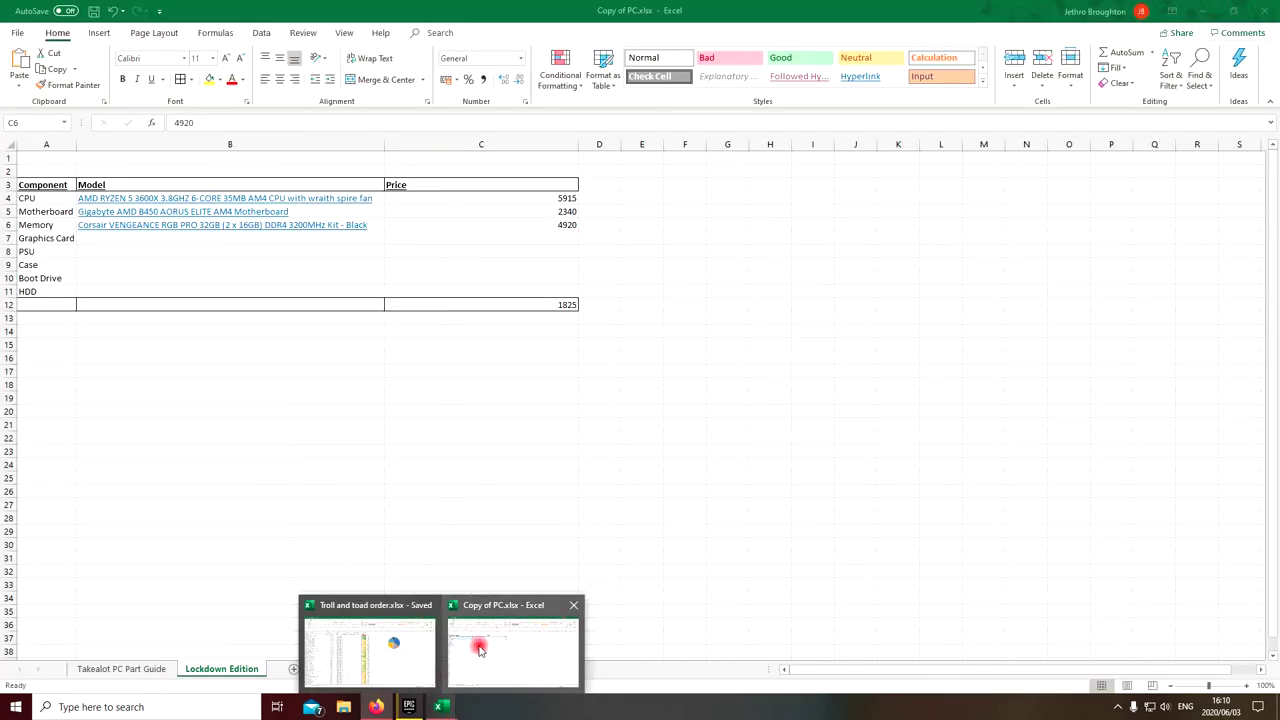
{"action": "left_click", "coordinate": [267, 241]}
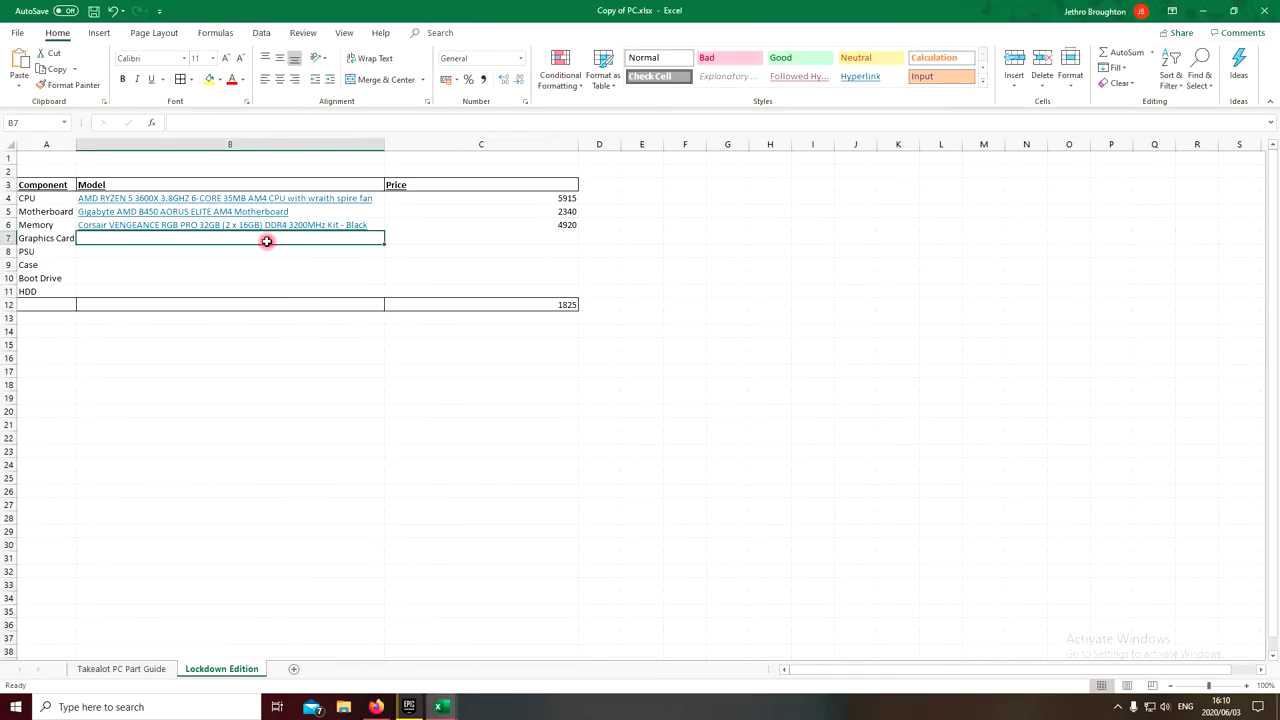
{"action": "key", "text": "ctrl+v"}
Enter 4645 as the graphics card price and widen the Model column to fit the full card name.
{"action": "left_click", "coordinate": [453, 239]}
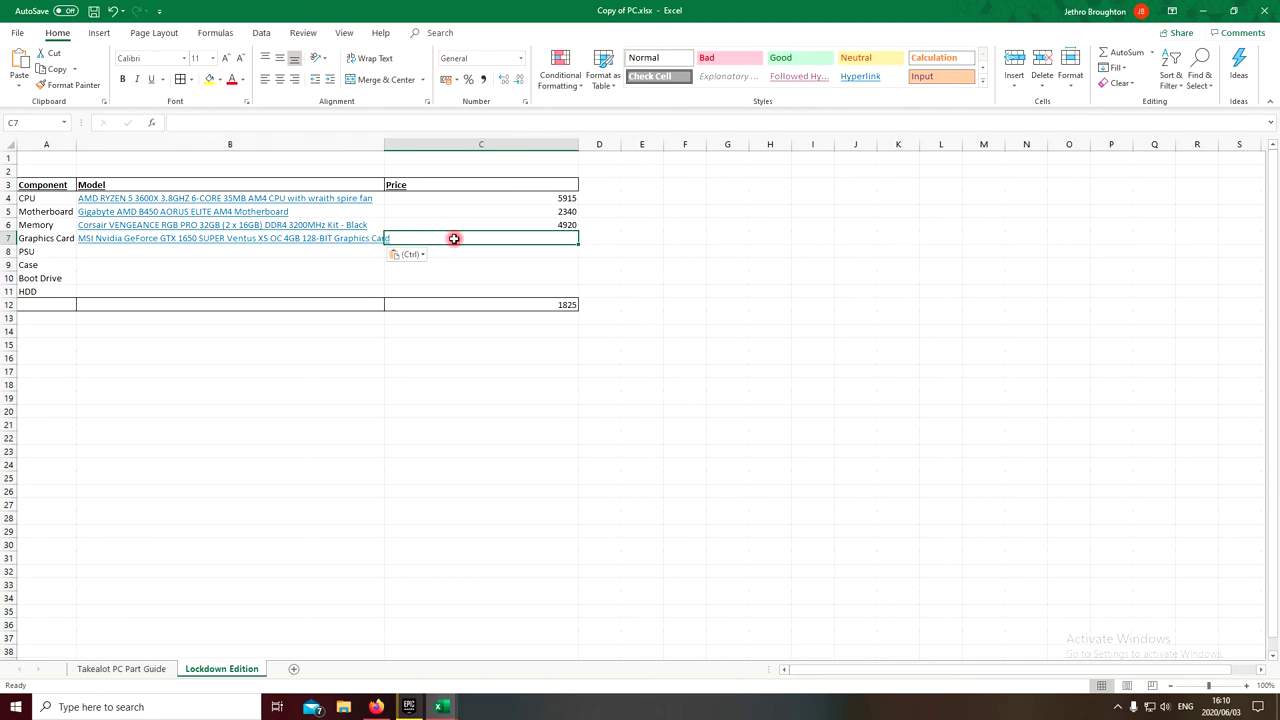
{"action": "type", "text": "4645"}
{"action": "key", "text": "Return"}
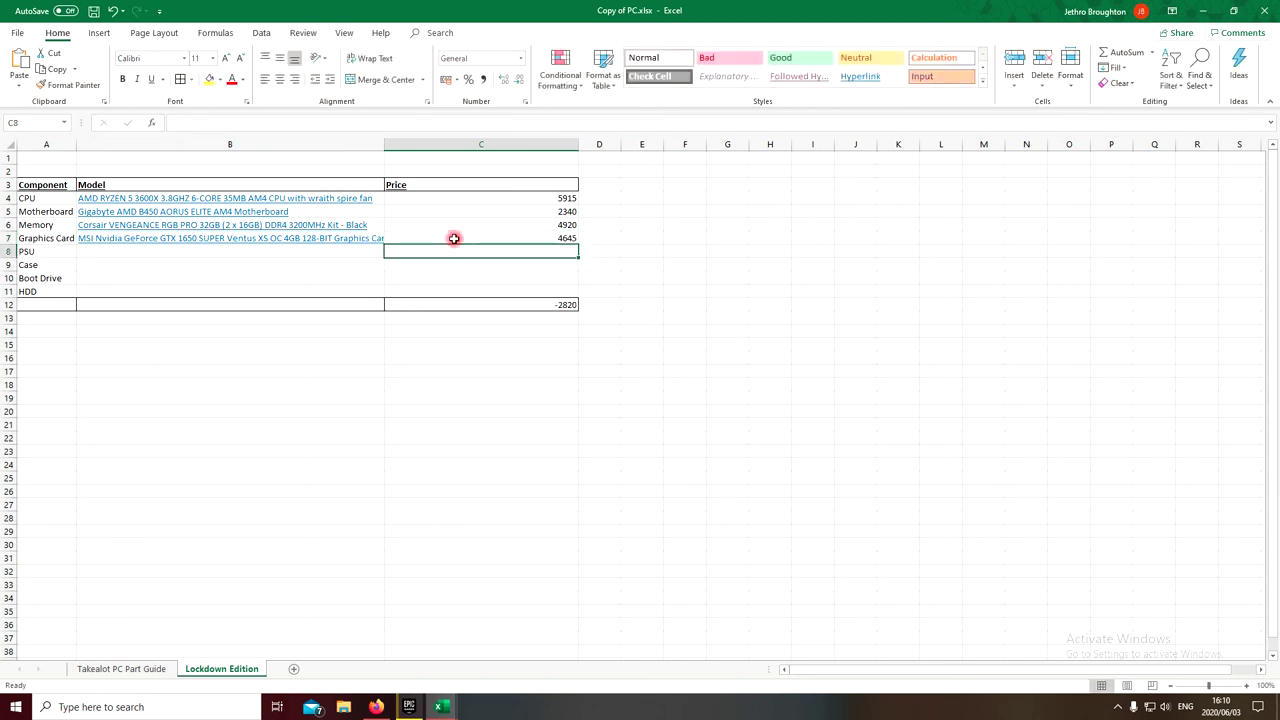
{"action": "left_click", "coordinate": [298, 250]}
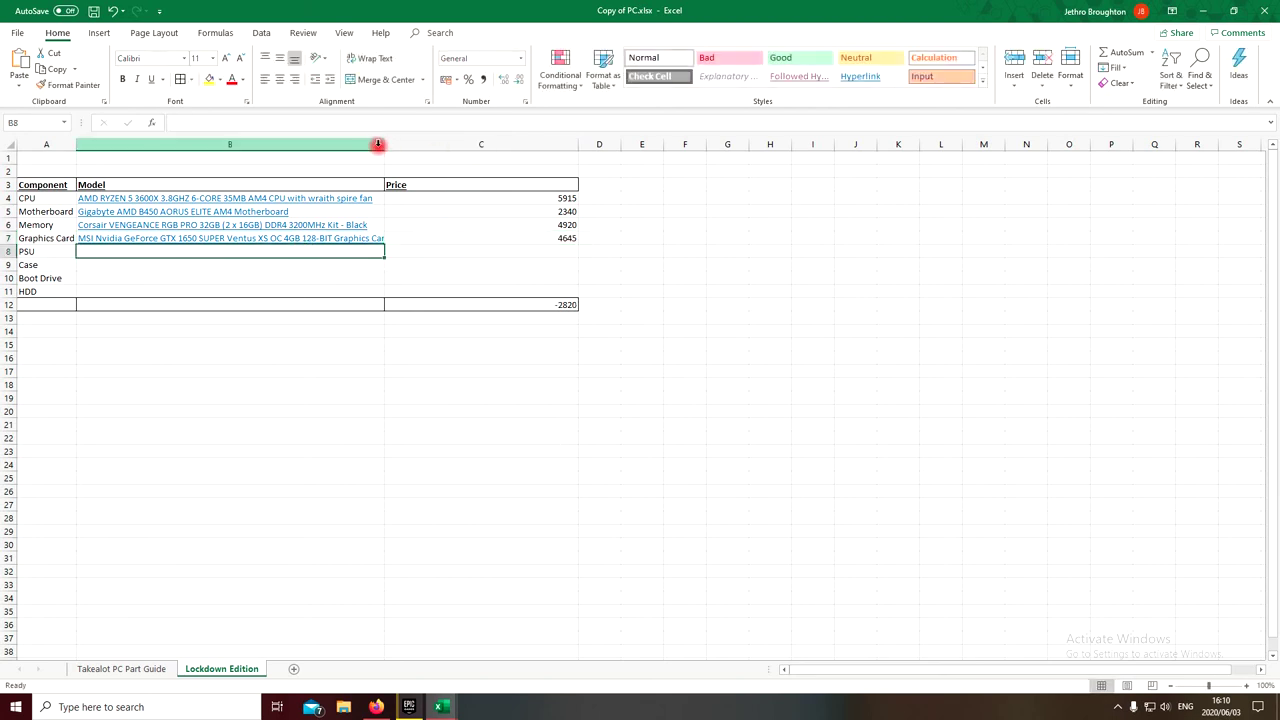
{"action": "left_click_drag", "start_coordinate": [384, 144], "coordinate": [402, 144]}
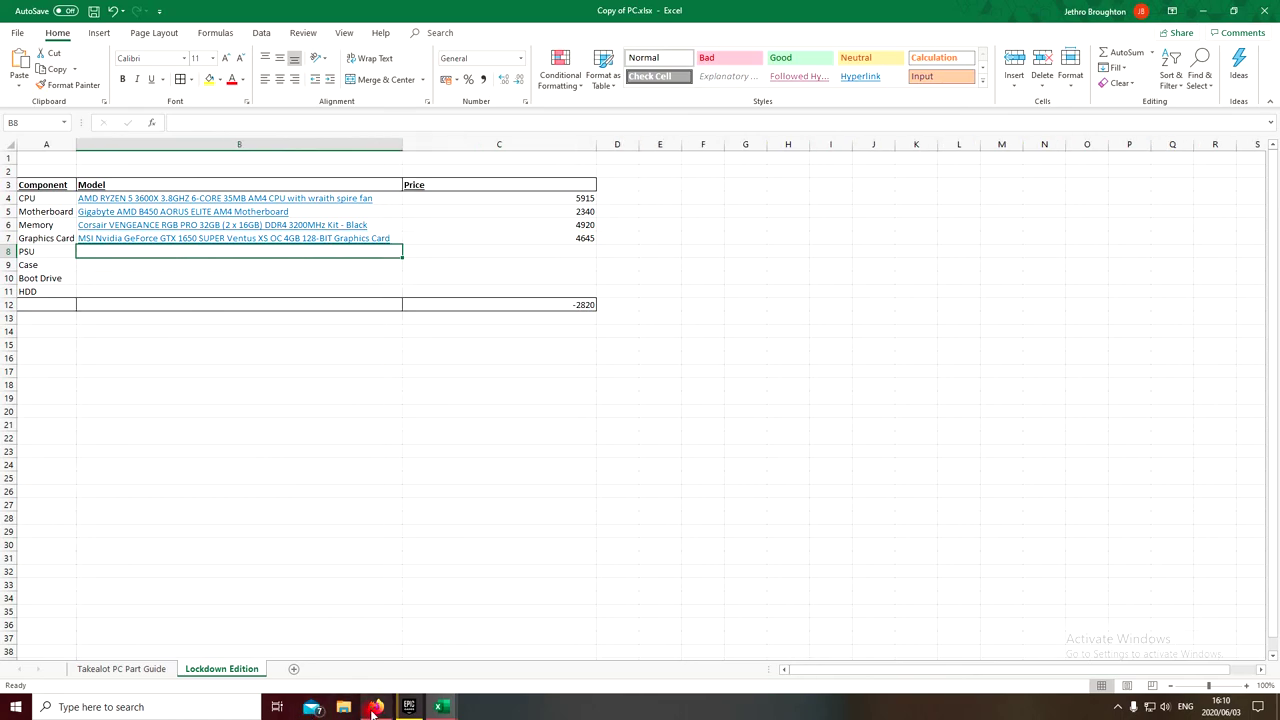
Switch to the Takealot Power Supplies listing, look through its first results page and open the second page.
{"action": "mouse_move", "coordinate": [376, 706]}
{"action": "left_click", "coordinate": [398, 655]}
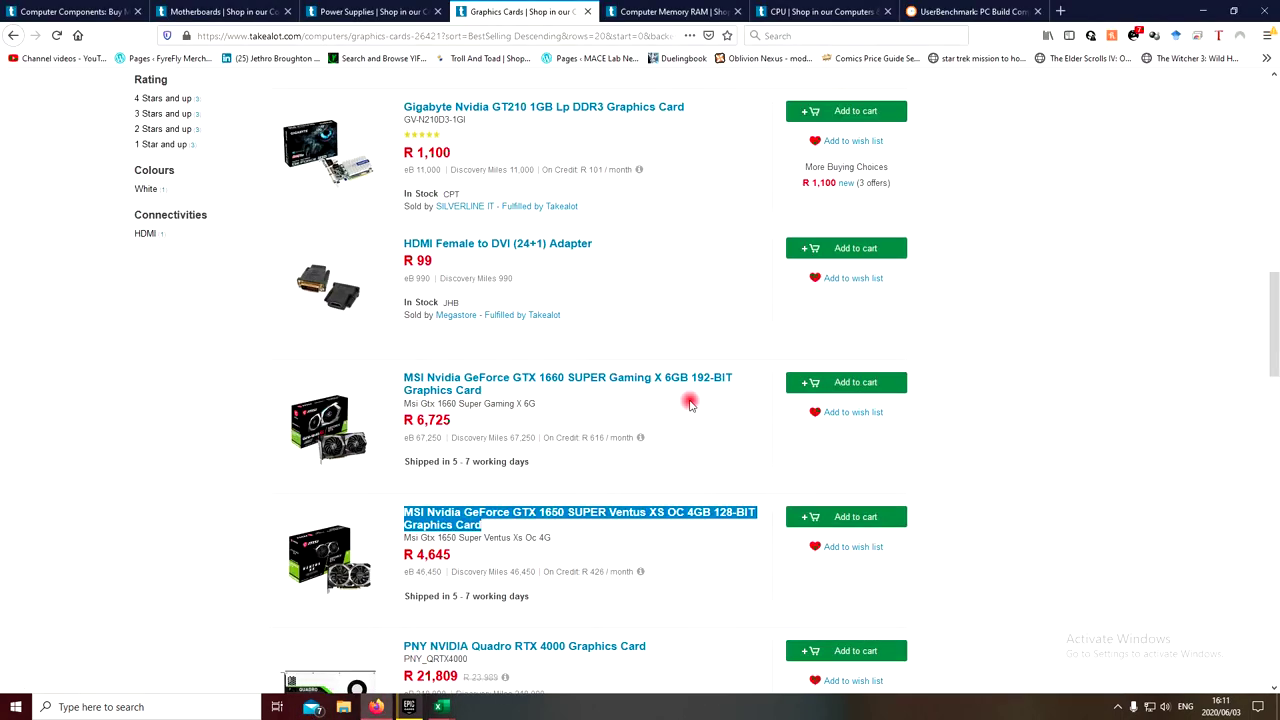
{"action": "scroll", "coordinate": [686, 400], "scroll_direction": "up", "scroll_amount": 10}
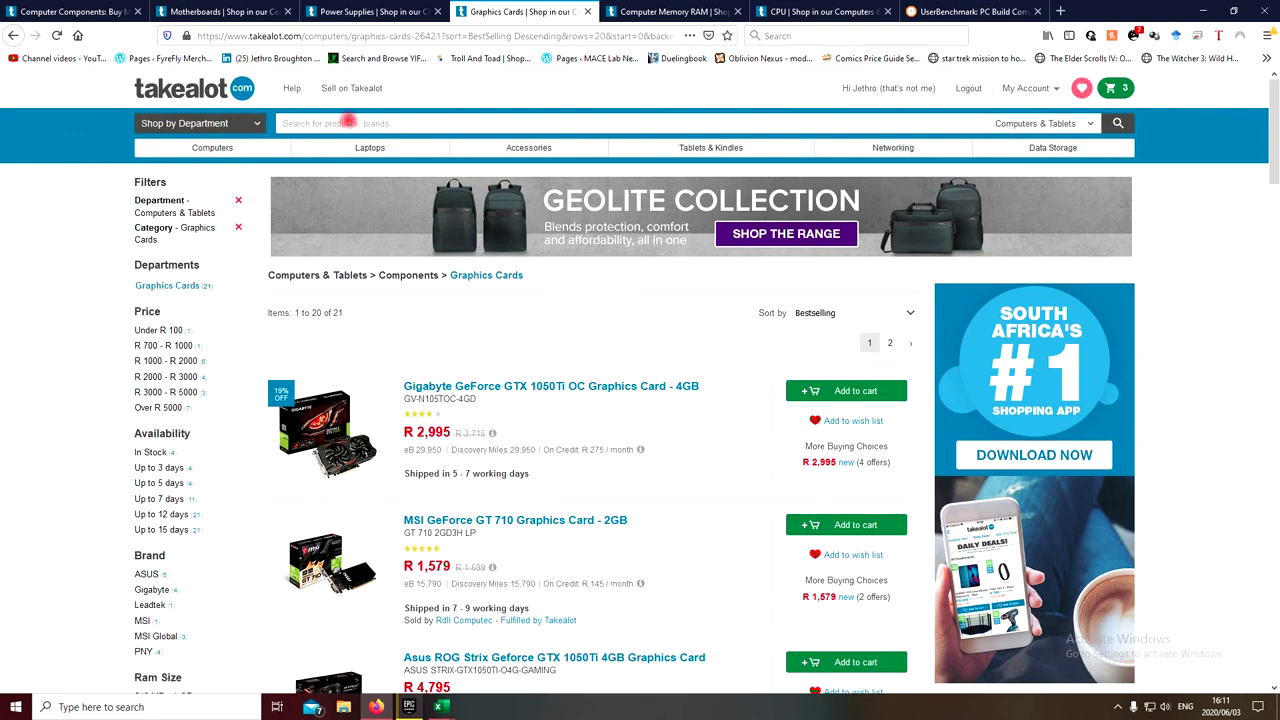
{"action": "left_click", "coordinate": [340, 10]}
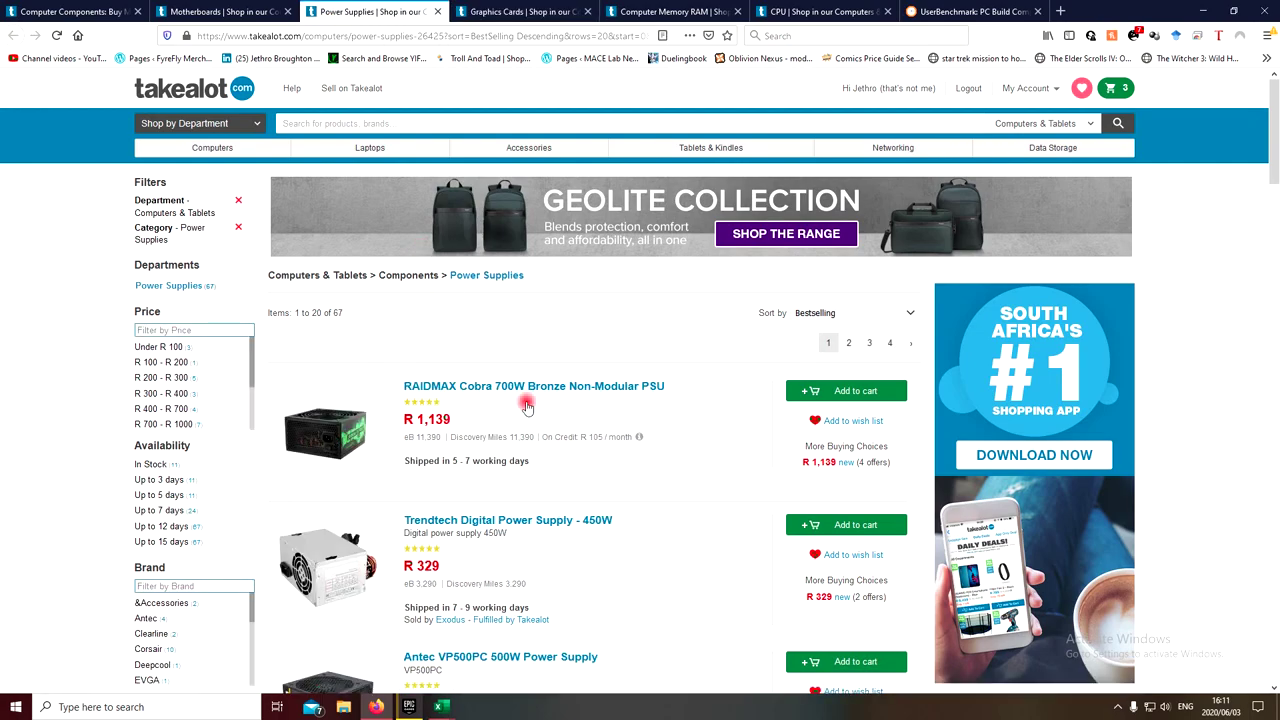
{"action": "scroll", "coordinate": [670, 497], "scroll_direction": "down", "scroll_amount": 5}
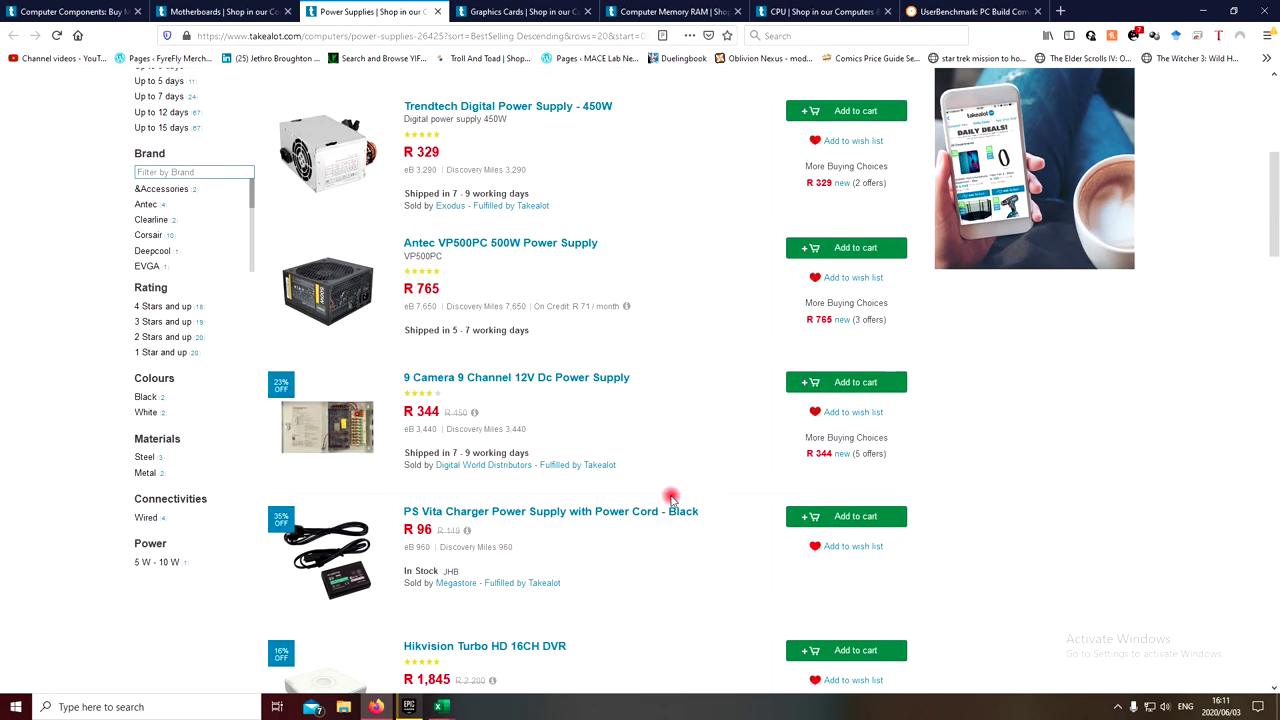
{"action": "scroll", "coordinate": [670, 497], "scroll_direction": "down", "scroll_amount": 13}
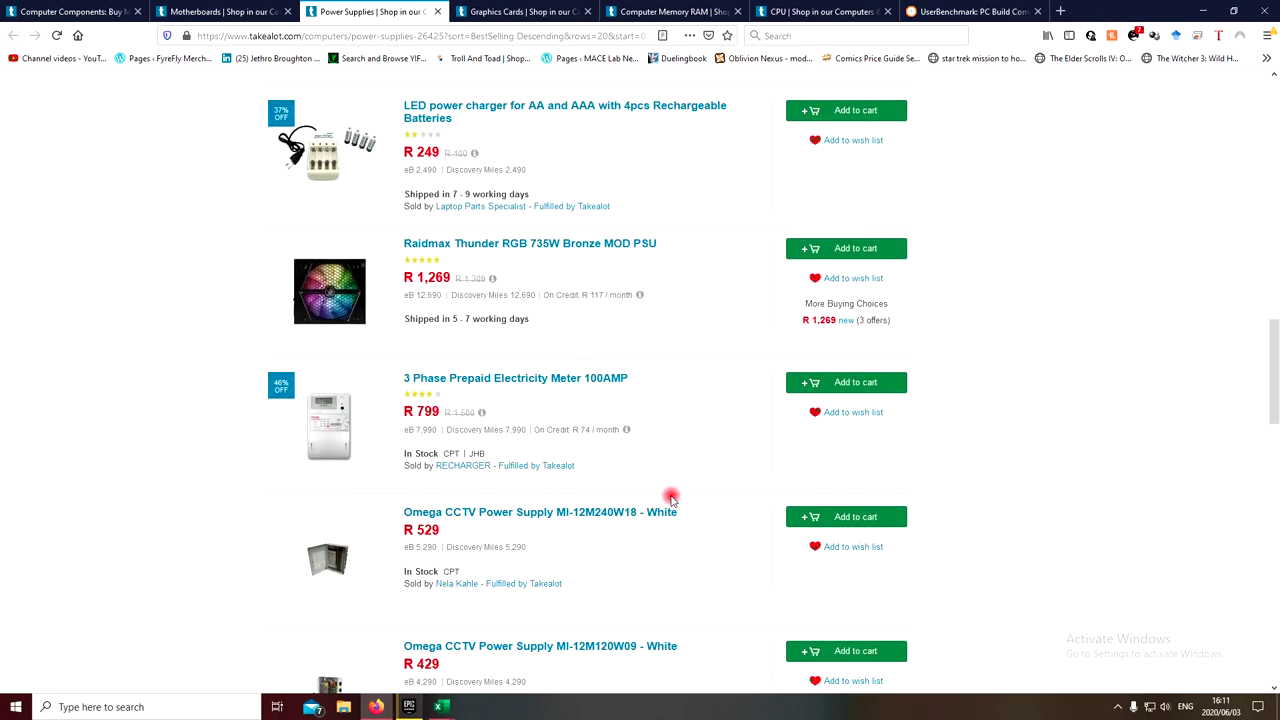
{"action": "scroll", "coordinate": [670, 497], "scroll_direction": "down", "scroll_amount": 10}
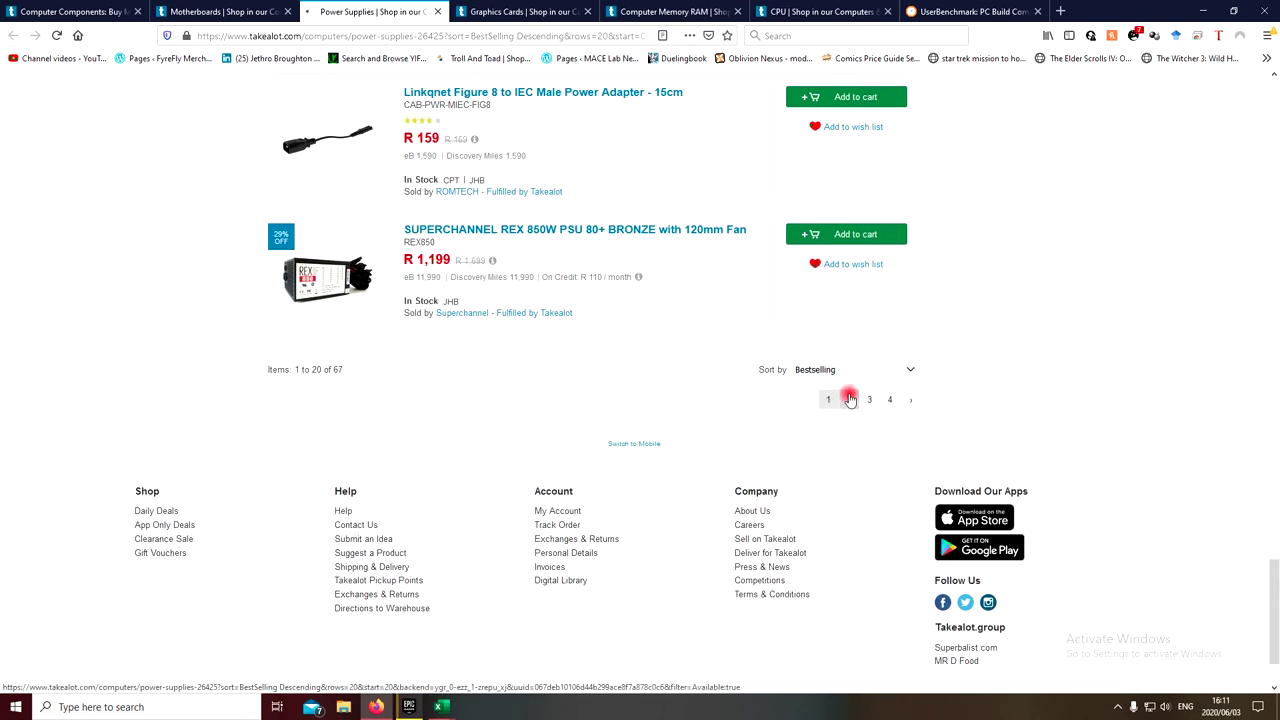
{"action": "left_click", "coordinate": [848, 399]}
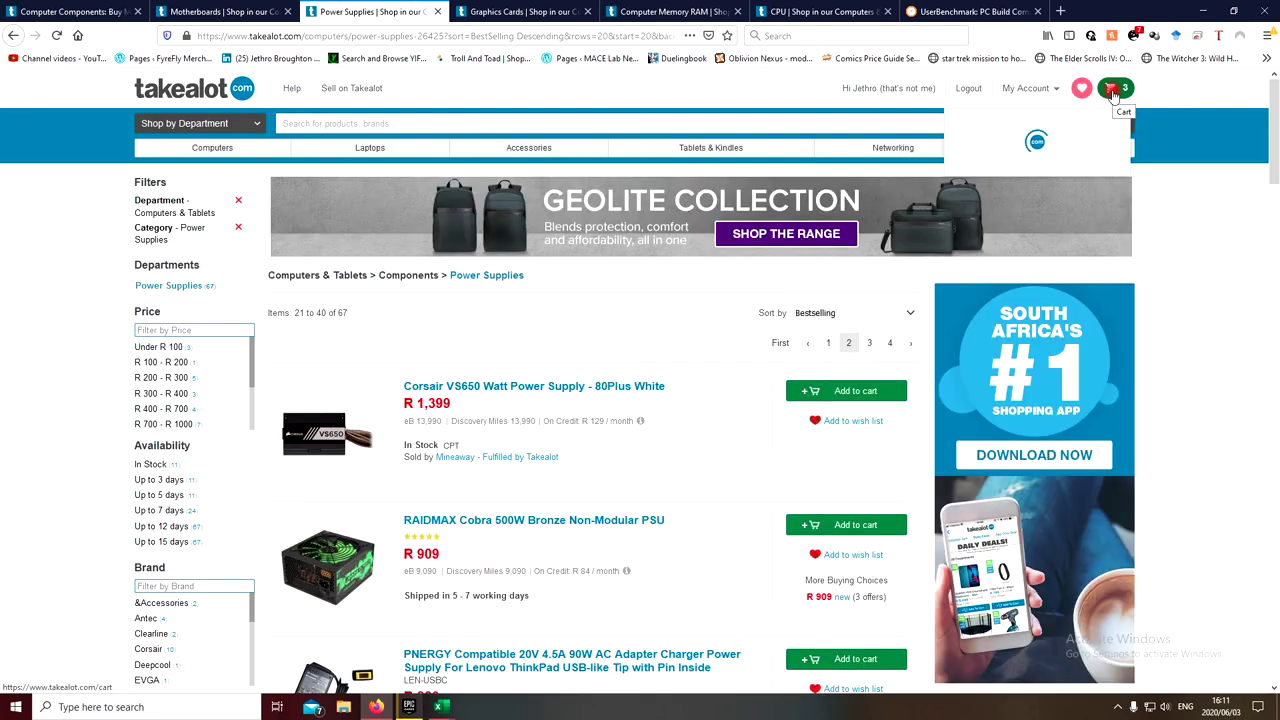
Compare the power supplies on the second results page, including the Corsair VS650, RAIDMAX Cobra 500W and ANTEC 750W units.
{"action": "mouse_move", "coordinate": [1113, 95]}
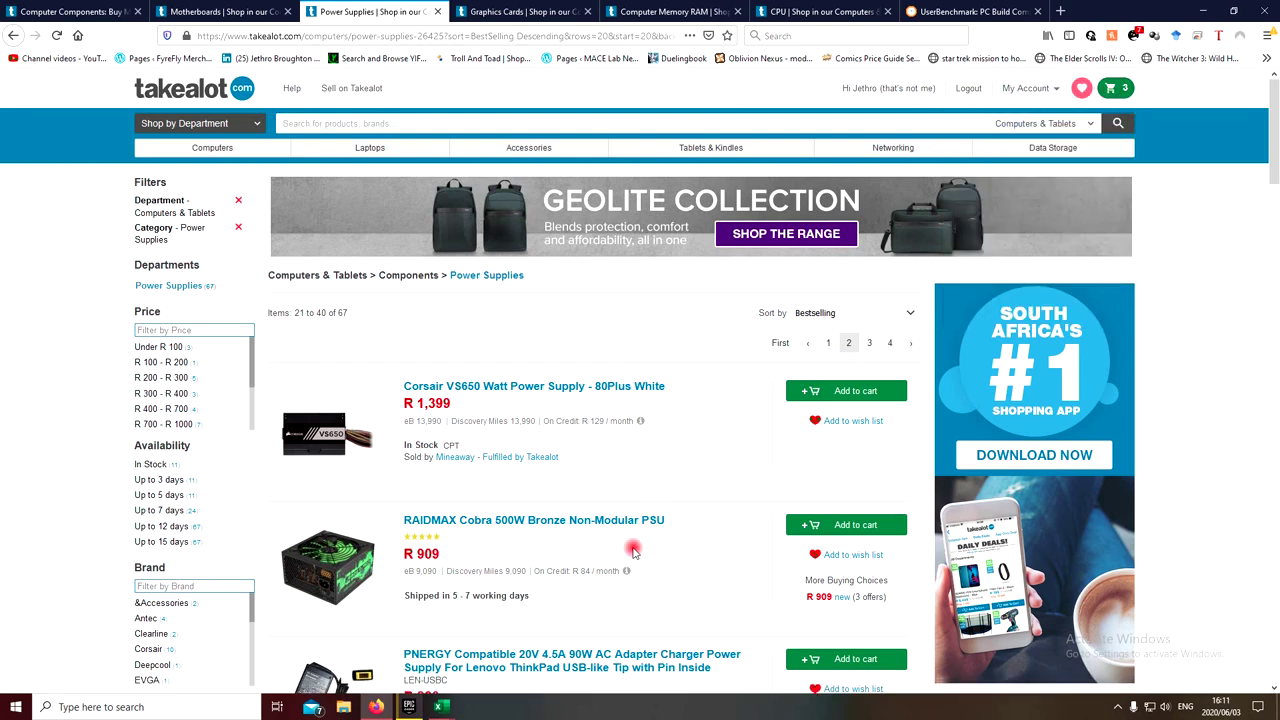
{"action": "scroll", "coordinate": [645, 553], "scroll_direction": "down", "scroll_amount": 1}
{"action": "scroll", "coordinate": [645, 553], "scroll_direction": "down", "scroll_amount": 2}
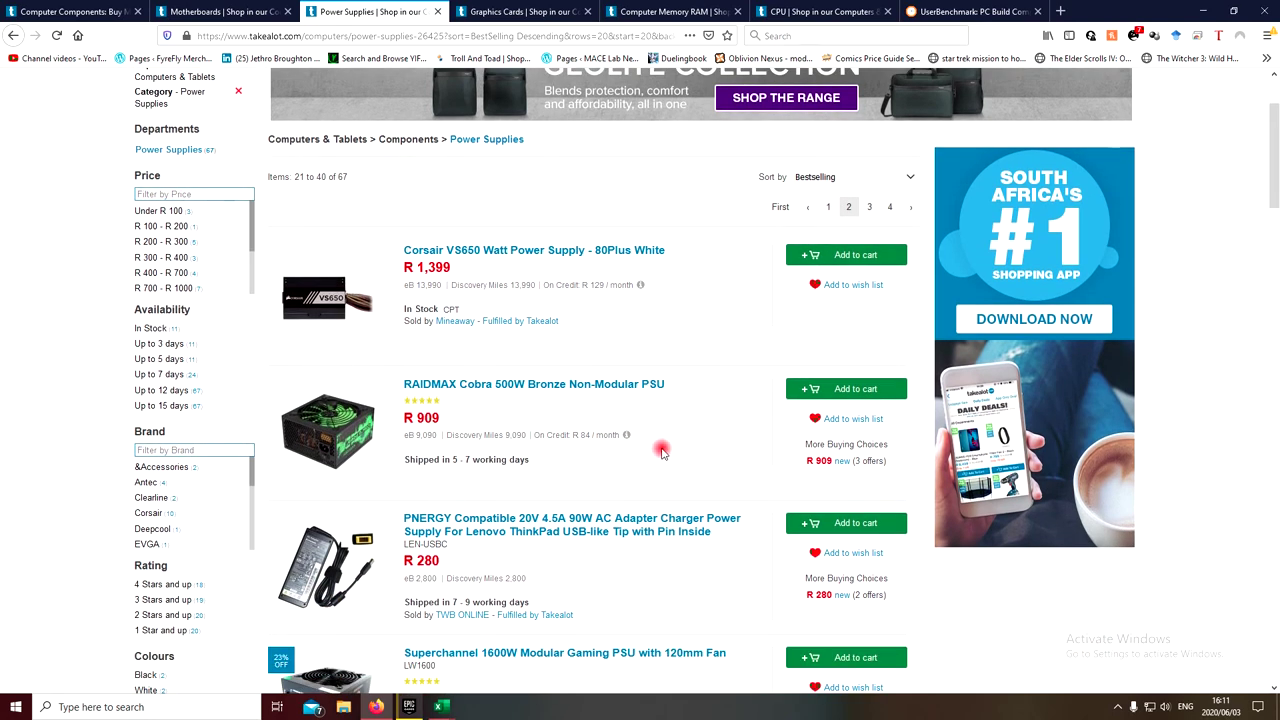
{"action": "scroll", "coordinate": [662, 450], "scroll_direction": "up", "scroll_amount": 3}
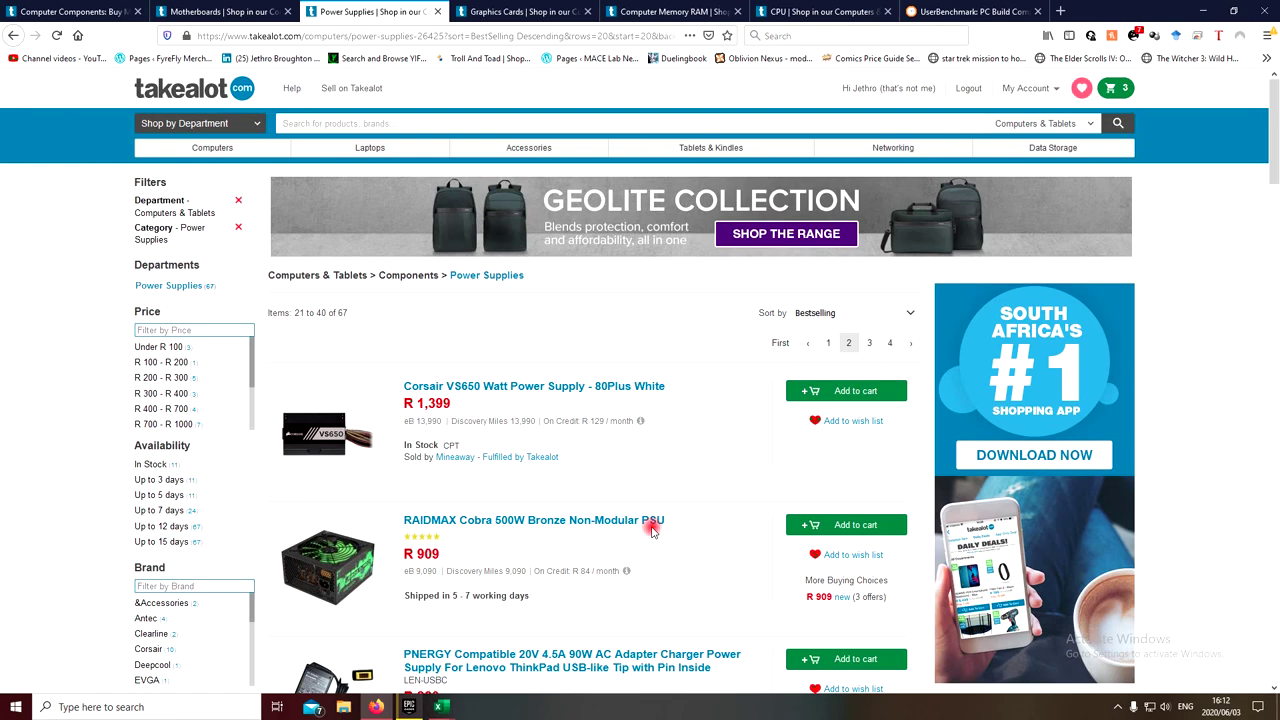
{"action": "scroll", "coordinate": [651, 530], "scroll_direction": "down", "scroll_amount": 5}
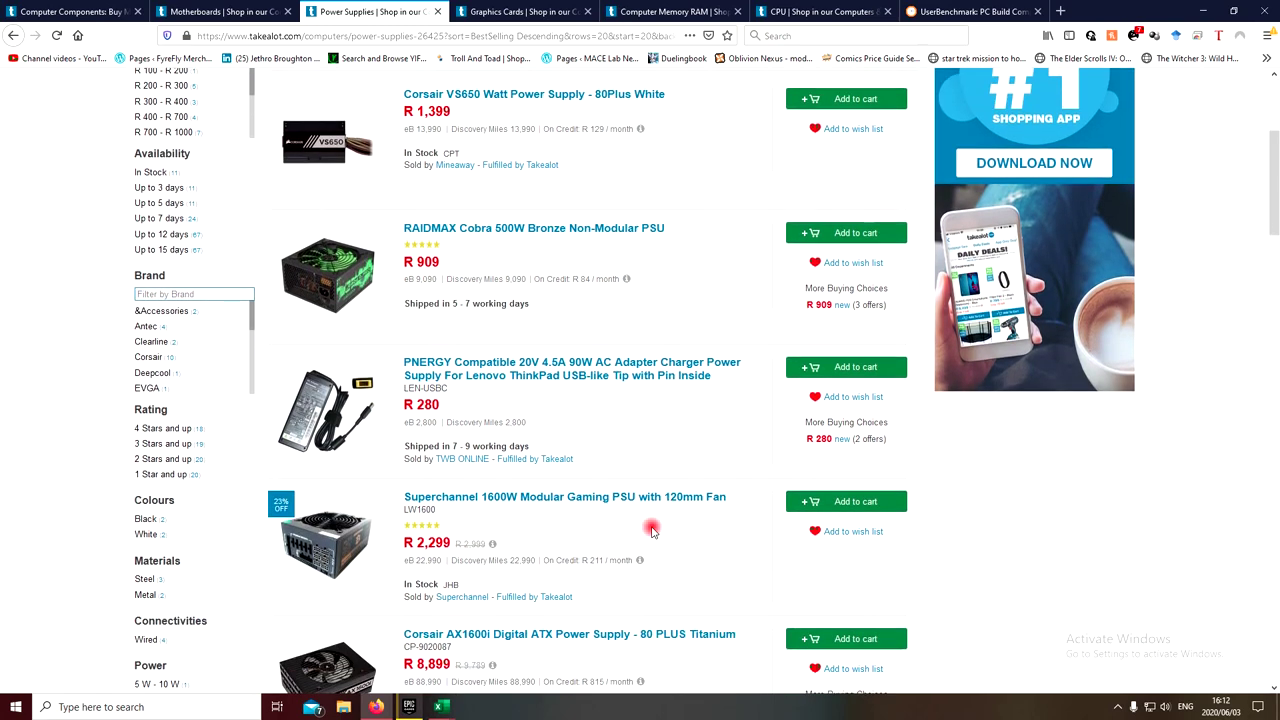
{"action": "scroll", "coordinate": [651, 530], "scroll_direction": "down", "scroll_amount": 2}
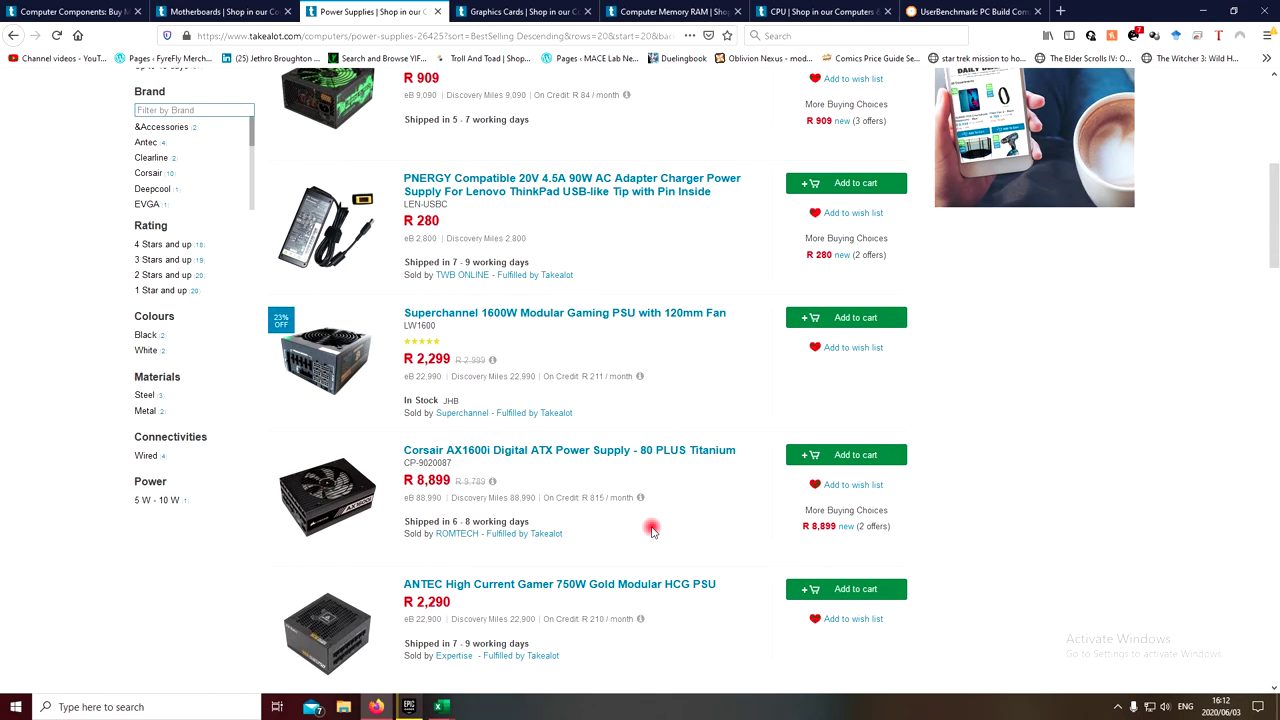
{"action": "scroll", "coordinate": [651, 531], "scroll_direction": "down", "scroll_amount": 1}
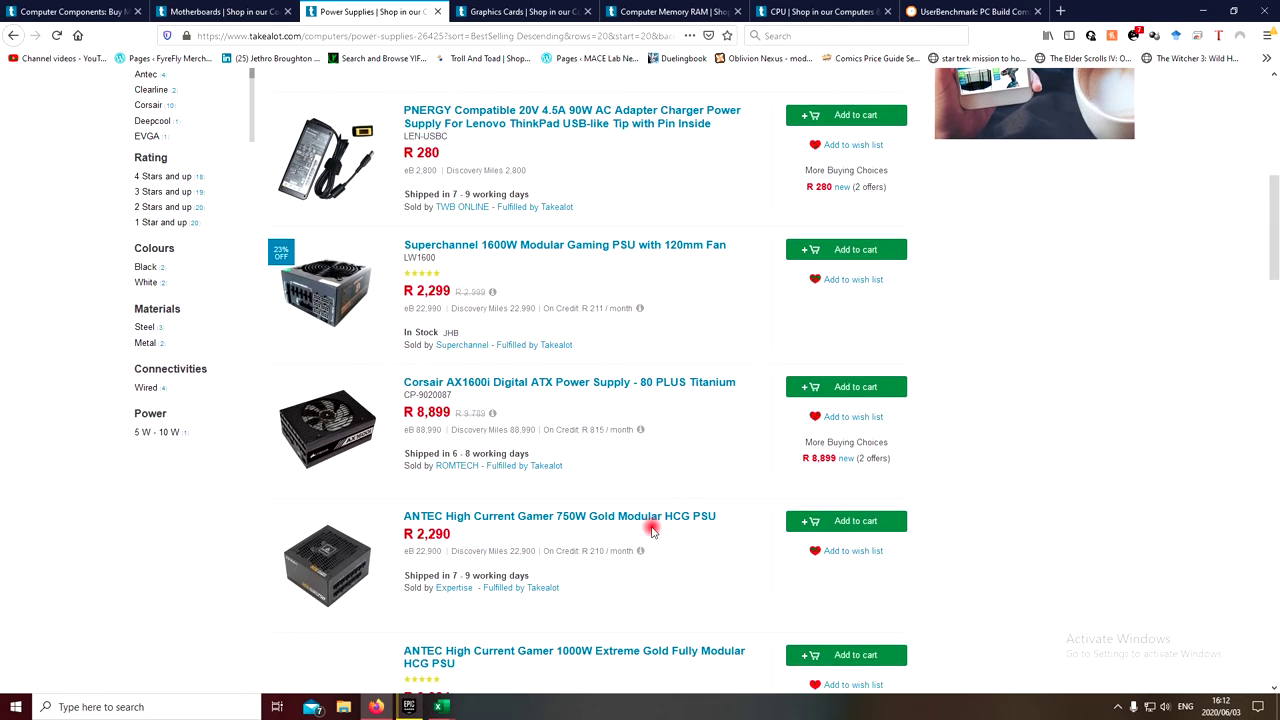
{"action": "scroll", "coordinate": [651, 531], "scroll_direction": "up", "scroll_amount": 2}
{"action": "scroll", "coordinate": [660, 530], "scroll_direction": "down", "scroll_amount": 2}
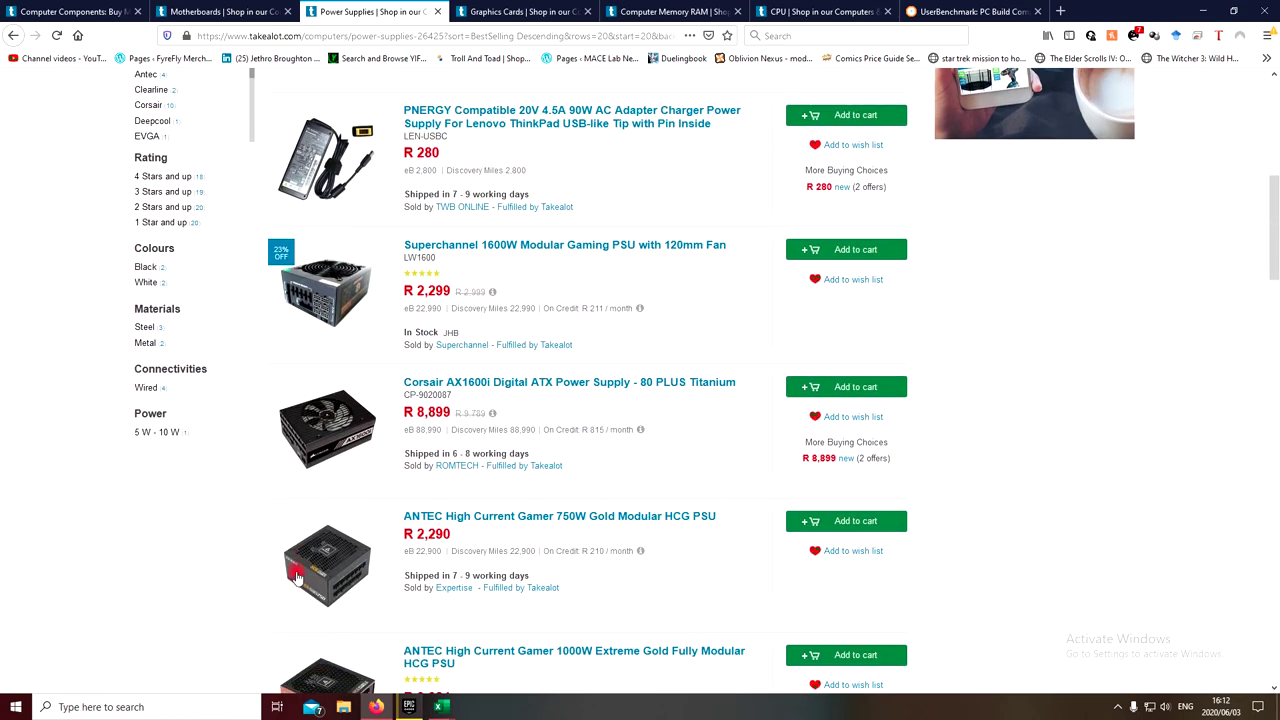
{"action": "scroll", "coordinate": [645, 578], "scroll_direction": "up", "scroll_amount": 3}
{"action": "scroll", "coordinate": [655, 577], "scroll_direction": "down", "scroll_amount": 2}
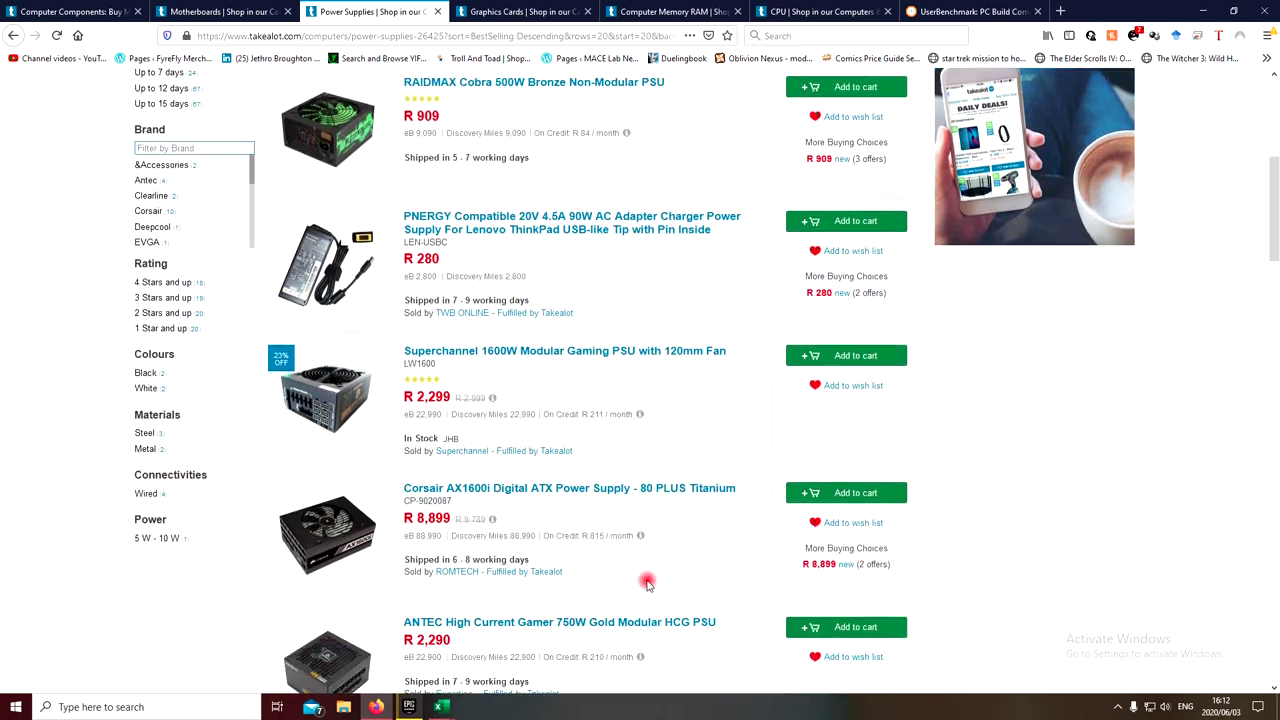
{"action": "scroll", "coordinate": [548, 466], "scroll_direction": "up", "scroll_amount": 3}
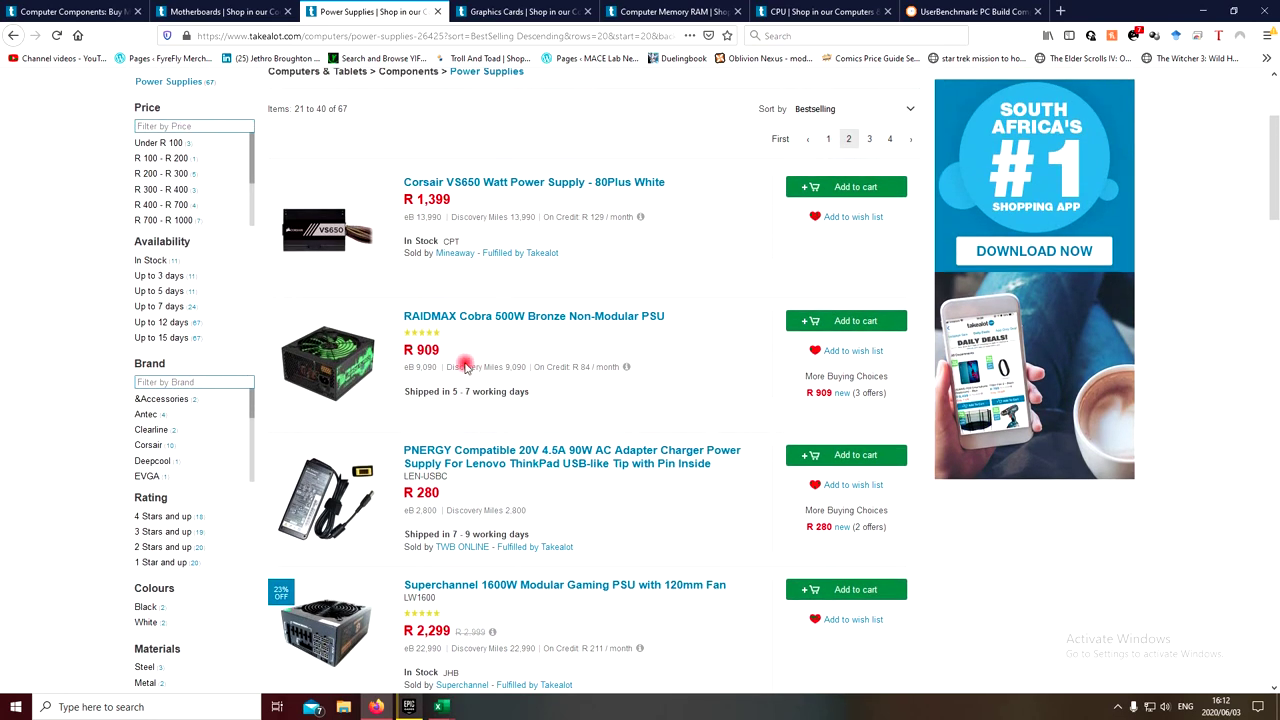
Copy the RAIDMAX Cobra 500W Bronze Non-Modular PSU listing title into the PSU model cell in Excel.
{"action": "left_click_drag", "start_coordinate": [677, 314], "coordinate": [408, 318]}
{"action": "key", "text": "ctrl+c"}
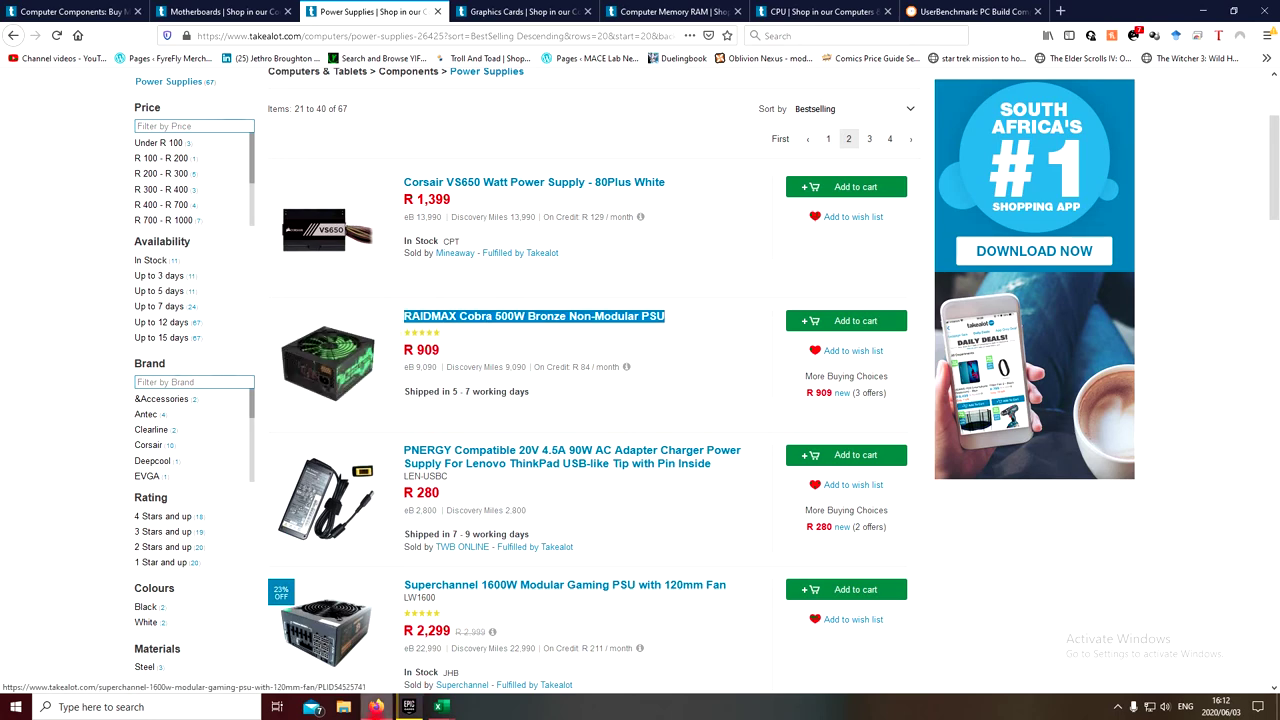
{"action": "left_click", "coordinate": [448, 707]}
{"action": "left_click", "coordinate": [481, 660]}
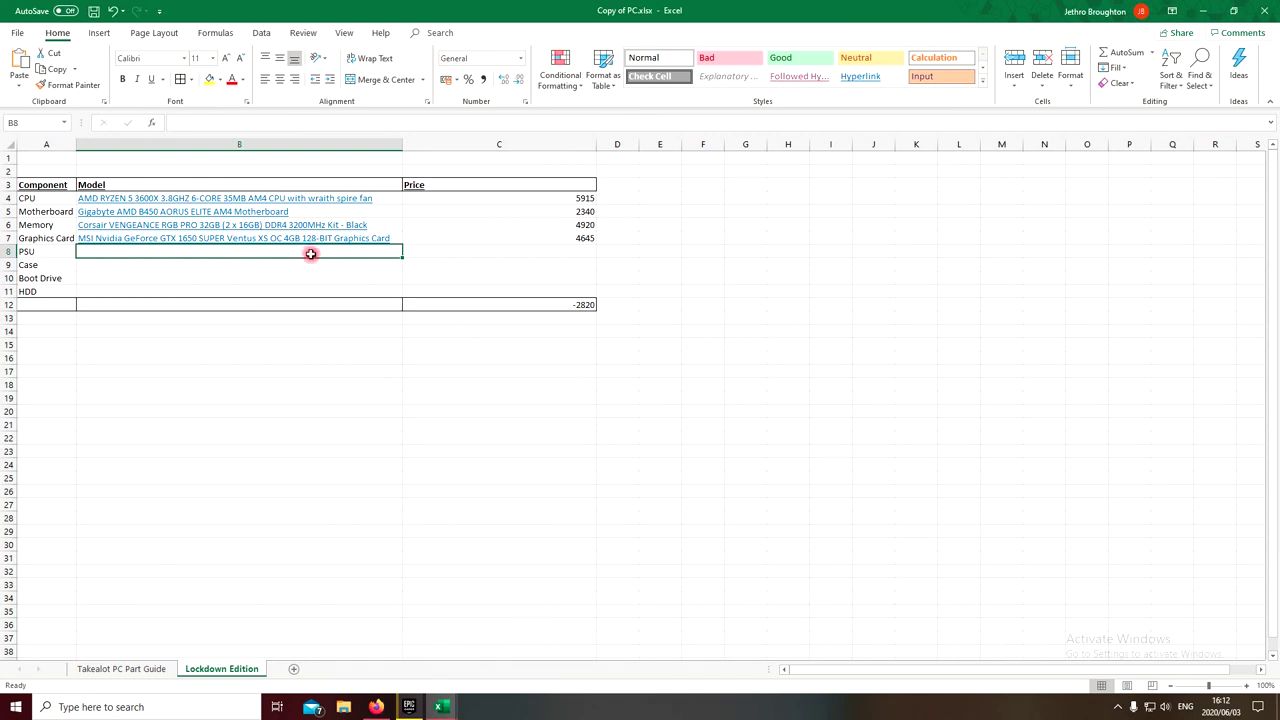
{"action": "key", "text": "ctrl+v"}
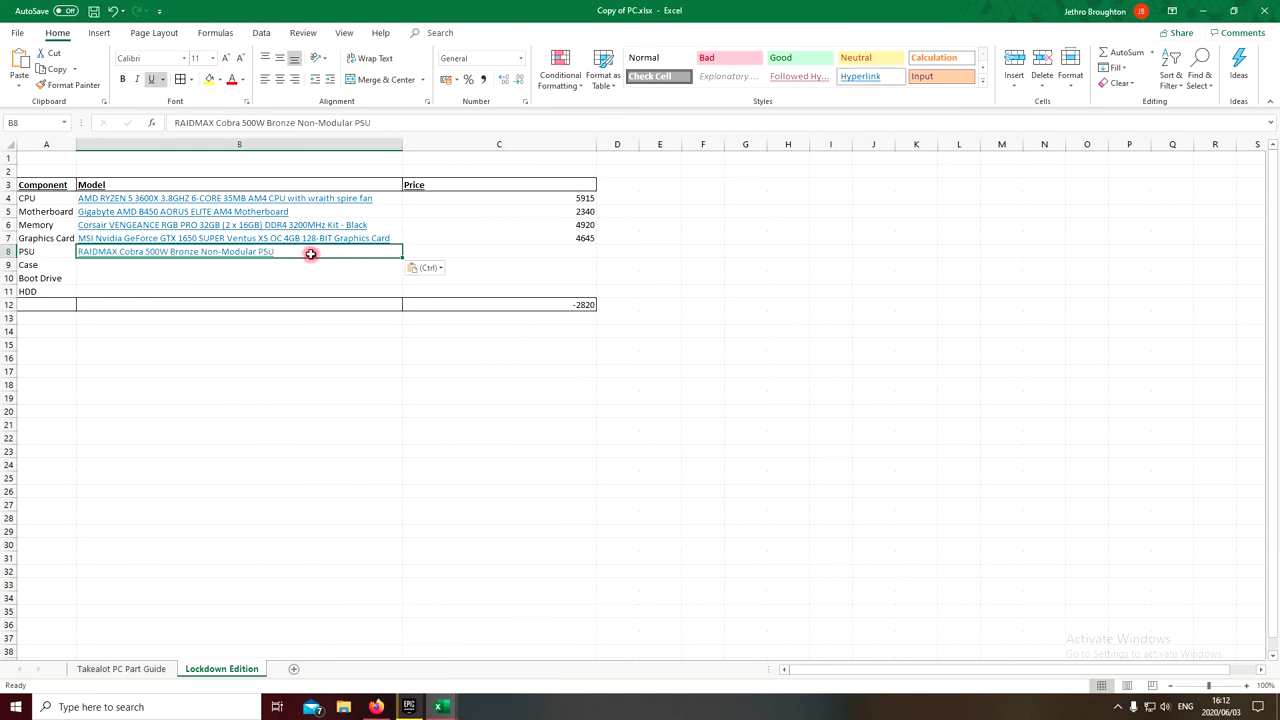
Check the RAIDMAX Cobra 500W price on Takealot and enter 909 as the PSU price in Excel.
{"action": "left_click", "coordinate": [459, 249]}
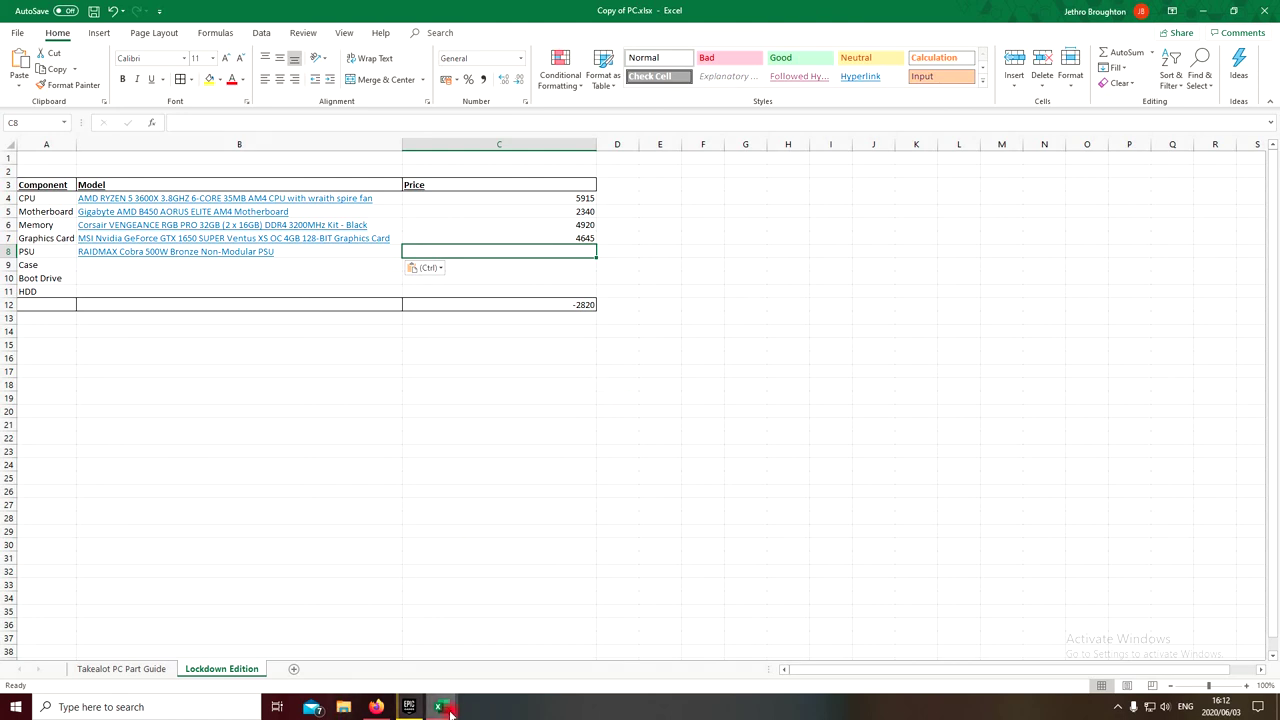
{"action": "mouse_move", "coordinate": [451, 712]}
{"action": "mouse_move", "coordinate": [376, 708]}
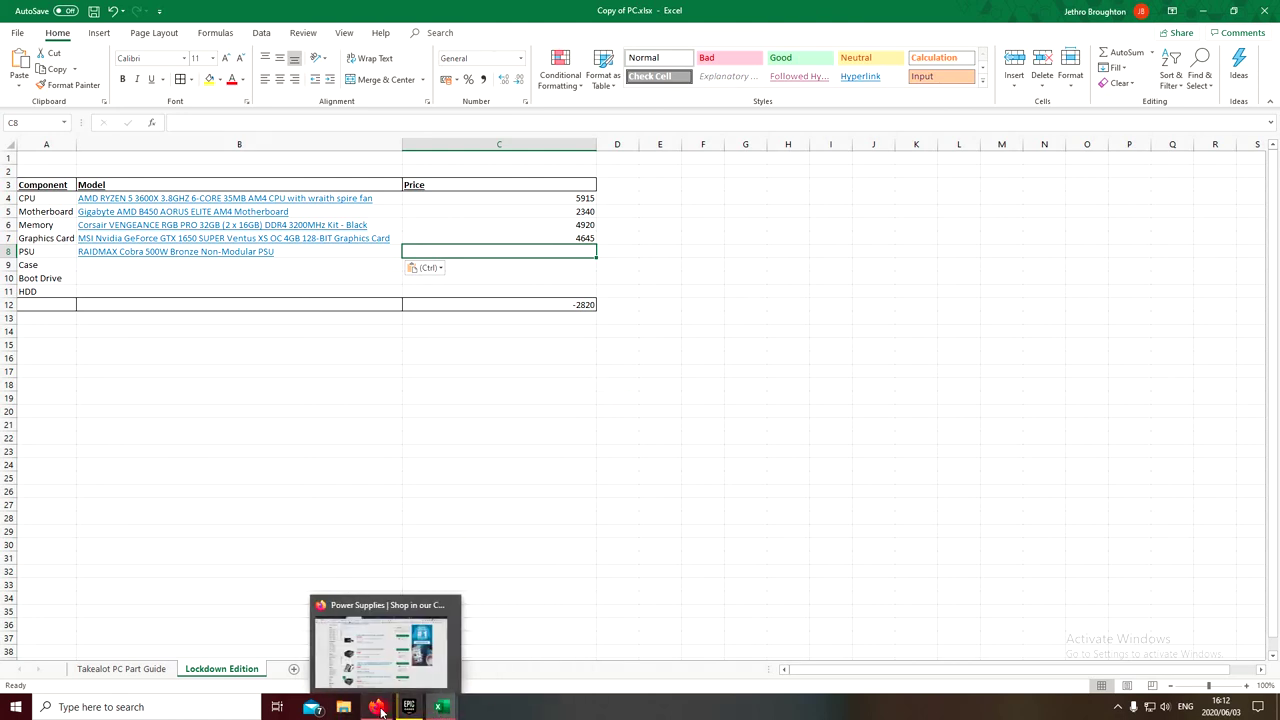
{"action": "left_click", "coordinate": [380, 675]}
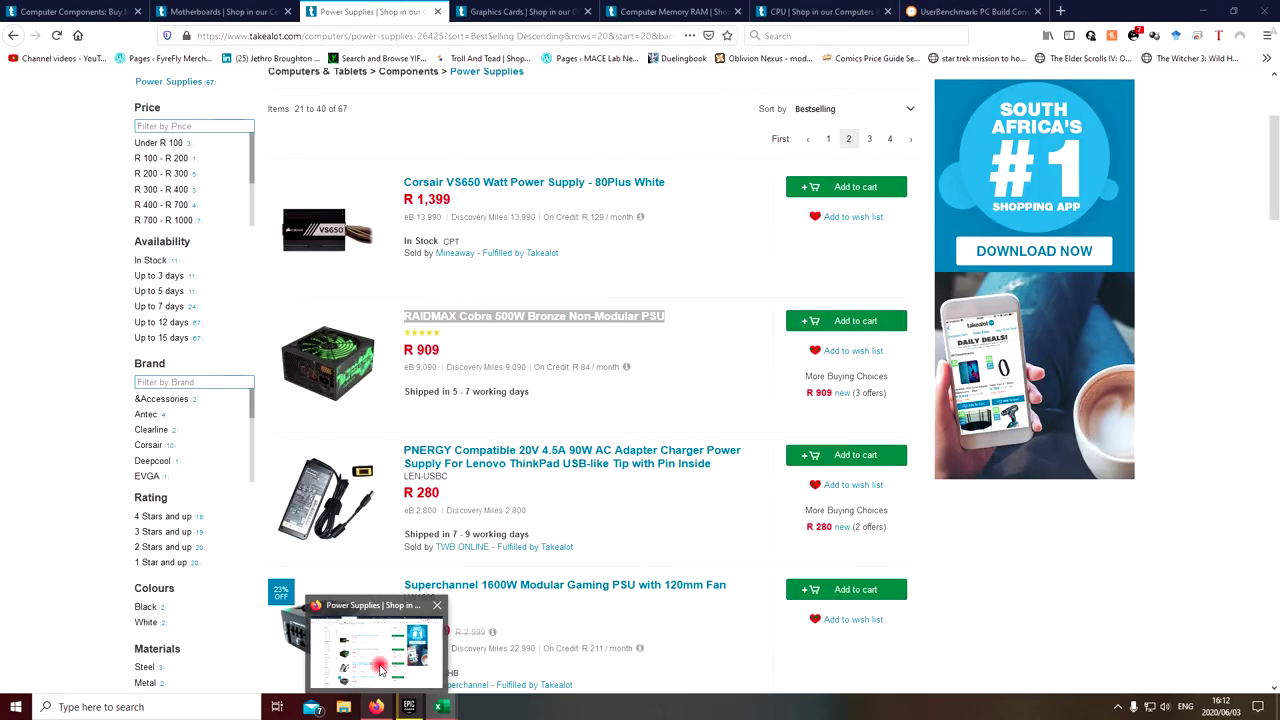
{"action": "left_click", "coordinate": [440, 707]}
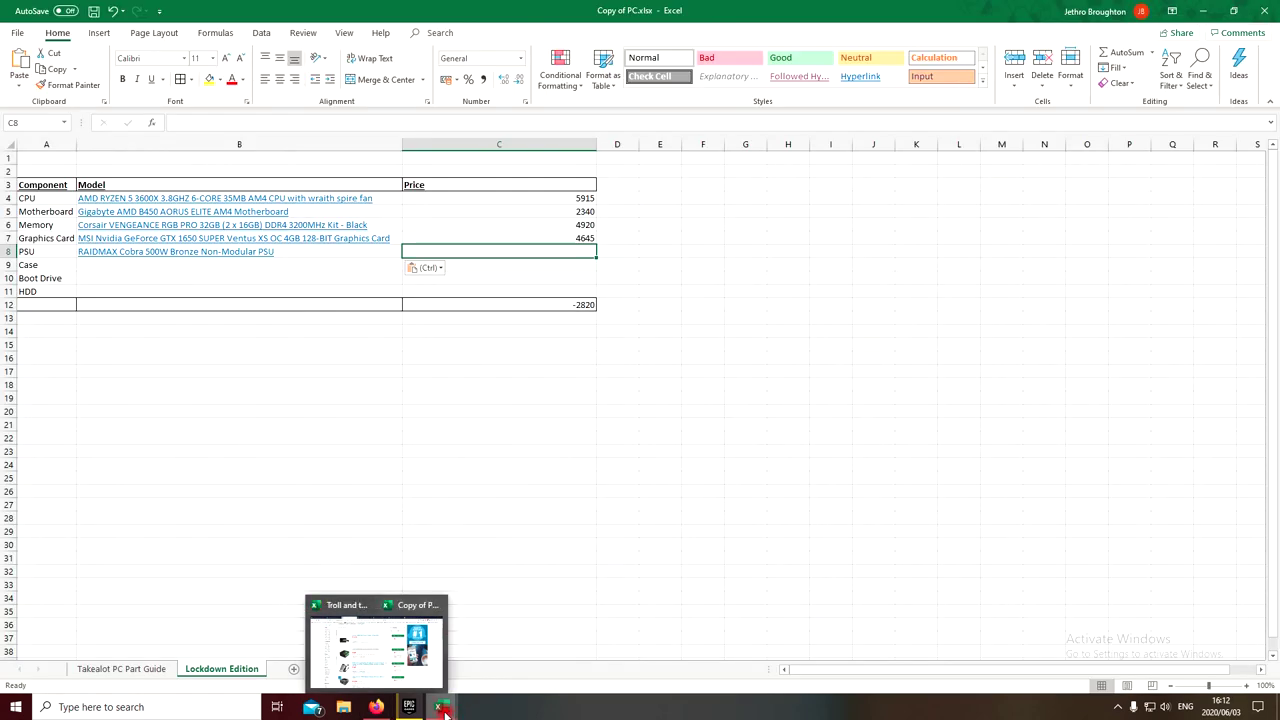
{"action": "left_click", "coordinate": [509, 252]}
{"action": "type", "text": "90"}
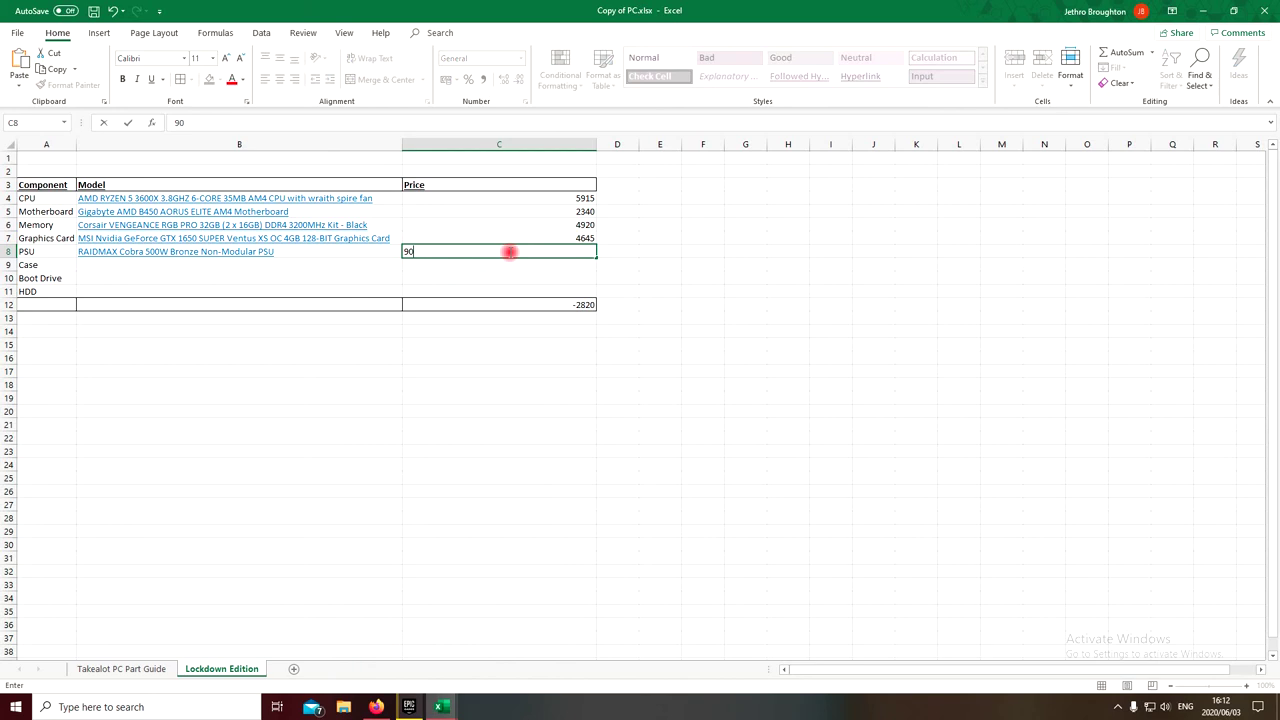
{"action": "type", "text": "9"}
{"action": "key", "text": "Return"}
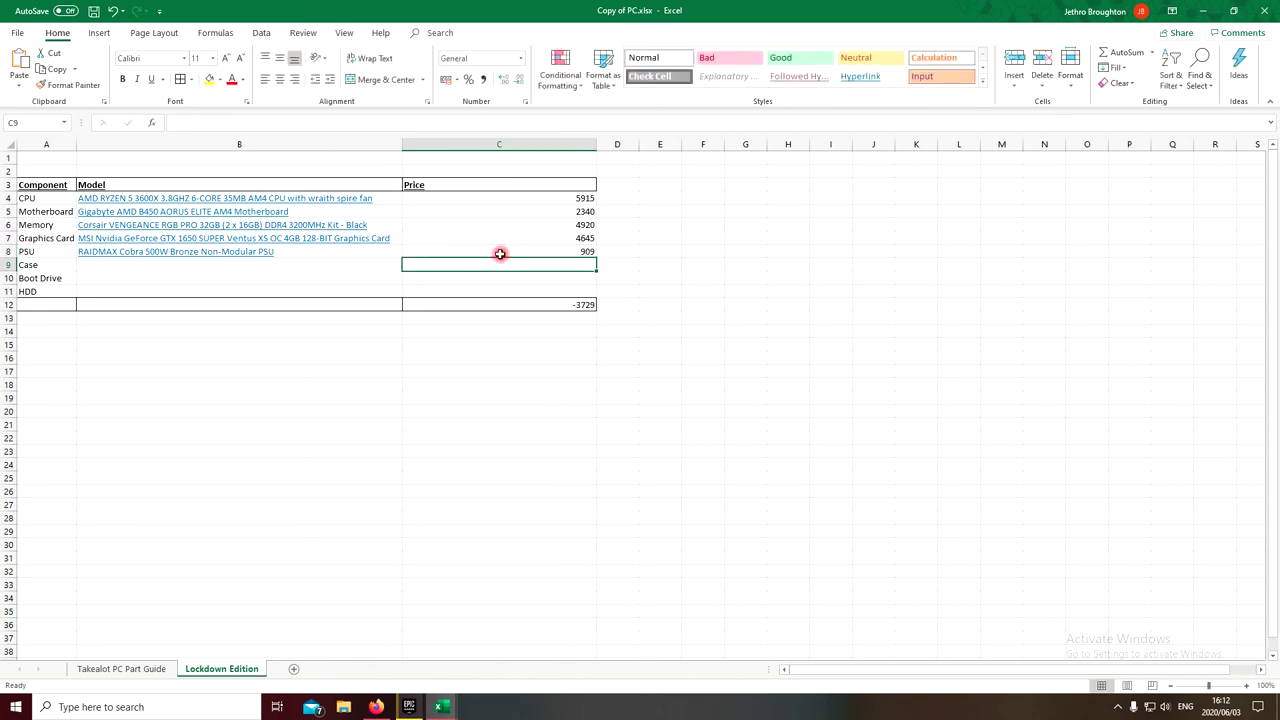
Select the case model cell in Excel and open Takealot's Cases & Chassis category in a new browser tab.
{"action": "left_click", "coordinate": [356, 266]}
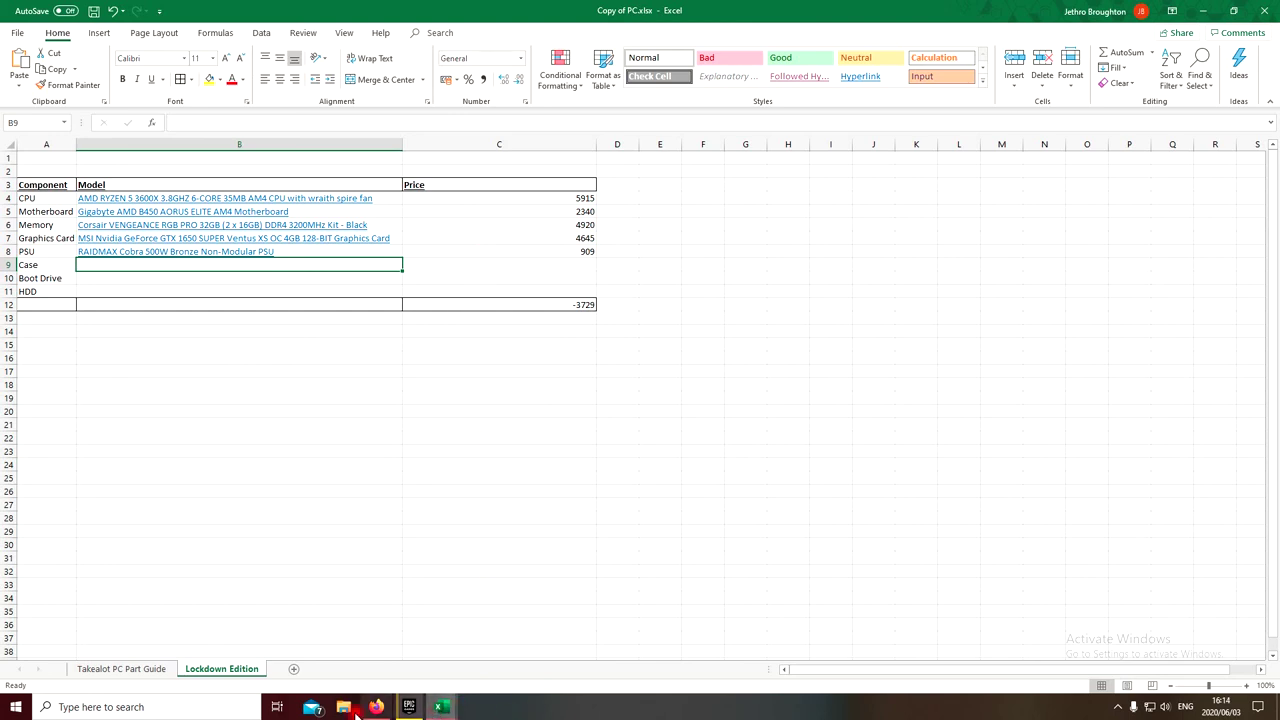
{"action": "mouse_move", "coordinate": [375, 707]}
{"action": "left_click", "coordinate": [371, 672]}
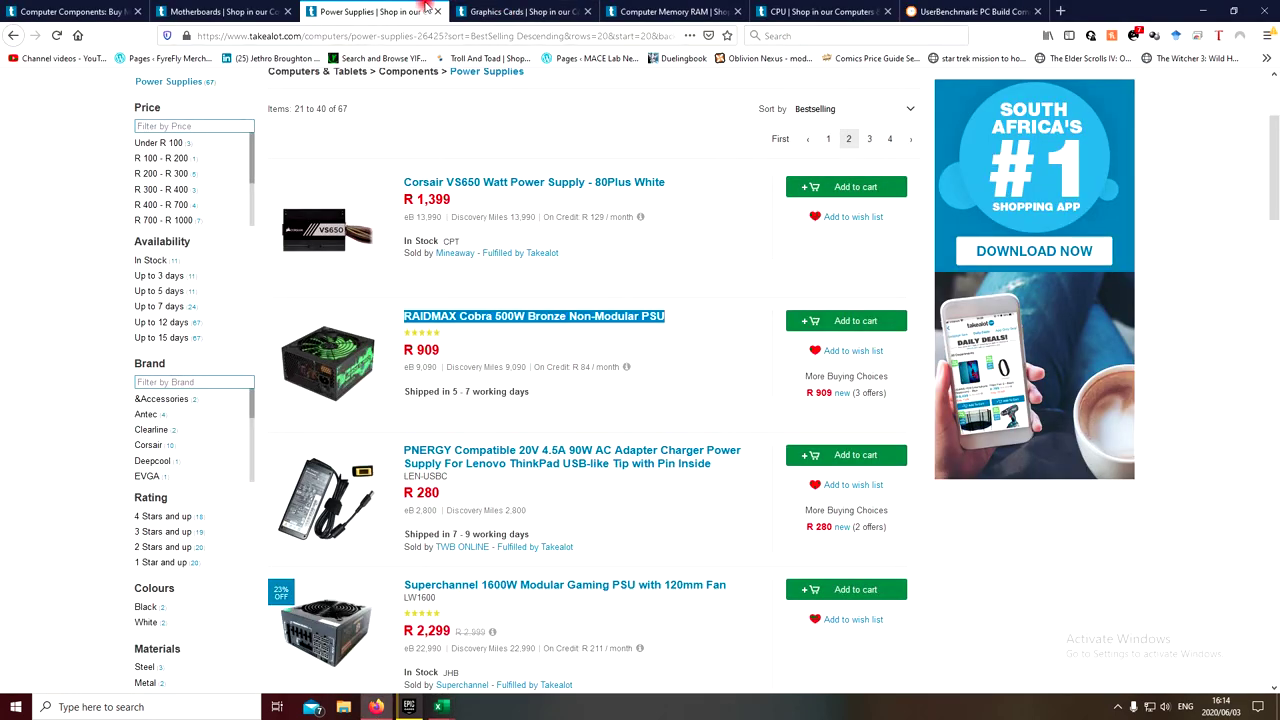
{"action": "left_click", "coordinate": [107, 10]}
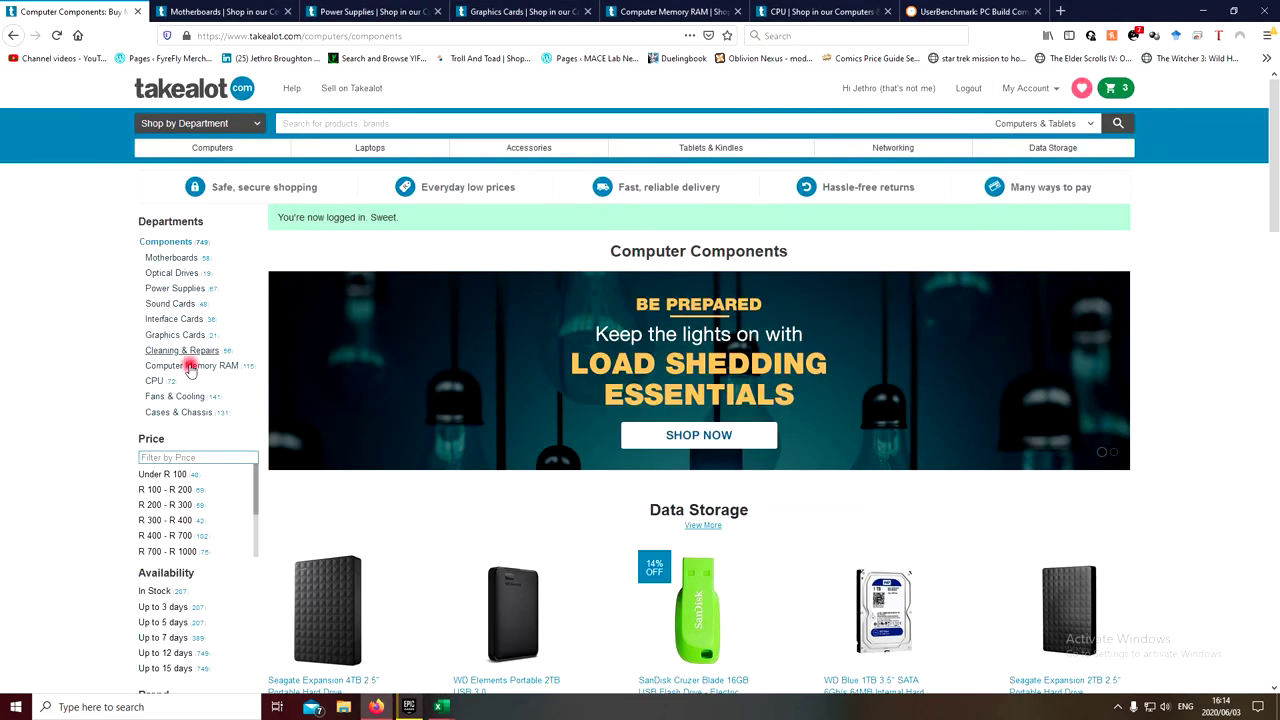
{"action": "right_click", "coordinate": [163, 413]}
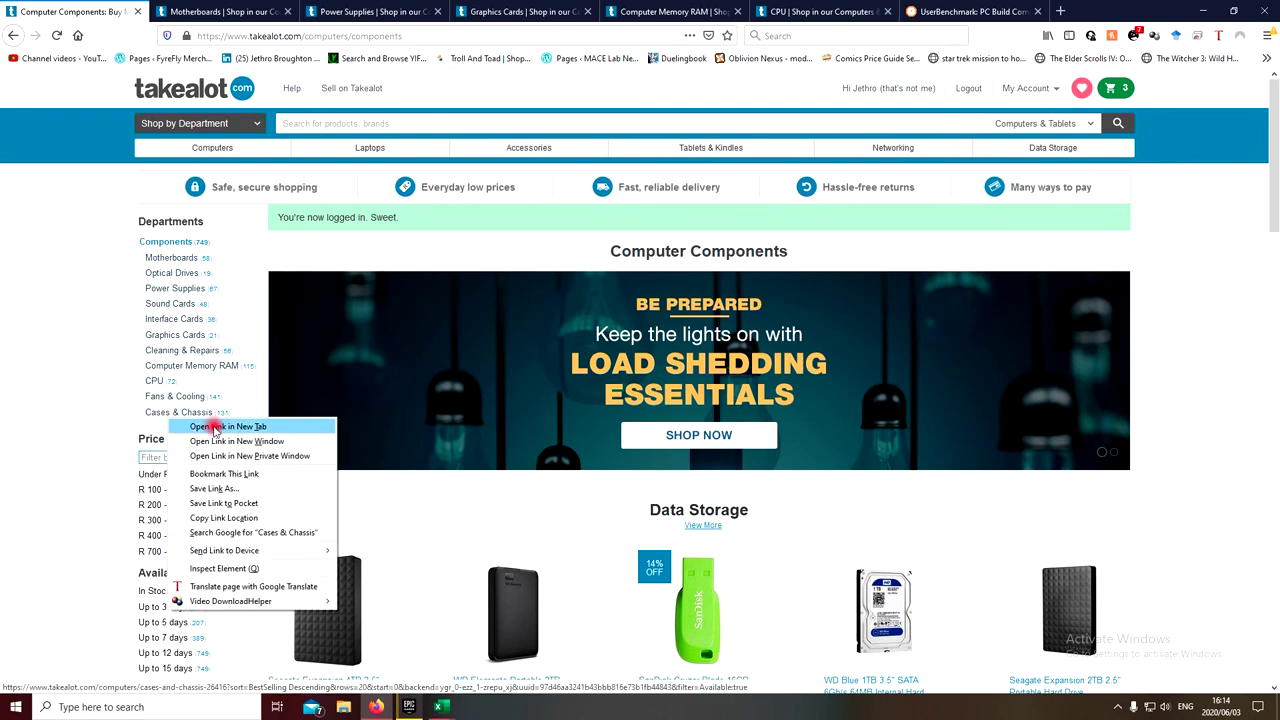
{"action": "left_click", "coordinate": [178, 423]}
{"action": "left_click", "coordinate": [220, 11]}
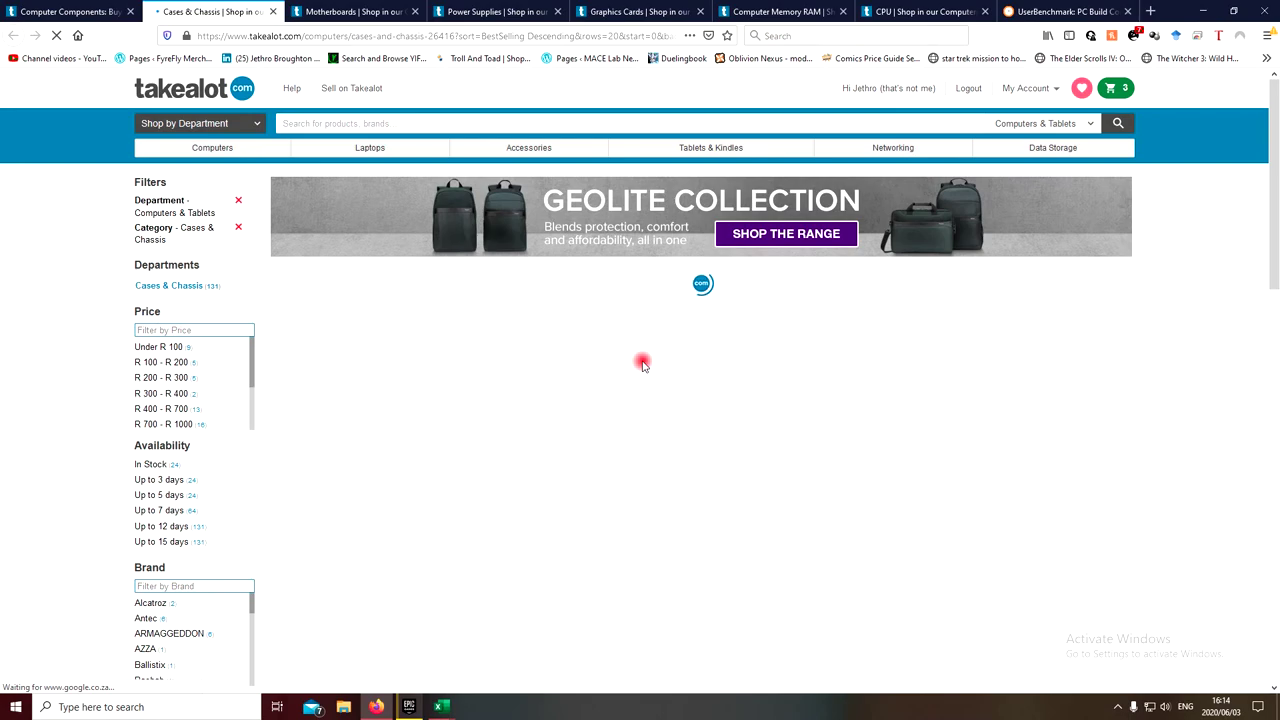
Look through the first Cases & Chassis results page, comparing the gaming cases and their prices.
{"action": "scroll", "coordinate": [663, 389], "scroll_direction": "down", "scroll_amount": 10}
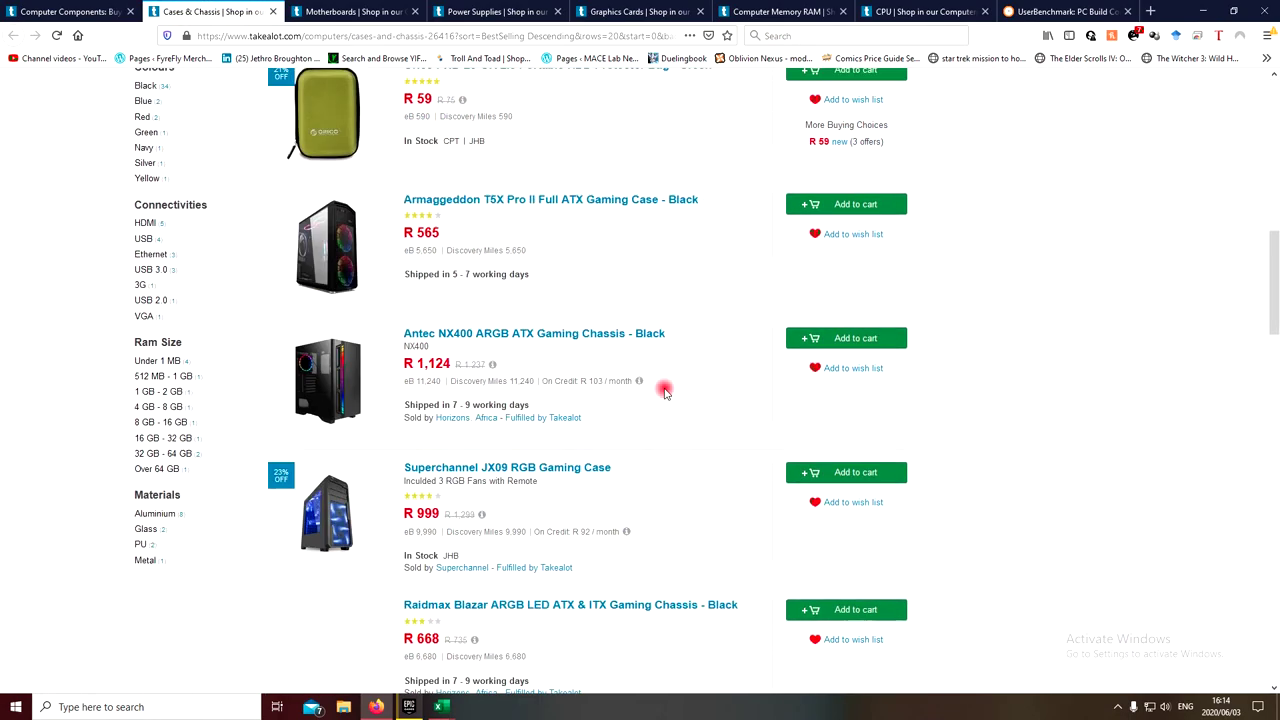
{"action": "scroll", "coordinate": [665, 391], "scroll_direction": "up", "scroll_amount": 1}
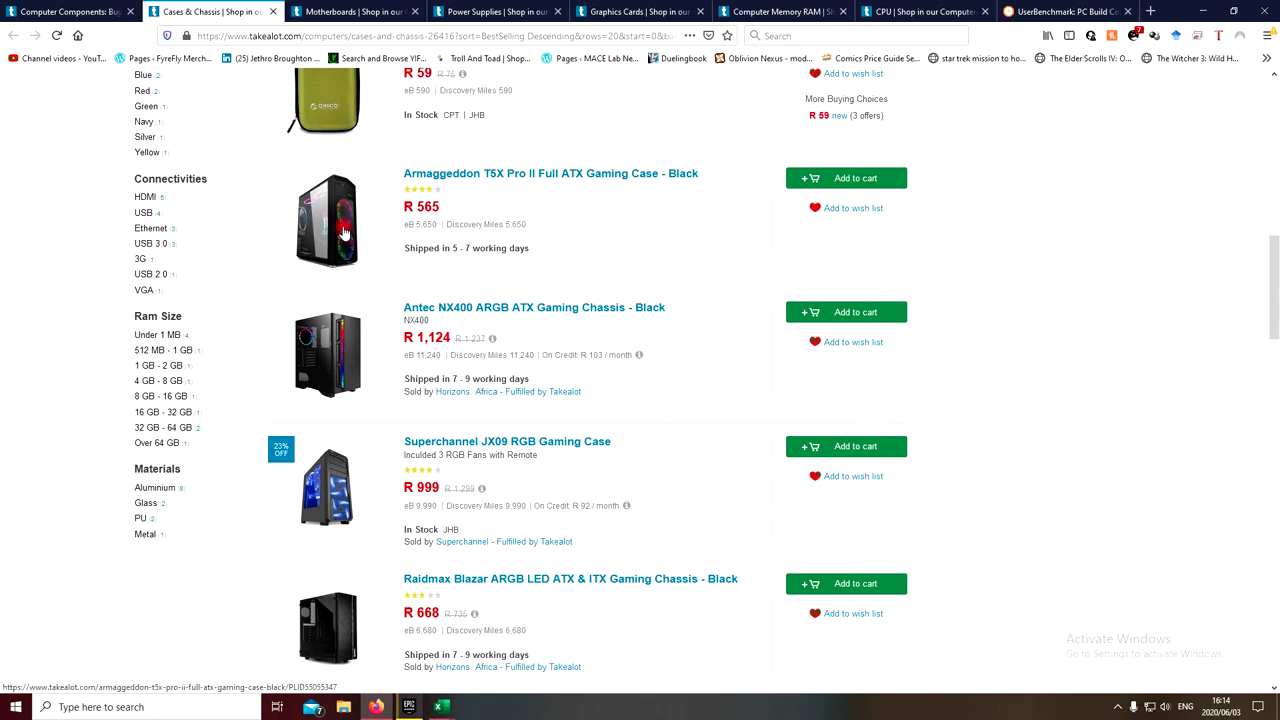
{"action": "scroll", "coordinate": [669, 410], "scroll_direction": "down", "scroll_amount": 7}
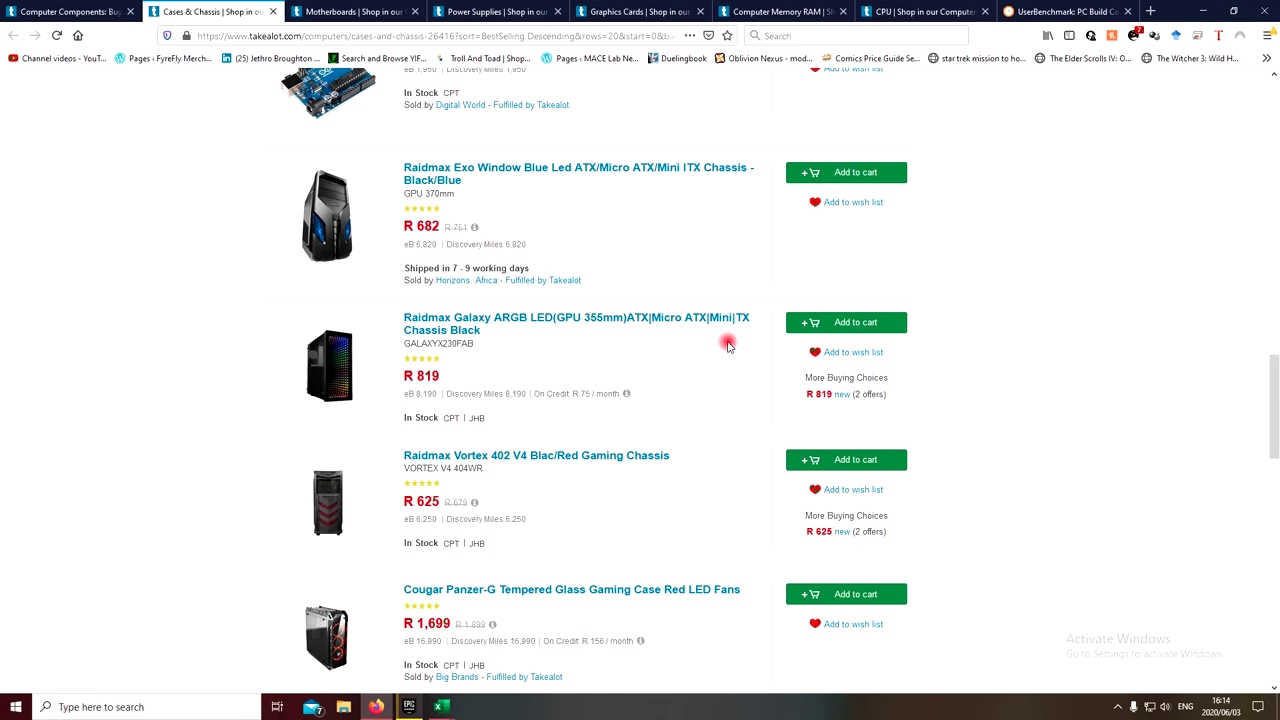
{"action": "scroll", "coordinate": [726, 398], "scroll_direction": "down", "scroll_amount": 5}
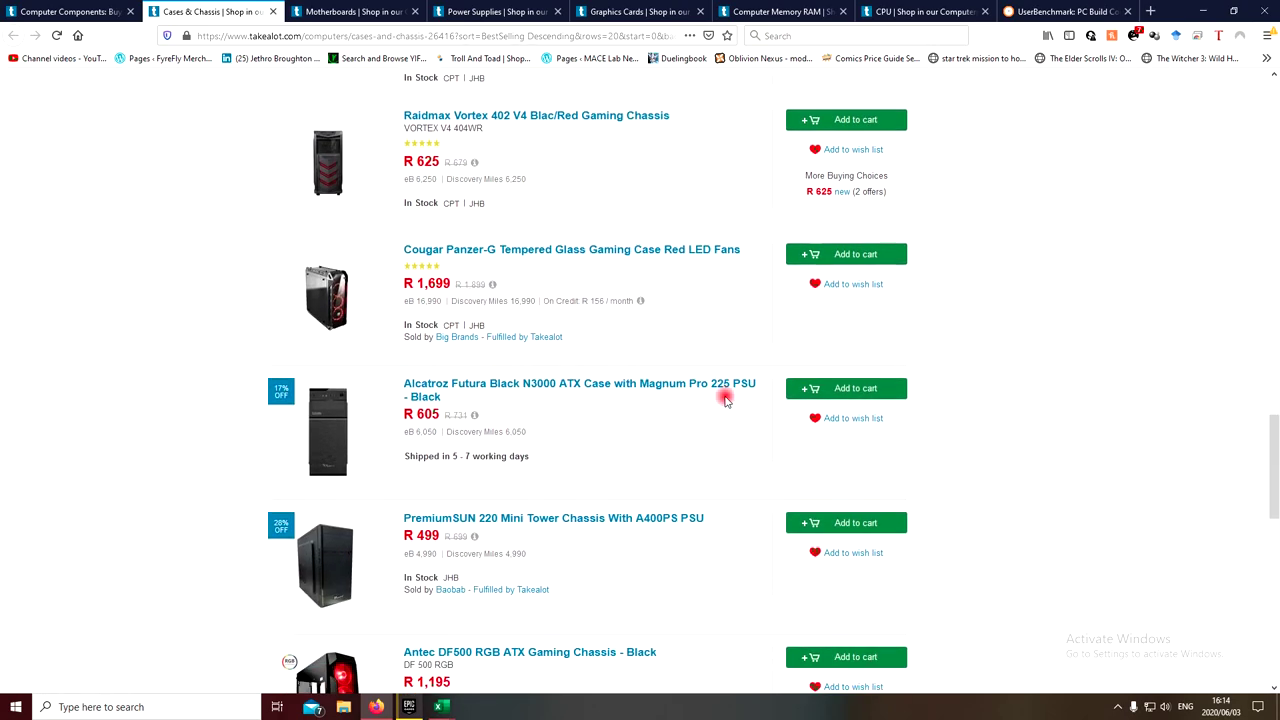
{"action": "scroll", "coordinate": [726, 398], "scroll_direction": "down", "scroll_amount": 2}
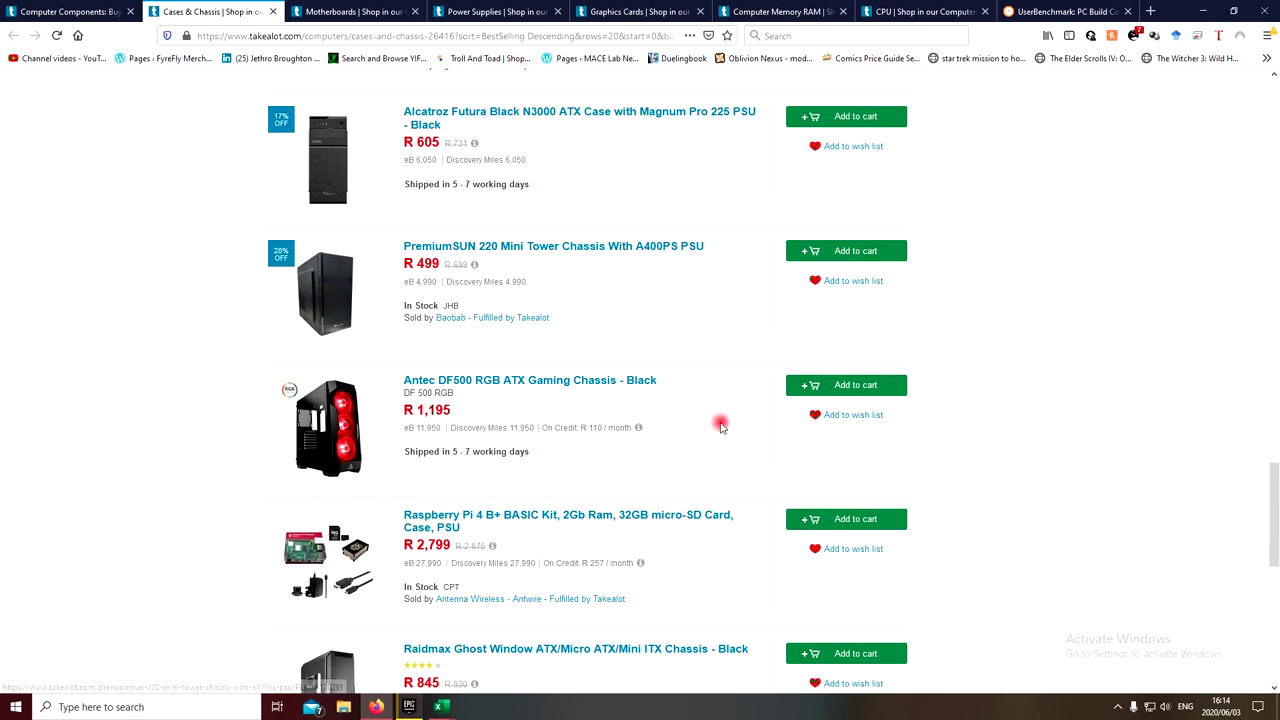
{"action": "scroll", "coordinate": [720, 425], "scroll_direction": "down", "scroll_amount": 3}
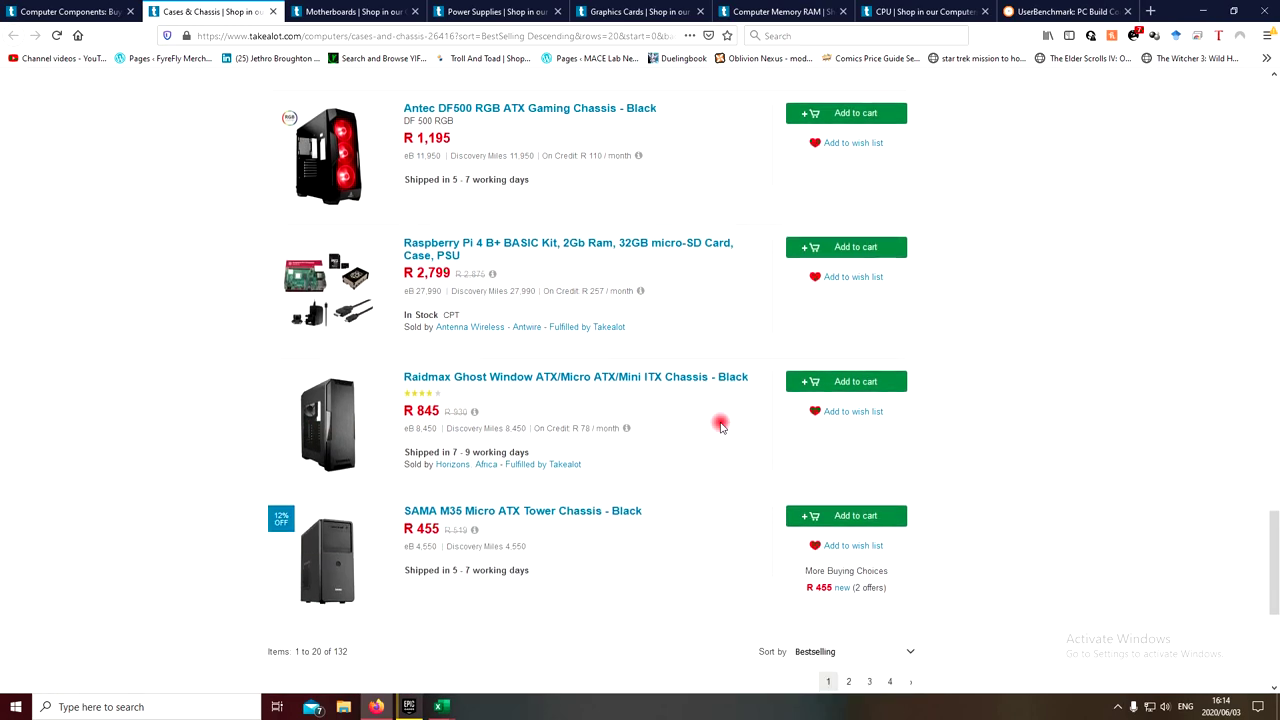
Go back over the cheaper listings, comparing the Raidmax Exo, Galaxy and Vortex cases with the Armaggeddon and Superchannel ones.
{"action": "scroll", "coordinate": [720, 425], "scroll_direction": "up", "scroll_amount": 9}
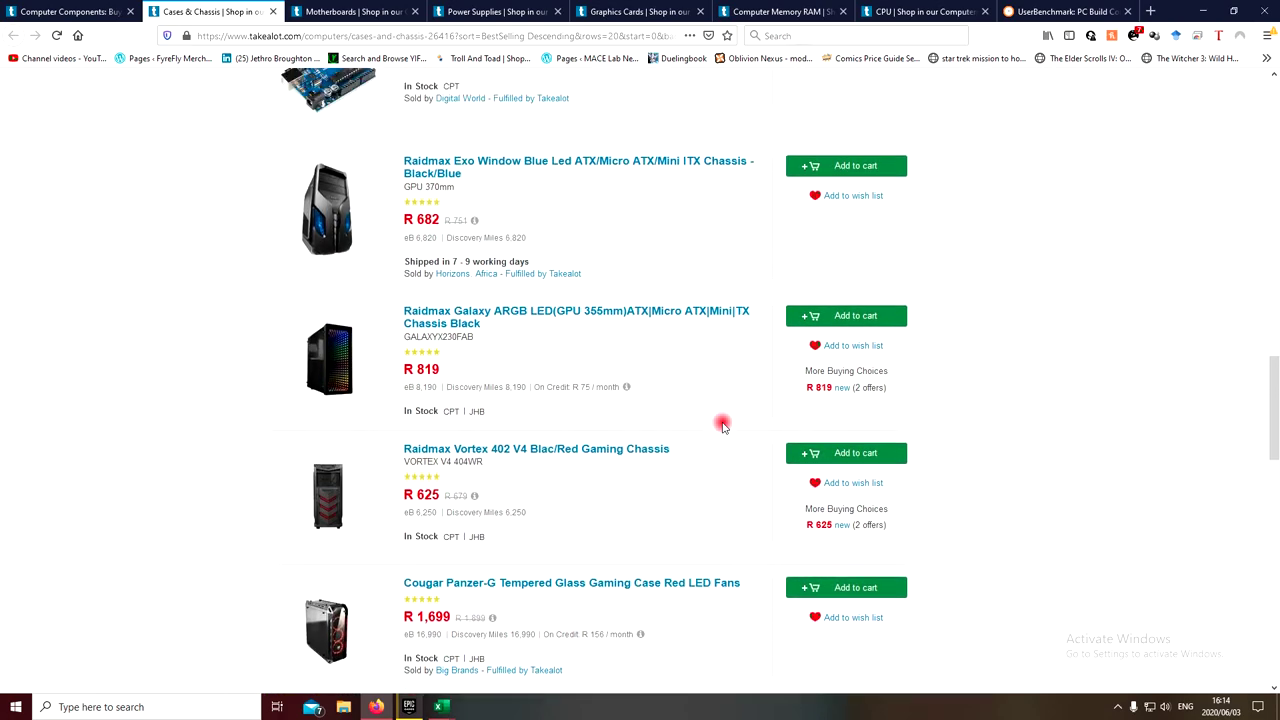
{"action": "scroll", "coordinate": [723, 426], "scroll_direction": "up", "scroll_amount": 1}
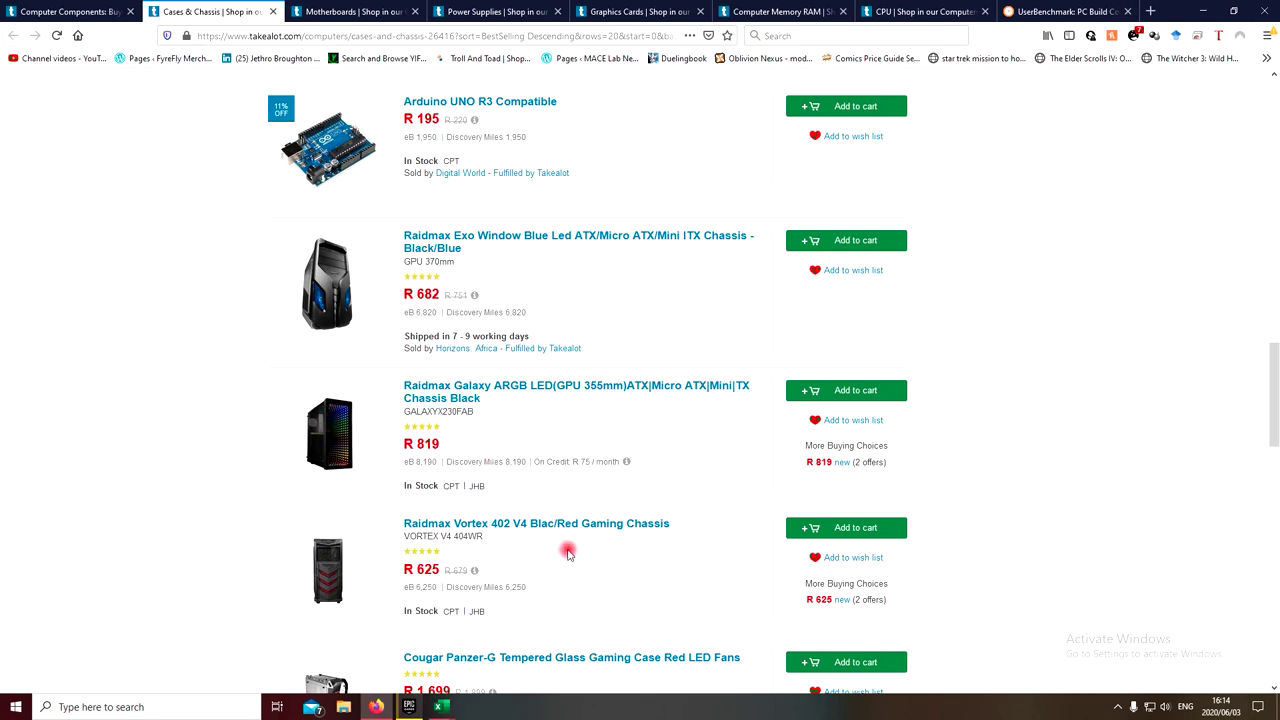
{"action": "scroll", "coordinate": [582, 554], "scroll_direction": "down", "scroll_amount": 2}
{"action": "scroll", "coordinate": [582, 554], "scroll_direction": "up", "scroll_amount": 3}
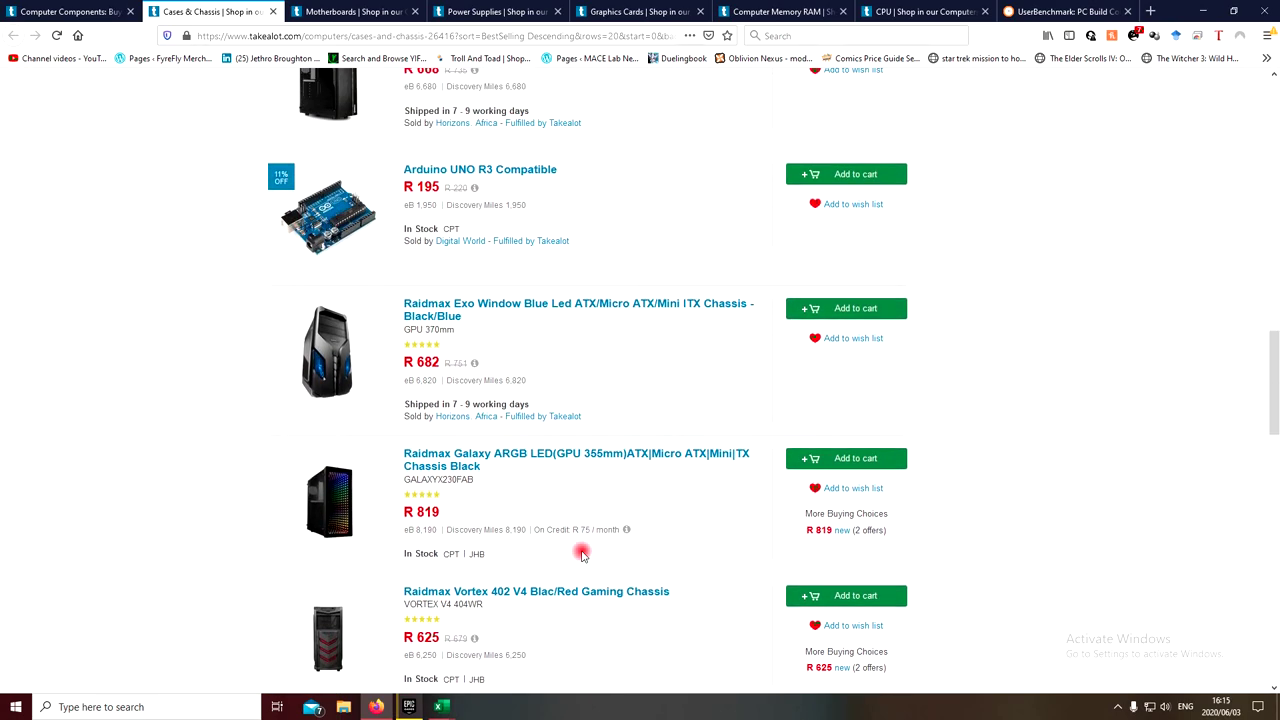
{"action": "scroll", "coordinate": [582, 554], "scroll_direction": "up", "scroll_amount": 5}
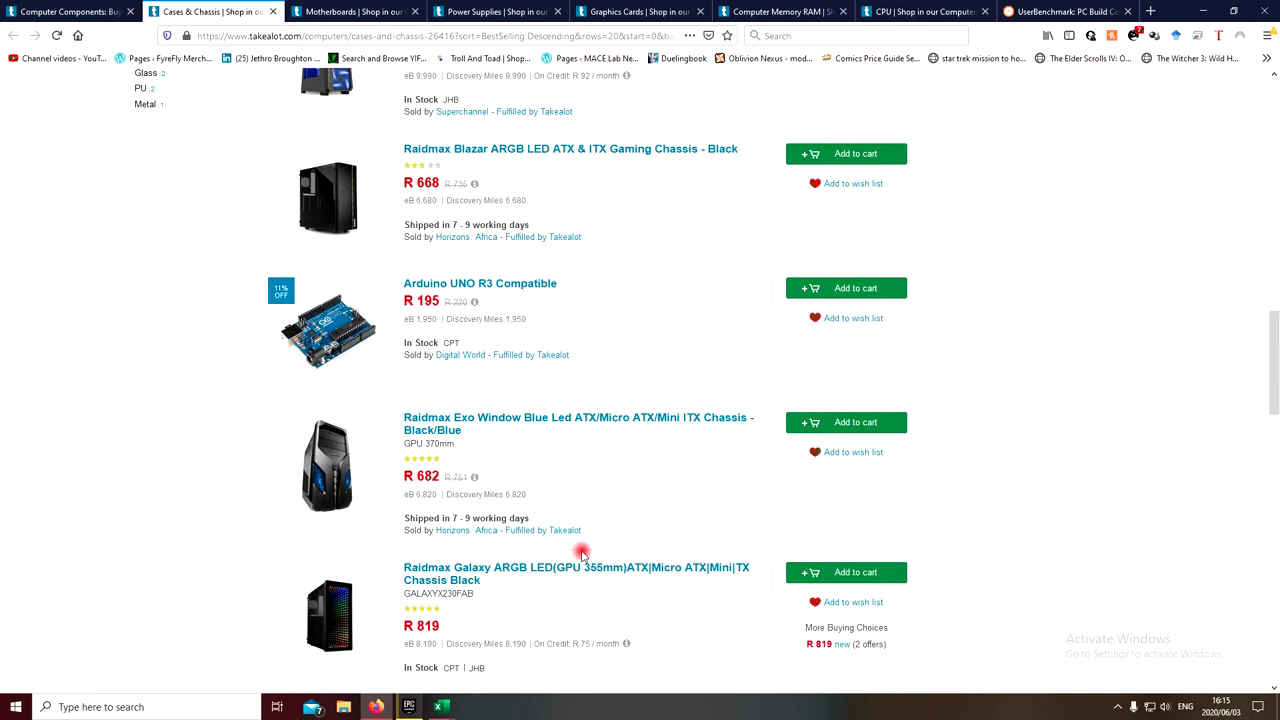
{"action": "scroll", "coordinate": [582, 554], "scroll_direction": "up", "scroll_amount": 1}
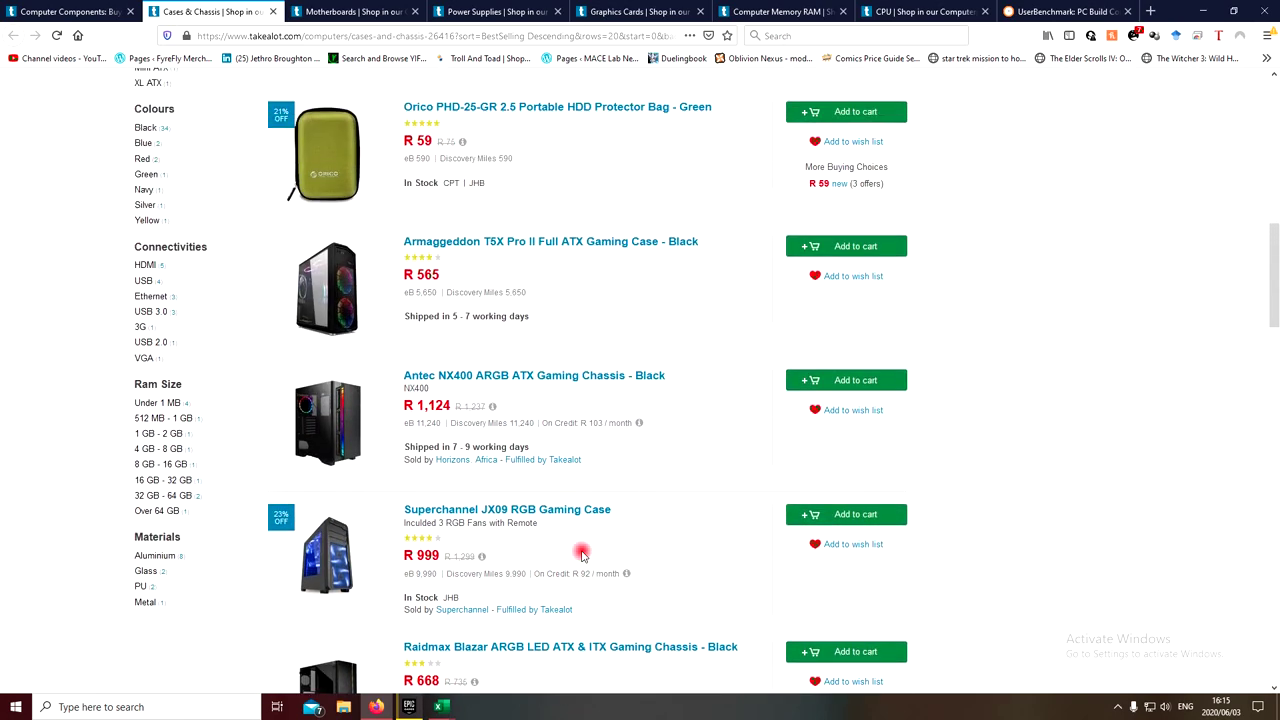
{"action": "scroll", "coordinate": [700, 541], "scroll_direction": "down", "scroll_amount": 6}
{"action": "scroll", "coordinate": [700, 541], "scroll_direction": "down", "scroll_amount": 6}
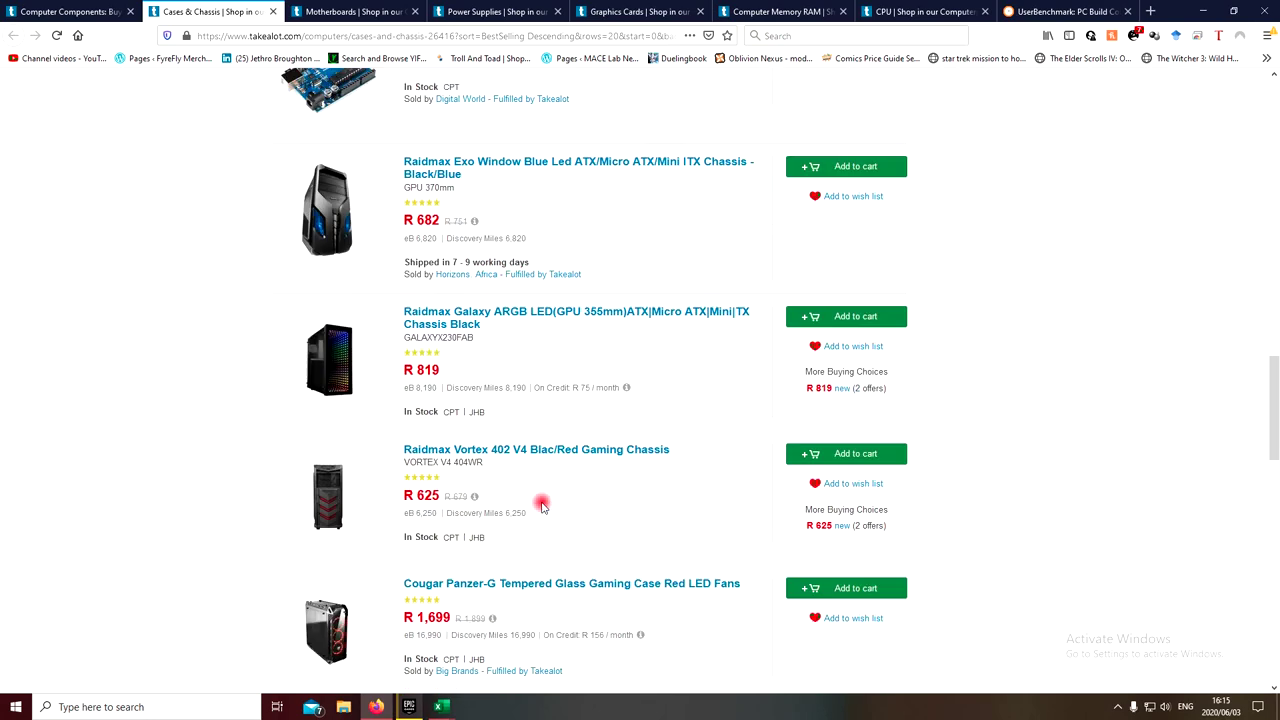
Copy the Raidmax Vortex 402 V4 Blac/Red Gaming Chassis listing title into the Case model cell in Excel.
{"action": "left_click_drag", "start_coordinate": [697, 390], "coordinate": [403, 384]}
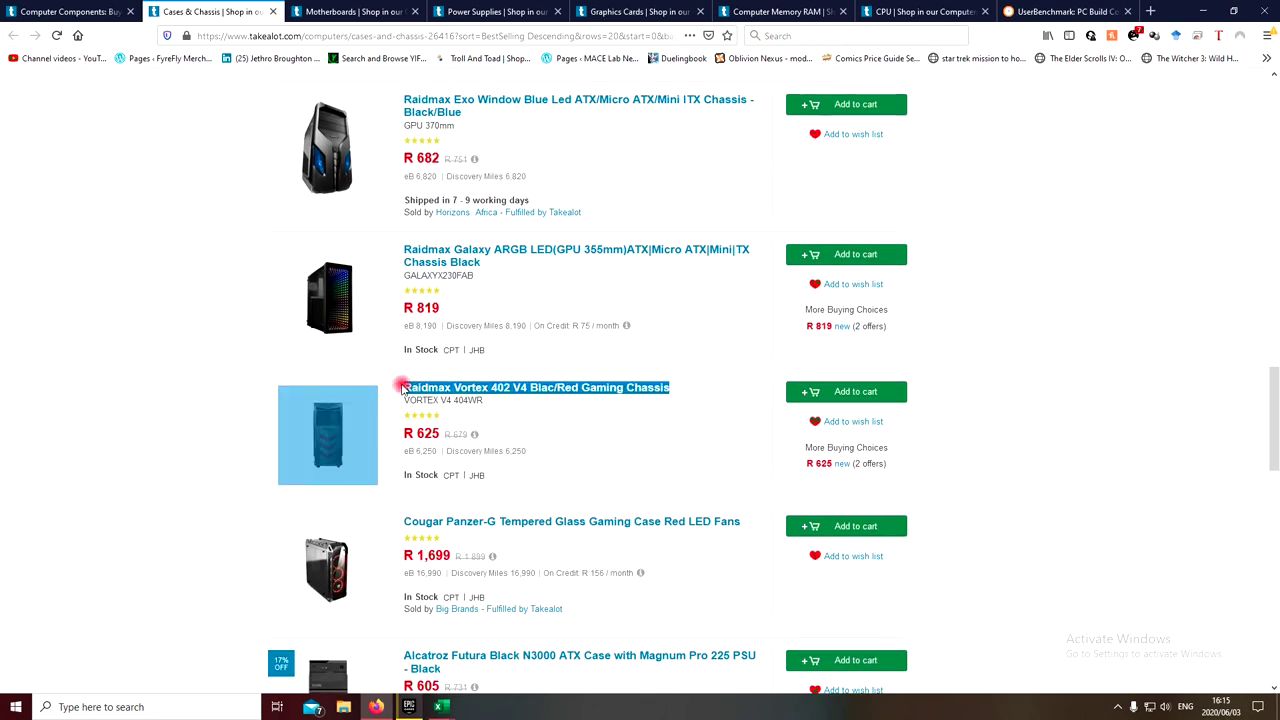
{"action": "left_click", "coordinate": [652, 437]}
{"action": "left_click_drag", "start_coordinate": [680, 385], "coordinate": [410, 390]}
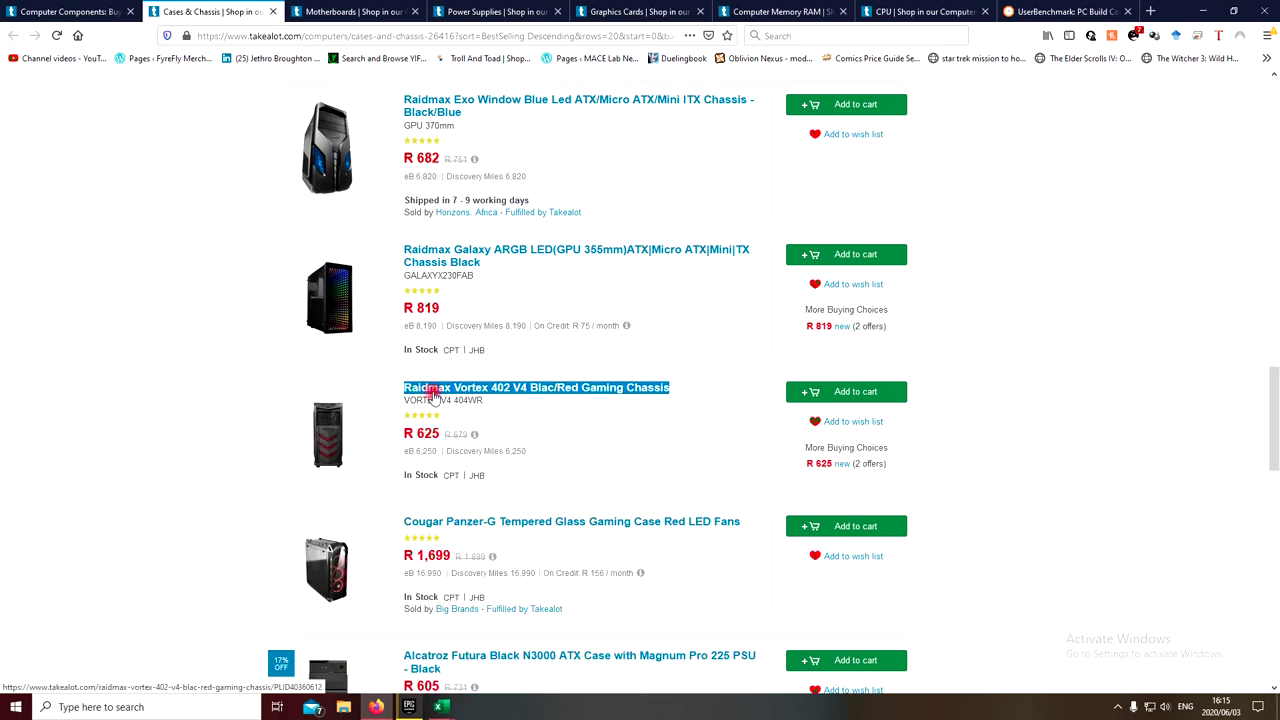
{"action": "left_click", "coordinate": [444, 708]}
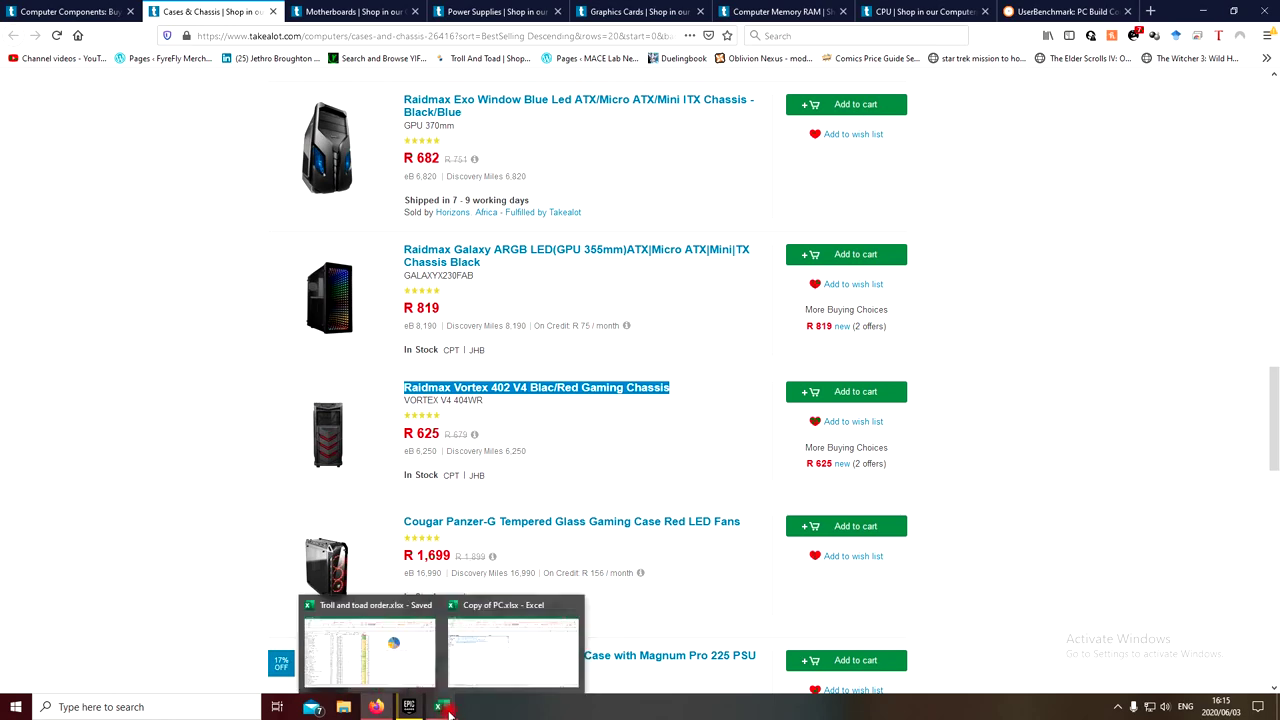
{"action": "left_click", "coordinate": [507, 686]}
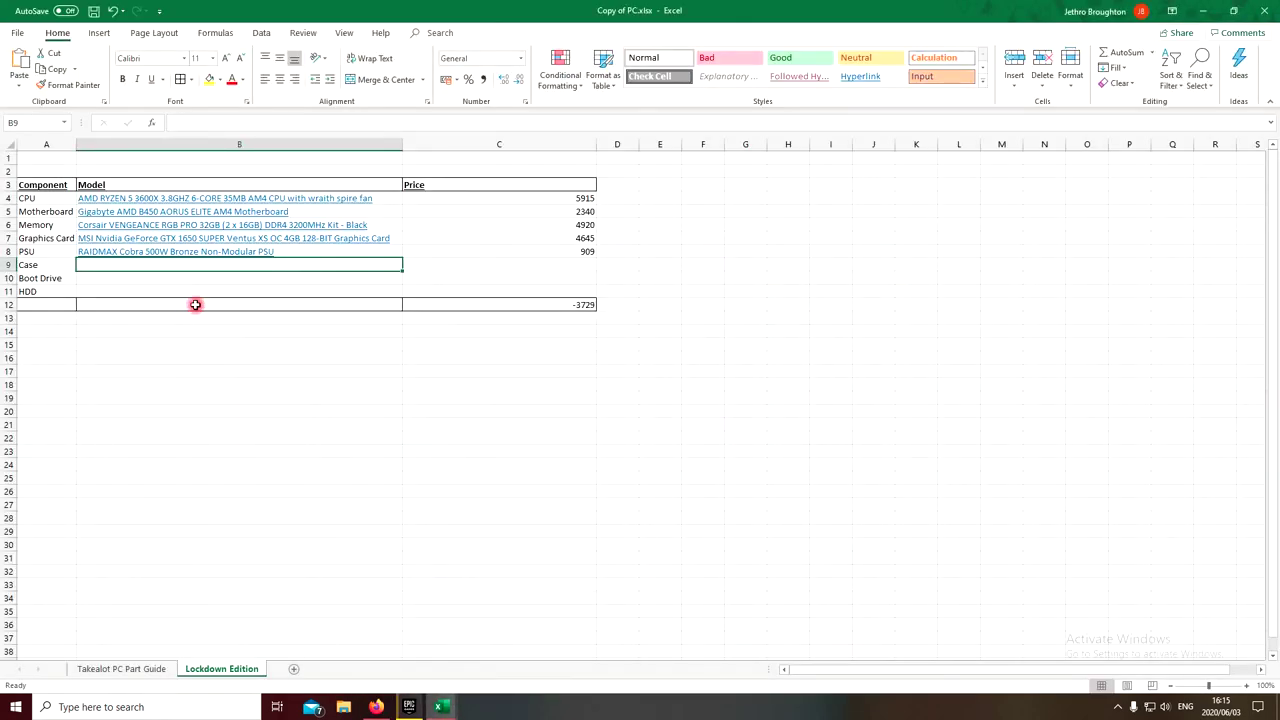
{"action": "key", "text": "ctrl+v"}
Check the Raidmax Vortex 402 V4 price on Takealot and enter 625 as the case price in Excel.
{"action": "left_click", "coordinate": [457, 266]}
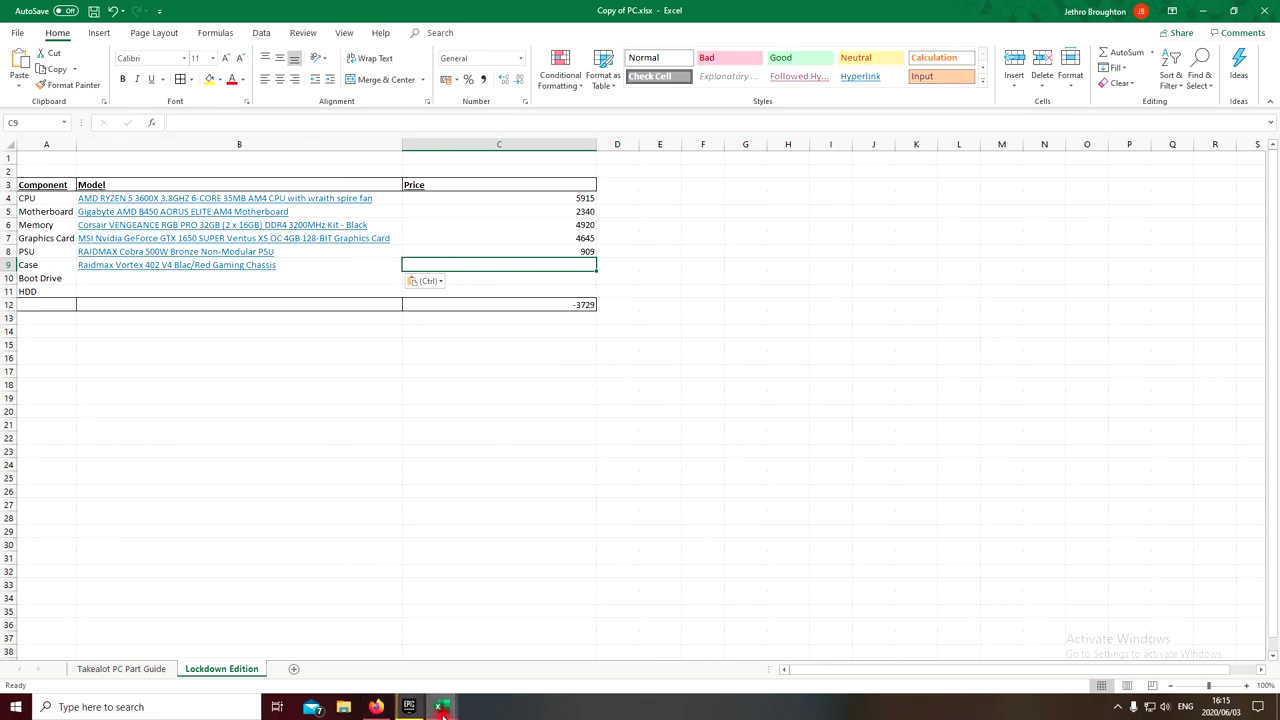
{"action": "left_click", "coordinate": [375, 707]}
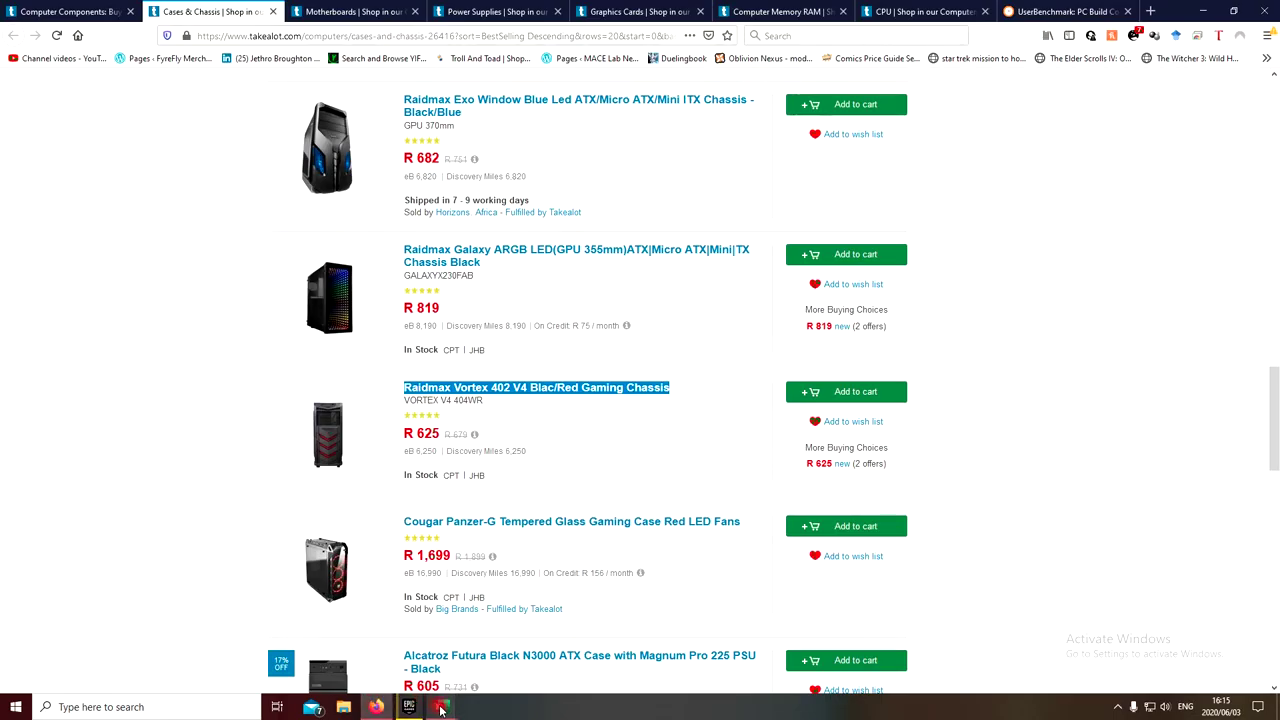
{"action": "mouse_move", "coordinate": [438, 707]}
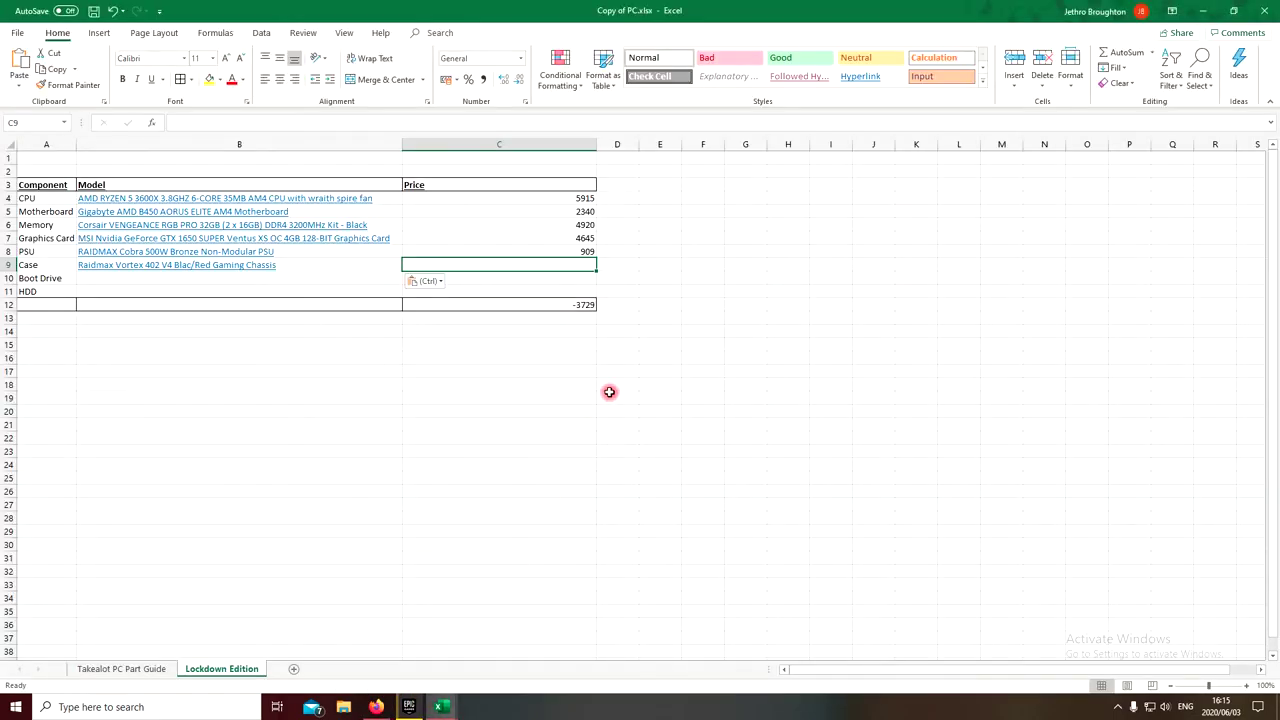
{"action": "type", "text": "625"}
{"action": "key", "text": "Return"}
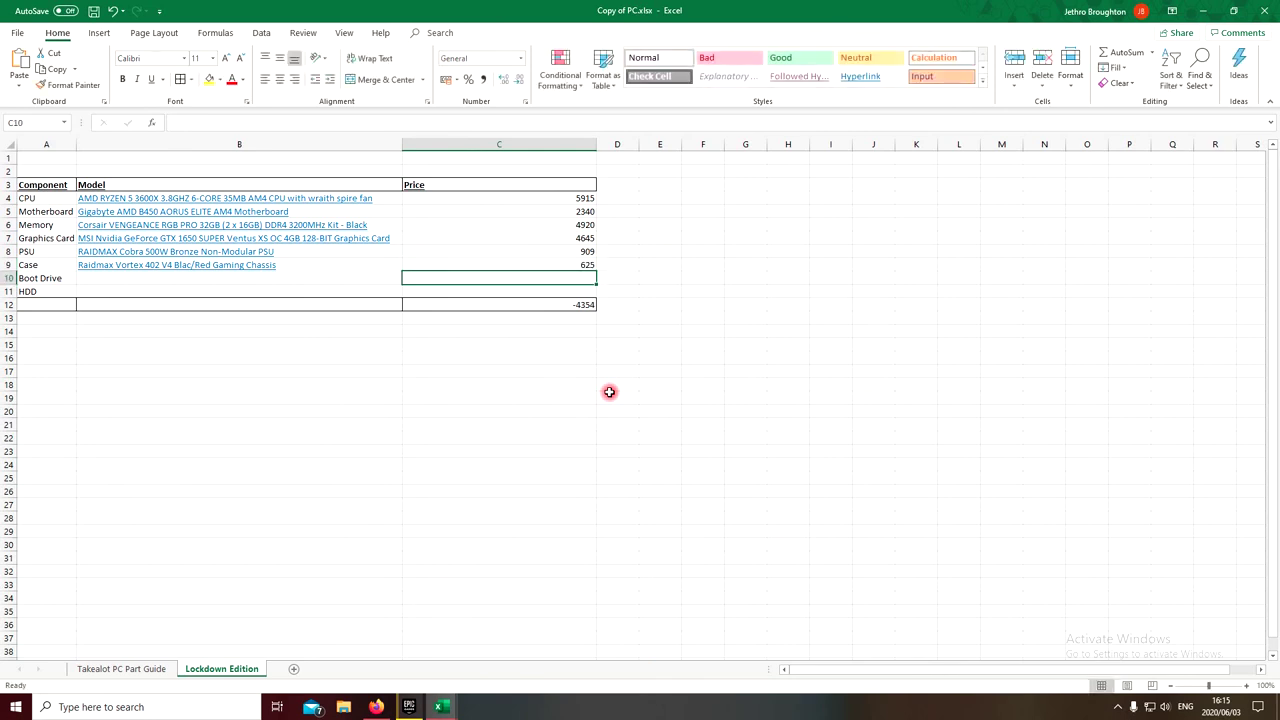
Select the HDD model cell in Excel and return to Takealot's Computer Components page in the browser.
{"action": "left_click", "coordinate": [368, 279]}
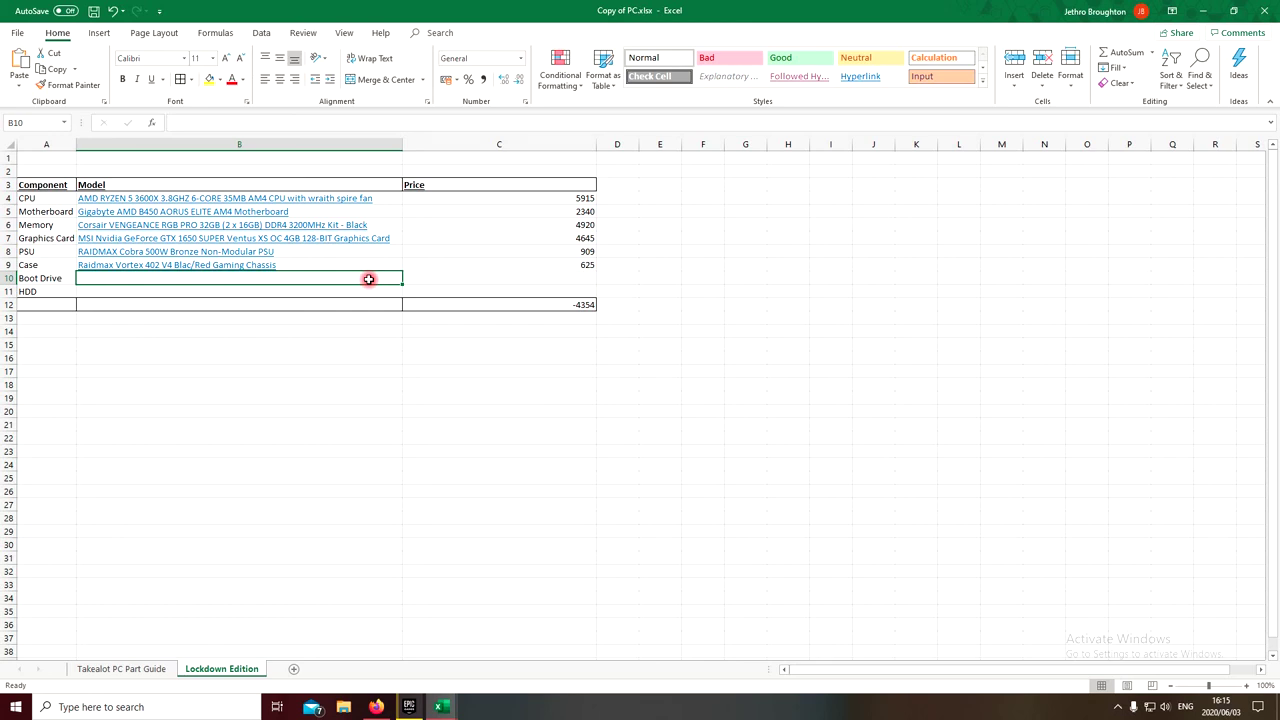
{"action": "mouse_move", "coordinate": [380, 710]}
{"action": "left_click", "coordinate": [388, 630]}
{"action": "left_click", "coordinate": [57, 289]}
{"action": "left_click", "coordinate": [107, 289]}
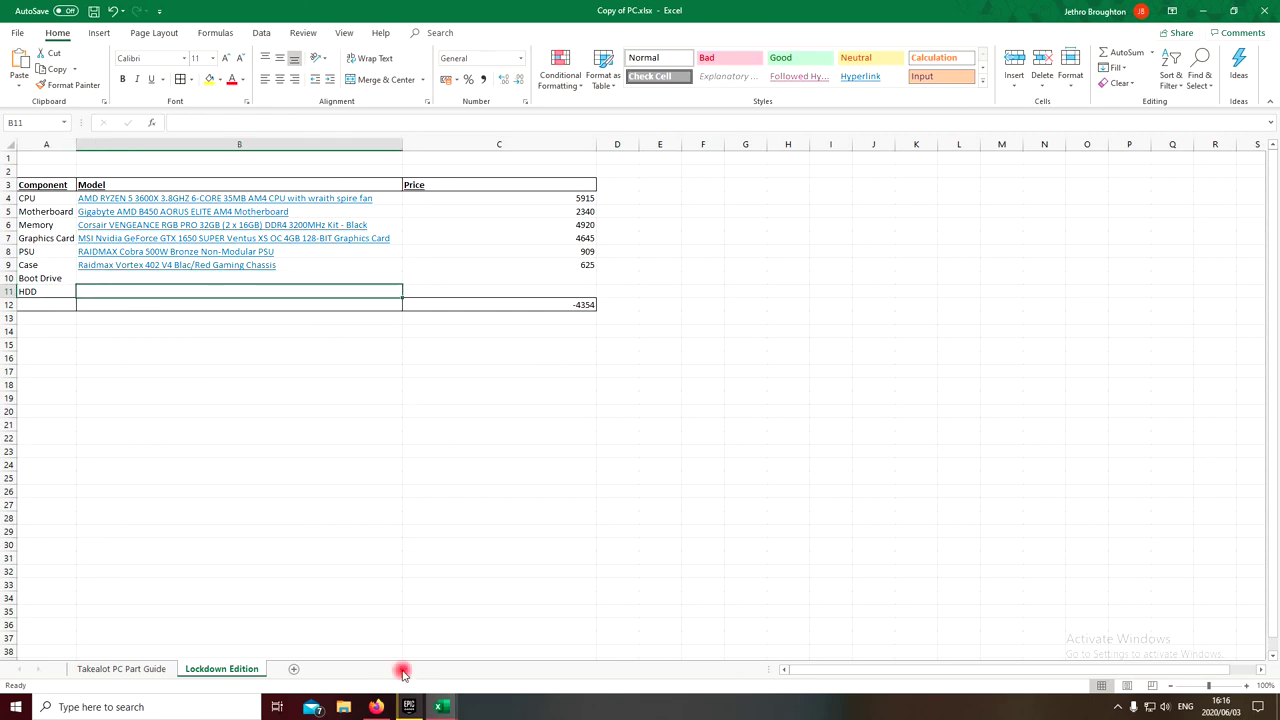
{"action": "left_click", "coordinate": [376, 708]}
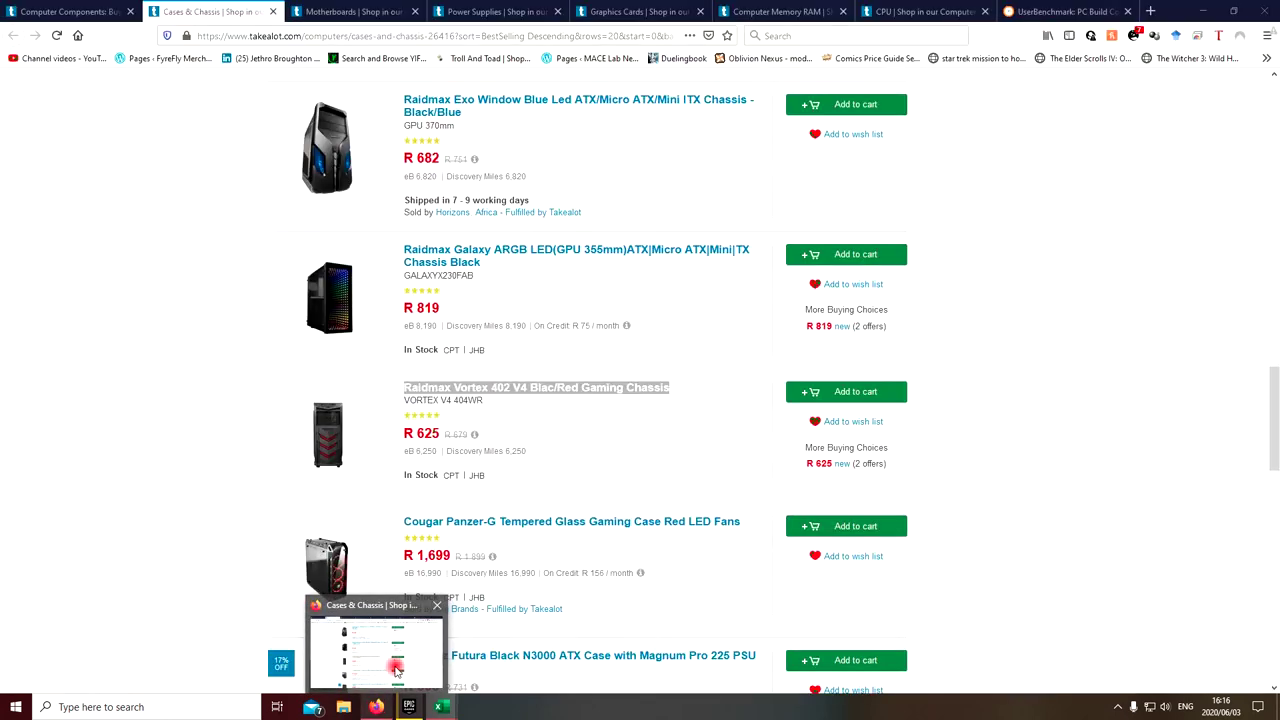
{"action": "scroll", "coordinate": [208, 468], "scroll_direction": "up", "scroll_amount": 4}
{"action": "scroll", "coordinate": [208, 468], "scroll_direction": "up", "scroll_amount": 13}
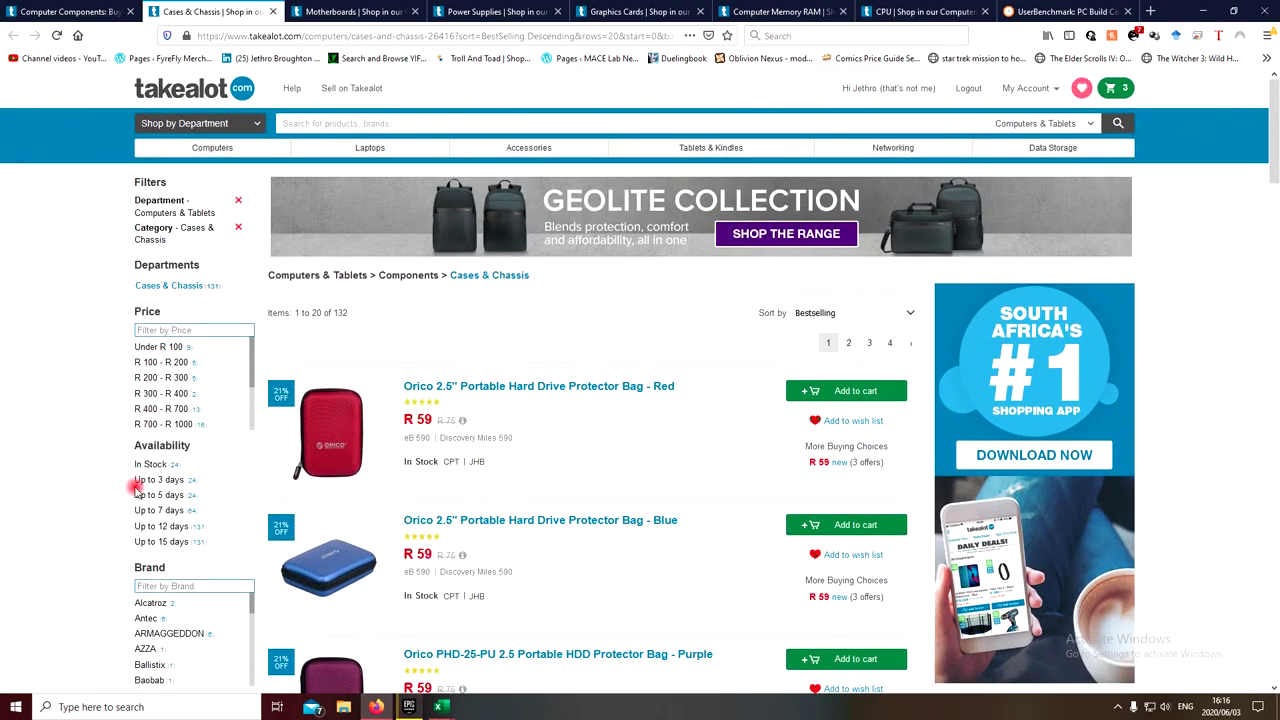
{"action": "left_click", "coordinate": [62, 10]}
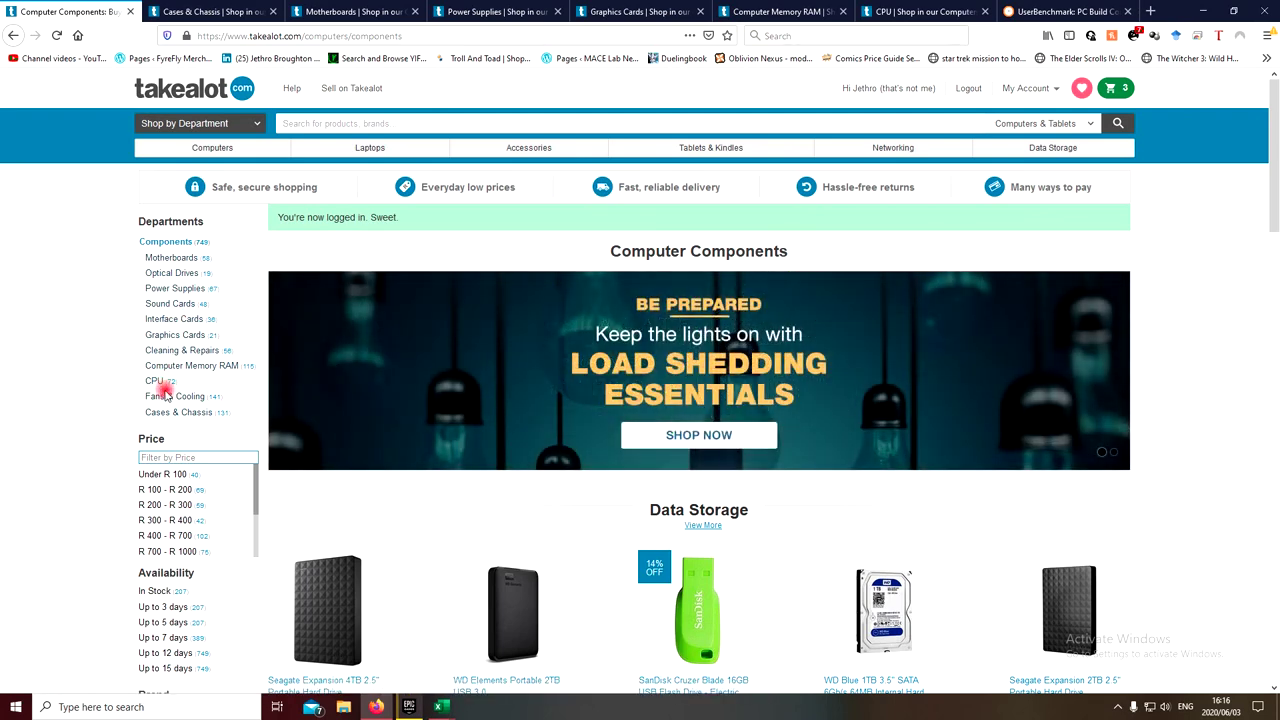
Dismiss the newsletter sign-up and open the Hard Drives category in a new browser tab.
{"action": "scroll", "coordinate": [653, 563], "scroll_direction": "down", "scroll_amount": 3}
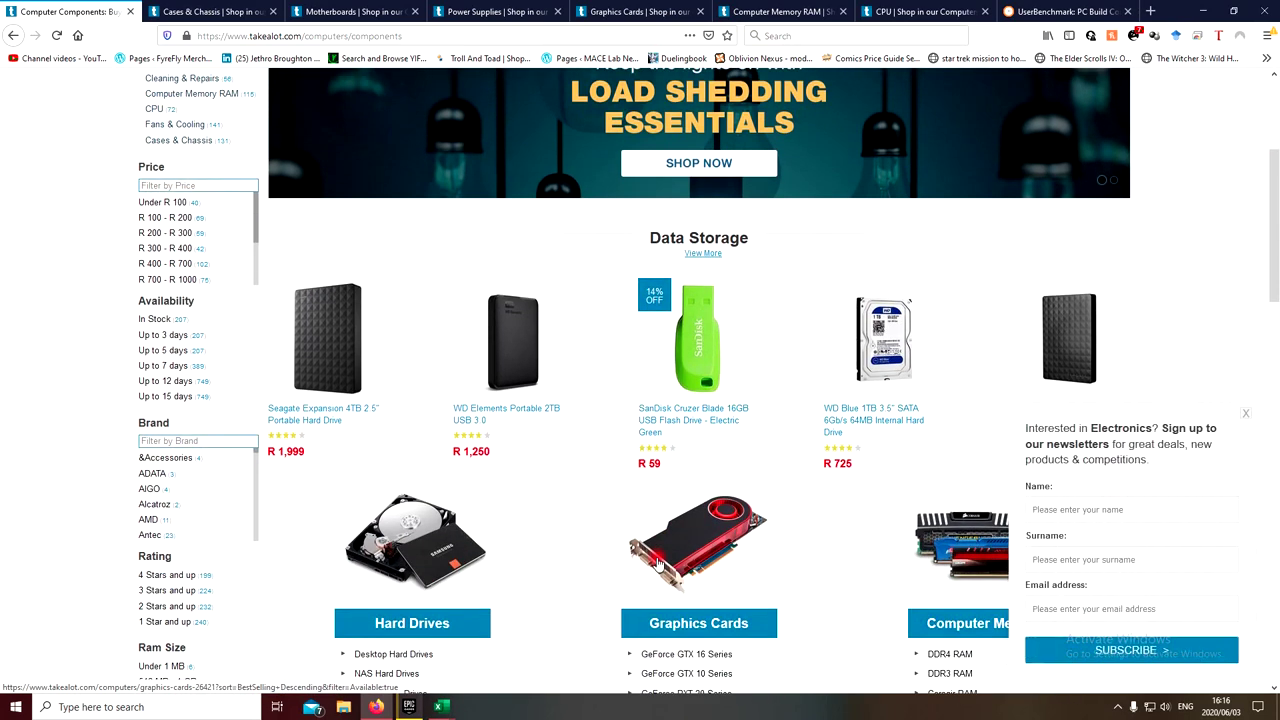
{"action": "scroll", "coordinate": [653, 563], "scroll_direction": "down", "scroll_amount": 4}
{"action": "scroll", "coordinate": [653, 560], "scroll_direction": "up", "scroll_amount": 1}
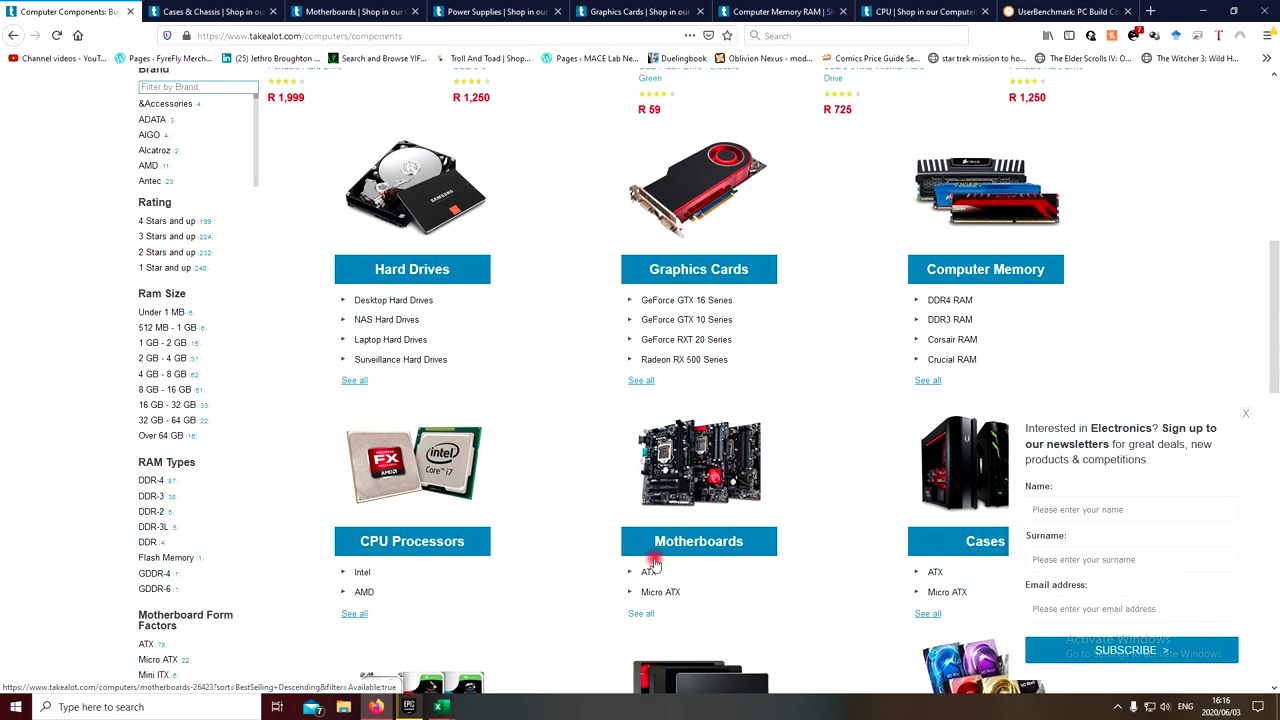
{"action": "left_click", "coordinate": [1247, 413]}
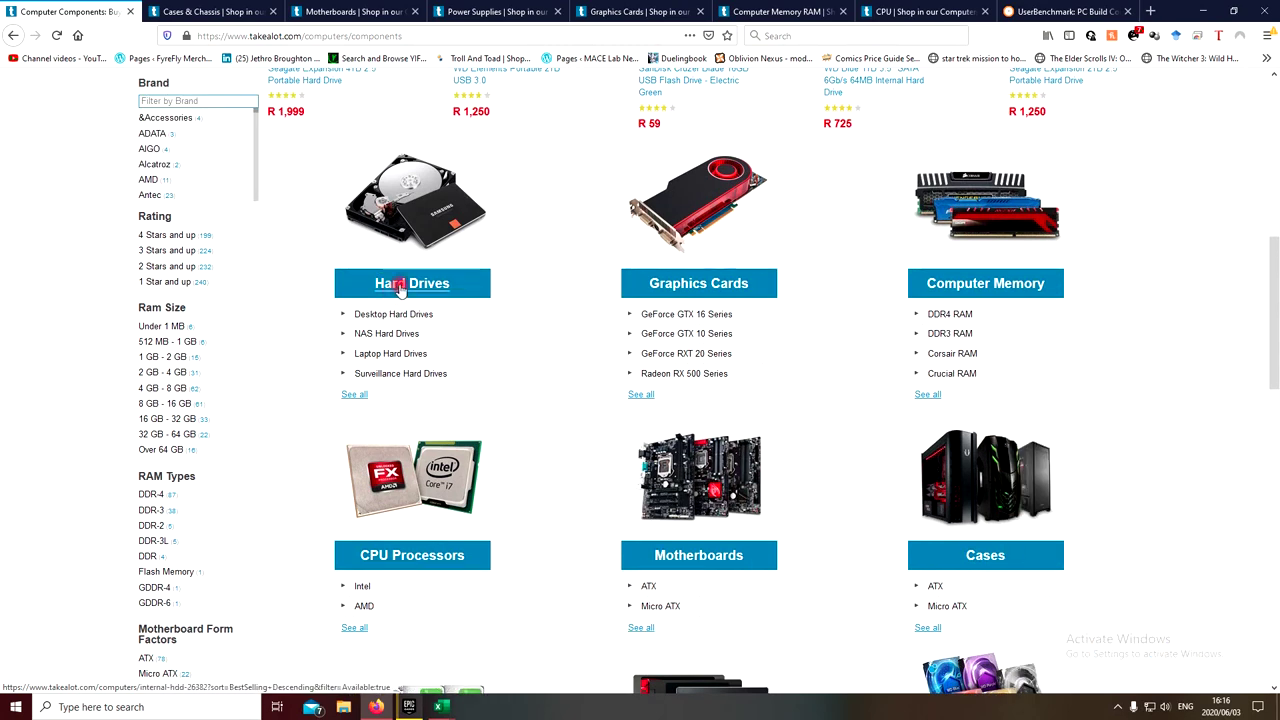
{"action": "right_click", "coordinate": [398, 284]}
{"action": "left_click", "coordinate": [420, 289]}
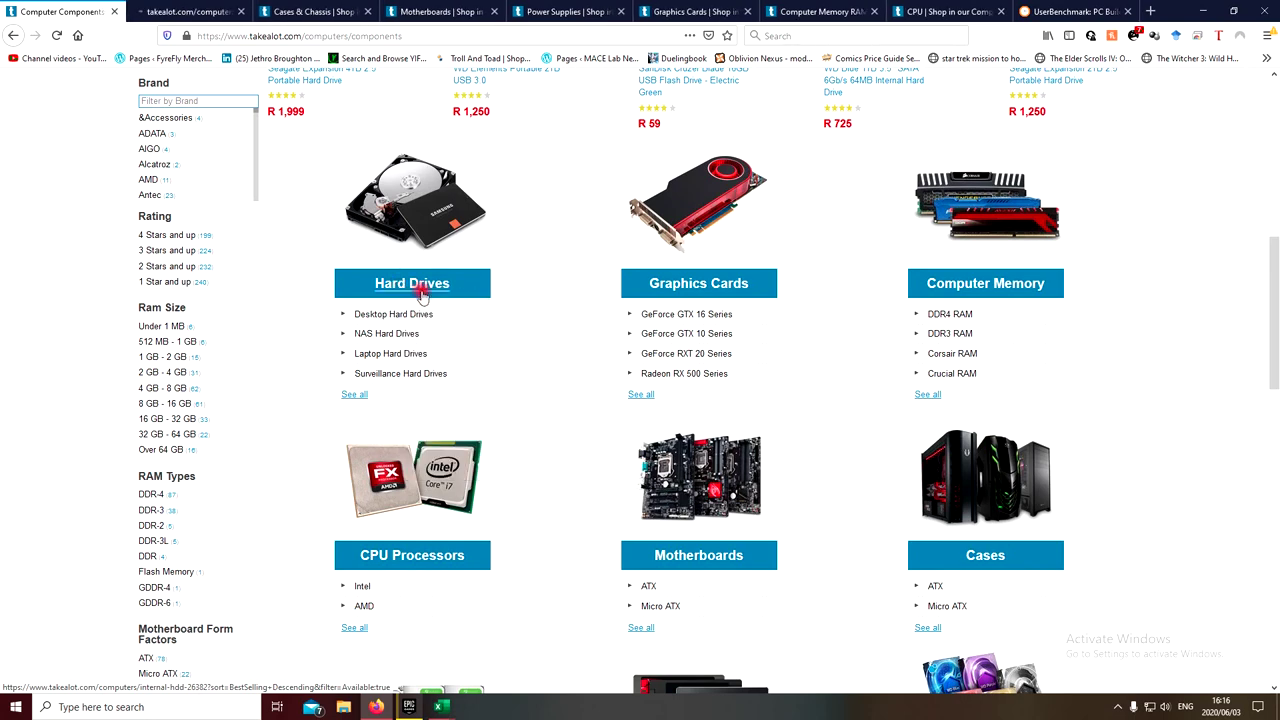
Open the SSD Drives category from Takealot's Computer Components page in a new browser tab.
{"action": "scroll", "coordinate": [583, 358], "scroll_direction": "down", "scroll_amount": 2}
{"action": "scroll", "coordinate": [583, 358], "scroll_direction": "down", "scroll_amount": 3}
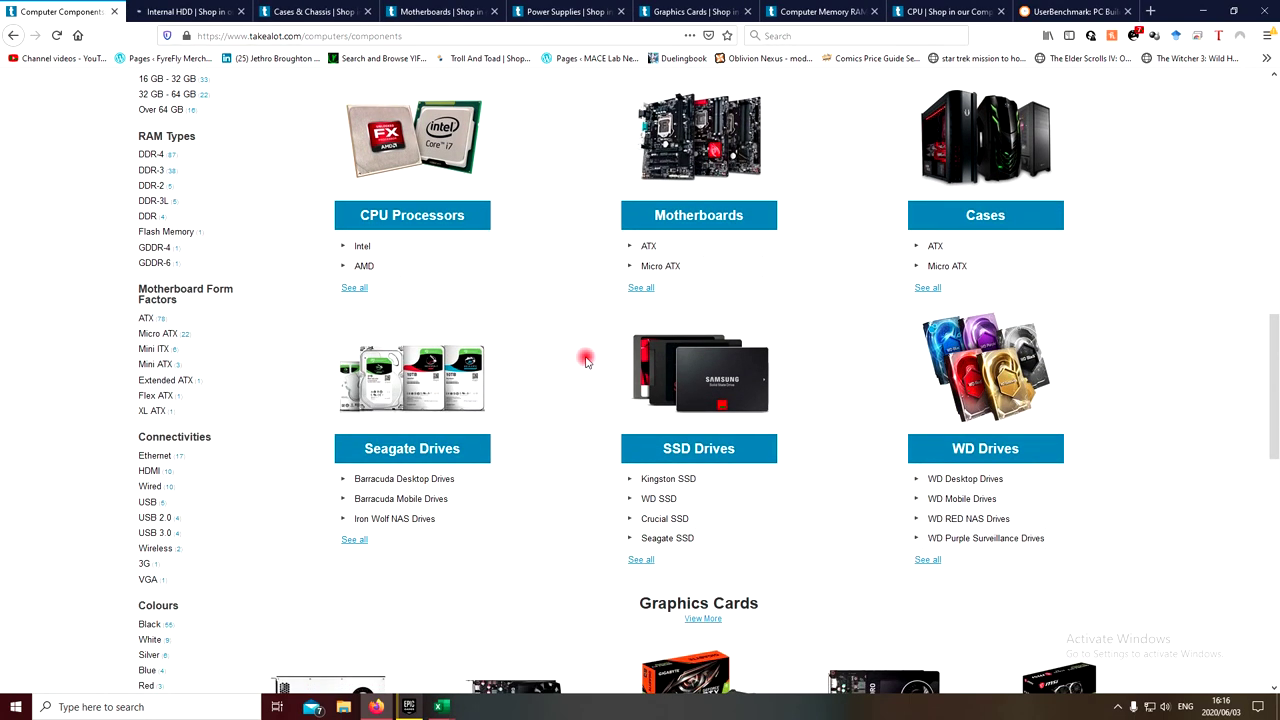
{"action": "right_click", "coordinate": [697, 452]}
{"action": "left_click", "coordinate": [725, 458]}
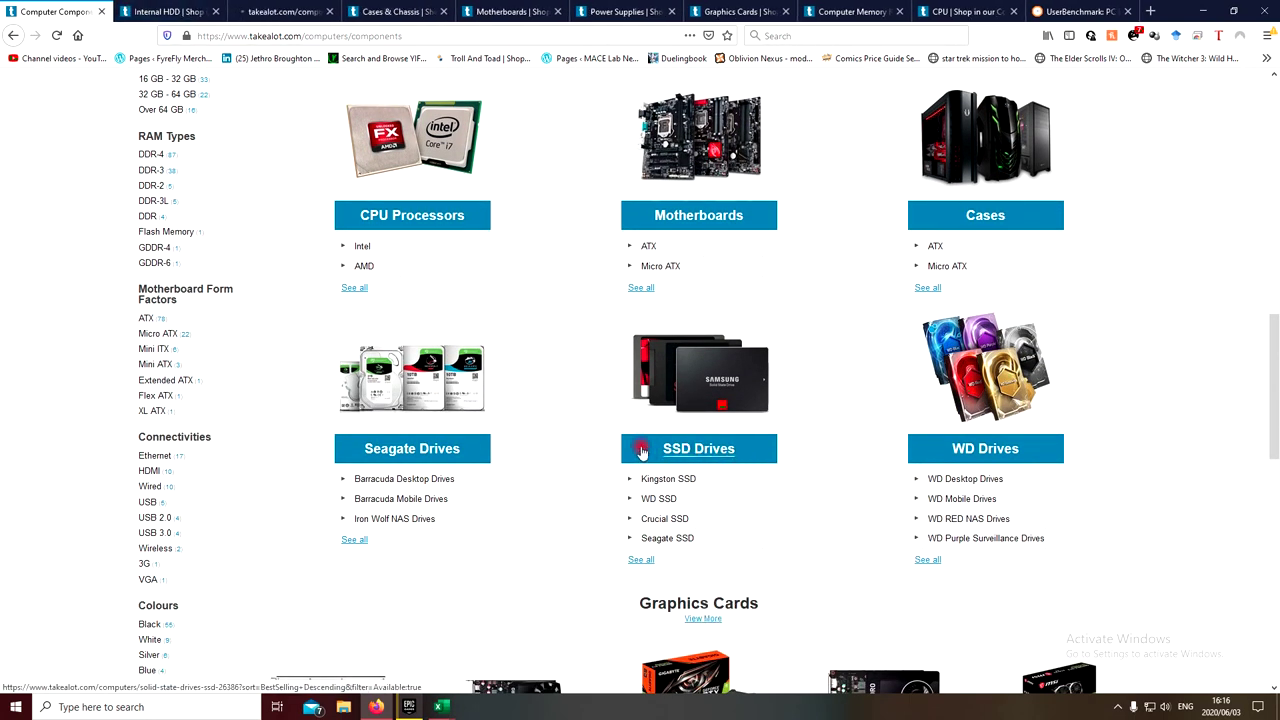
{"action": "scroll", "coordinate": [577, 405], "scroll_direction": "up", "scroll_amount": 4}
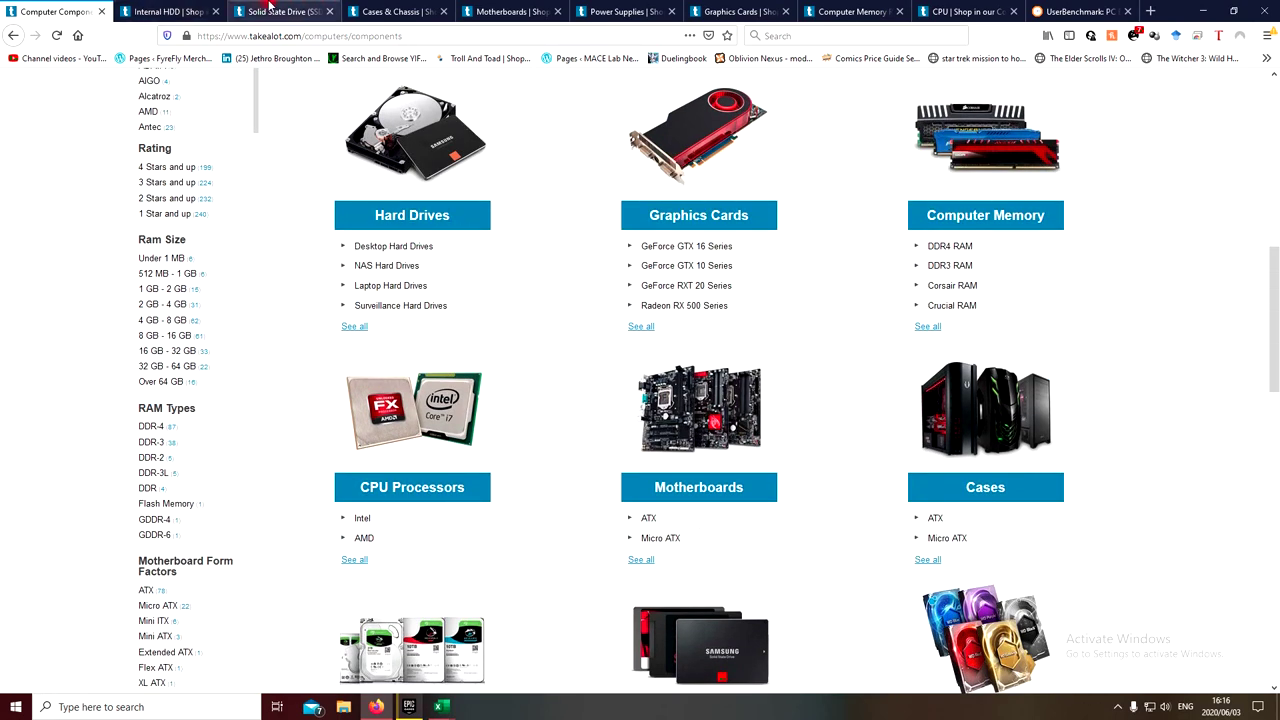
Look through the Internal HDD listings on Takealot, comparing drive capacities and prices.
{"action": "left_click", "coordinate": [170, 11]}
{"action": "scroll", "coordinate": [537, 588], "scroll_direction": "down", "scroll_amount": 4}
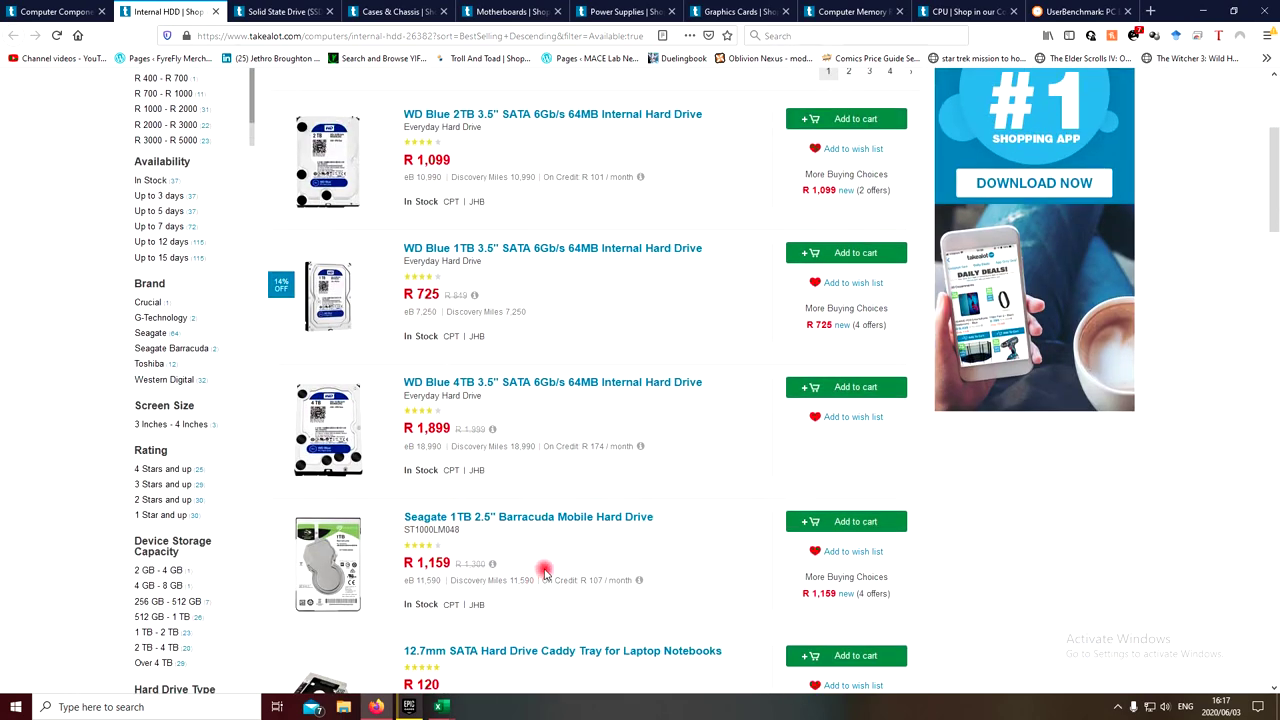
{"action": "scroll", "coordinate": [545, 575], "scroll_direction": "down", "scroll_amount": 1}
{"action": "scroll", "coordinate": [550, 567], "scroll_direction": "down", "scroll_amount": 3}
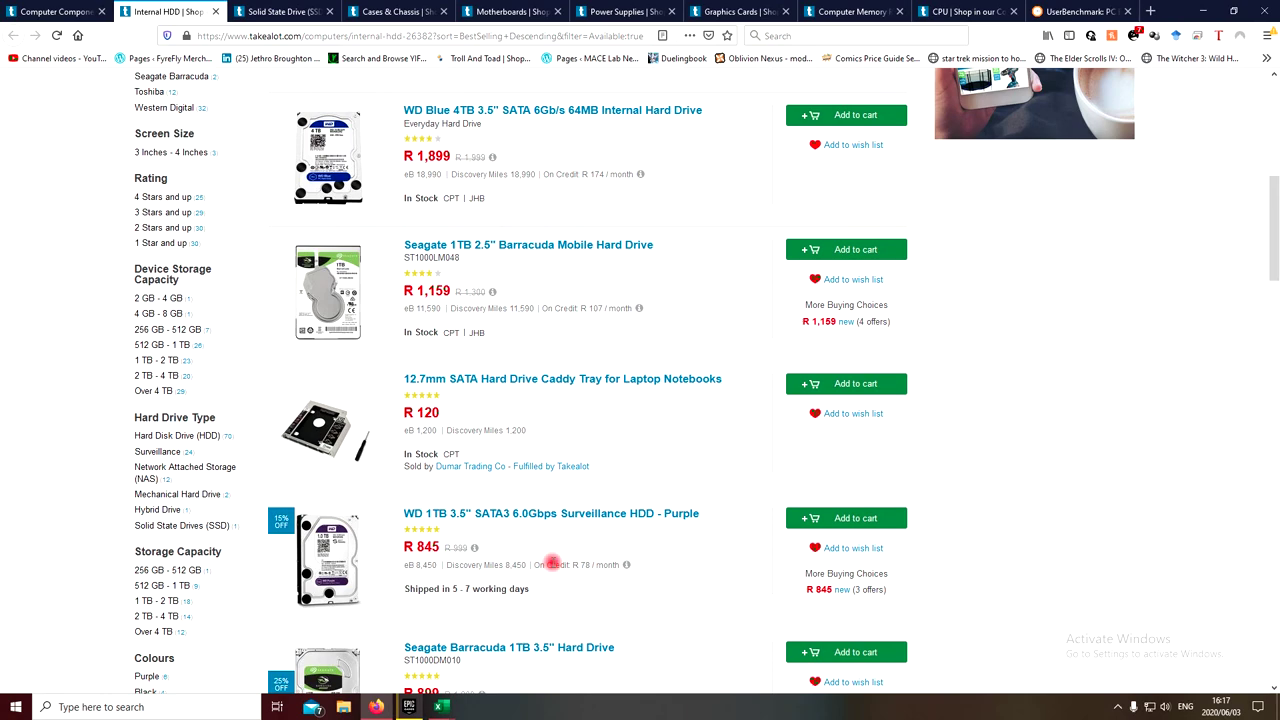
{"action": "scroll", "coordinate": [552, 563], "scroll_direction": "up", "scroll_amount": 3}
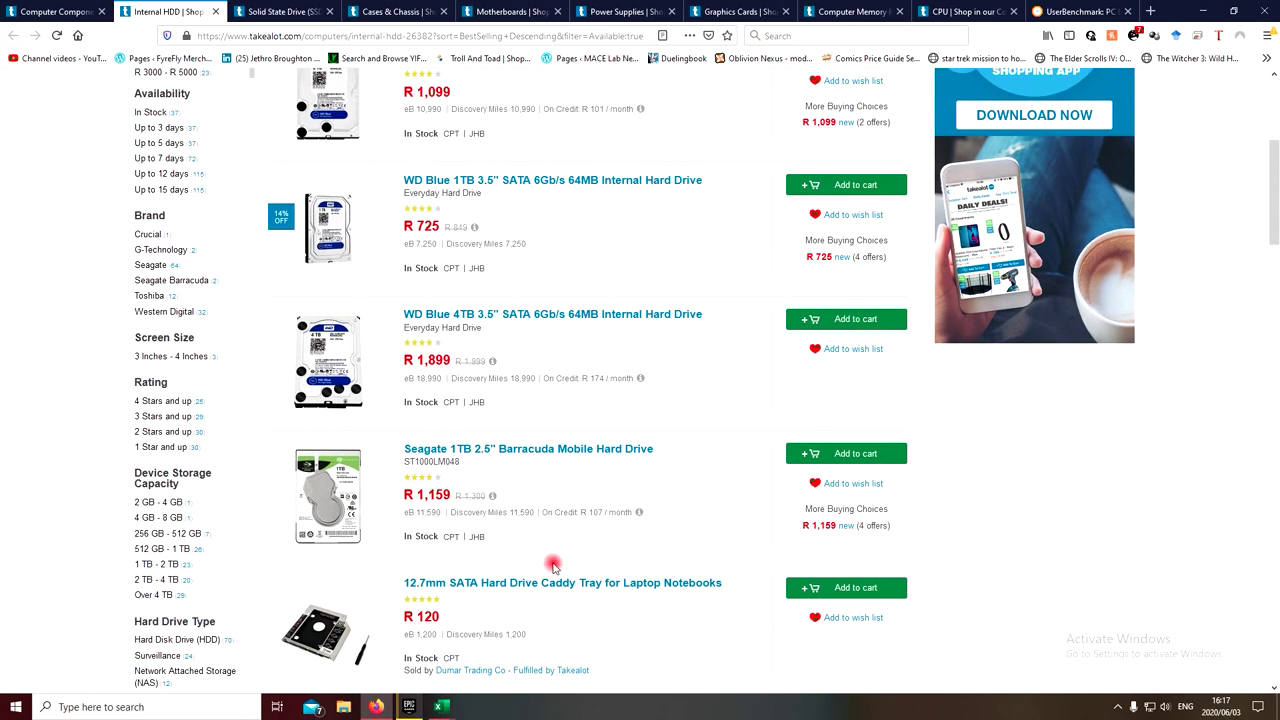
Examine Takealot's Solid State Drive (SSD) listings and compare models, capacities and prices for a boot drive.
{"action": "left_click", "coordinate": [272, 11]}
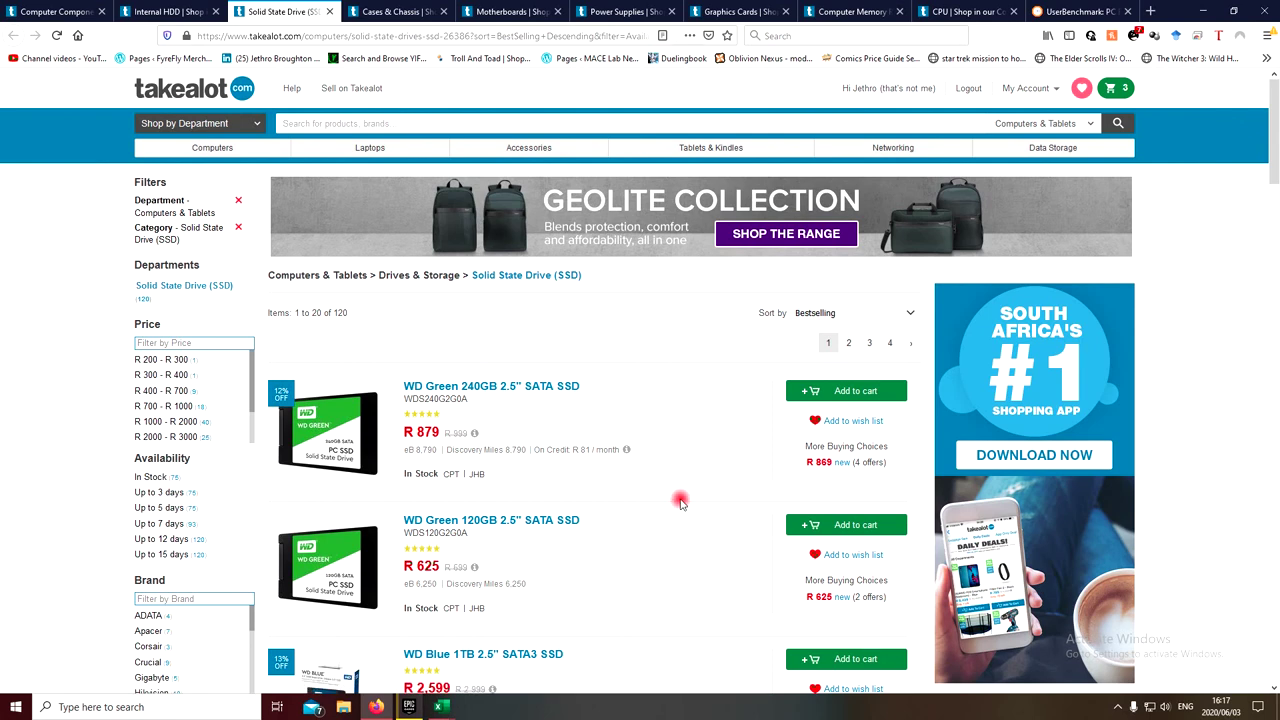
{"action": "scroll", "coordinate": [680, 502], "scroll_direction": "down", "scroll_amount": 3}
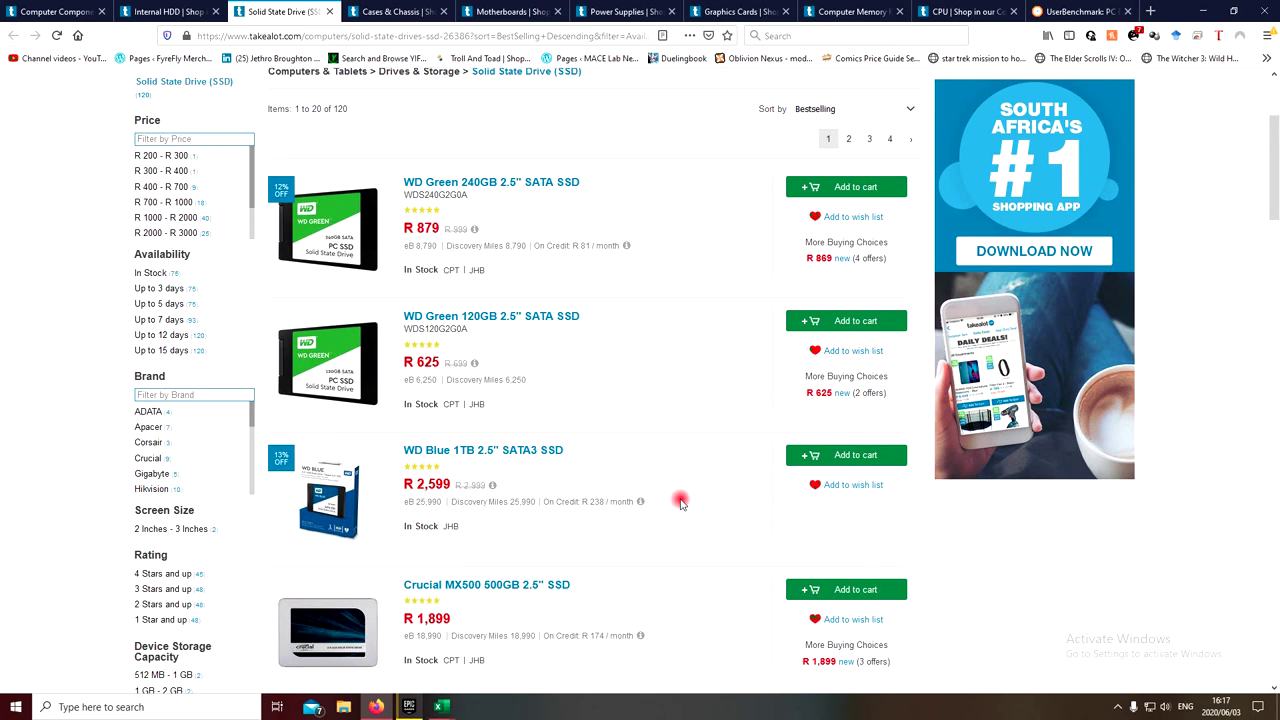
{"action": "scroll", "coordinate": [680, 502], "scroll_direction": "down", "scroll_amount": 4}
{"action": "scroll", "coordinate": [680, 502], "scroll_direction": "up", "scroll_amount": 4}
{"action": "scroll", "coordinate": [622, 398], "scroll_direction": "down", "scroll_amount": 3}
{"action": "scroll", "coordinate": [622, 398], "scroll_direction": "down", "scroll_amount": 1}
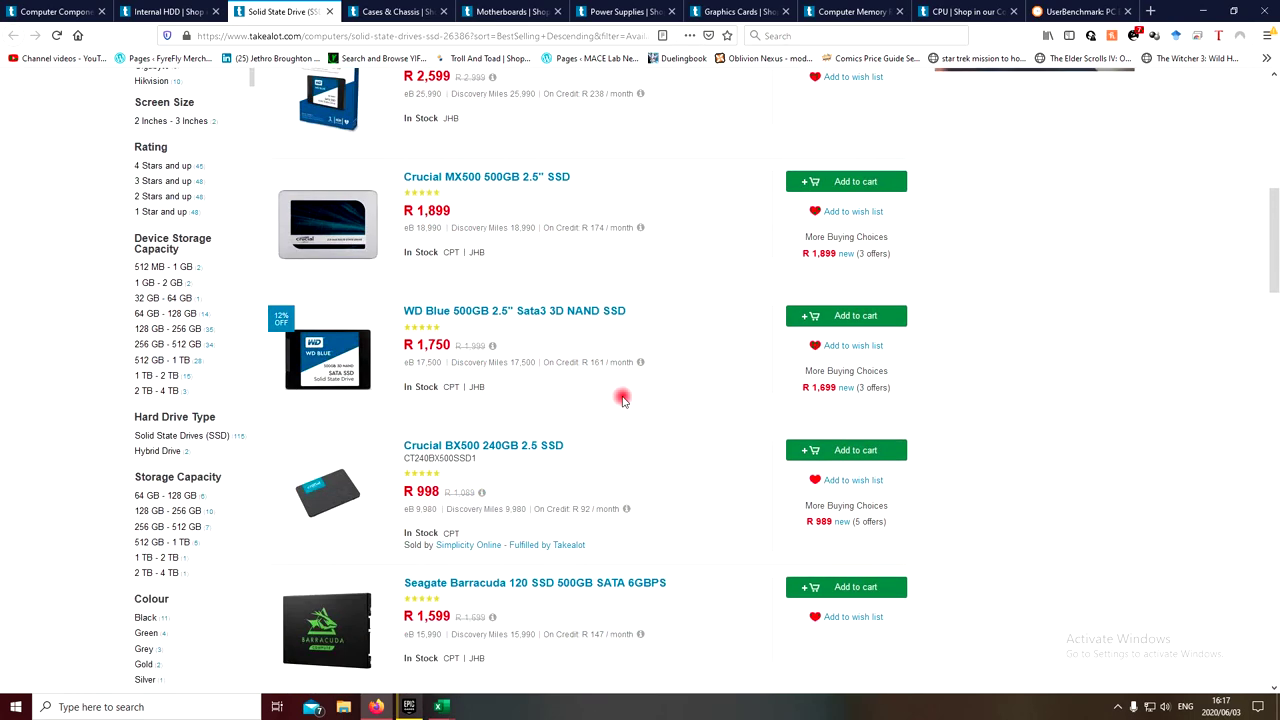
{"action": "scroll", "coordinate": [622, 398], "scroll_direction": "up", "scroll_amount": 4}
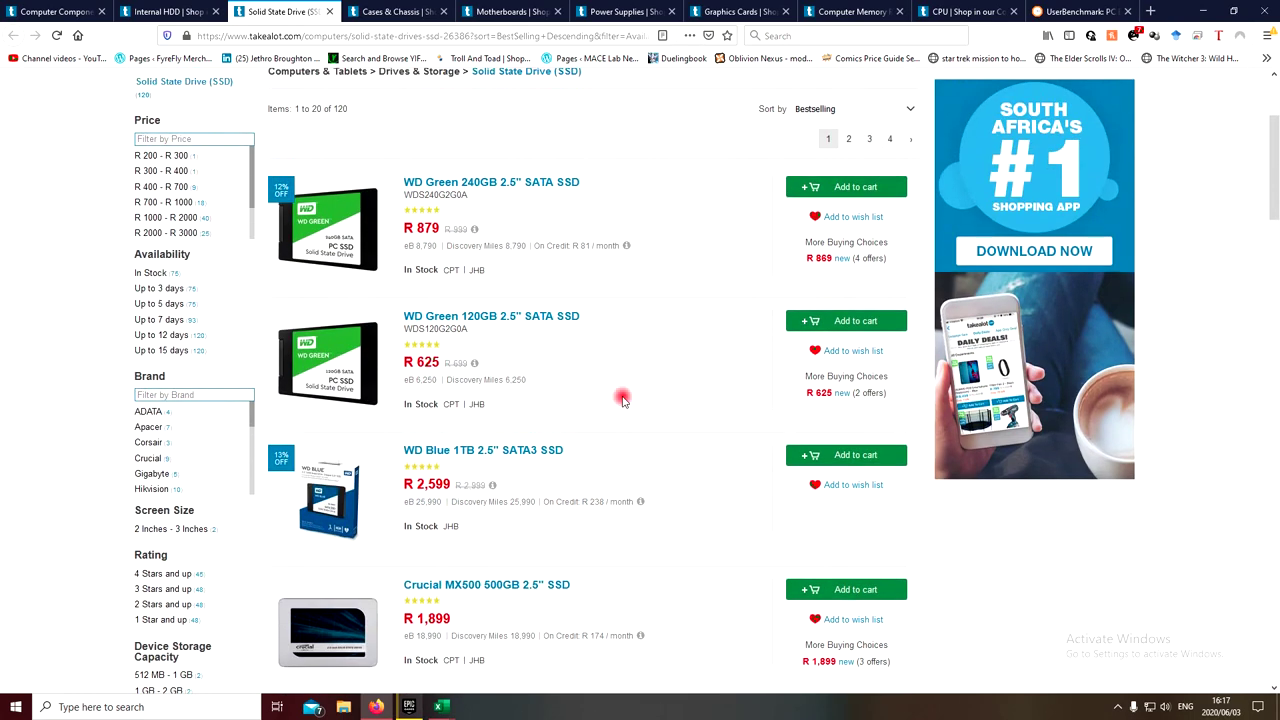
{"action": "scroll", "coordinate": [614, 409], "scroll_direction": "down", "scroll_amount": 3}
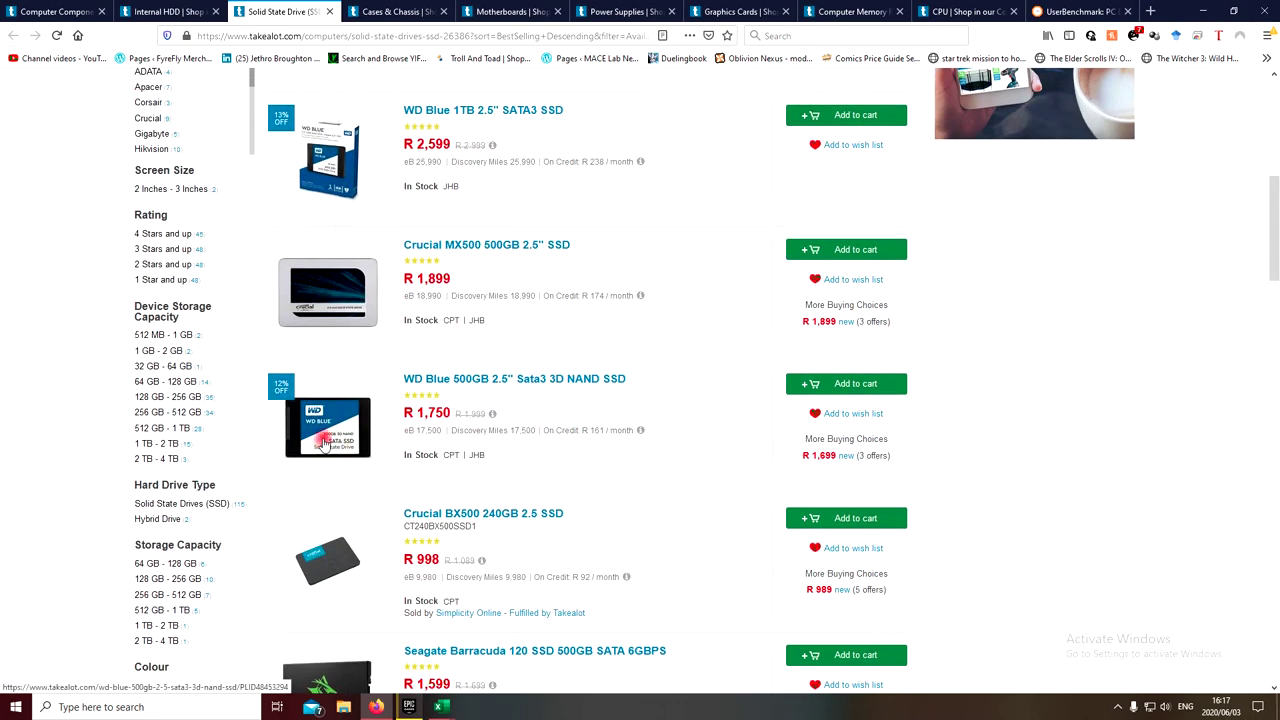
{"action": "scroll", "coordinate": [694, 480], "scroll_direction": "down", "scroll_amount": 3}
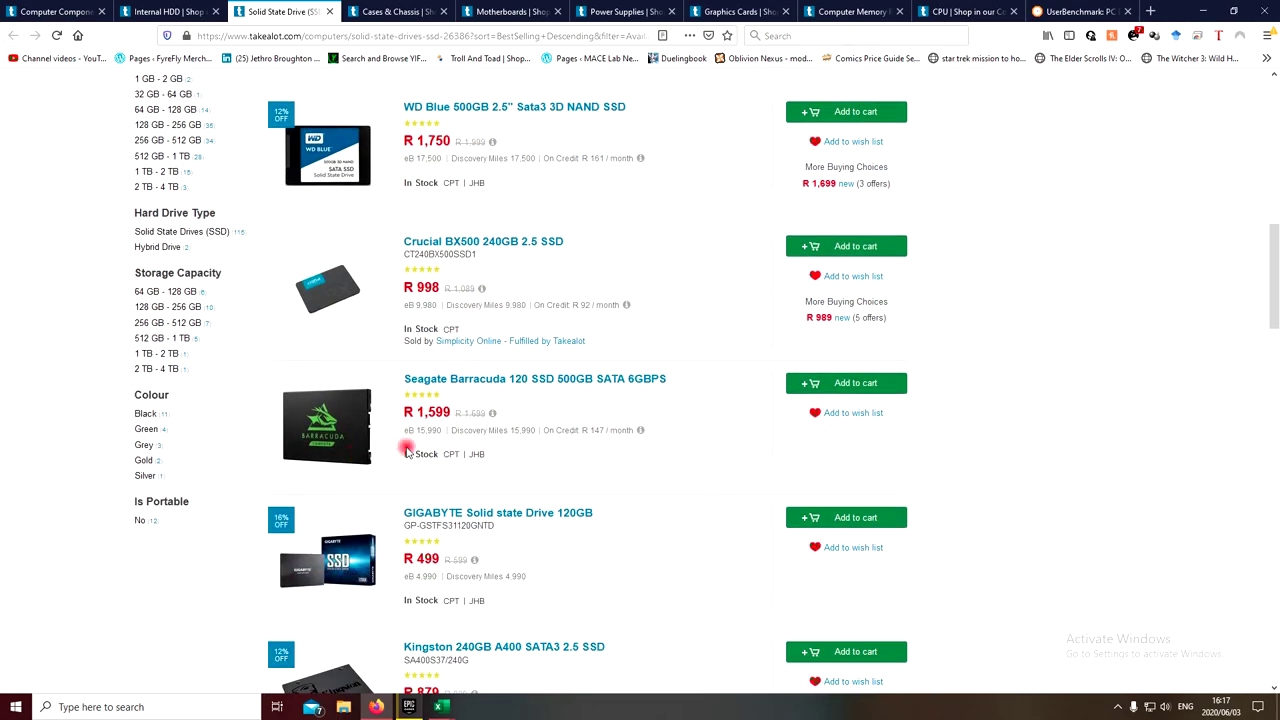
{"action": "scroll", "coordinate": [643, 457], "scroll_direction": "up", "scroll_amount": 10}
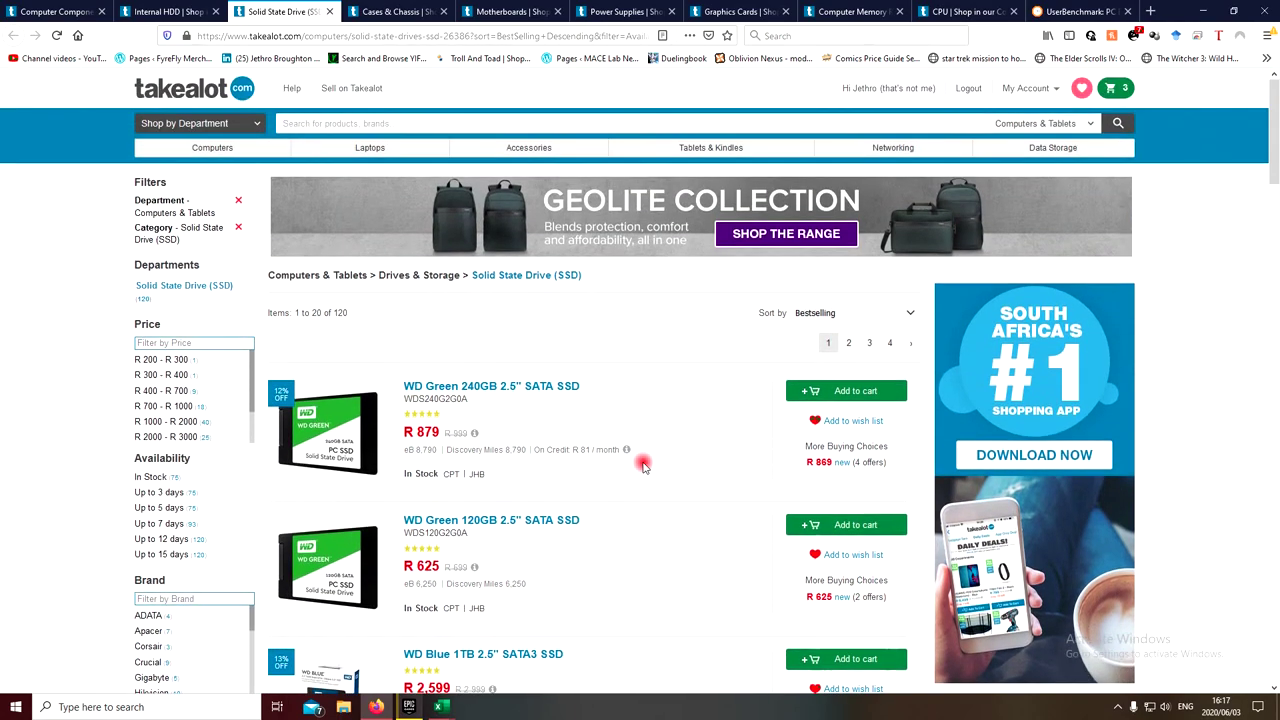
Copy the WD Green 120GB 2.5" SATA SSD listing title into the Boot Drive model cell in Excel.
{"action": "scroll", "coordinate": [630, 440], "scroll_direction": "down", "scroll_amount": 2}
{"action": "left_click_drag", "start_coordinate": [603, 381], "coordinate": [407, 390]}
{"action": "key", "text": "ctrl+c"}
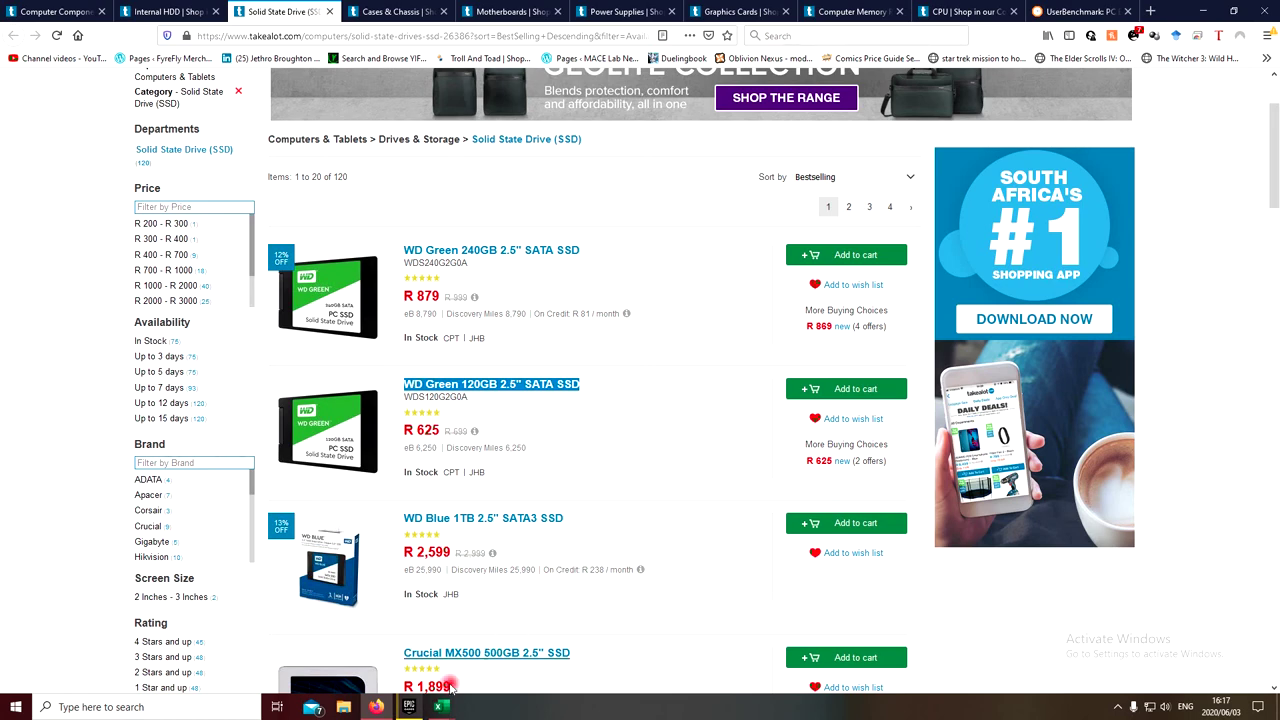
{"action": "mouse_move", "coordinate": [440, 707]}
{"action": "left_click", "coordinate": [522, 649]}
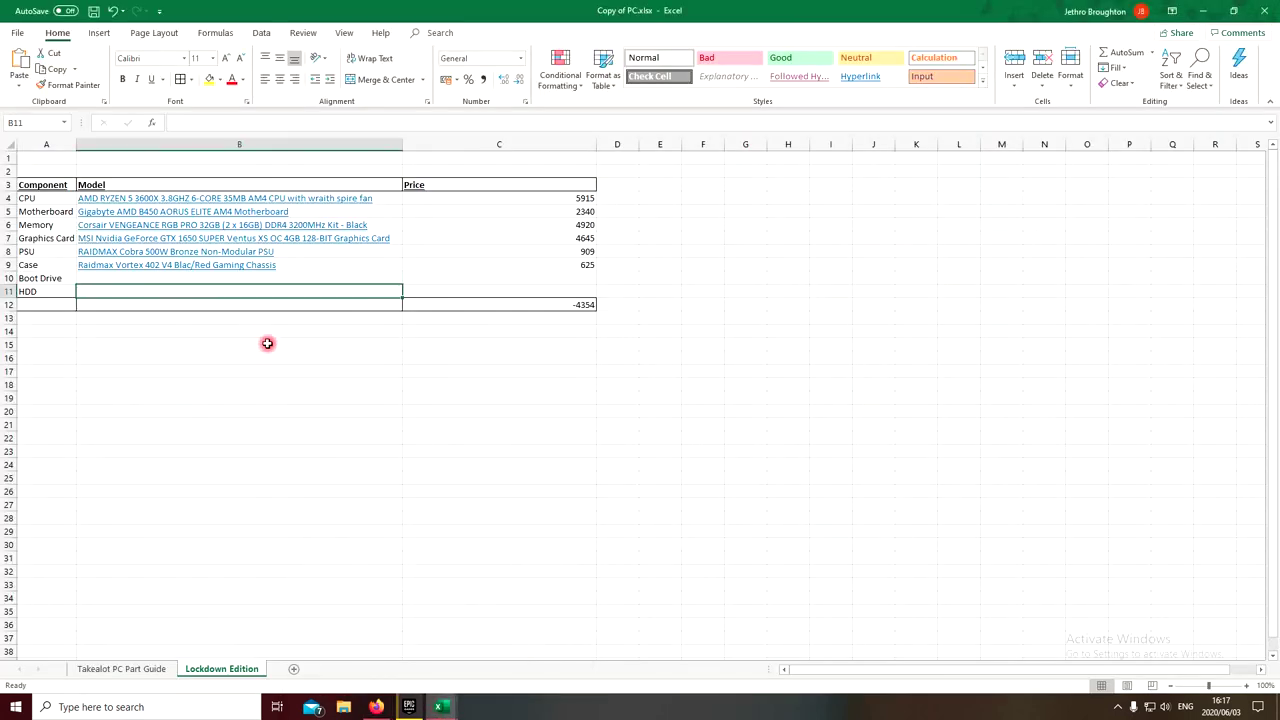
{"action": "left_click", "coordinate": [375, 707]}
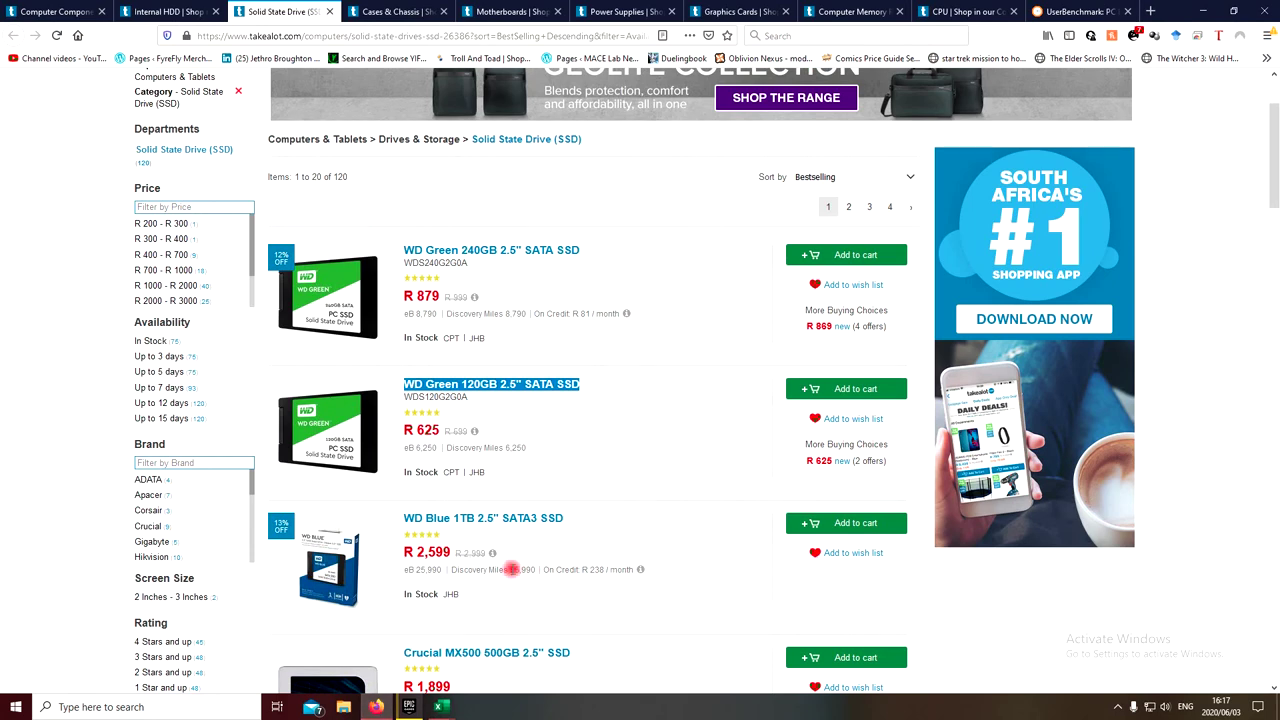
{"action": "mouse_move", "coordinate": [440, 707]}
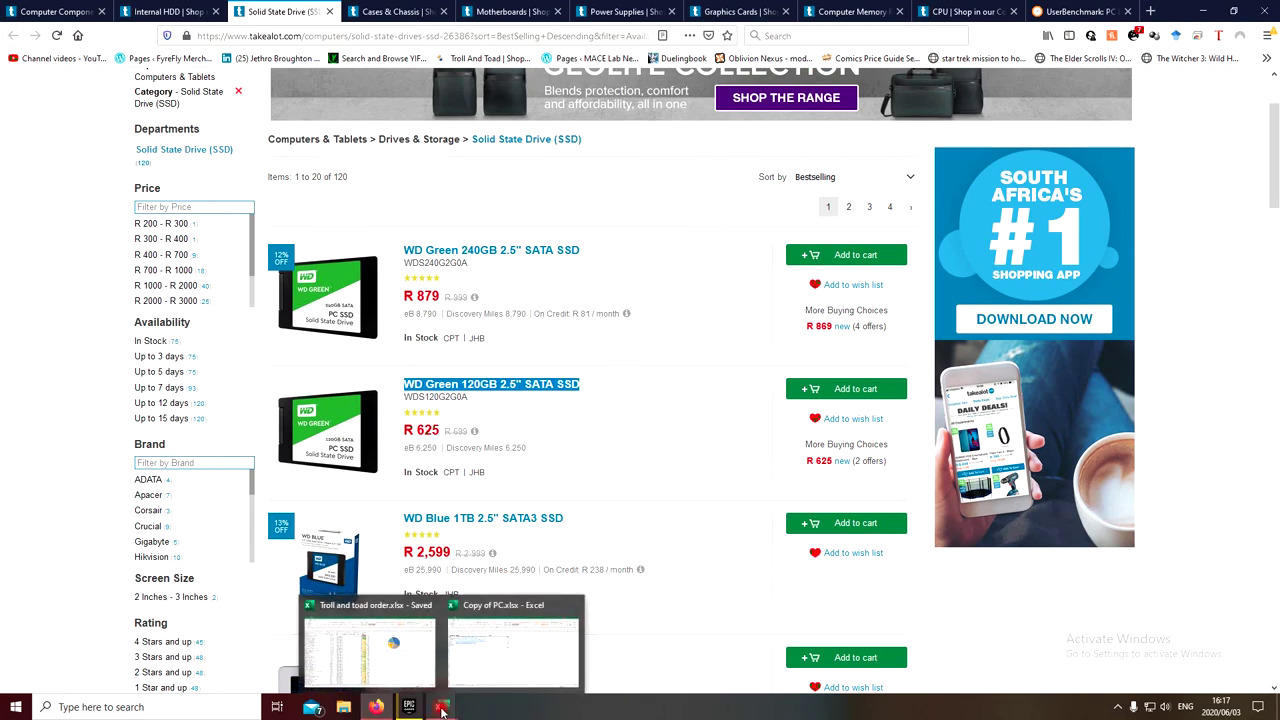
{"action": "left_click", "coordinate": [509, 648]}
{"action": "left_click", "coordinate": [222, 276]}
{"action": "key", "text": "ctrl+v"}
Enter 625 as the boot drive price.
{"action": "left_click", "coordinate": [502, 280]}
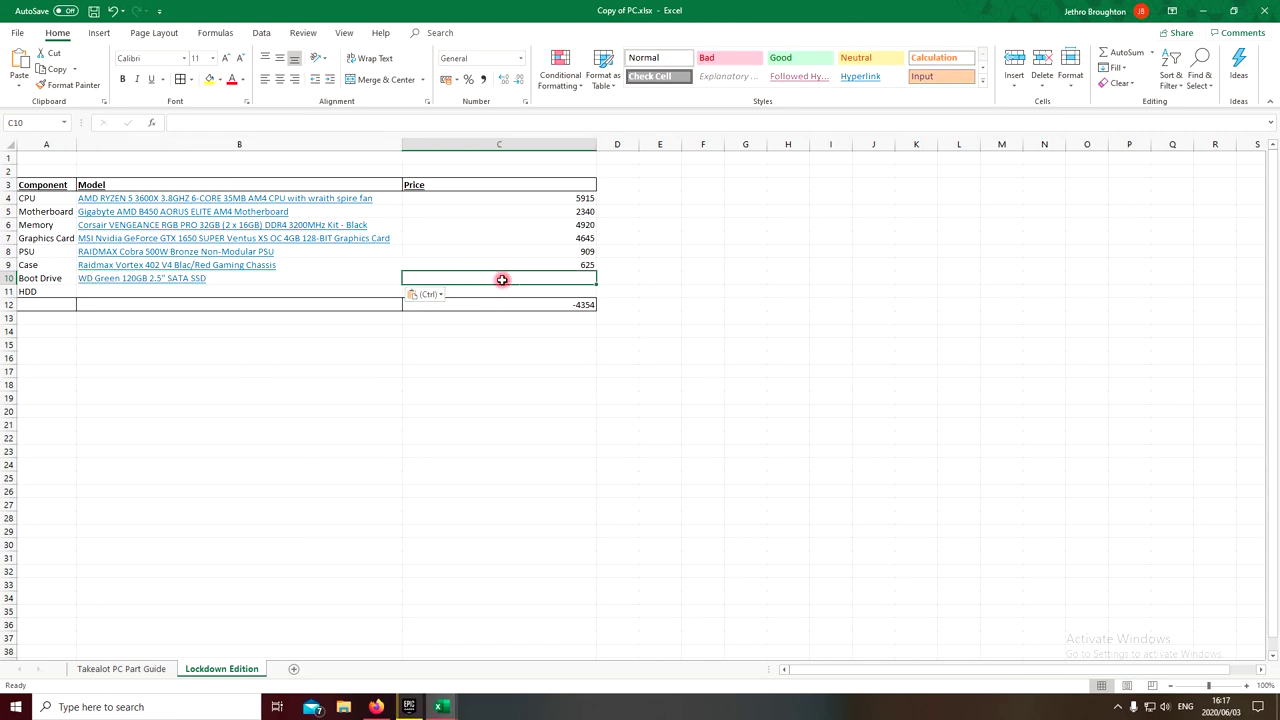
{"action": "type", "text": "625"}
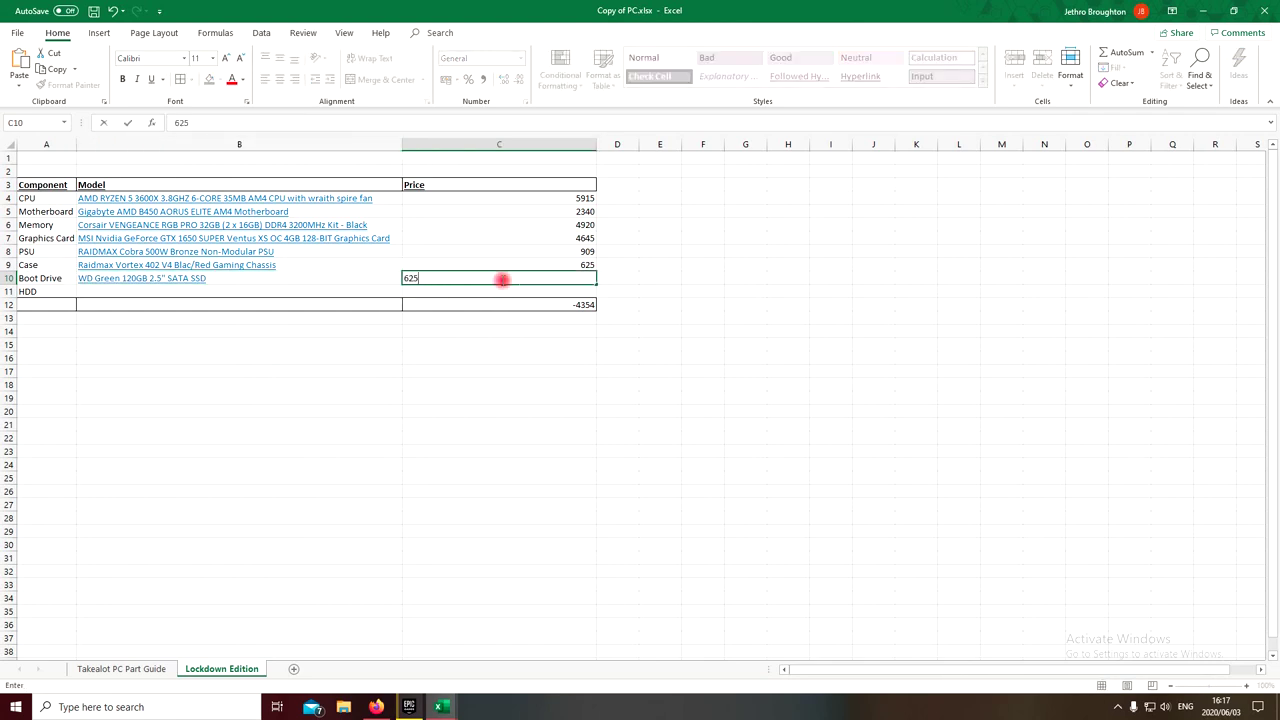
{"action": "key", "text": "Return"}
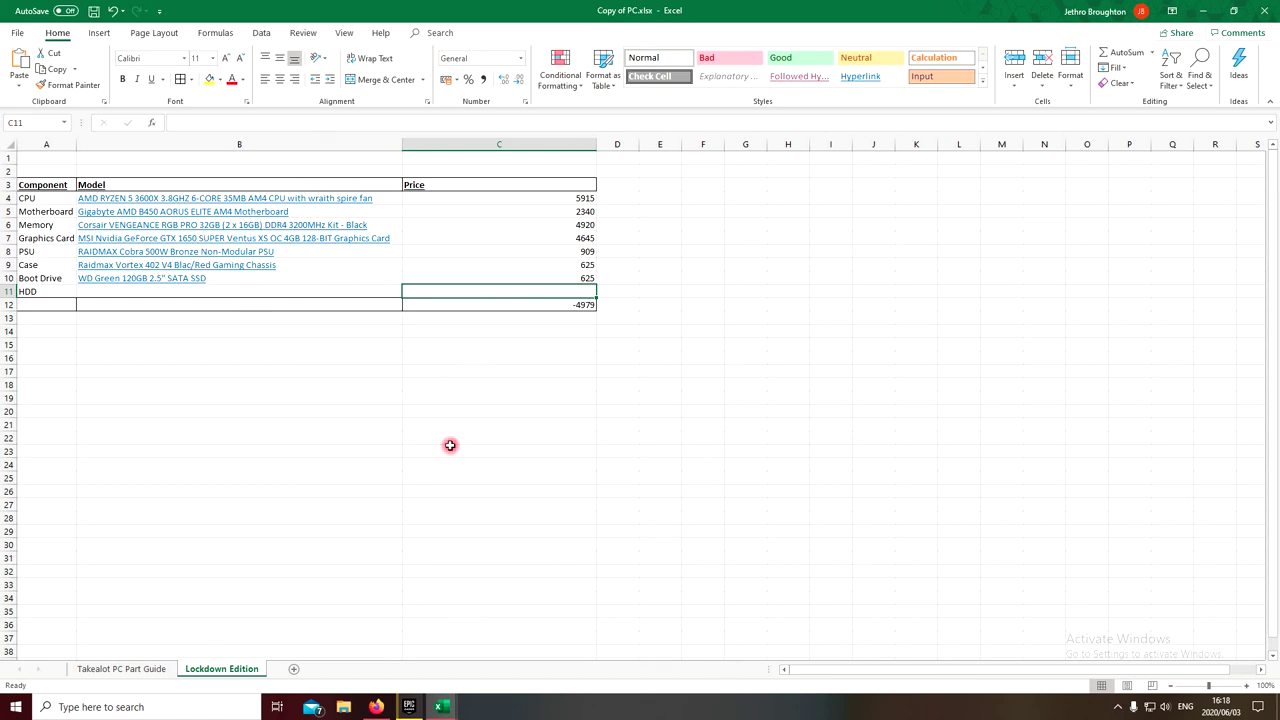
Copy the WD Blue 1TB 3.5" SATA 6Gb/s 64MB Internal Hard Drive title from Takealot's Internal HDD listings into the HDD model cell in Excel.
{"action": "mouse_move", "coordinate": [375, 707]}
{"action": "left_click", "coordinate": [392, 677]}
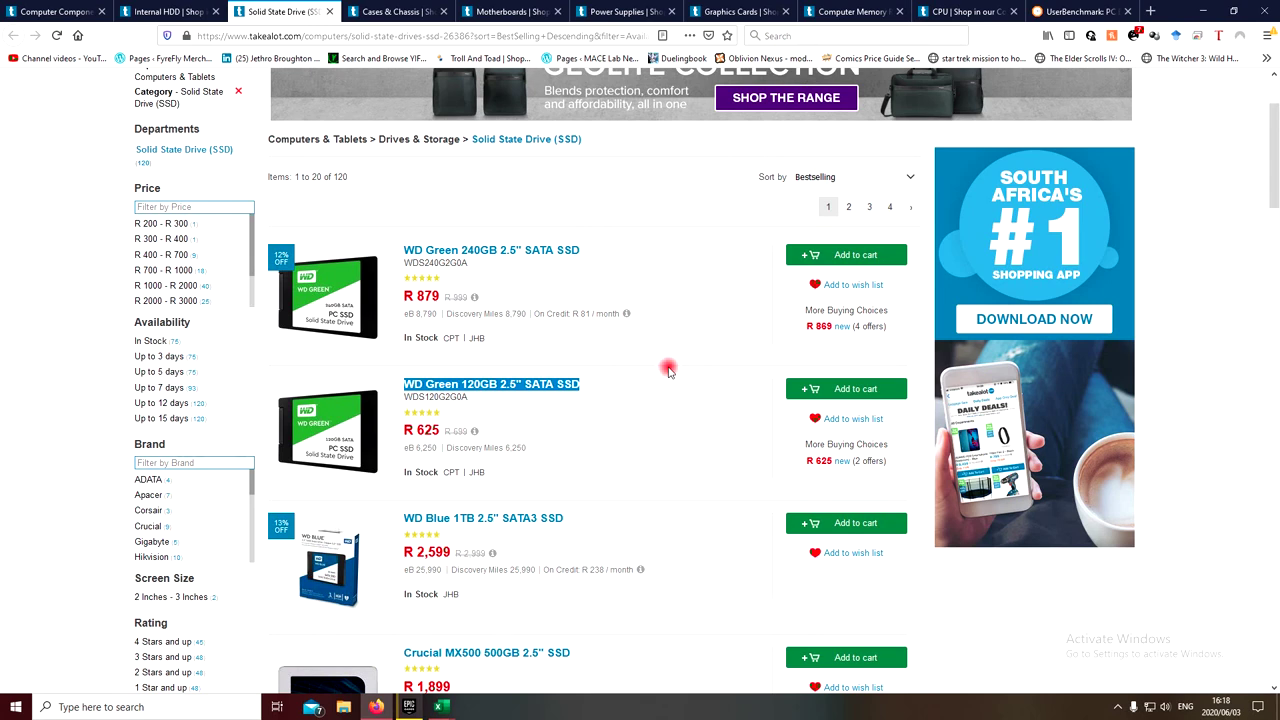
{"action": "left_click", "coordinate": [157, 8]}
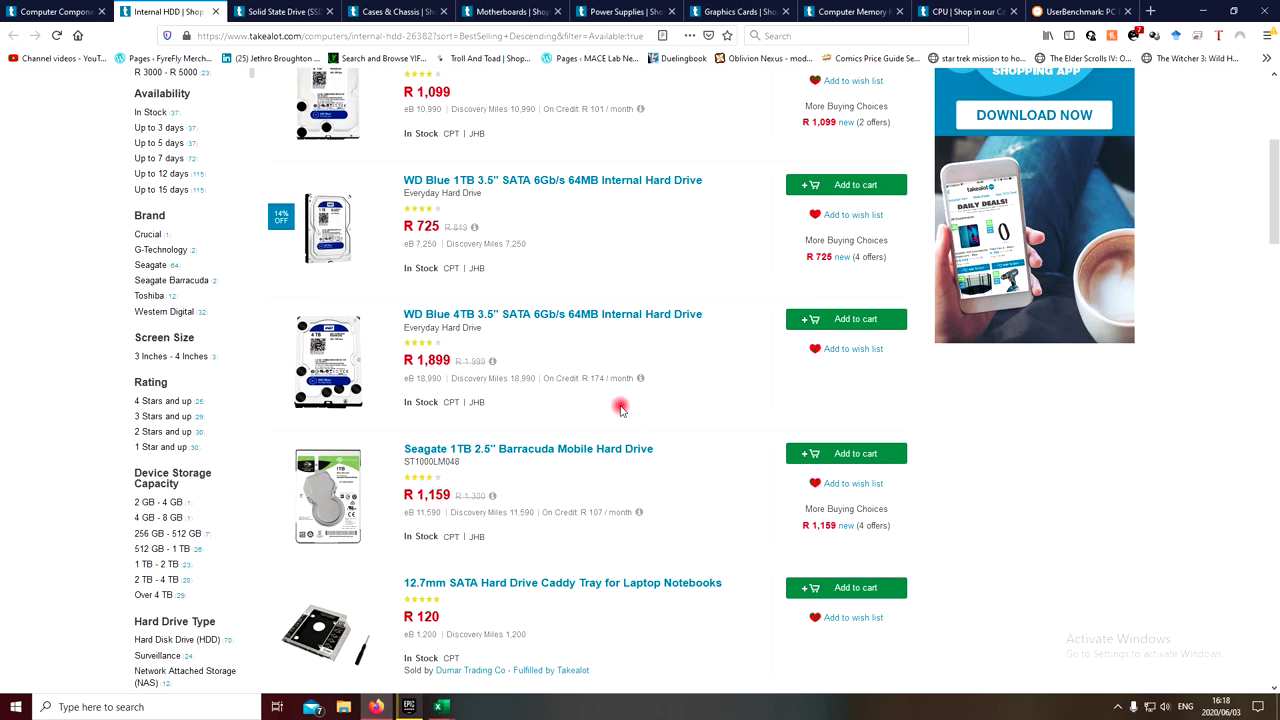
{"action": "scroll", "coordinate": [620, 408], "scroll_direction": "down", "scroll_amount": 3}
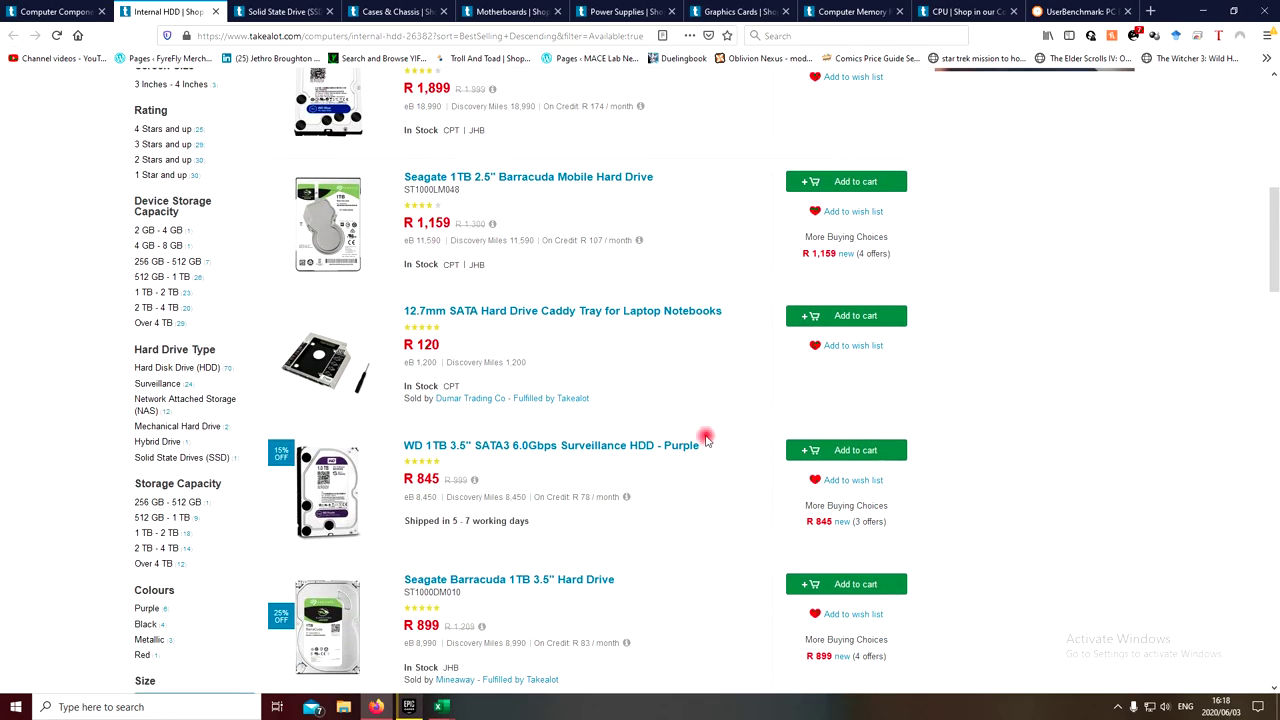
{"action": "scroll", "coordinate": [705, 440], "scroll_direction": "up", "scroll_amount": 6}
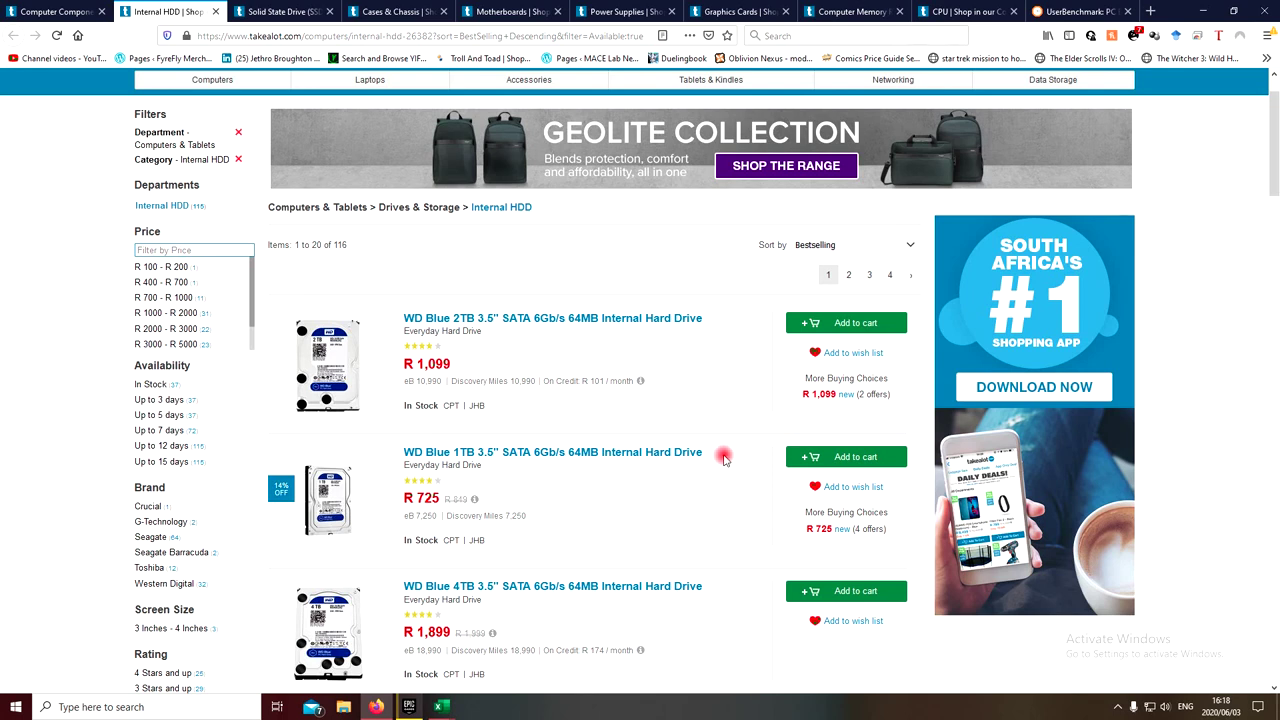
{"action": "left_click_drag", "start_coordinate": [726, 455], "coordinate": [407, 458]}
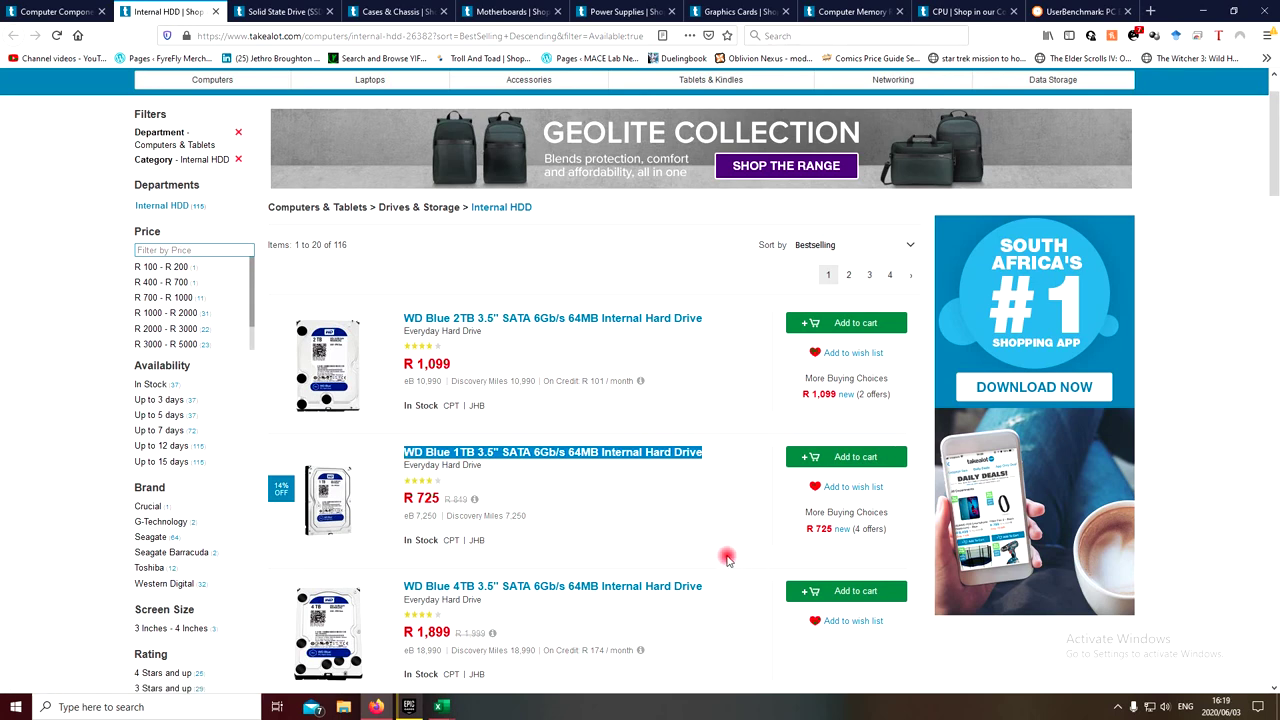
{"action": "scroll", "coordinate": [690, 507], "scroll_direction": "down", "scroll_amount": 2}
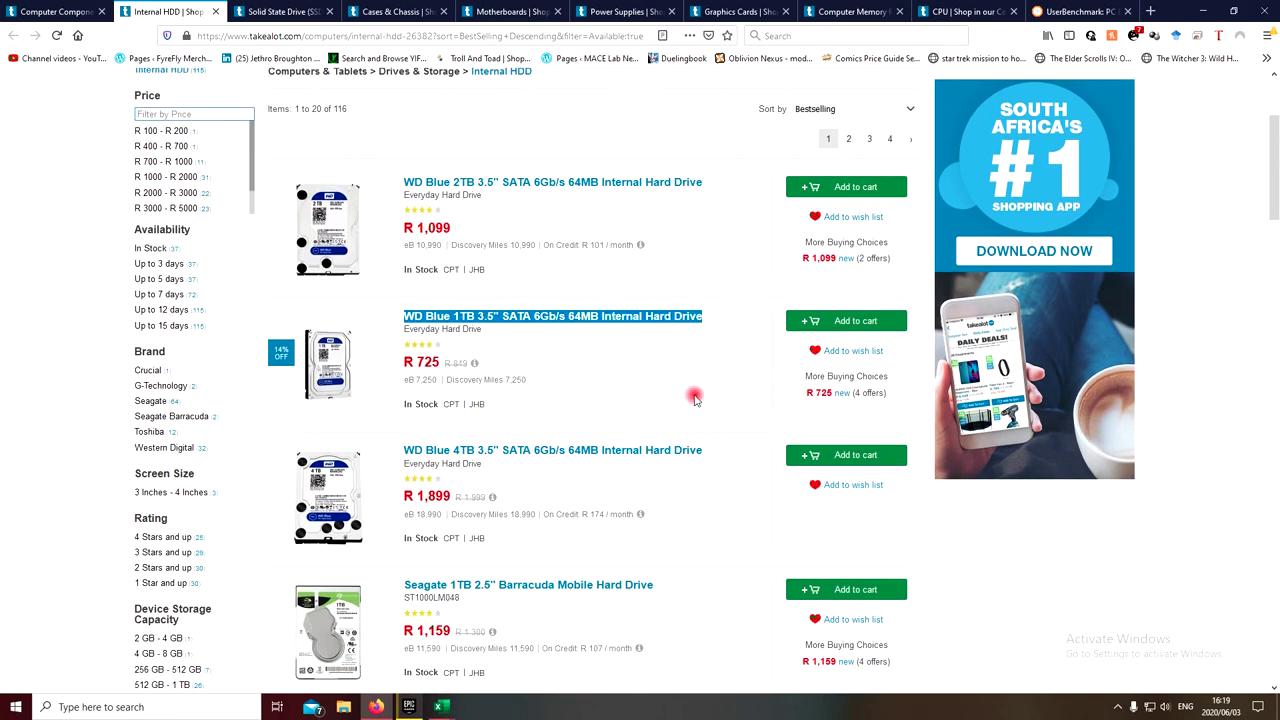
{"action": "scroll", "coordinate": [696, 400], "scroll_direction": "up", "scroll_amount": 2}
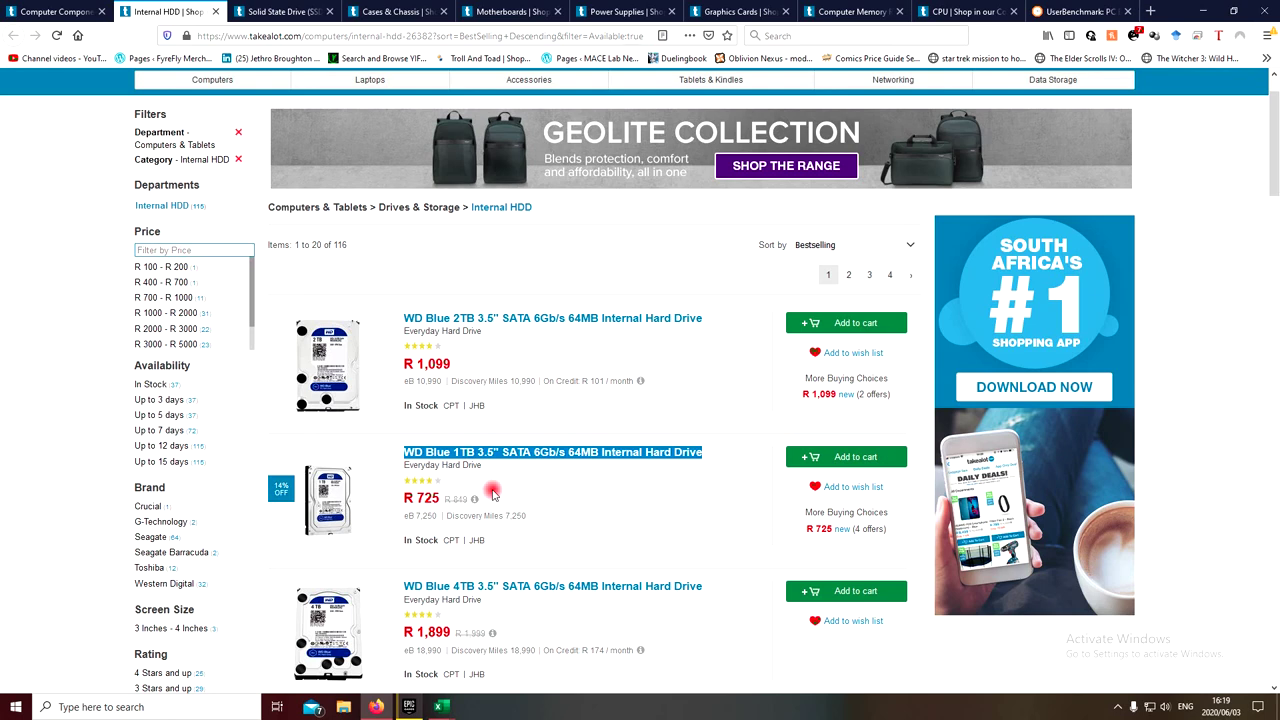
{"action": "mouse_move", "coordinate": [442, 706]}
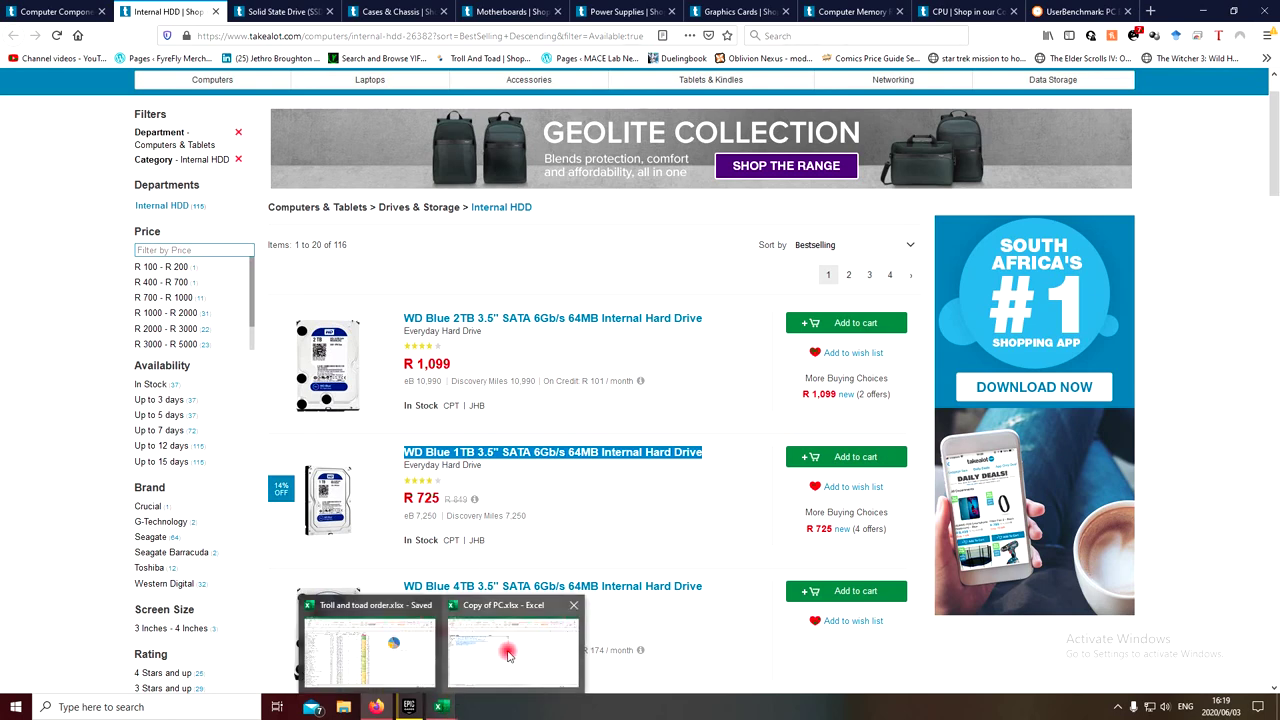
{"action": "left_click", "coordinate": [508, 653]}
{"action": "left_click", "coordinate": [263, 291]}
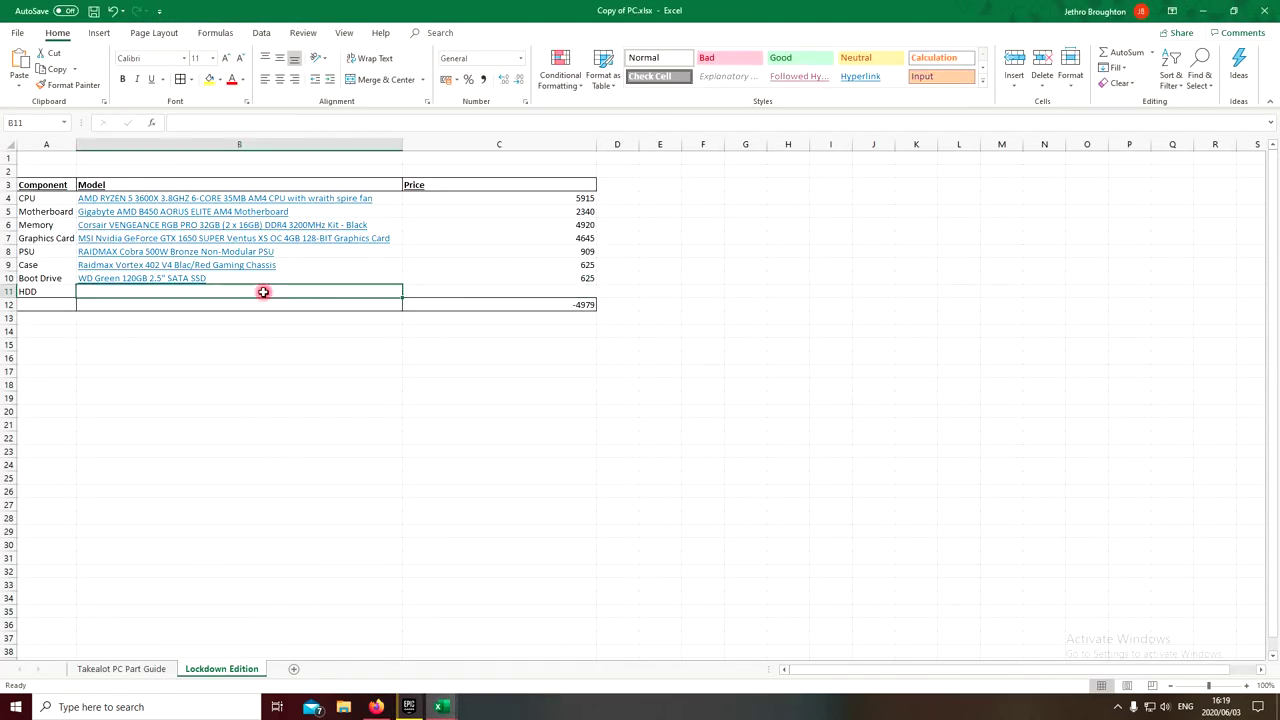
{"action": "key", "text": "ctrl+v"}
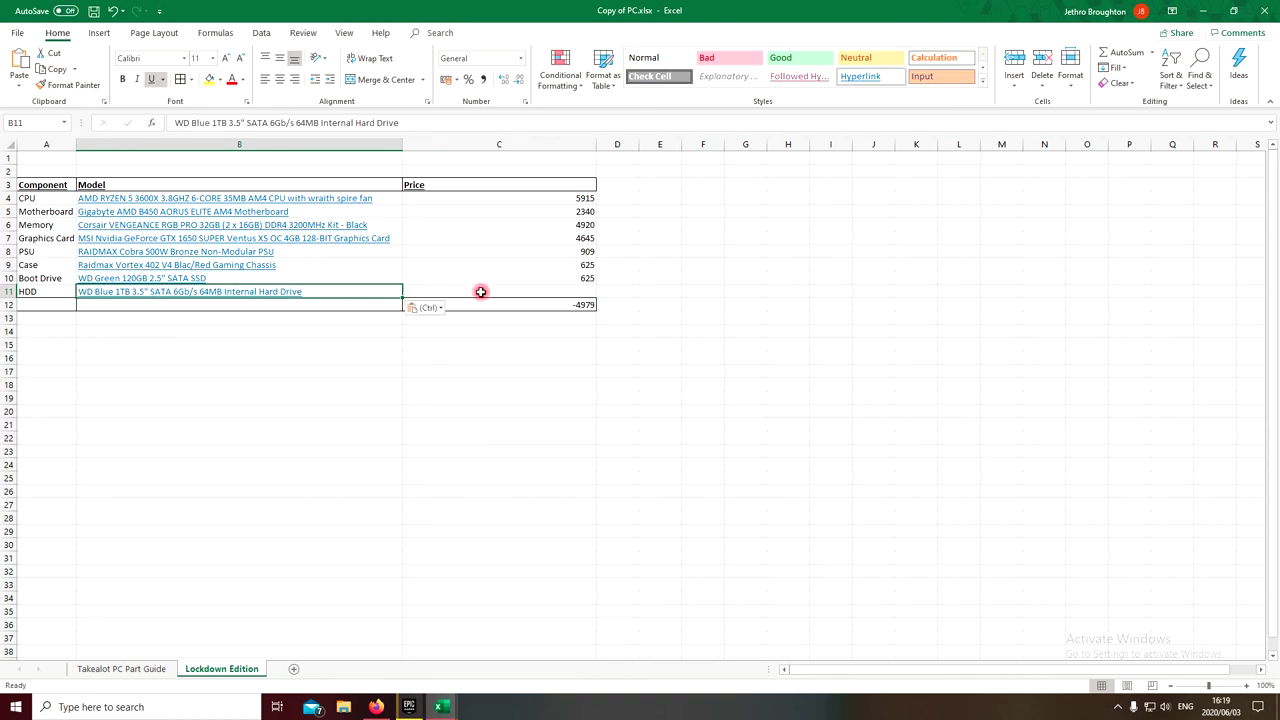
Enter 725 as the HDD price in the component table.
{"action": "left_click", "coordinate": [480, 289]}
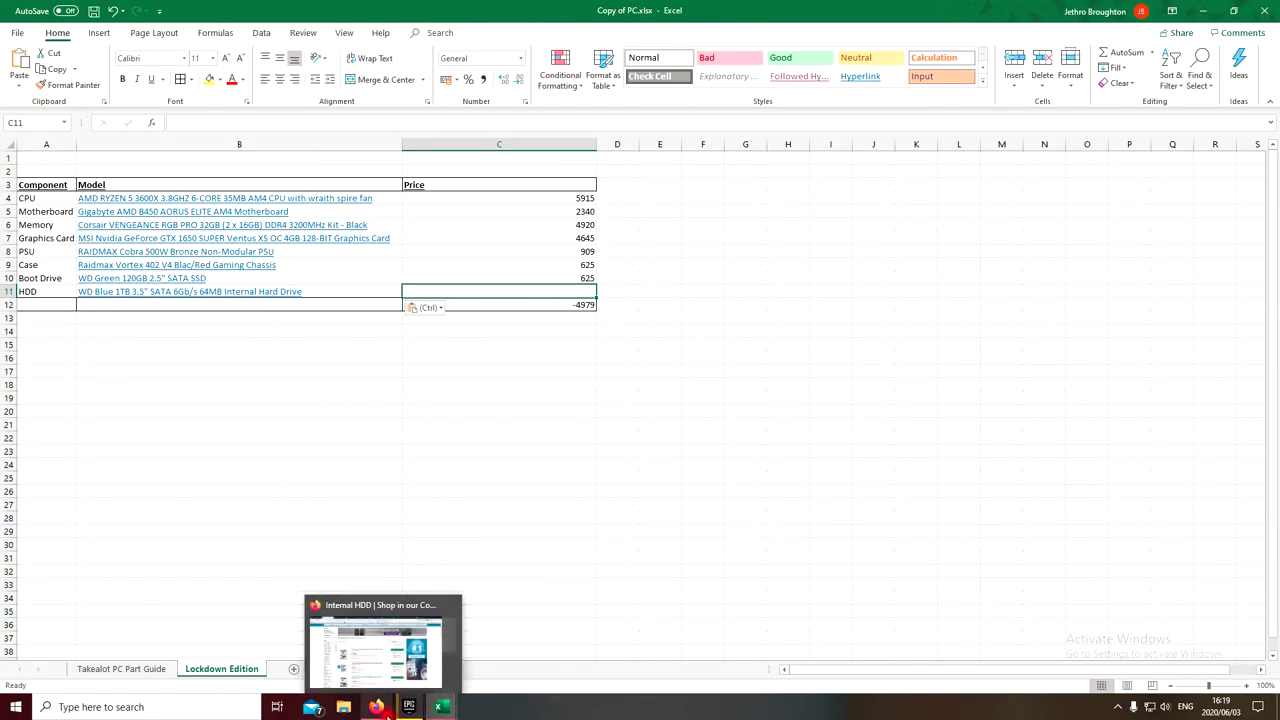
{"action": "mouse_move", "coordinate": [376, 657]}
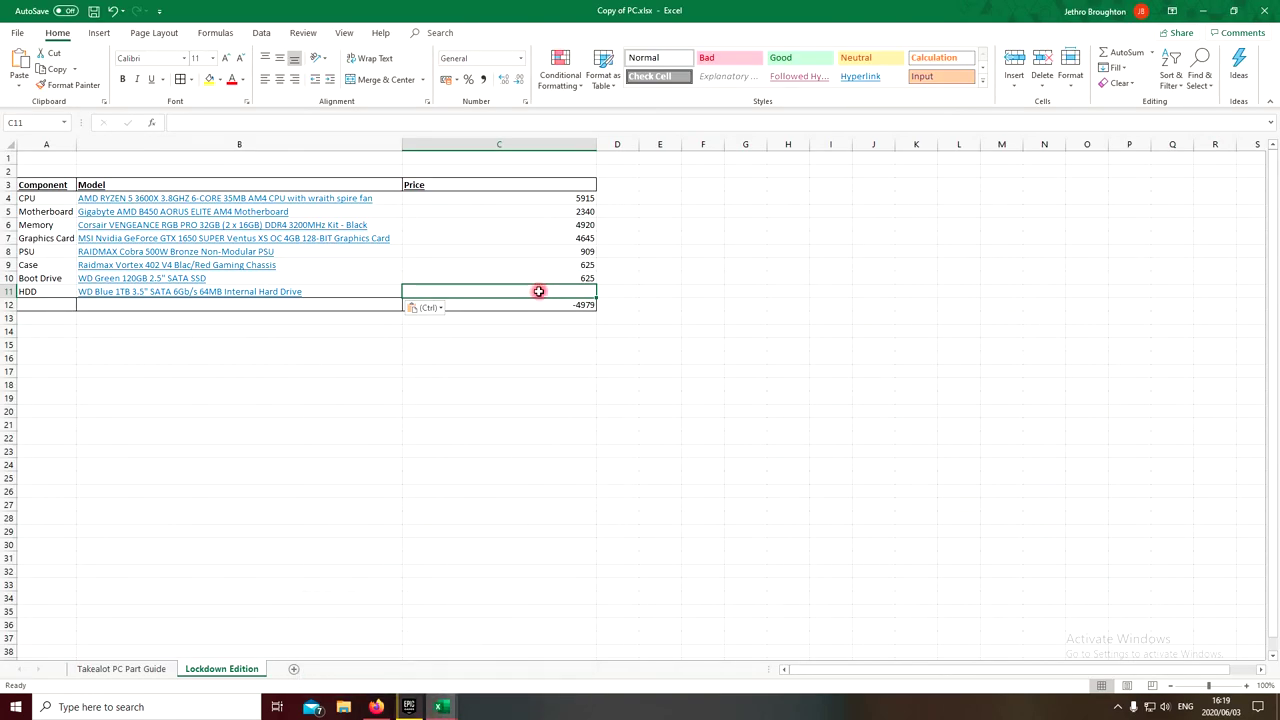
{"action": "type", "text": "725"}
{"action": "key", "text": "Return"}
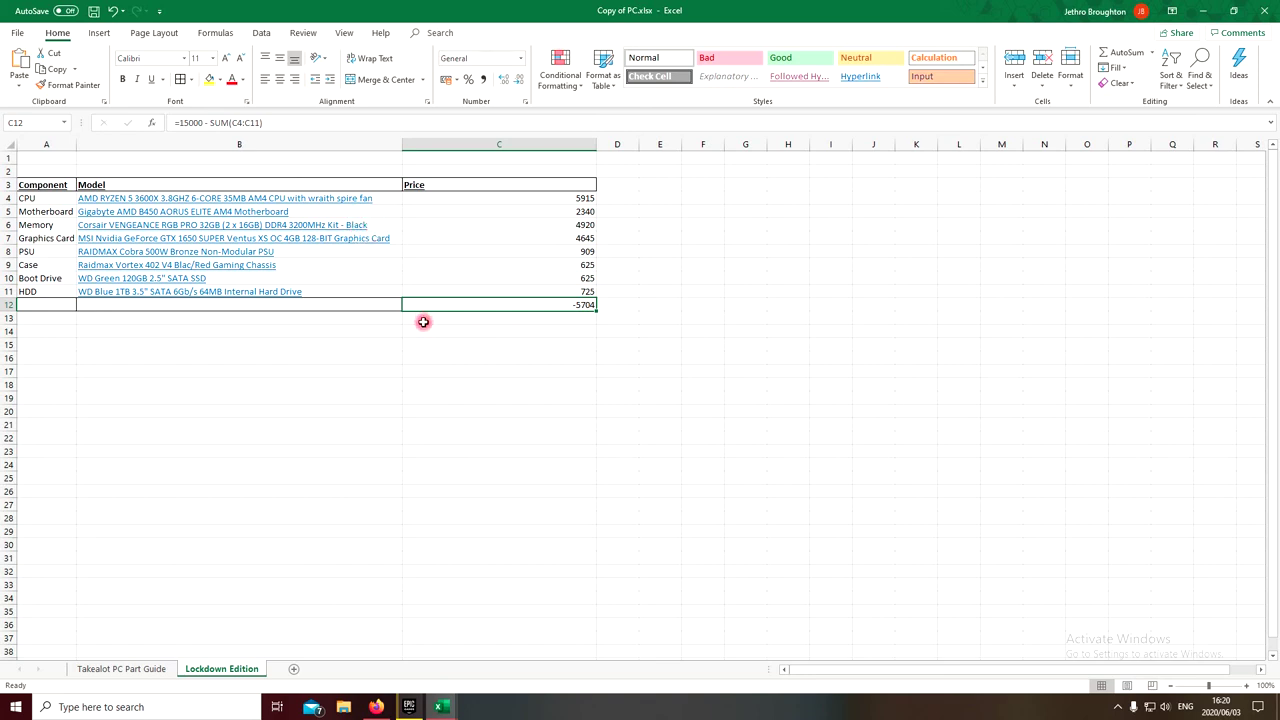
Switch to Takealot's Computer Memory RAM listings in the browser and examine the second results page for cheaper desktop memory.
{"action": "left_click", "coordinate": [383, 225]}
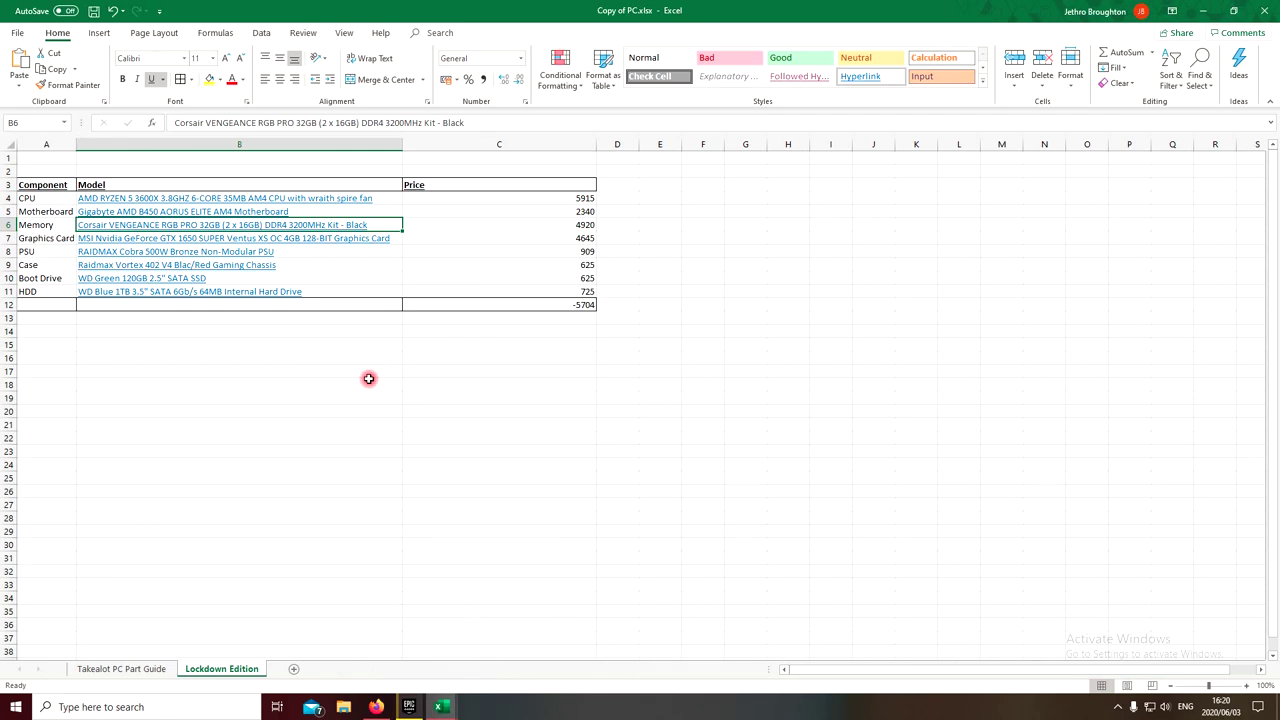
{"action": "mouse_move", "coordinate": [377, 715]}
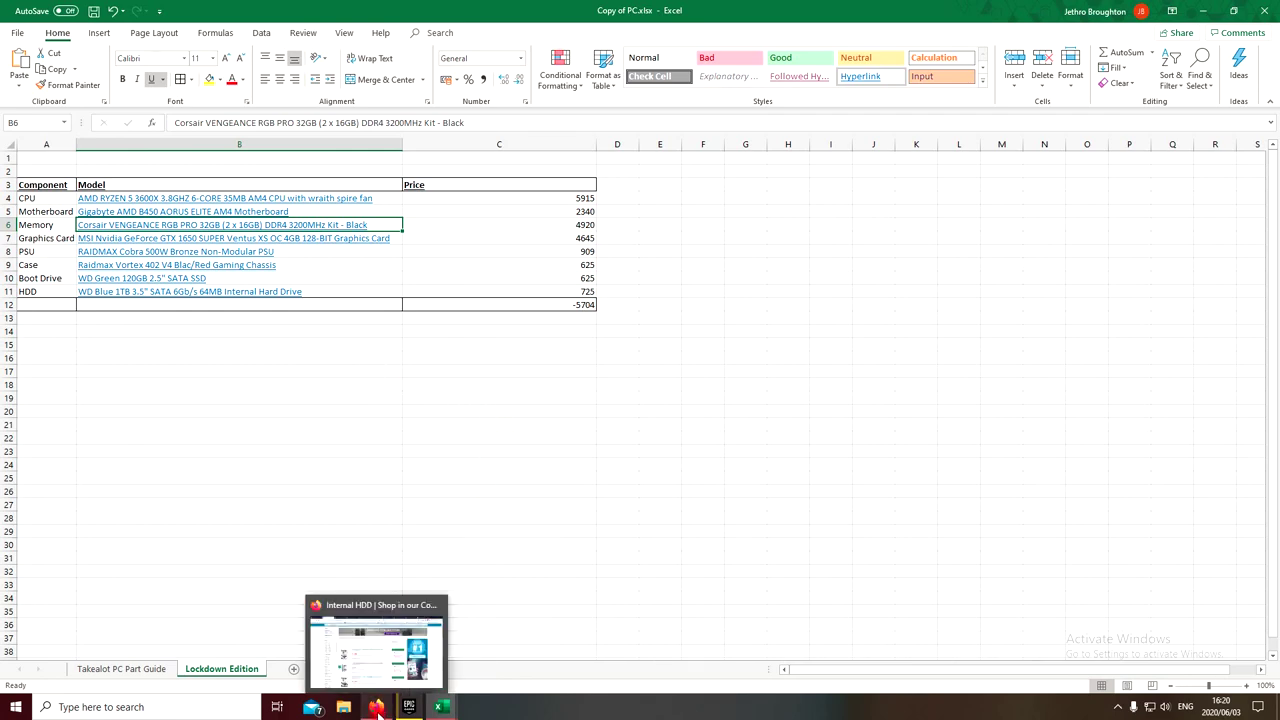
{"action": "left_click", "coordinate": [380, 680]}
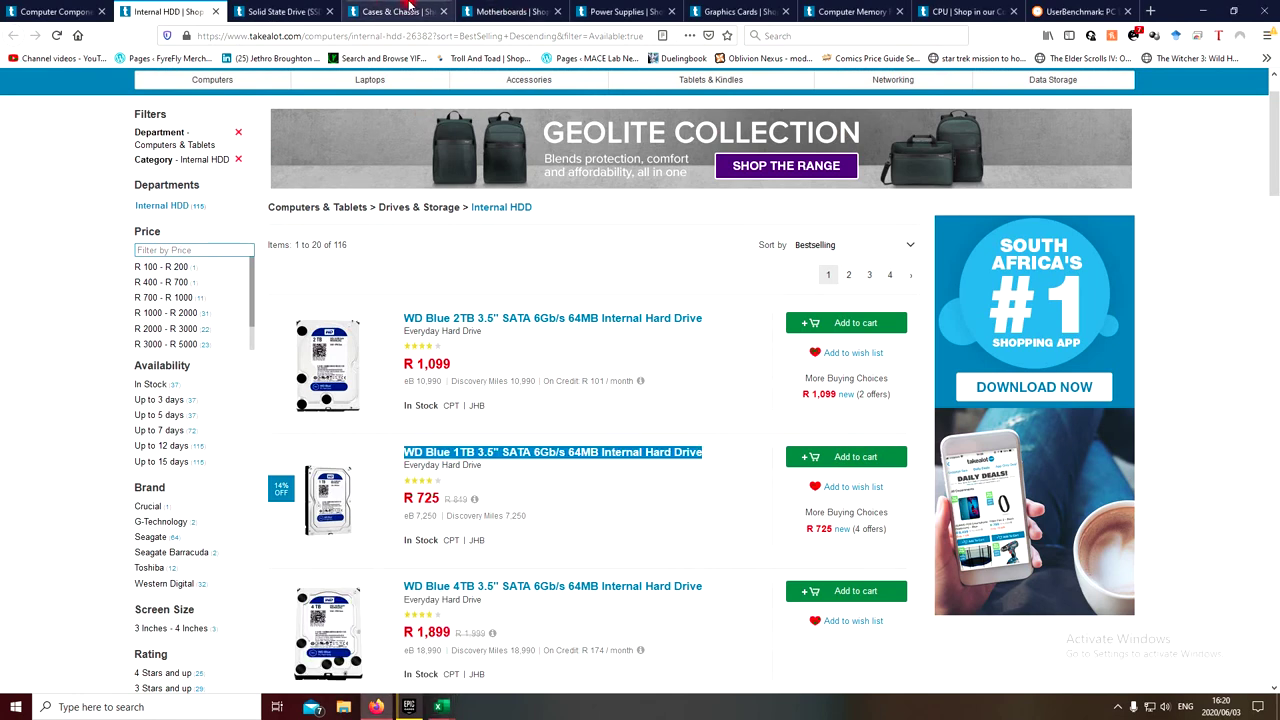
{"action": "left_click", "coordinate": [815, 8]}
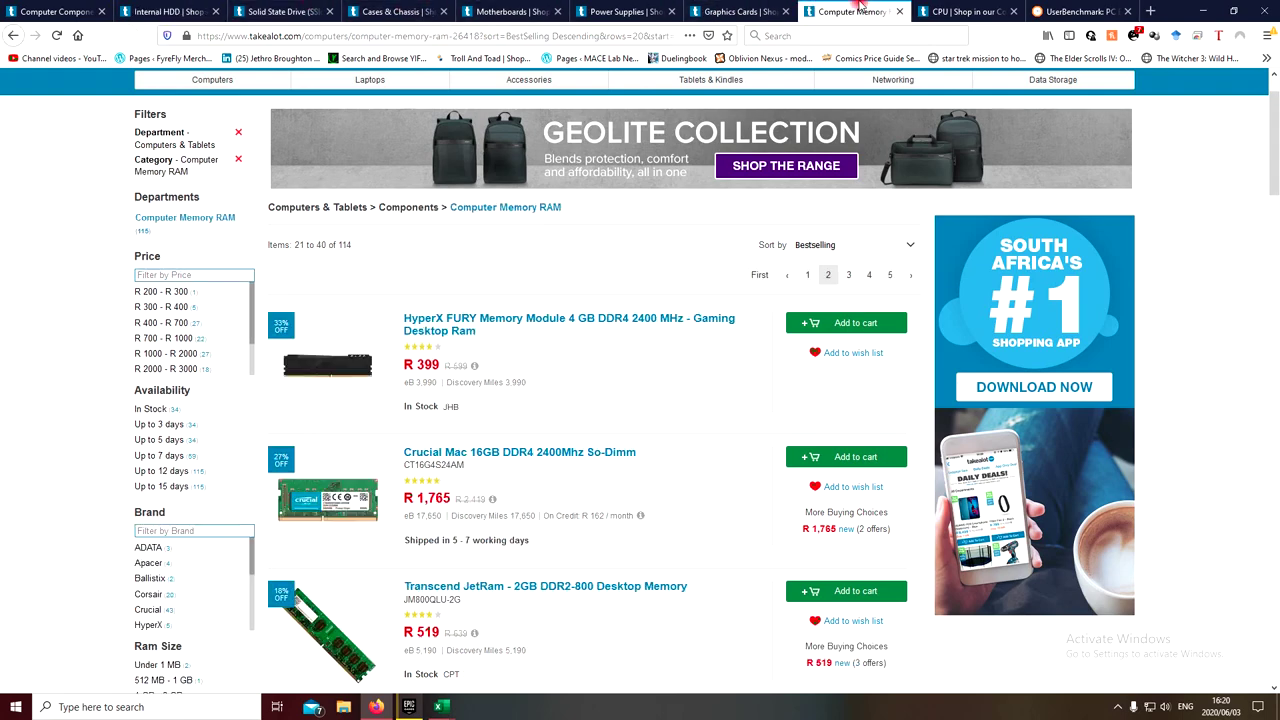
{"action": "scroll", "coordinate": [590, 435], "scroll_direction": "down", "scroll_amount": 2}
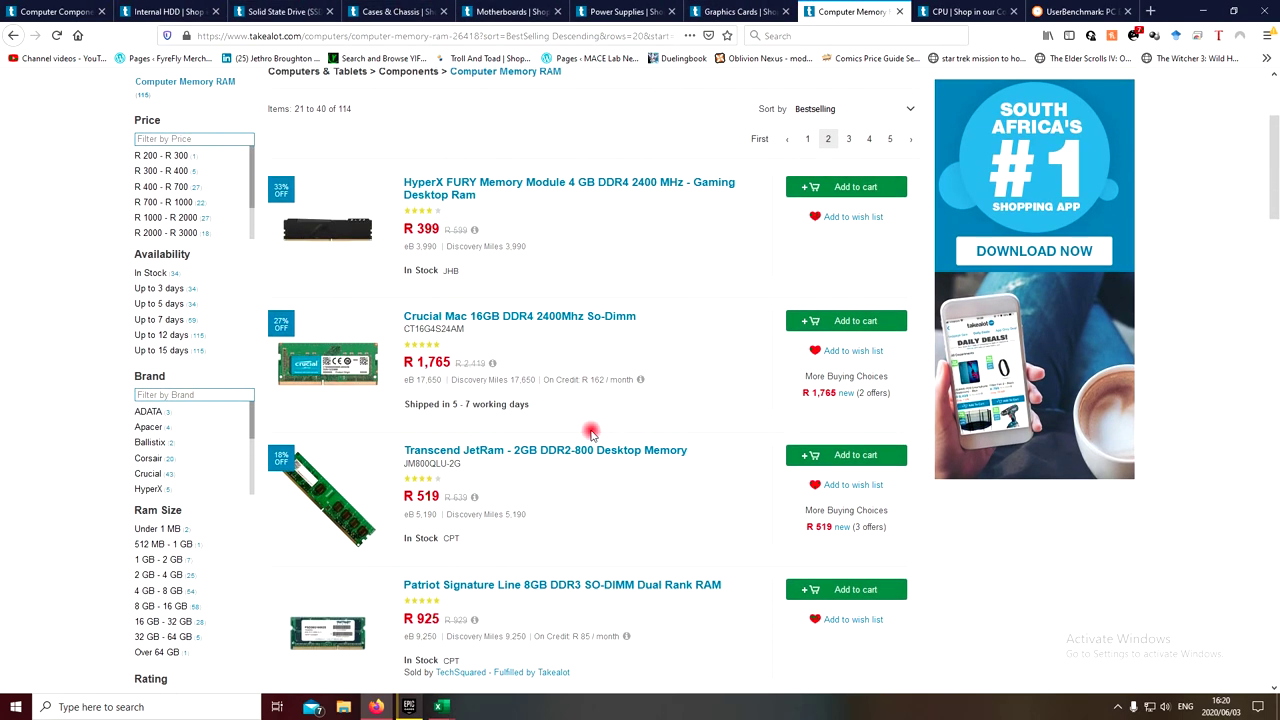
{"action": "scroll", "coordinate": [590, 435], "scroll_direction": "down", "scroll_amount": 10}
{"action": "scroll", "coordinate": [590, 432], "scroll_direction": "down", "scroll_amount": 15}
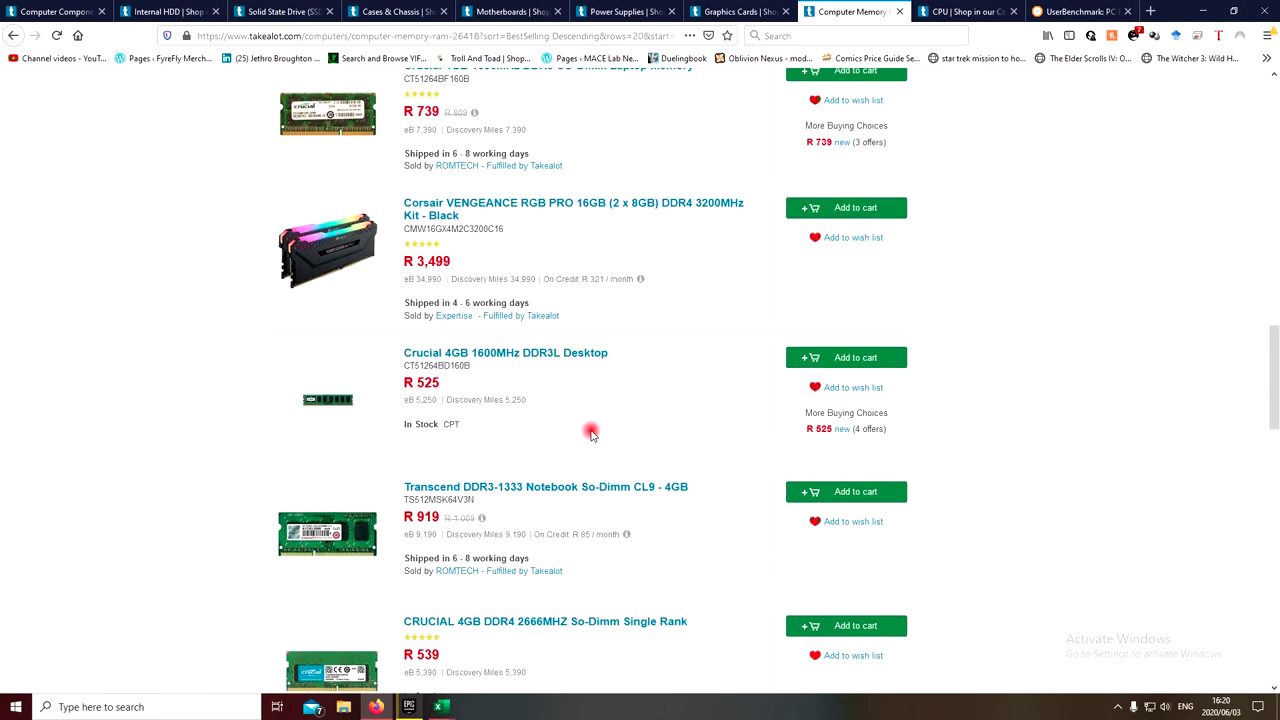
{"action": "scroll", "coordinate": [590, 430], "scroll_direction": "down", "scroll_amount": 10}
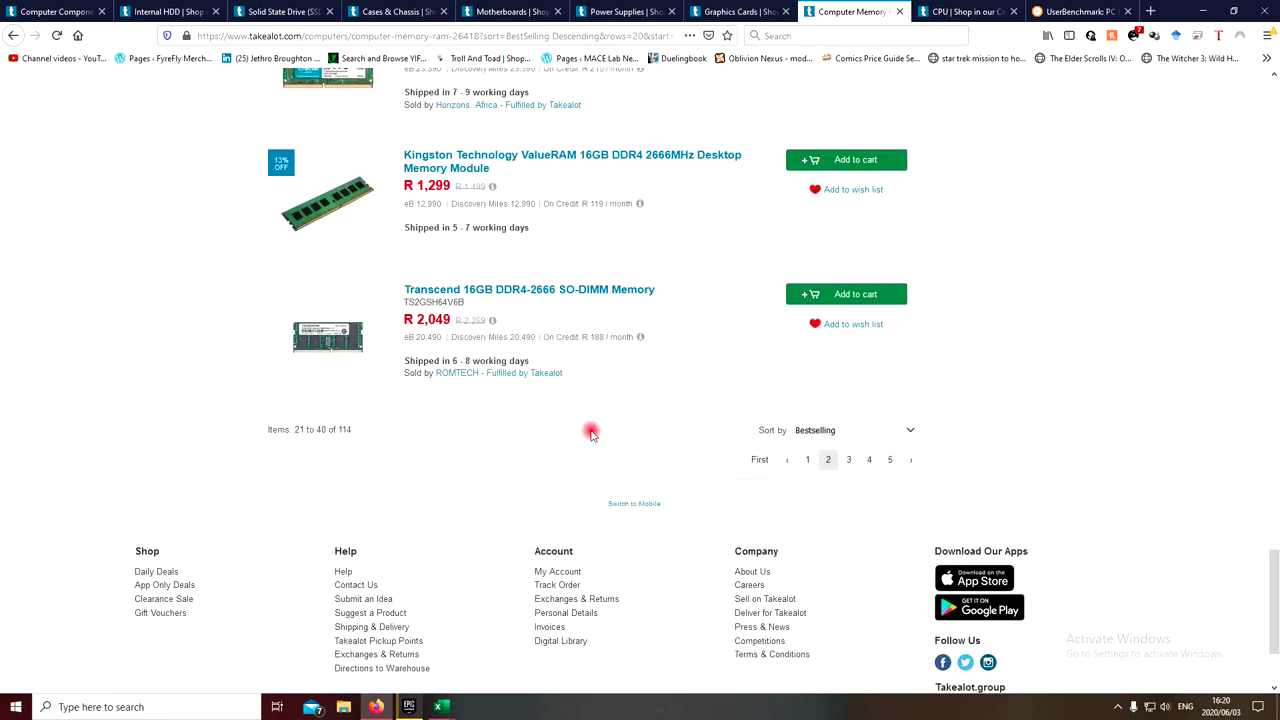
Copy the HYPER X FURY BLACK 8GB 3000MHZ DDR4 CL15 DIMM 1RX8 title from the first RAM results page into Excel's Memory model cell.
{"action": "left_click", "coordinate": [807, 298]}
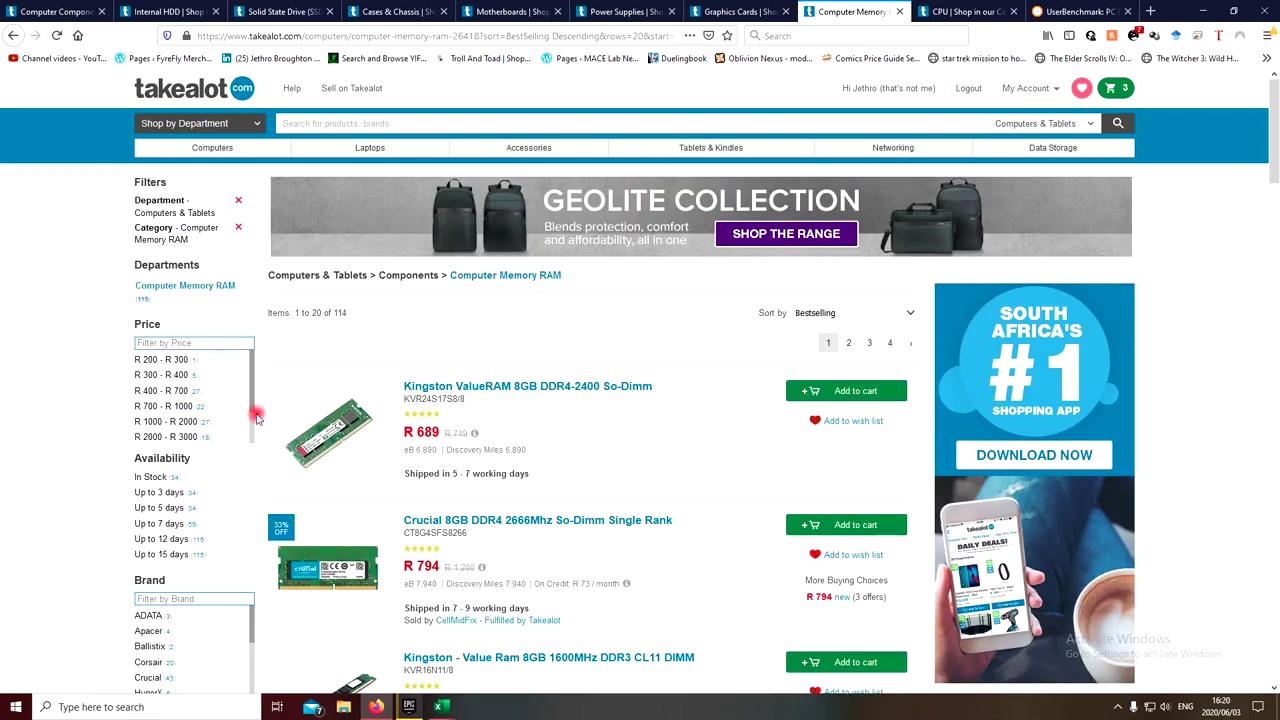
{"action": "scroll", "coordinate": [535, 445], "scroll_direction": "down", "scroll_amount": 5}
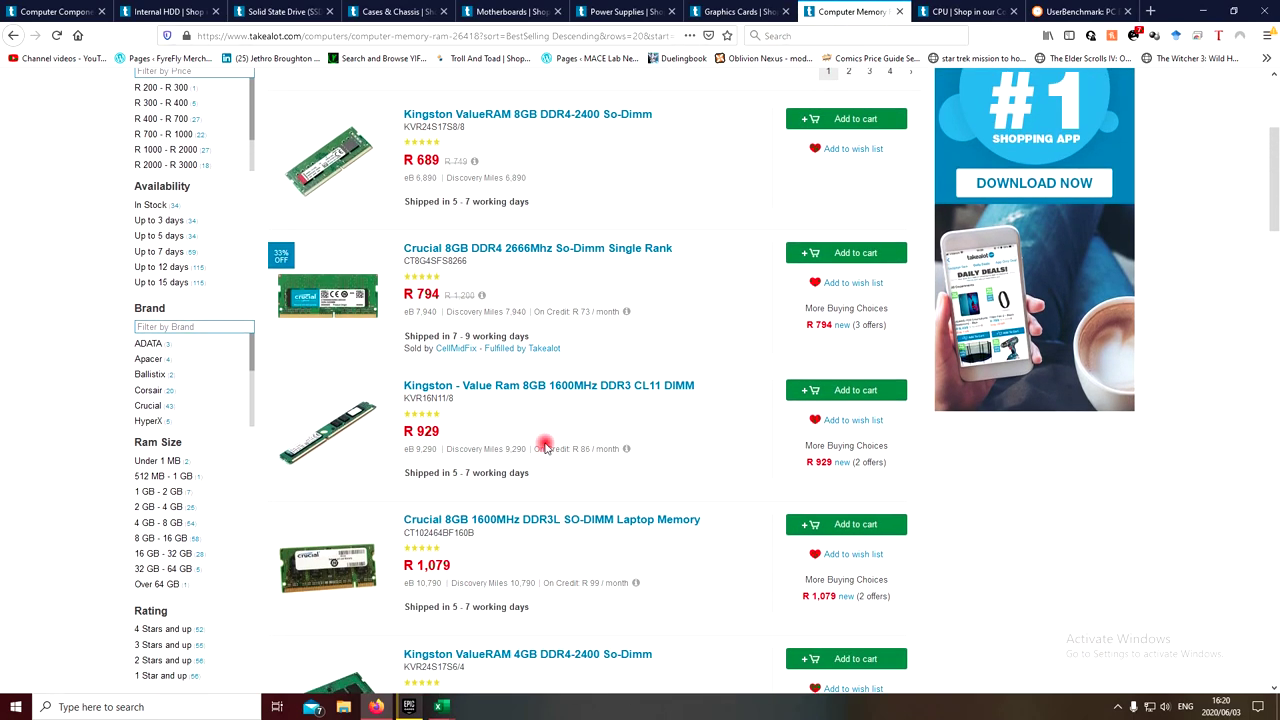
{"action": "scroll", "coordinate": [545, 446], "scroll_direction": "down", "scroll_amount": 1}
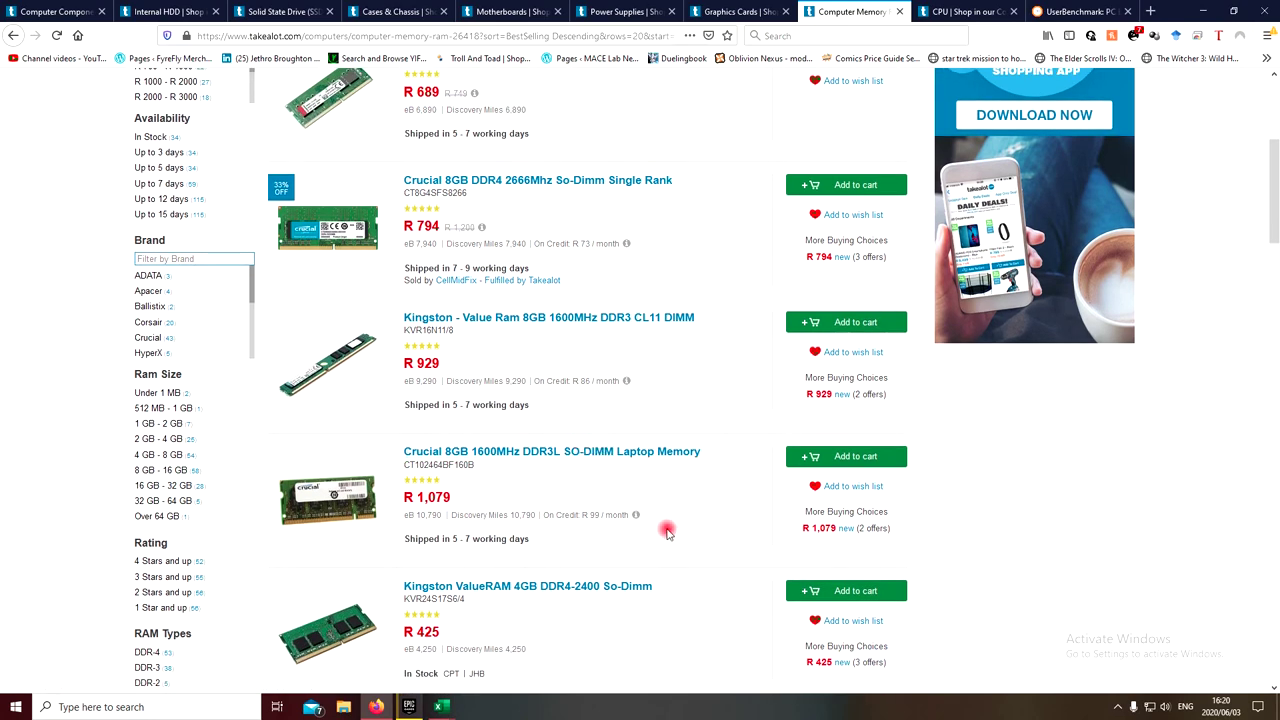
{"action": "scroll", "coordinate": [668, 527], "scroll_direction": "up", "scroll_amount": 1}
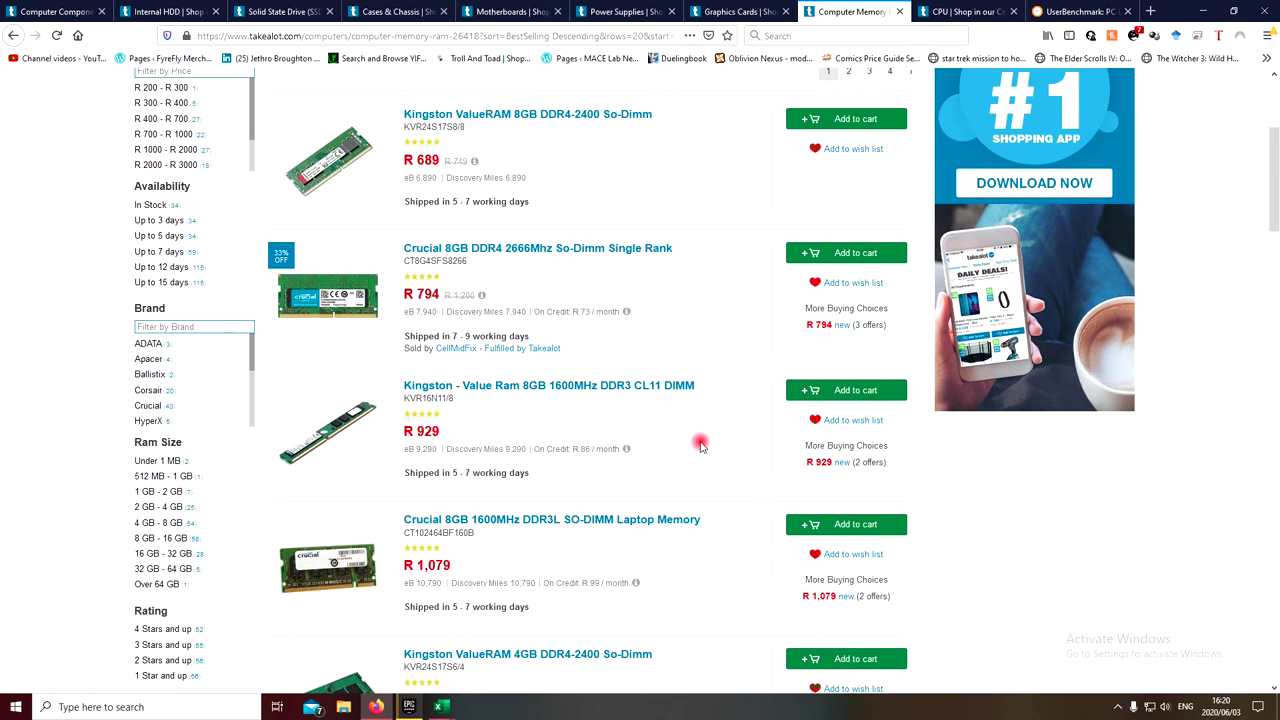
{"action": "scroll", "coordinate": [700, 445], "scroll_direction": "down", "scroll_amount": 16}
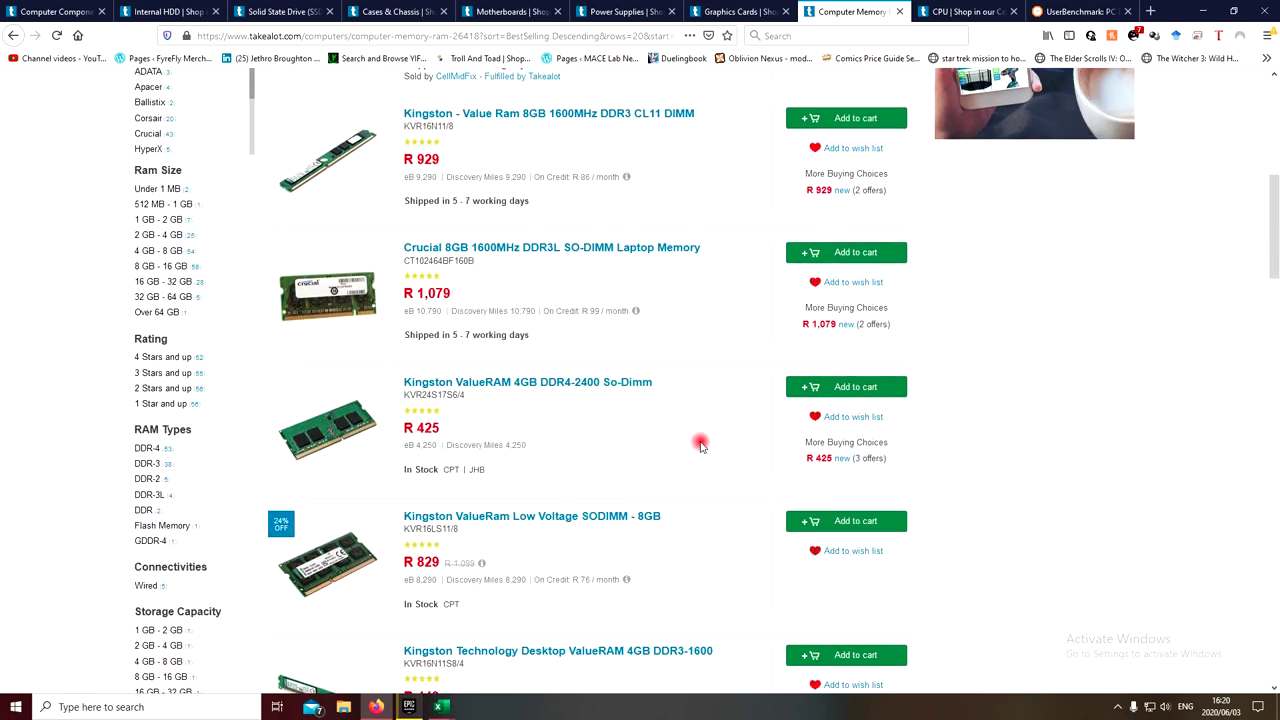
{"action": "scroll", "coordinate": [699, 445], "scroll_direction": "down", "scroll_amount": 5}
{"action": "scroll", "coordinate": [698, 446], "scroll_direction": "up", "scroll_amount": 2}
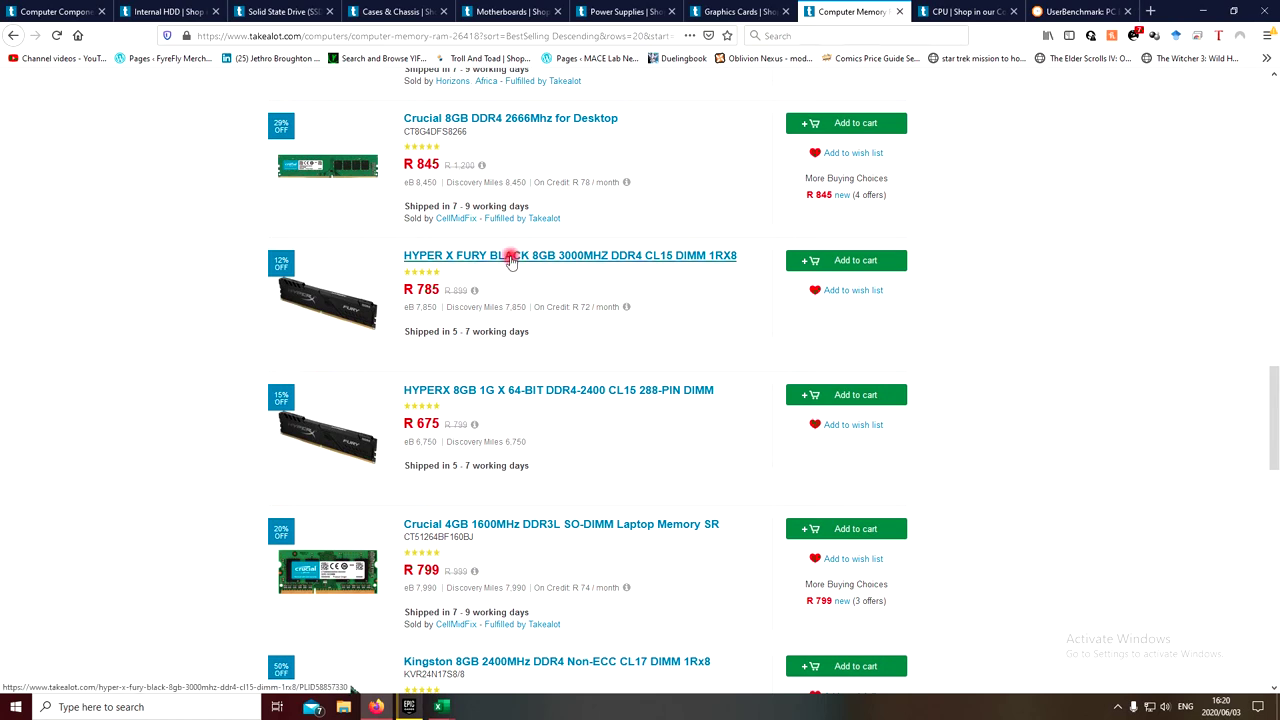
{"action": "left_click_drag", "start_coordinate": [750, 262], "coordinate": [403, 254]}
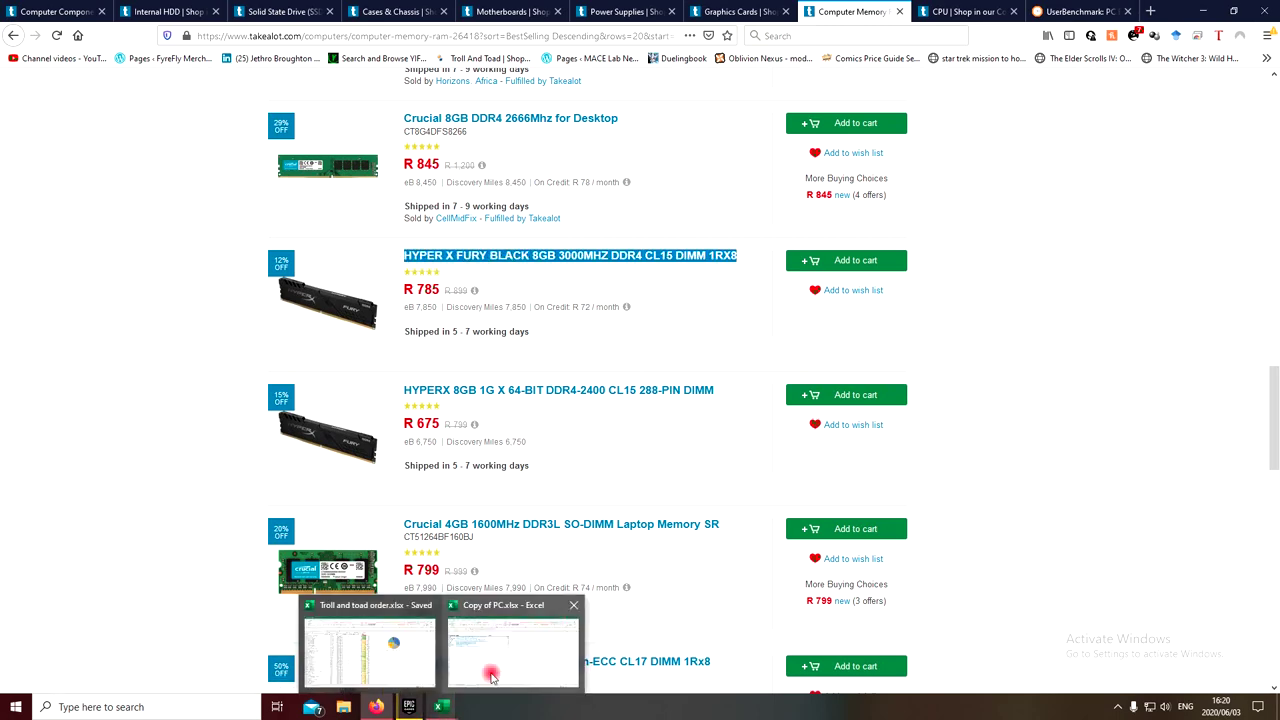
{"action": "mouse_move", "coordinate": [438, 706]}
{"action": "left_click", "coordinate": [500, 648]}
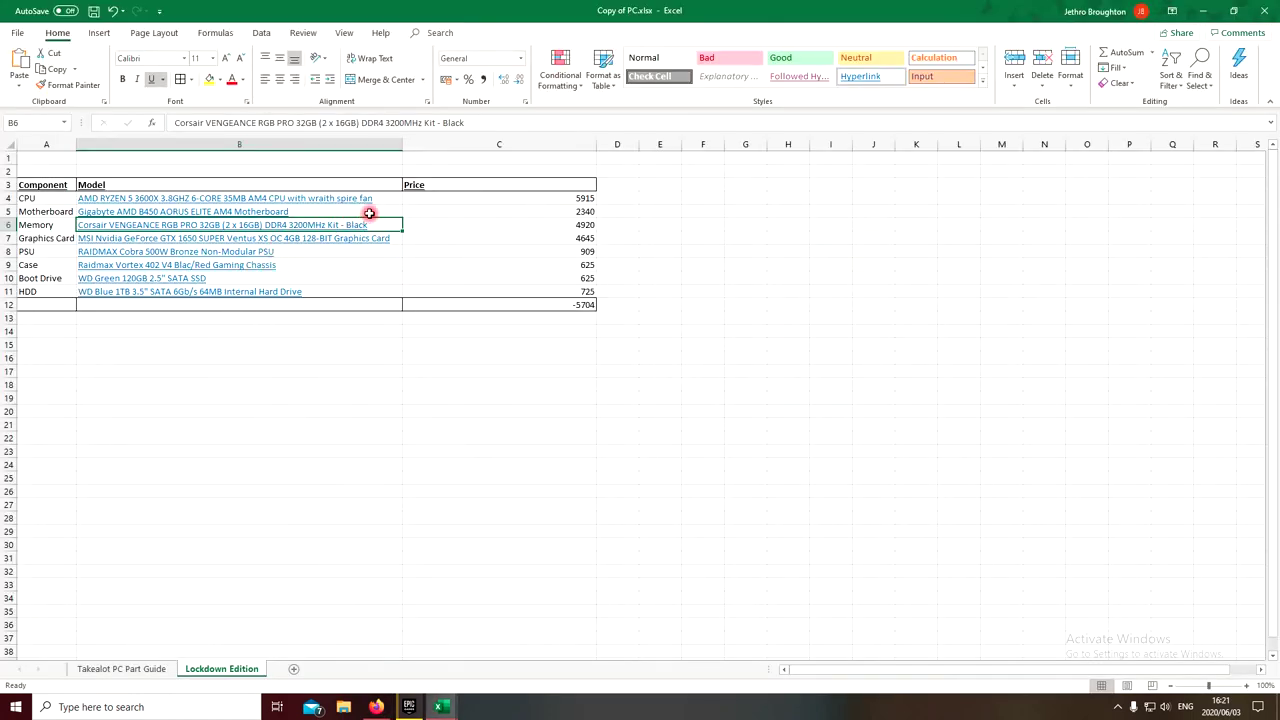
{"action": "key", "text": "ctrl+v"}
Set the memory price to the formula =785*2 for two modules.
{"action": "left_click", "coordinate": [507, 222]}
{"action": "left_click_drag", "start_coordinate": [260, 123], "coordinate": [150, 120]}
{"action": "type", "text": "7"}
{"action": "type", "text": "=78"}
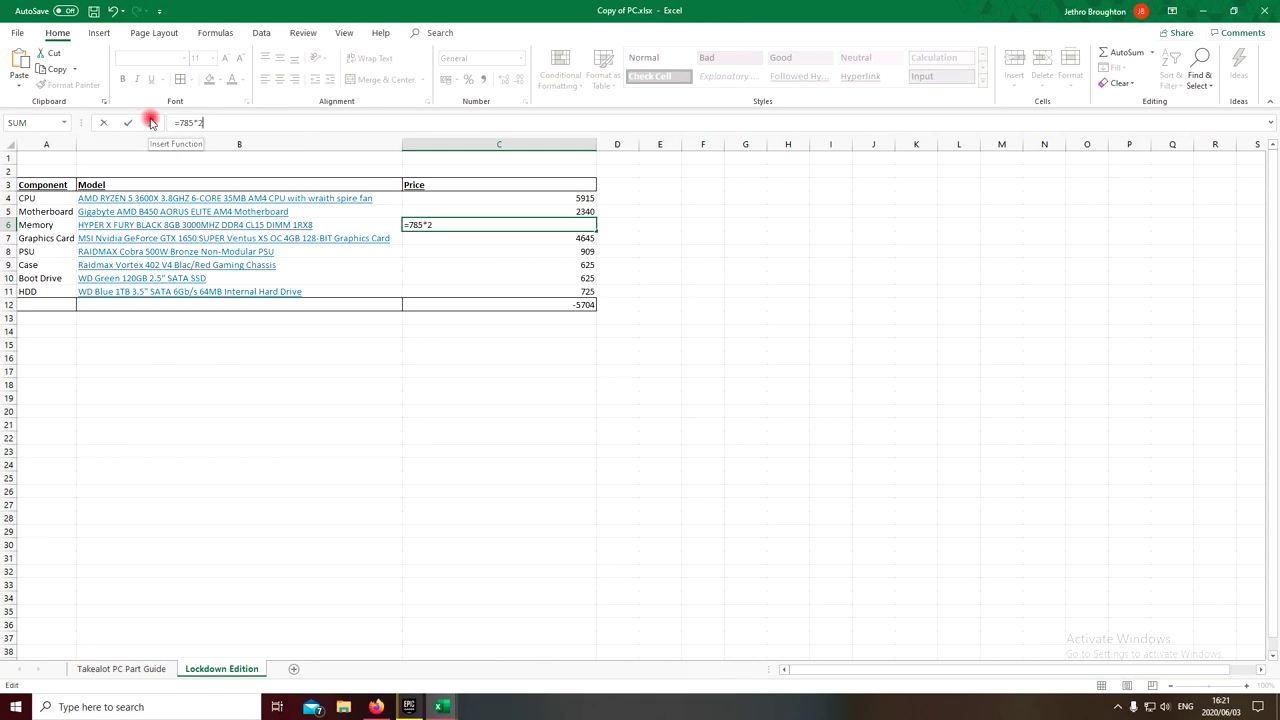
{"action": "key", "text": "Return"}
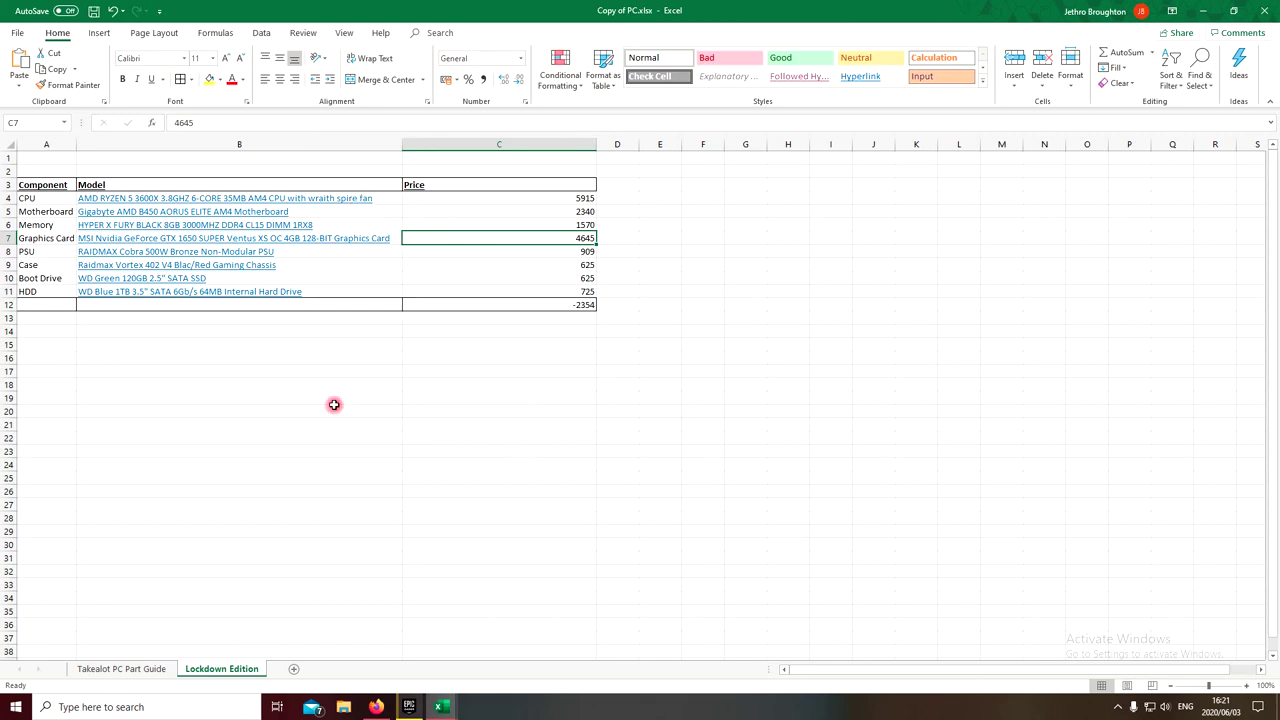
Switch to Takealot's CPU listings in the browser and compare the processors and their prices for a cheaper option.
{"action": "left_click", "coordinate": [377, 707]}
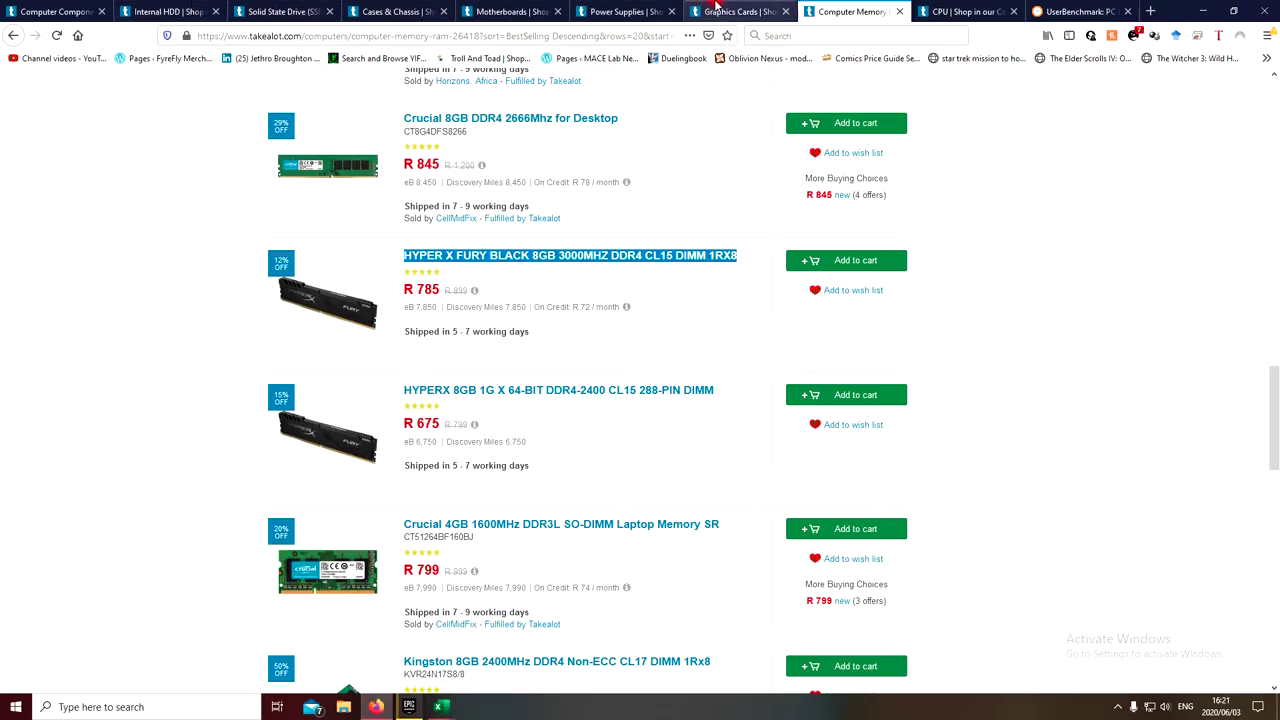
{"action": "left_click", "coordinate": [945, 11]}
{"action": "scroll", "coordinate": [640, 460], "scroll_direction": "up", "scroll_amount": 10}
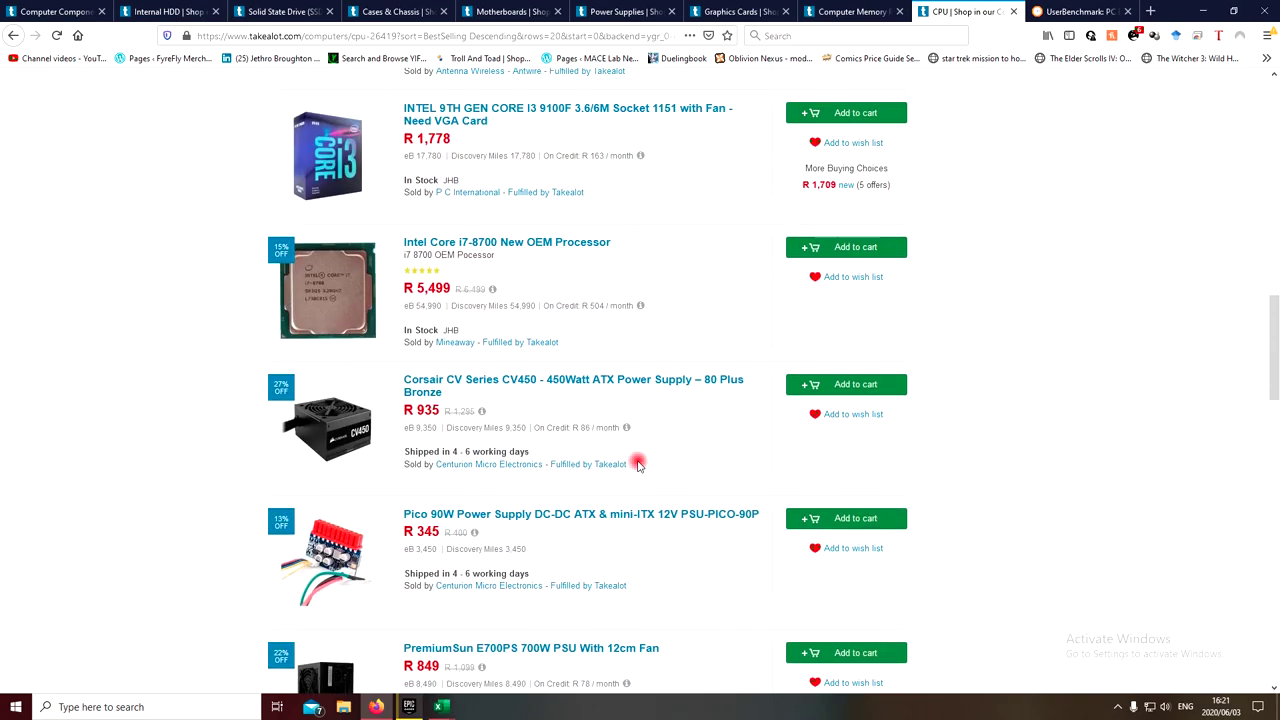
{"action": "scroll", "coordinate": [637, 463], "scroll_direction": "up", "scroll_amount": 4}
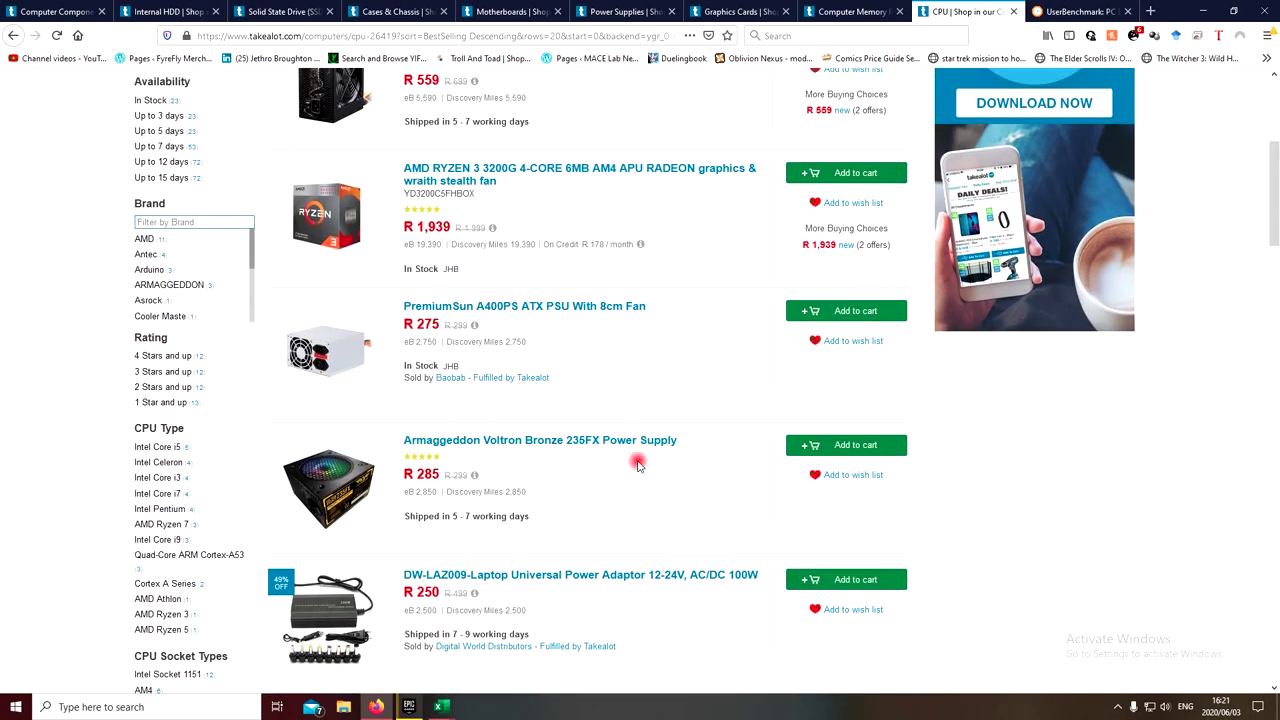
{"action": "scroll", "coordinate": [638, 463], "scroll_direction": "down", "scroll_amount": 8}
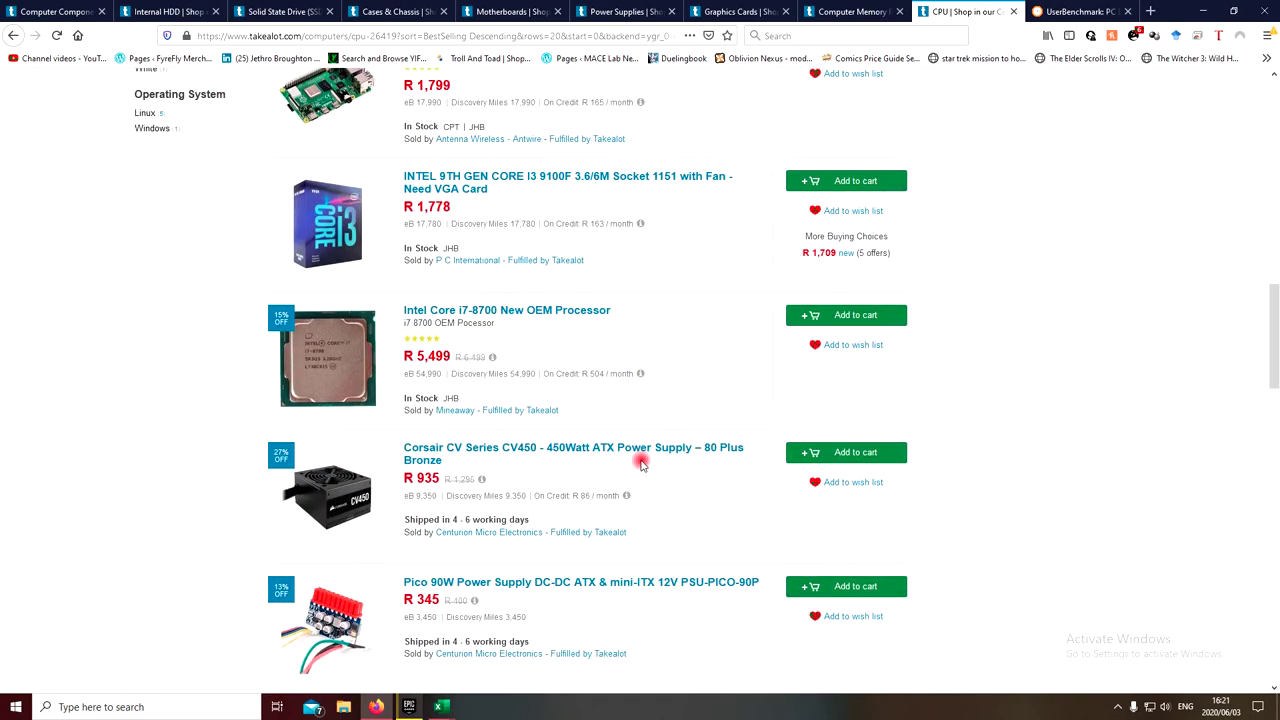
{"action": "scroll", "coordinate": [640, 463], "scroll_direction": "up", "scroll_amount": 2}
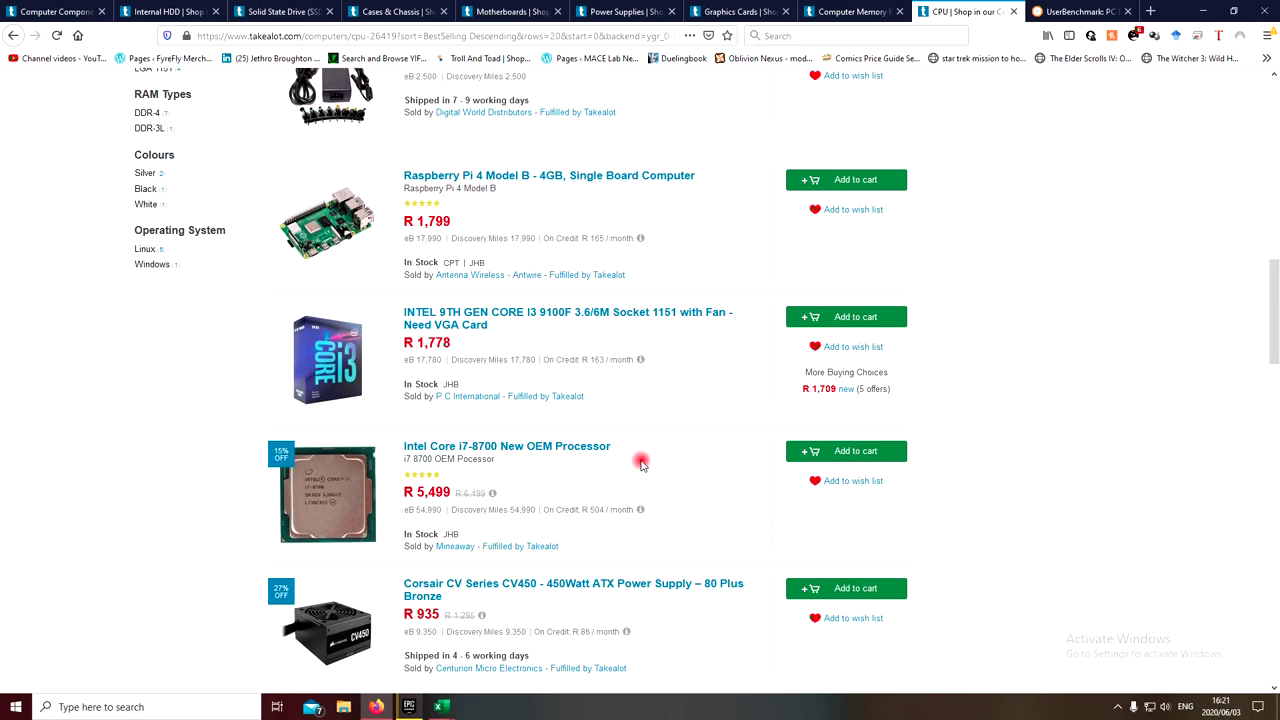
{"action": "scroll", "coordinate": [641, 463], "scroll_direction": "up", "scroll_amount": 3}
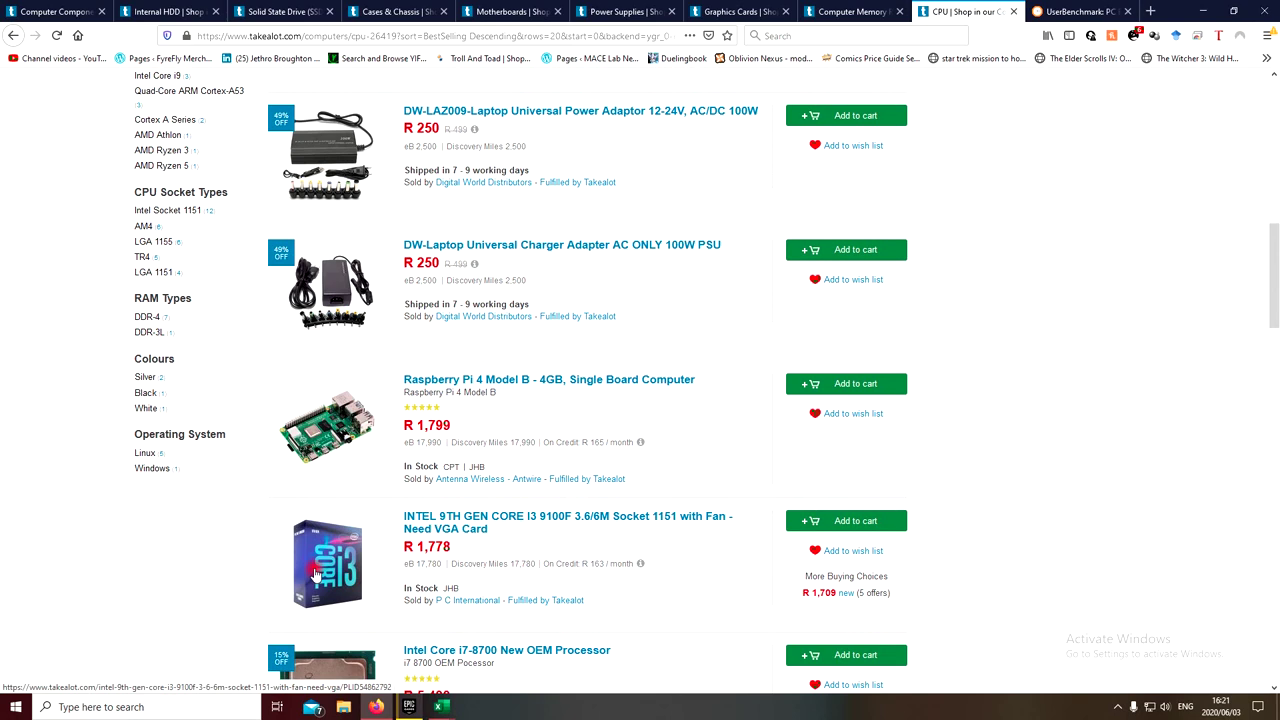
{"action": "scroll", "coordinate": [557, 568], "scroll_direction": "up", "scroll_amount": 3}
{"action": "scroll", "coordinate": [557, 568], "scroll_direction": "up", "scroll_amount": 3}
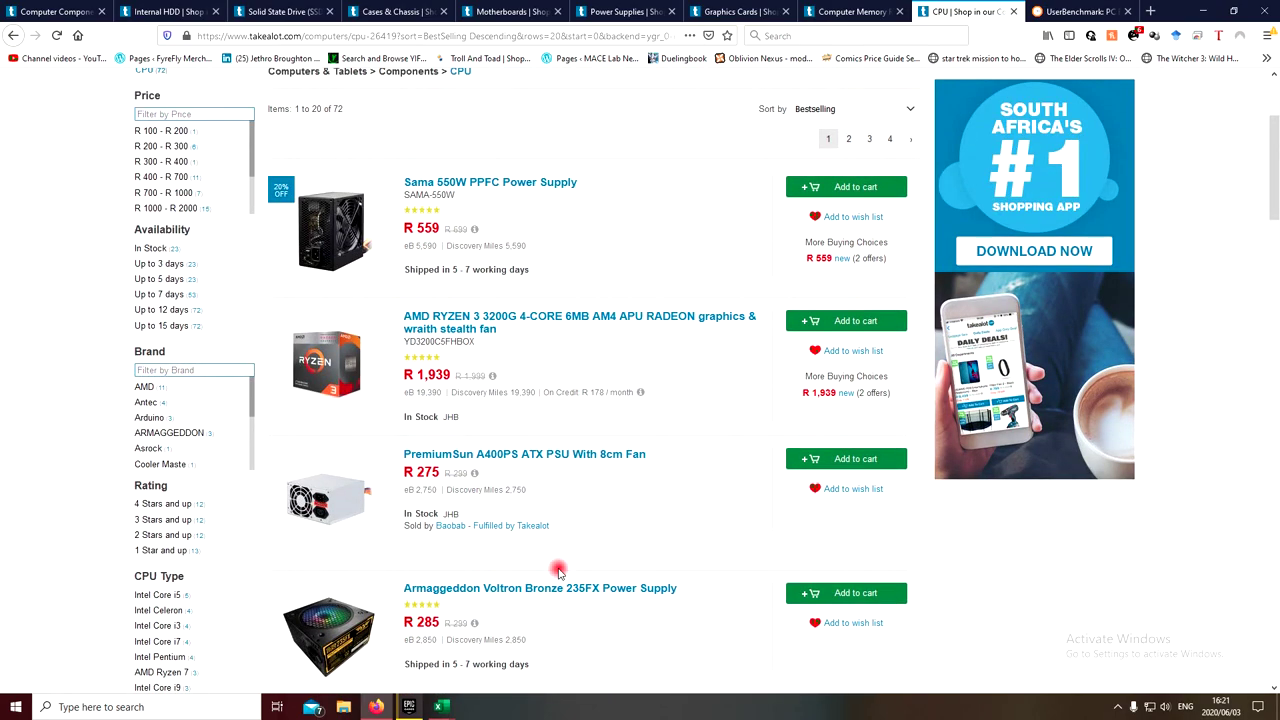
{"action": "scroll", "coordinate": [557, 568], "scroll_direction": "up", "scroll_amount": 1}
{"action": "scroll", "coordinate": [560, 566], "scroll_direction": "down", "scroll_amount": 7}
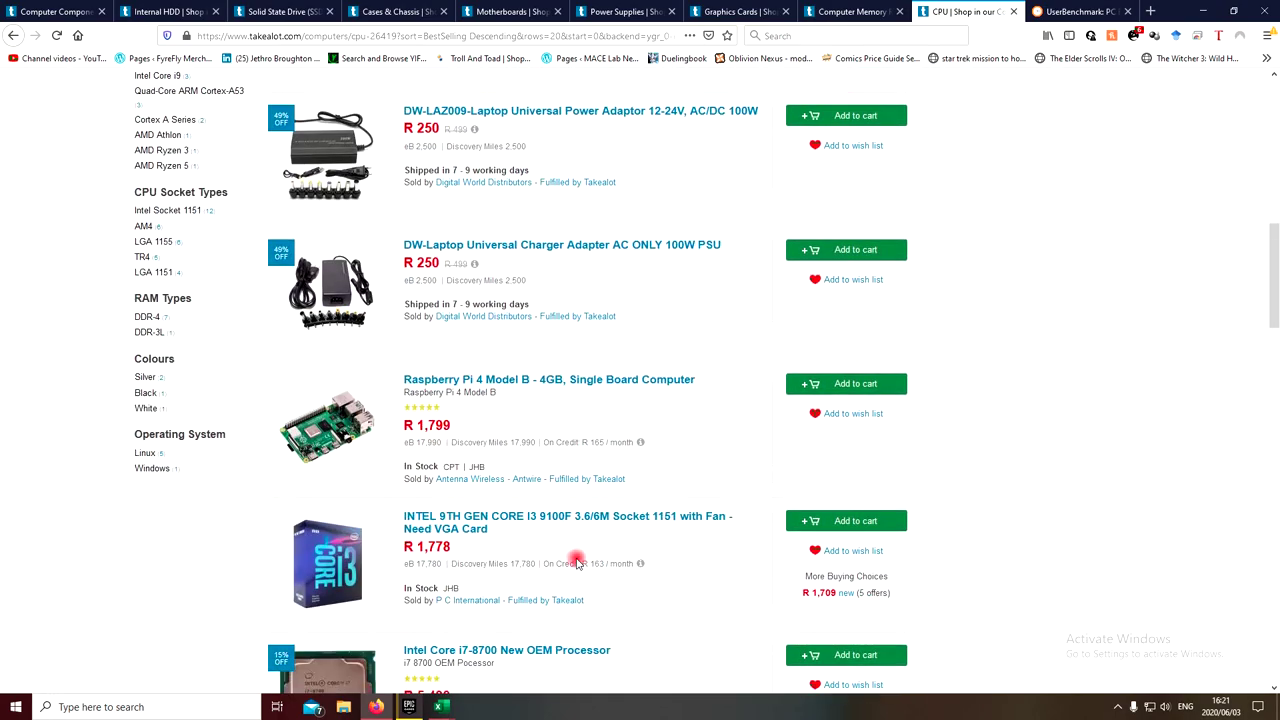
{"action": "scroll", "coordinate": [577, 563], "scroll_direction": "up", "scroll_amount": 7}
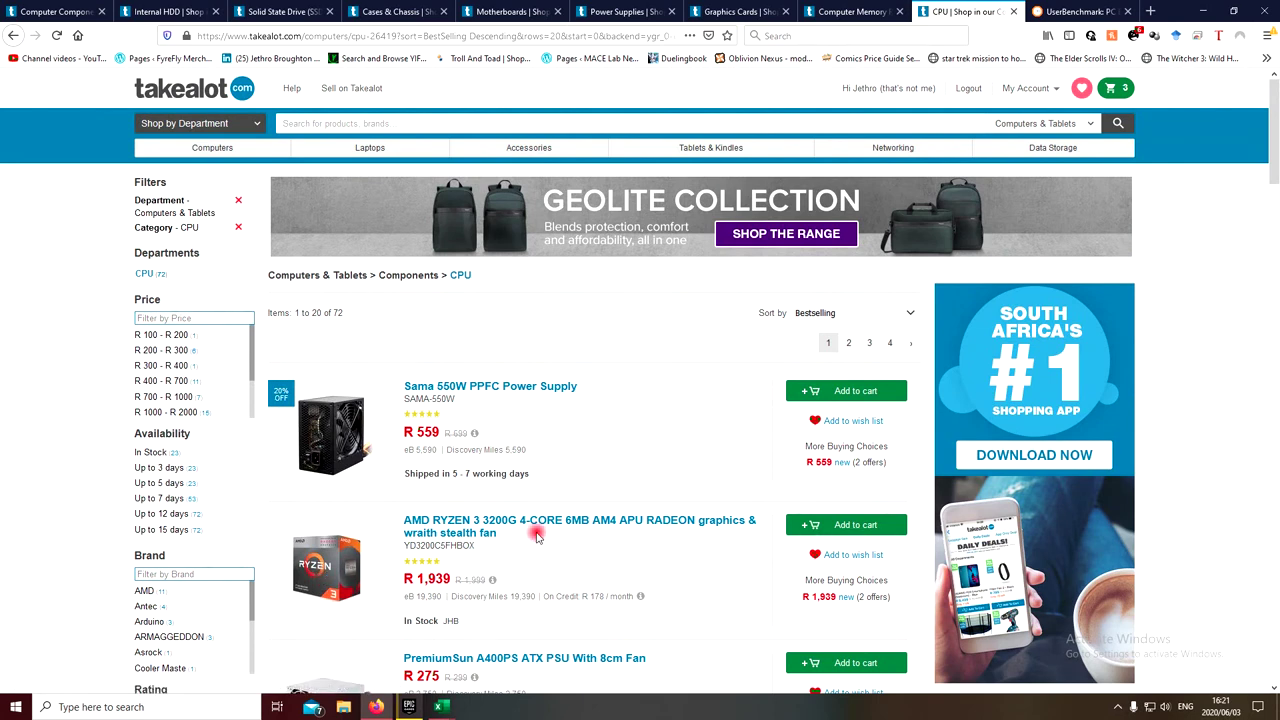
Copy the AMD RYZEN 3 3200G 4-CORE 6MB AM4 APU title from Takealot into Excel's CPU model cell, keeping source formatting.
{"action": "left_click_drag", "start_coordinate": [538, 537], "coordinate": [406, 527]}
{"action": "key", "text": "ctrl+c"}
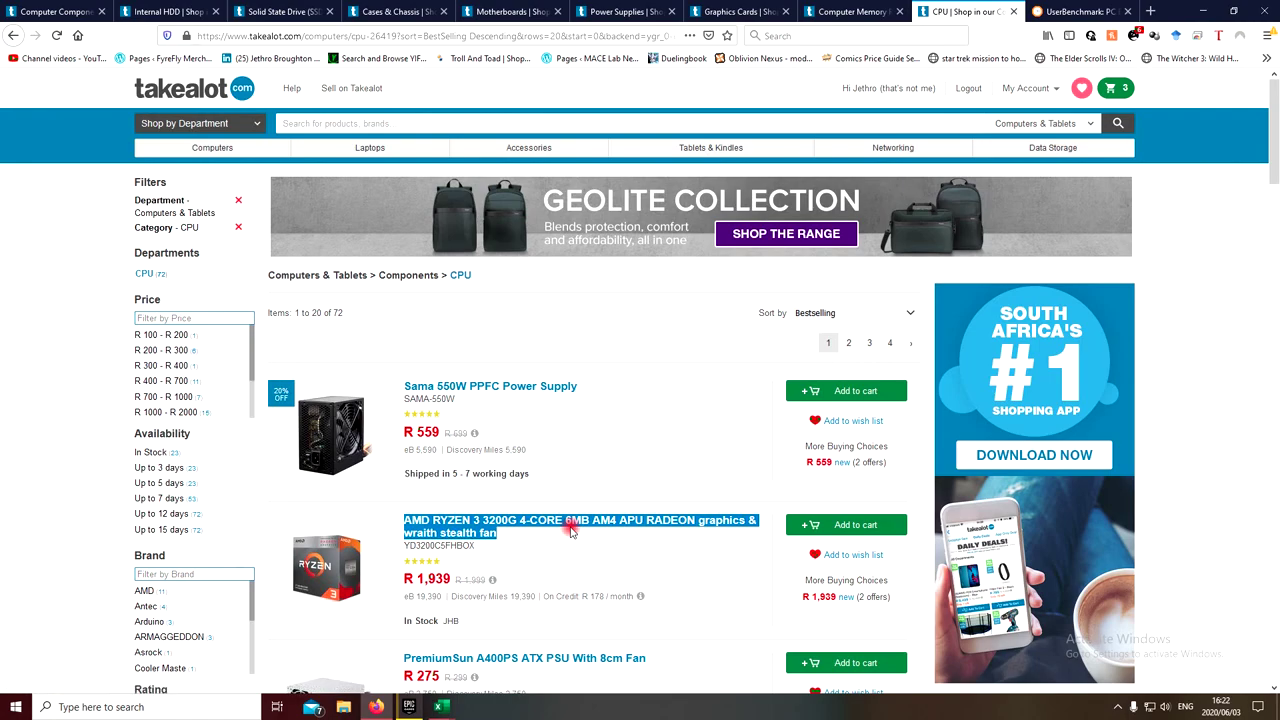
{"action": "scroll", "coordinate": [604, 606], "scroll_direction": "down", "scroll_amount": 10}
{"action": "scroll", "coordinate": [604, 606], "scroll_direction": "down", "scroll_amount": 7}
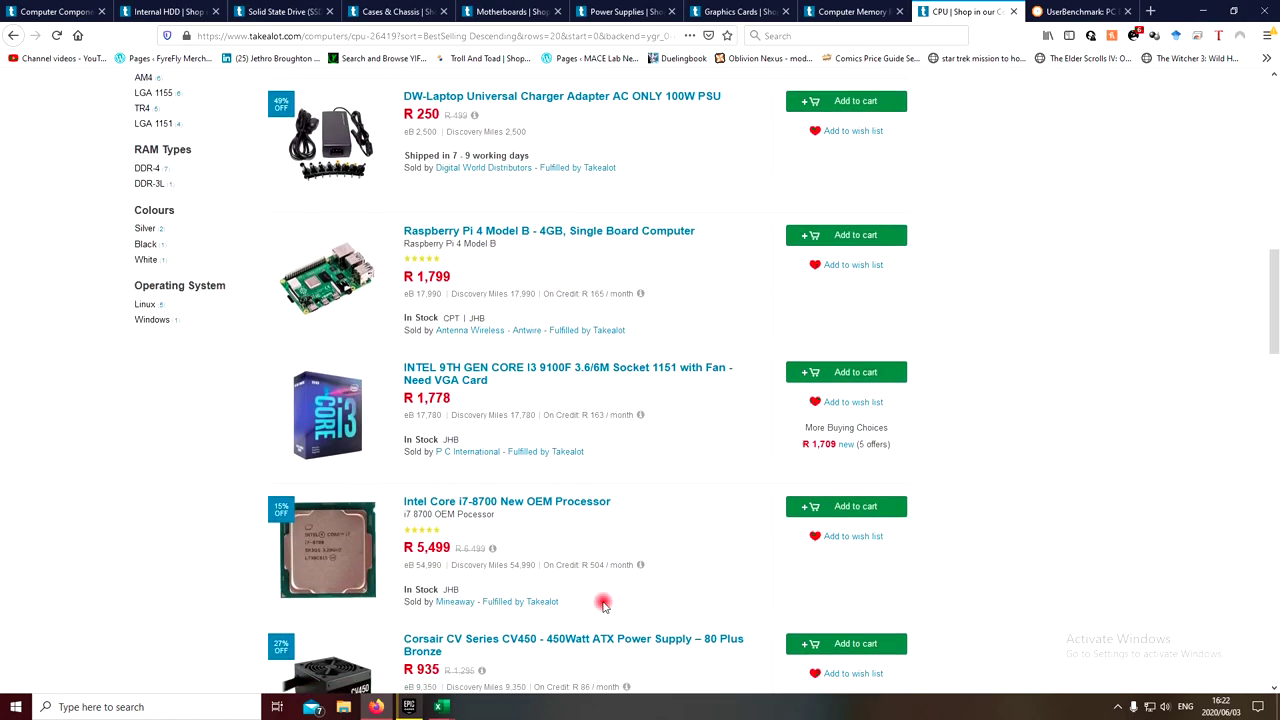
{"action": "scroll", "coordinate": [603, 604], "scroll_direction": "down", "scroll_amount": 1}
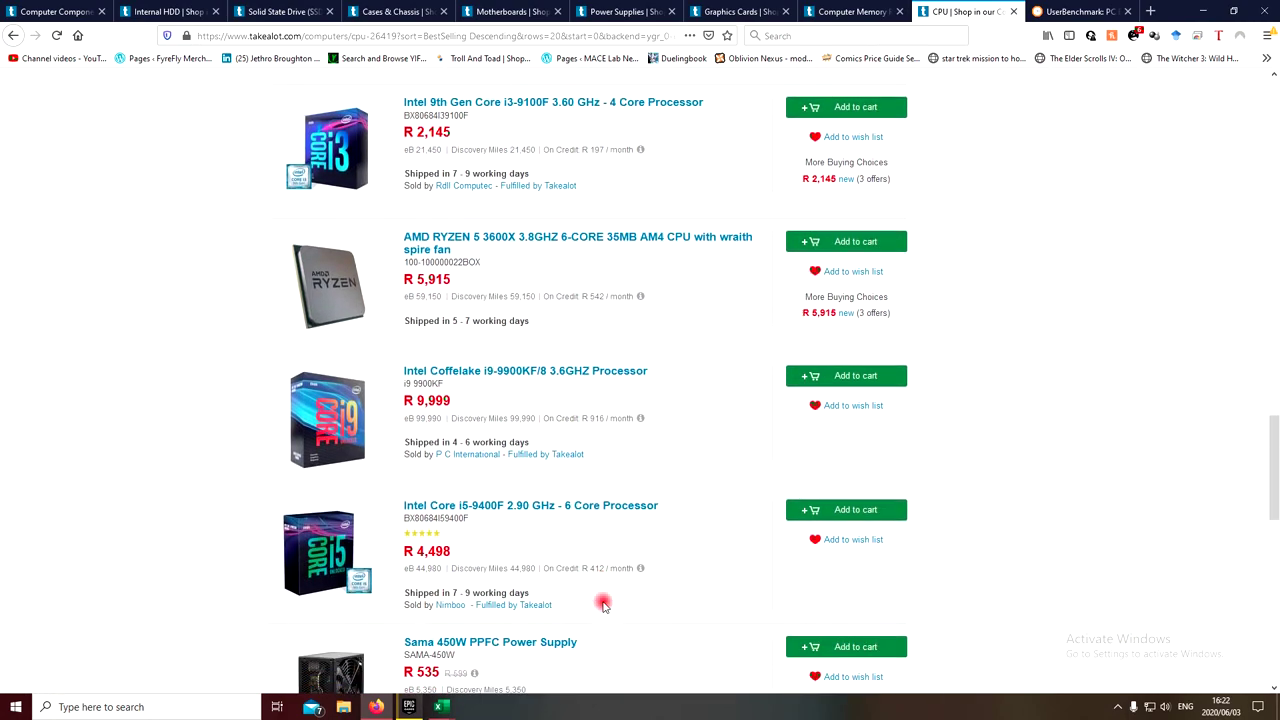
{"action": "scroll", "coordinate": [570, 420], "scroll_direction": "up", "scroll_amount": 10}
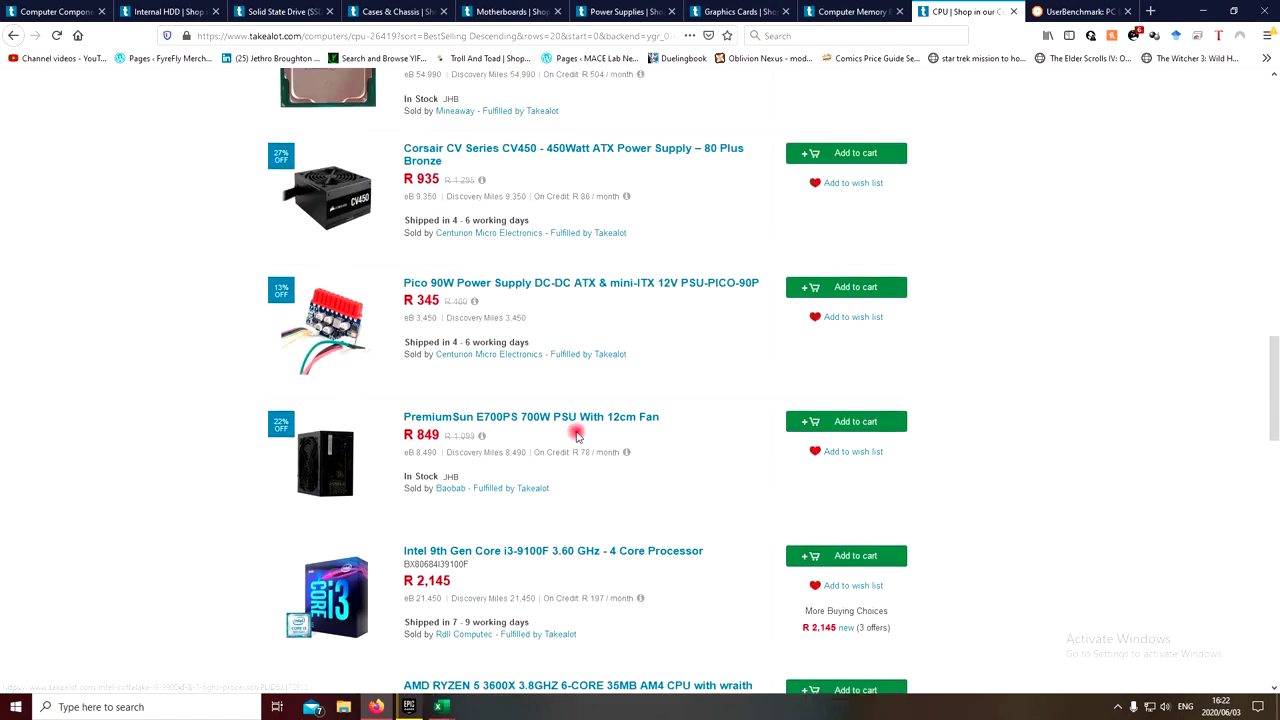
{"action": "scroll", "coordinate": [578, 470], "scroll_direction": "up", "scroll_amount": 10}
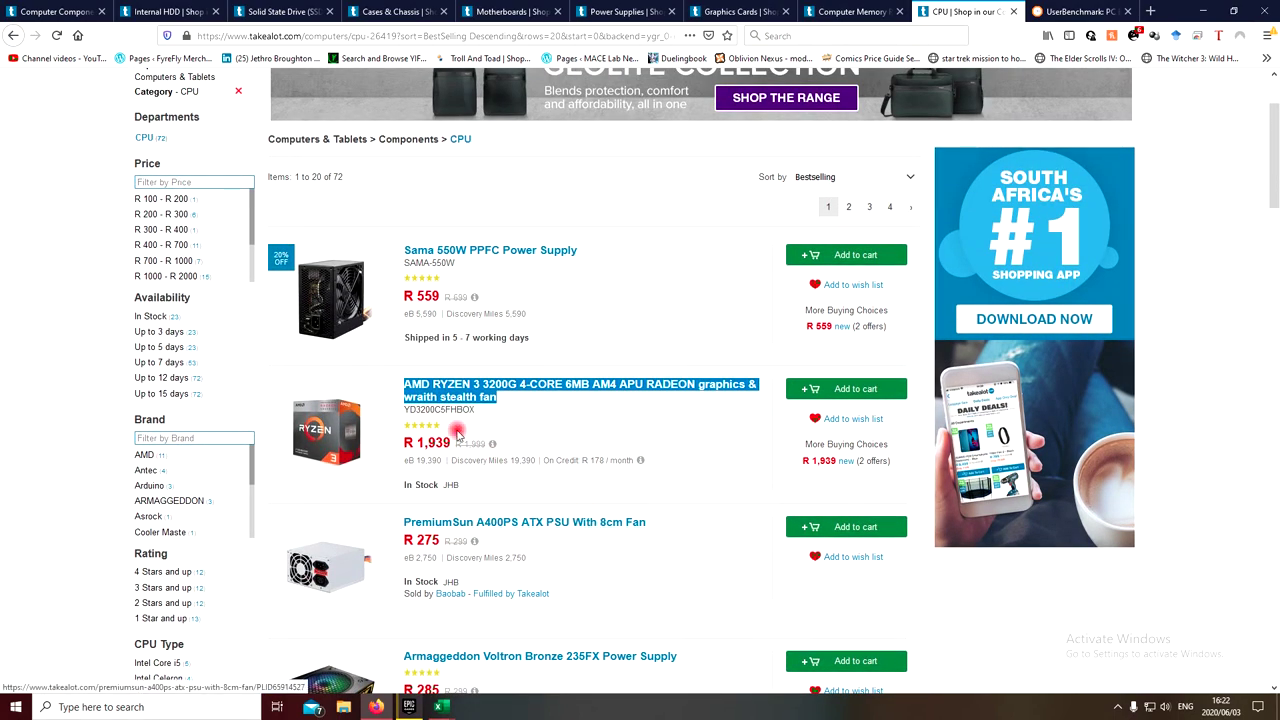
{"action": "mouse_move", "coordinate": [438, 706]}
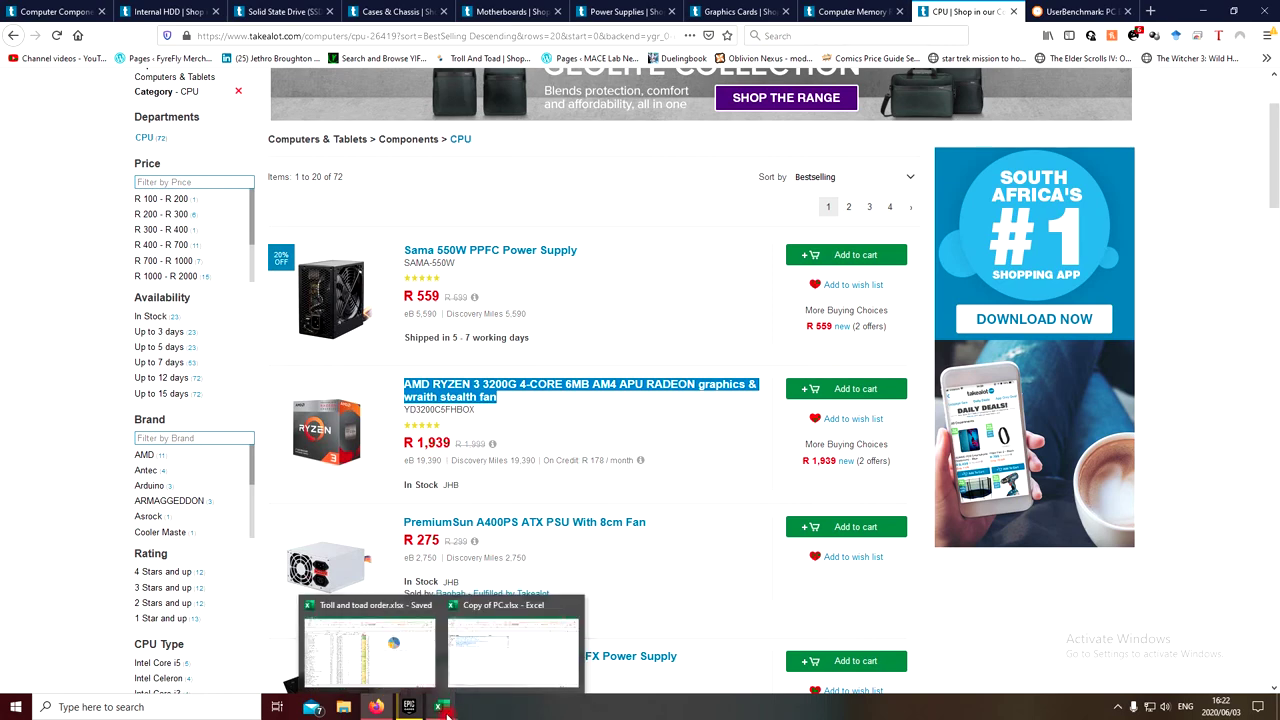
{"action": "left_click", "coordinate": [517, 630]}
{"action": "right_click", "coordinate": [391, 197]}
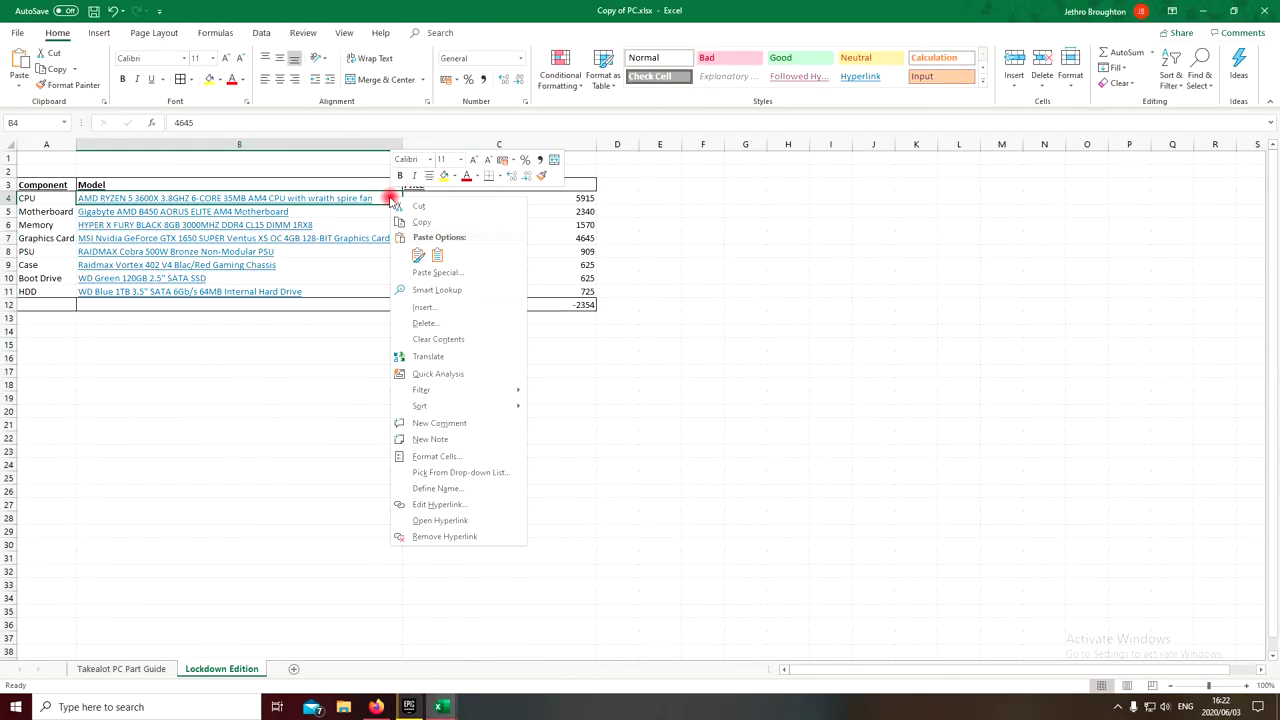
{"action": "left_click", "coordinate": [418, 255]}
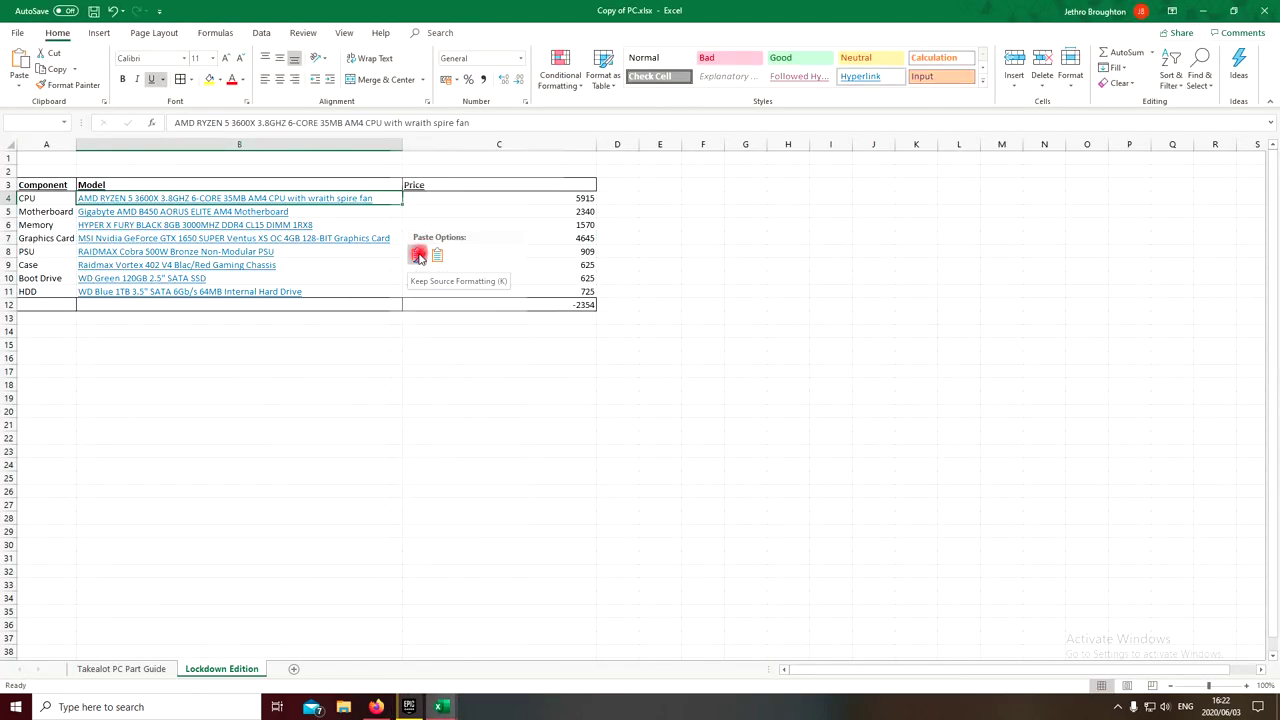
Enter 1939 as the CPU price and auto-fit the Model column's width to its contents.
{"action": "left_click", "coordinate": [537, 197]}
{"action": "type", "text": "1939"}
{"action": "key", "text": "Return"}
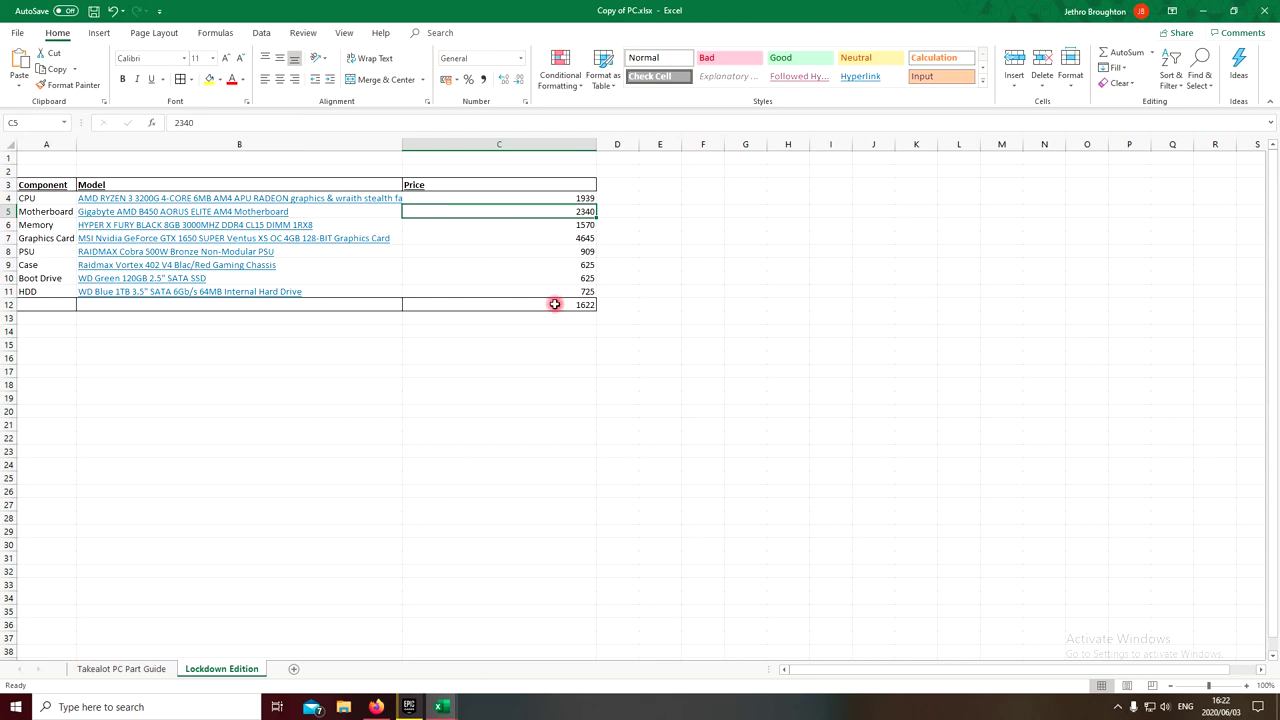
{"action": "double_click", "coordinate": [402, 144]}
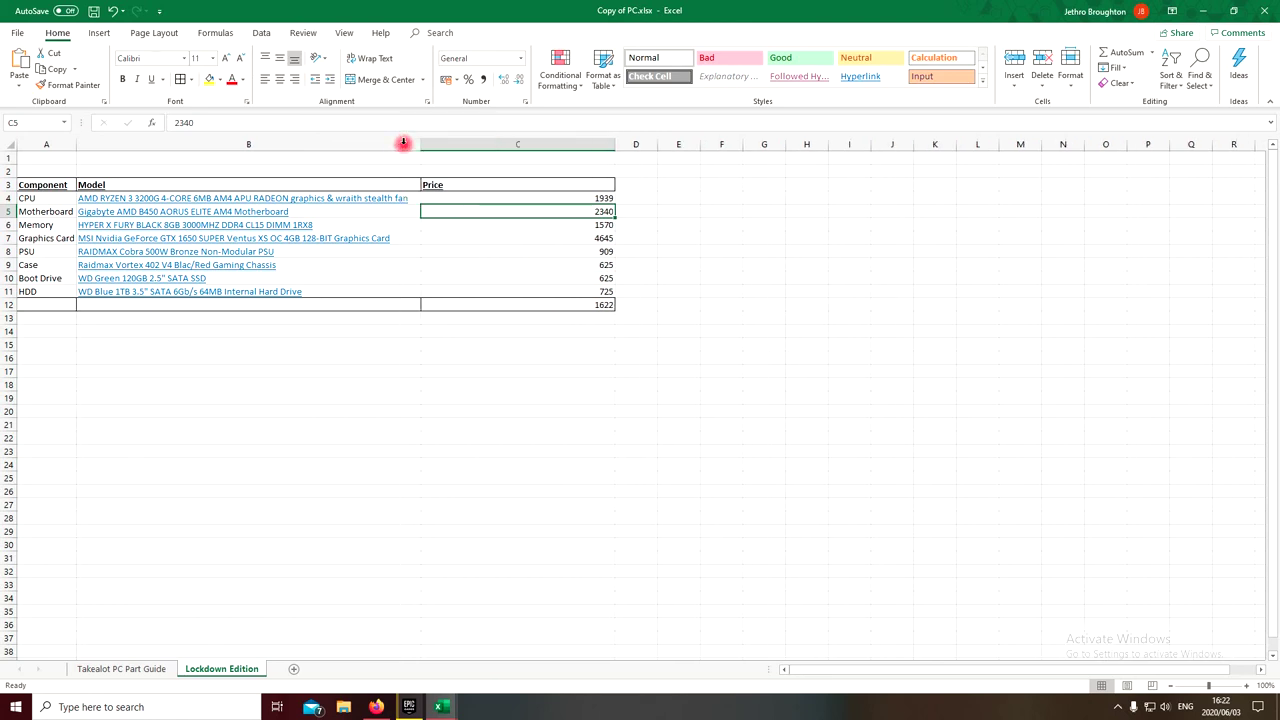